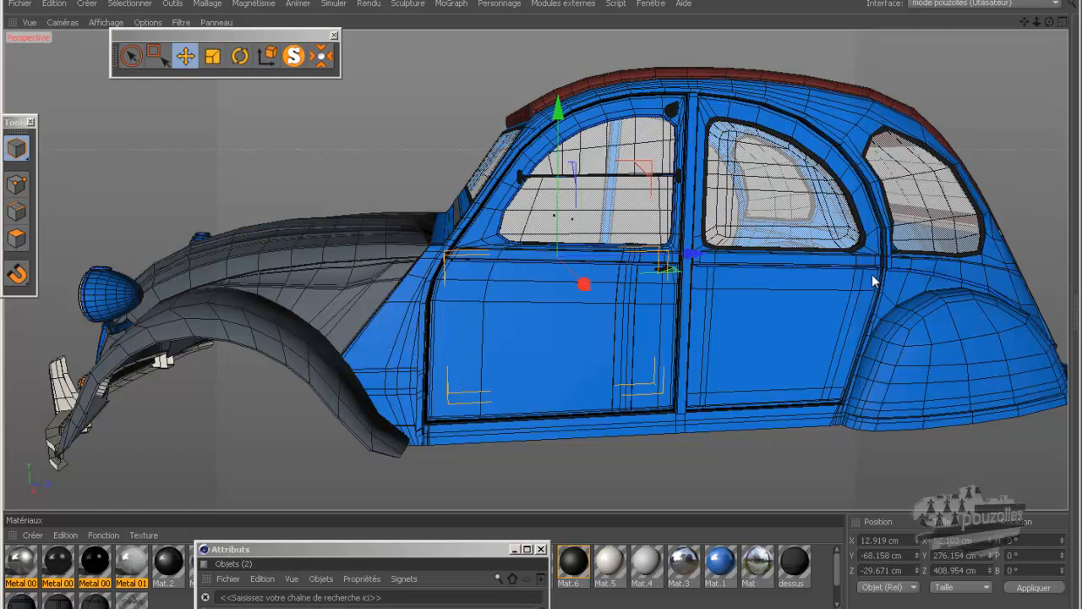
Open the reference photo téléchargement from the tex folder and examine the shape of the door's inner panel.
left_click_drag(448, 550, 510, 113)
left_click(152, 607)
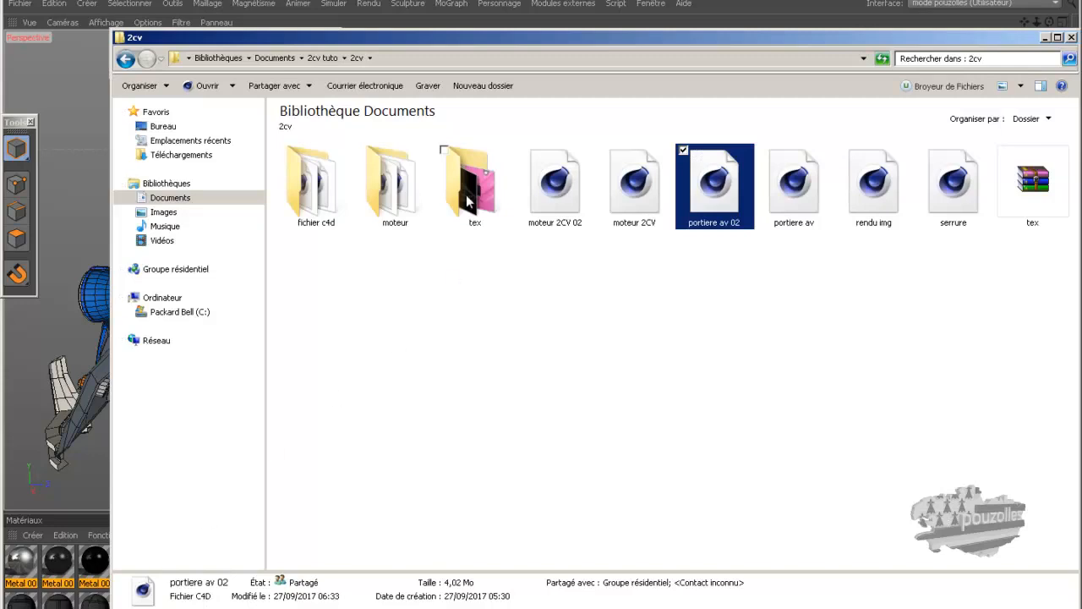
double_click(469, 194)
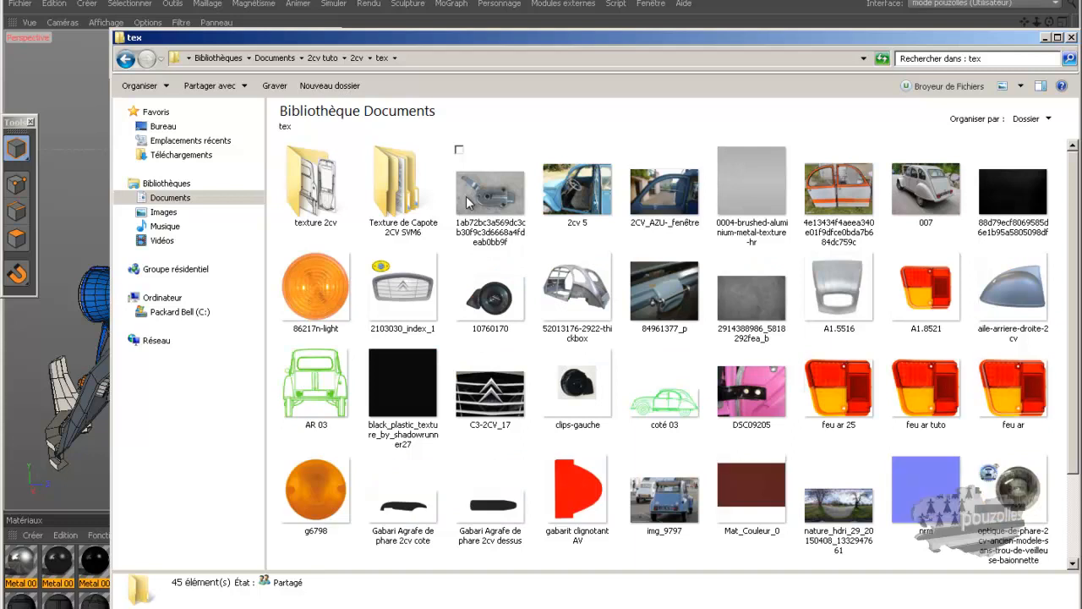
scroll(611, 331, "down", 1)
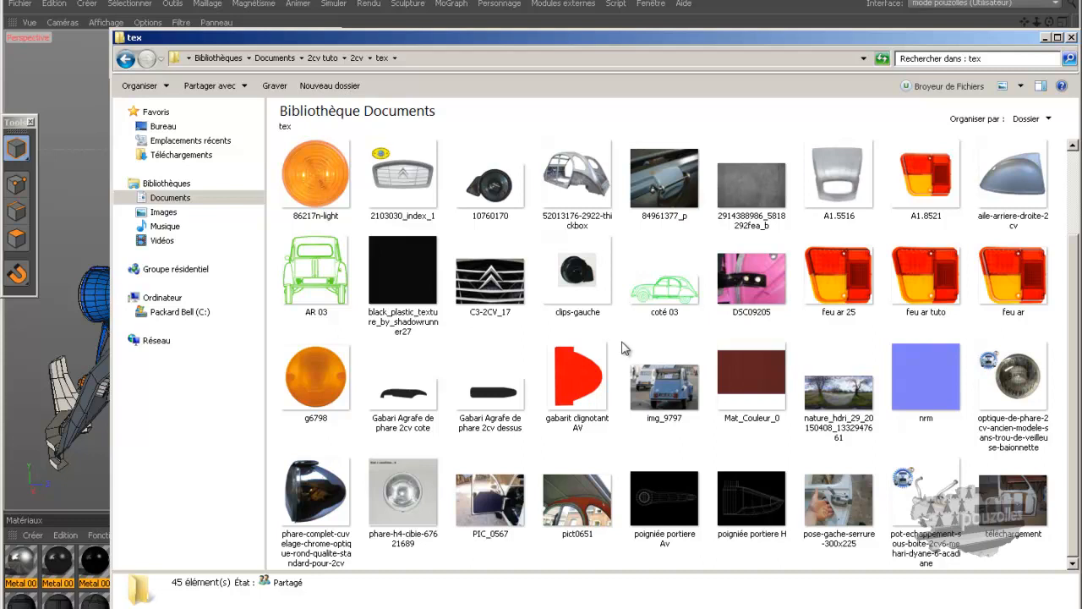
double_click(1026, 504)
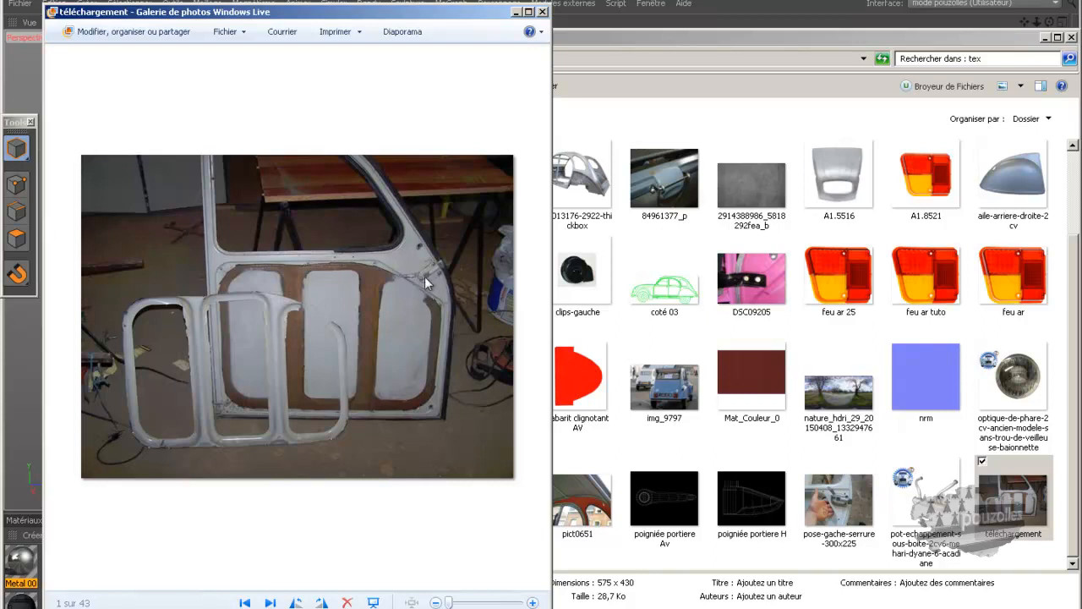
scroll(429, 276, "up", 3)
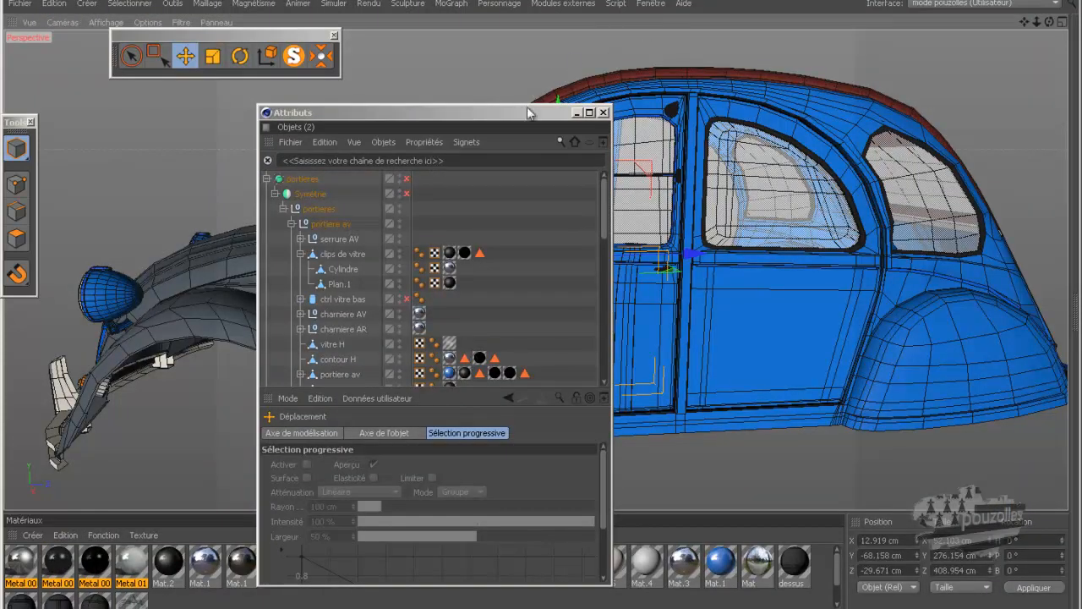
Select the front door in the car model and expand its portiere av object in the object hierarchy.
left_click(577, 113)
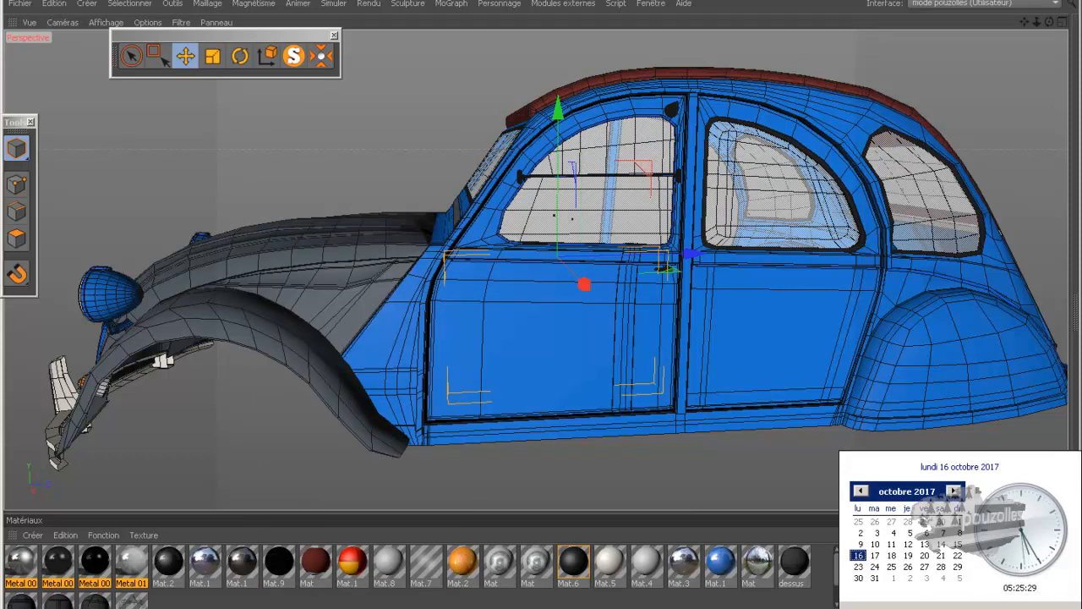
key("Escape")
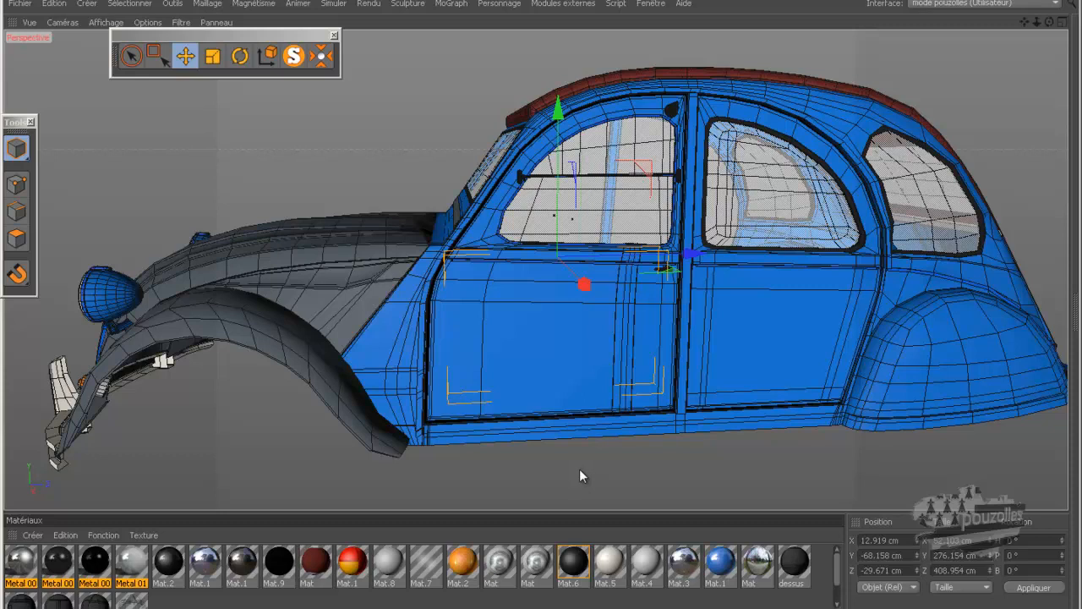
left_click(491, 378)
scroll(492, 372, "down", 1)
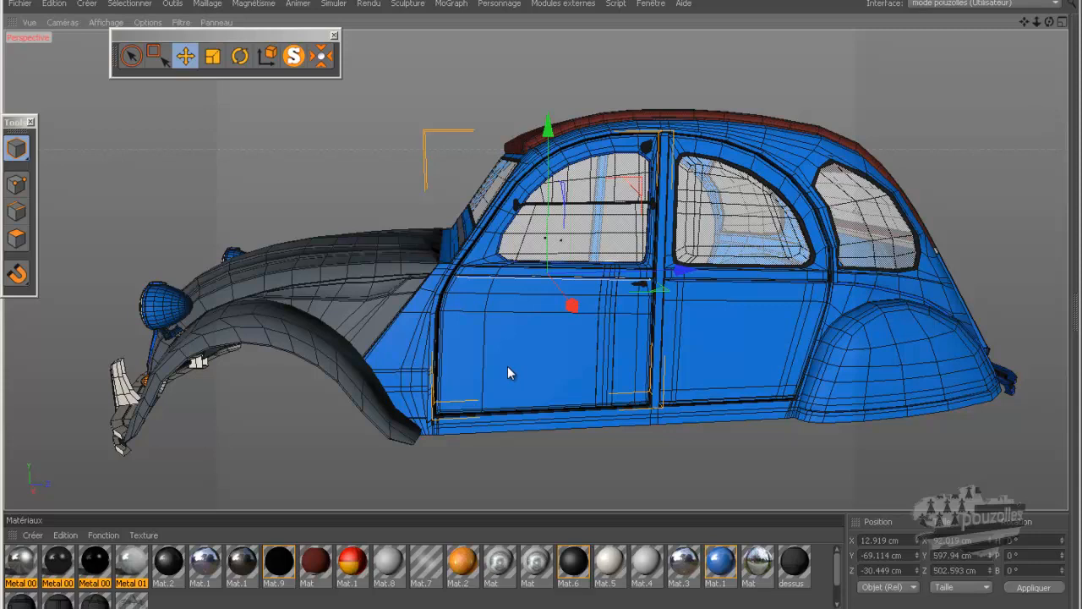
scroll(658, 302, "up", 2)
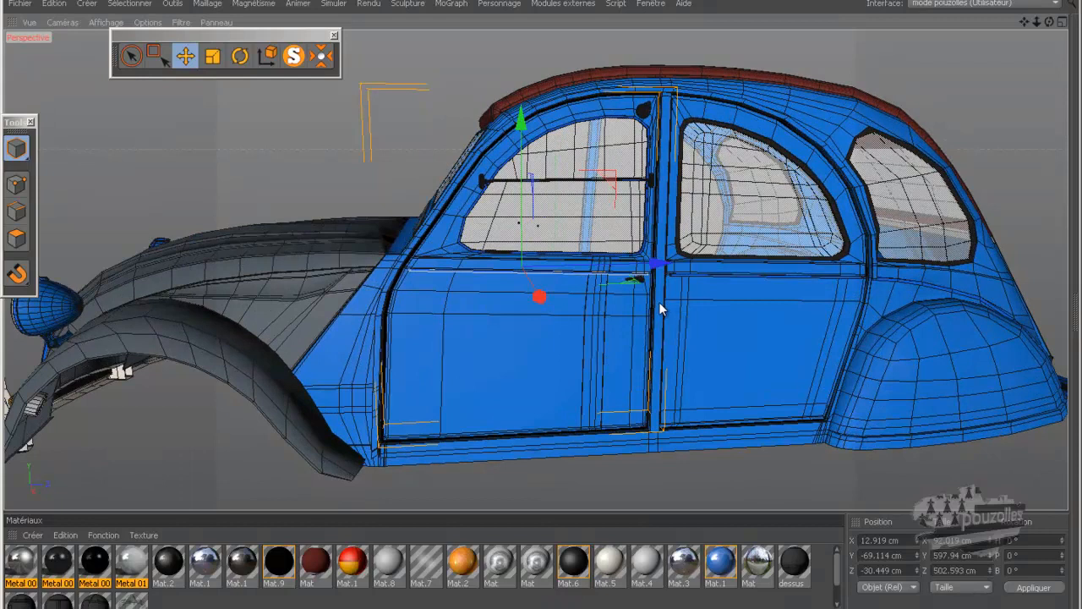
left_click(76, 607)
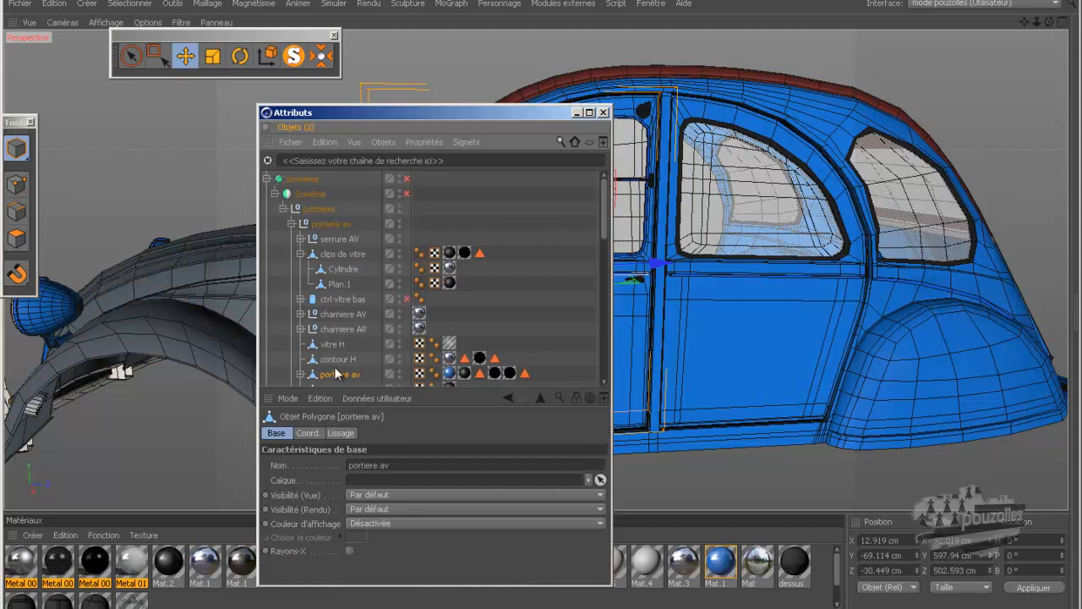
scroll(333, 372, "down", 3)
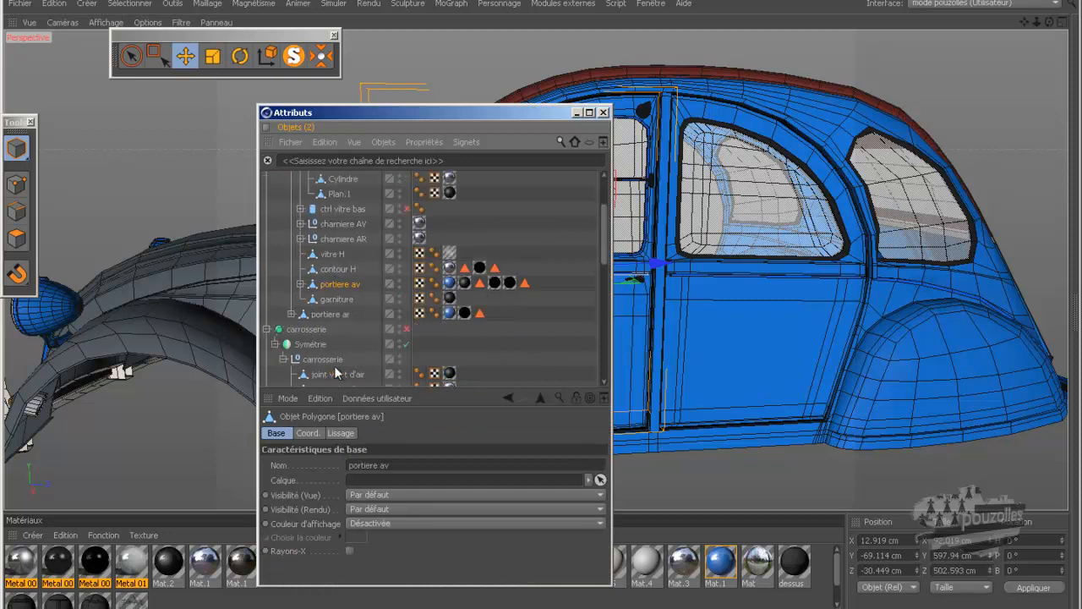
left_click(301, 284)
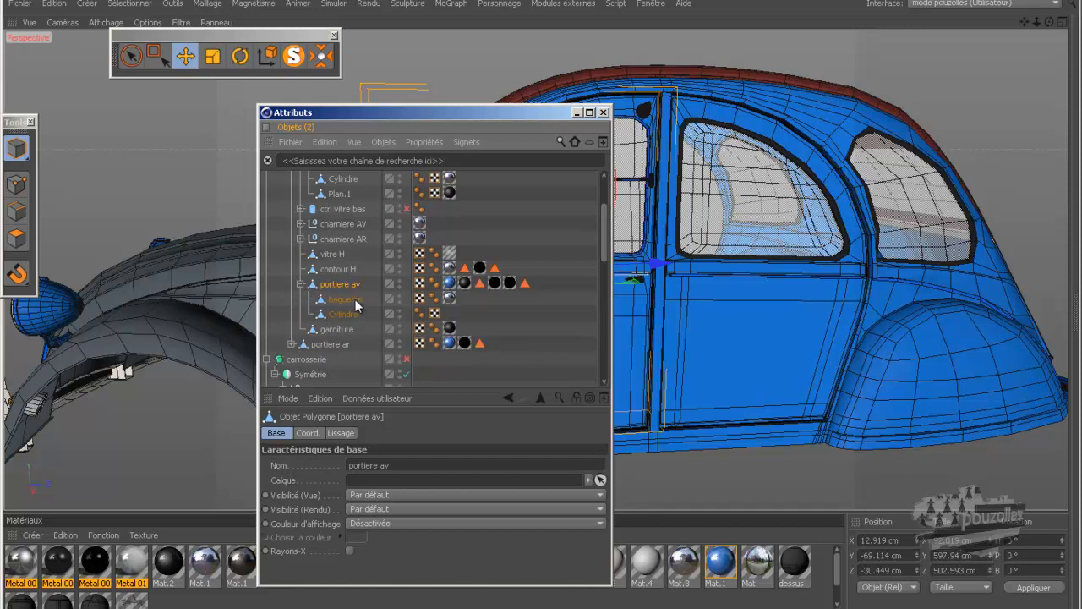
Review the portiere av group's parts, including Cylindre and ctrl vitre bas, and collapse the clips de vitre object.
scroll(353, 299, "up", 3)
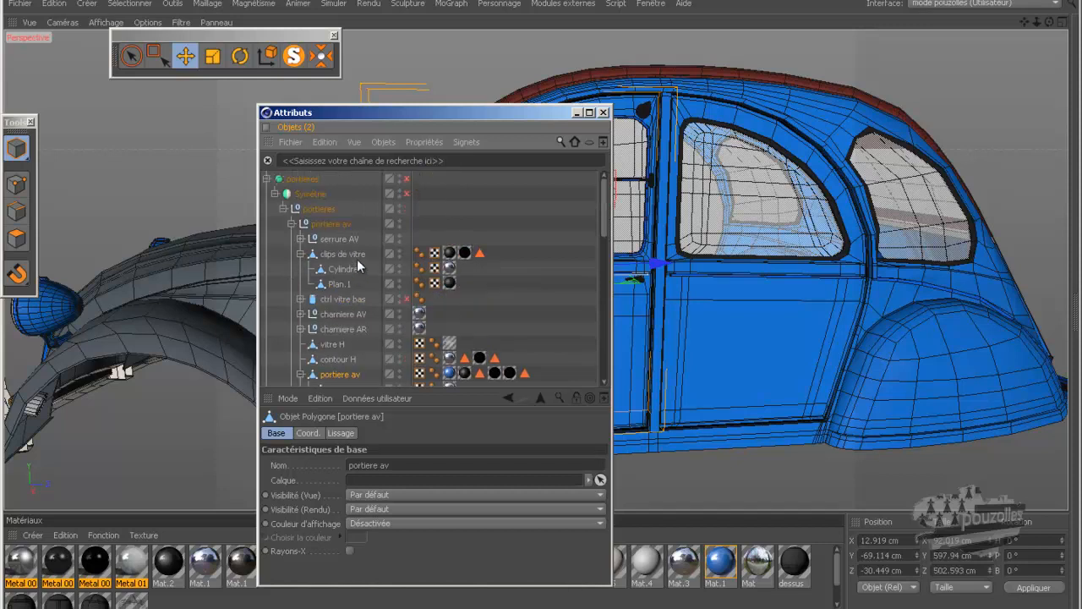
left_click(338, 225)
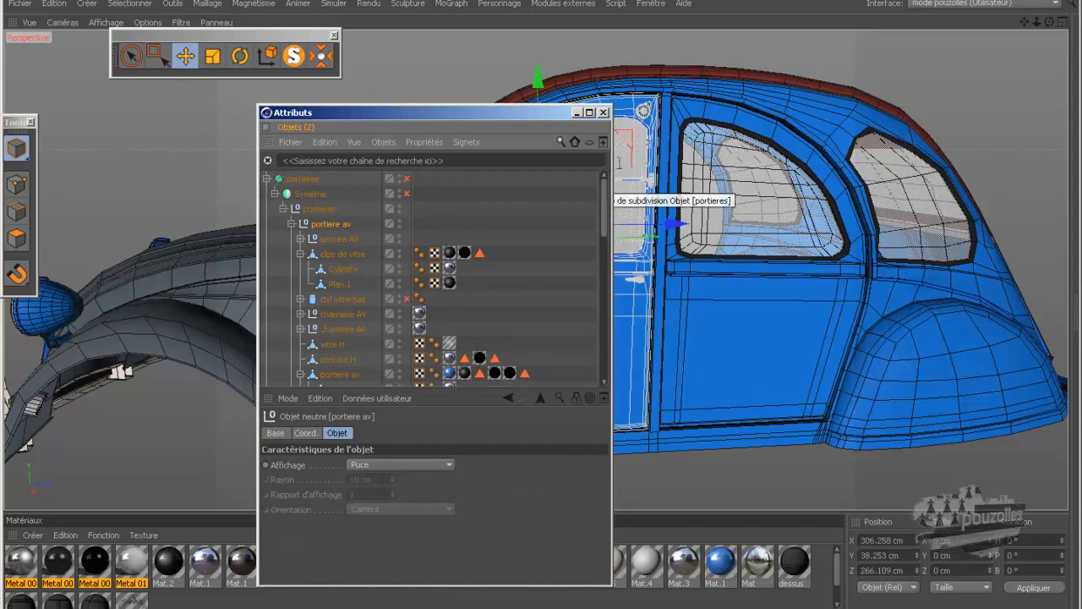
left_click(344, 270)
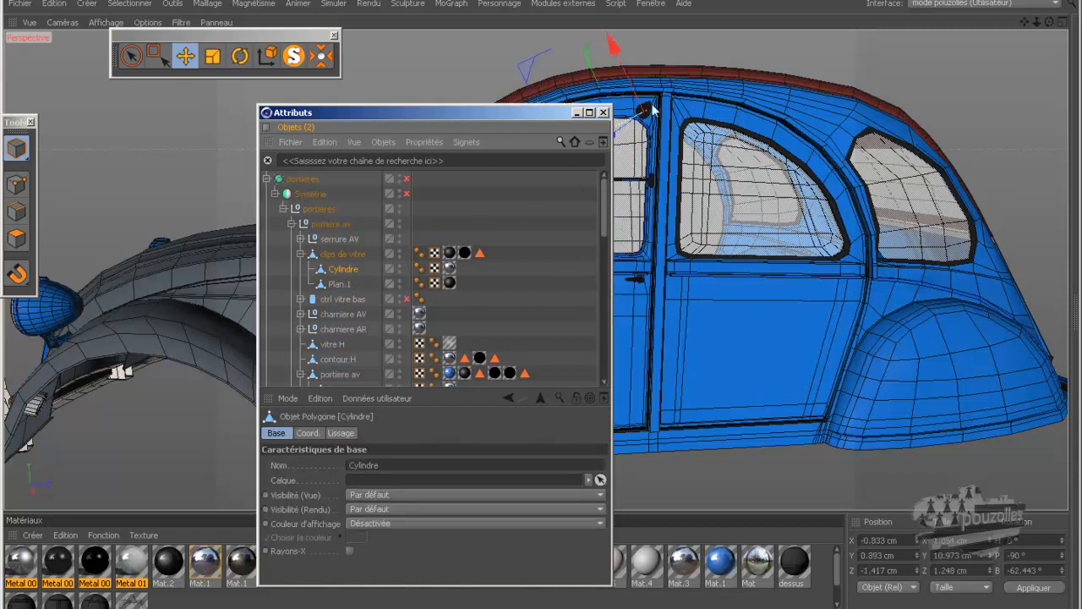
left_click(301, 254)
left_click(342, 268)
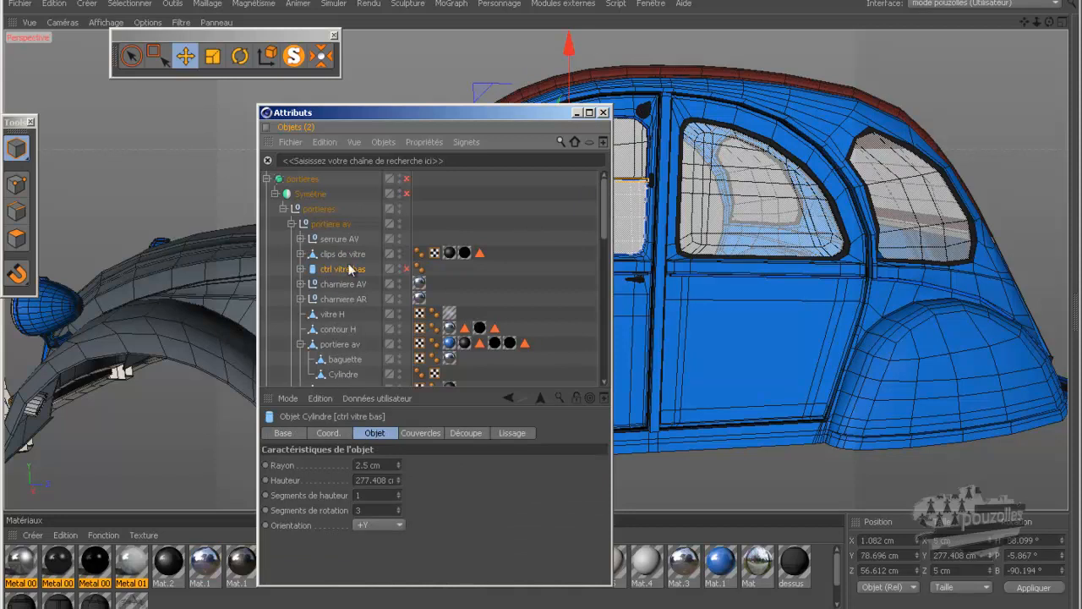
left_click(576, 112)
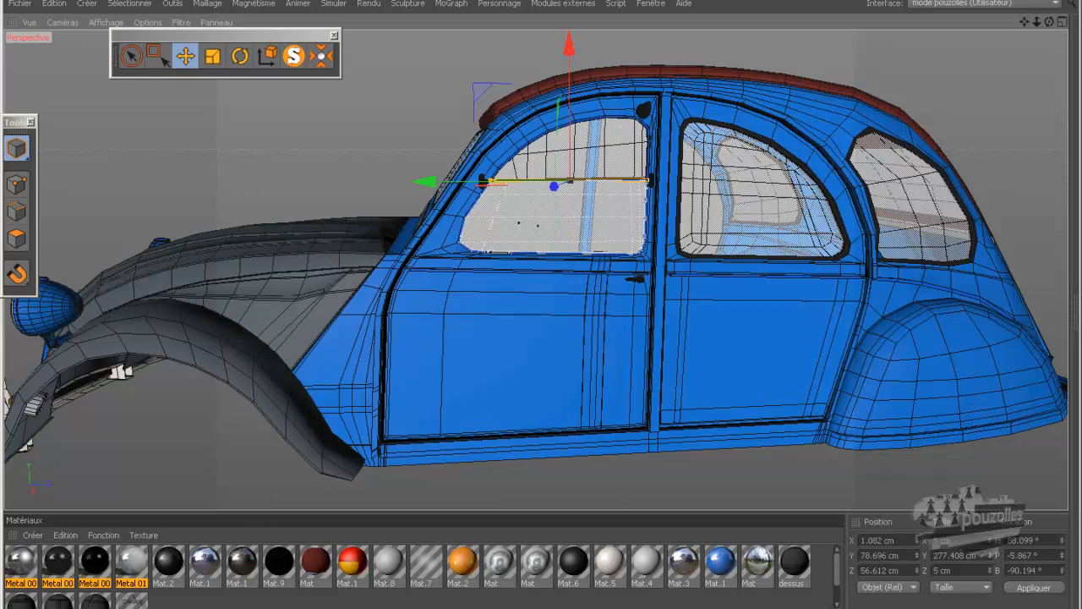
Select the portieres group and isolate both doors from the rest of the car.
left_click(389, 606)
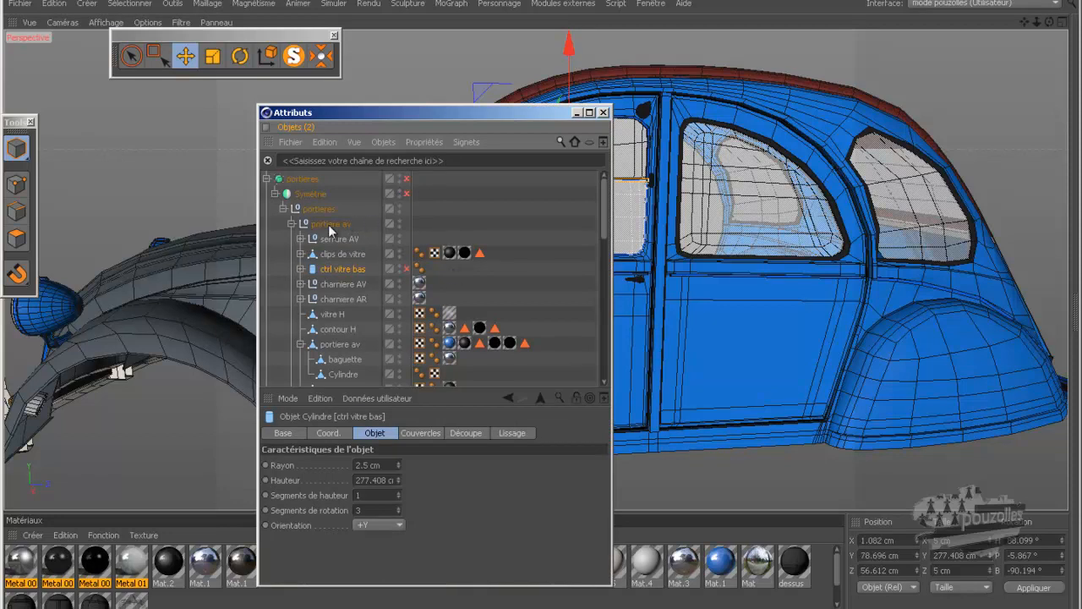
left_click(329, 225)
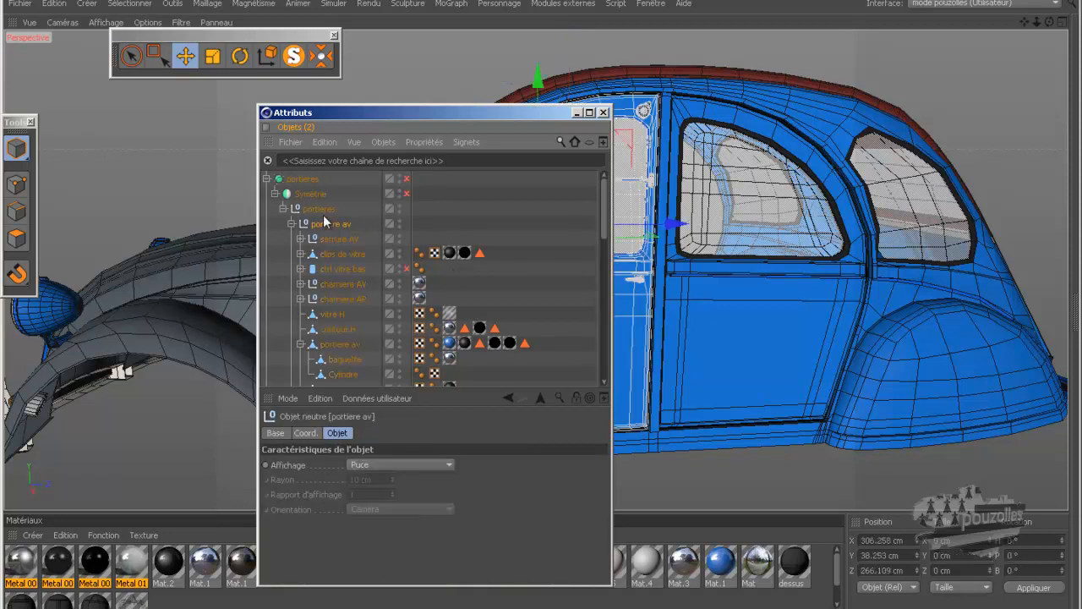
left_click(320, 210)
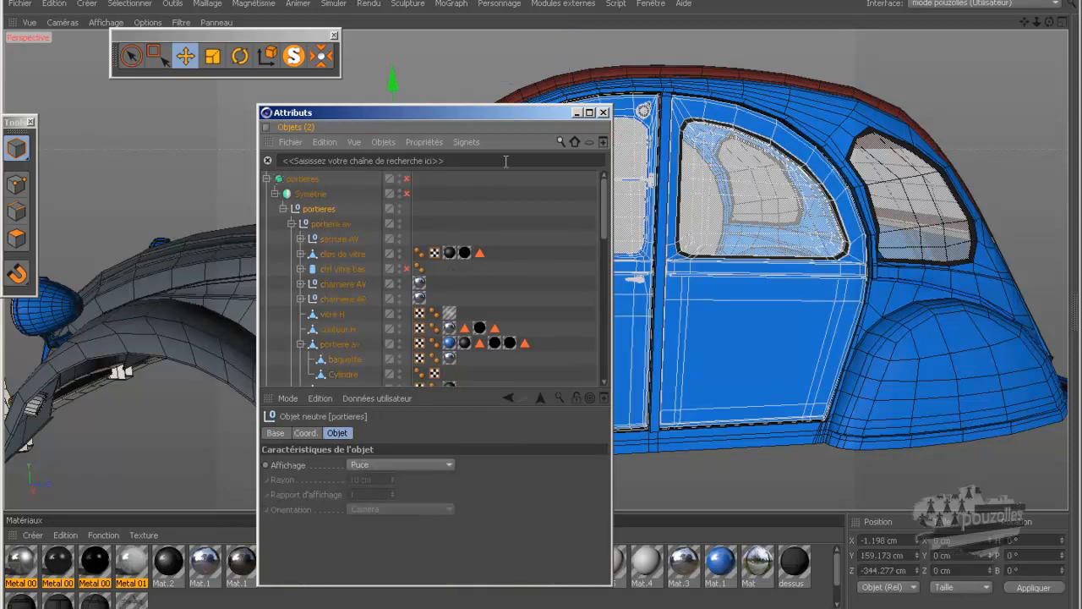
left_click(576, 113)
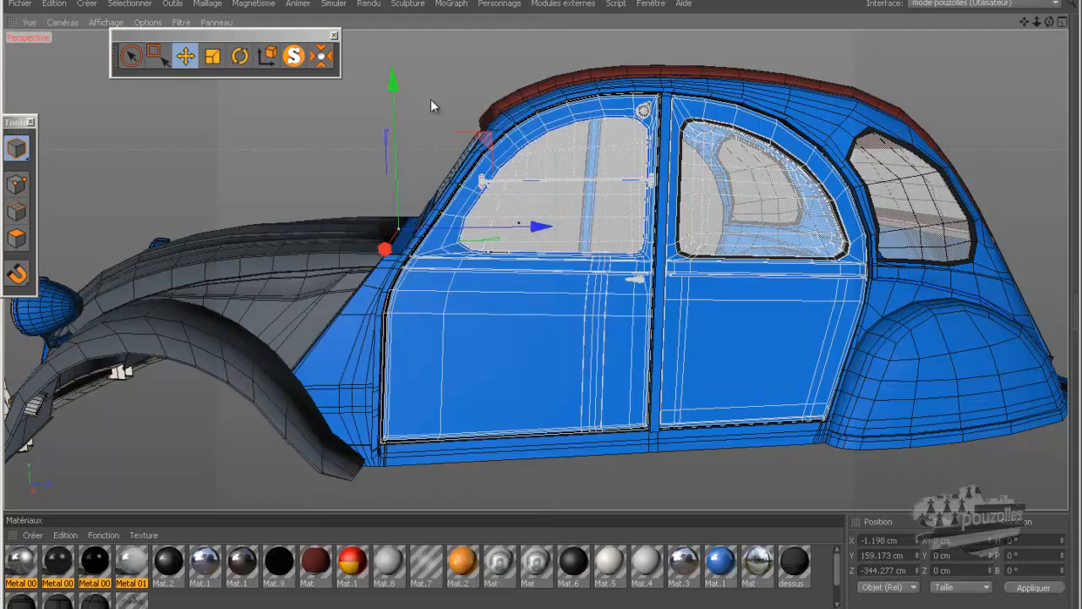
left_click(303, 59)
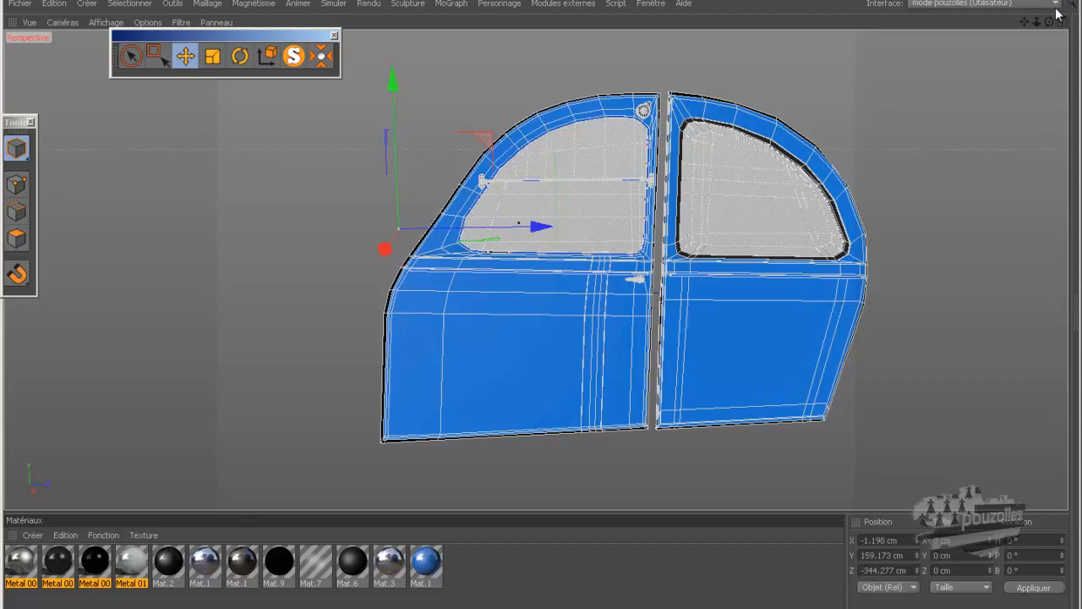
Switch to point editing and select the front door's garniture object for editing from the inner side.
mouse_move(541, 309)
left_mouse_down("alt")
mouse_move(519, 309)
mouse_move(544, 305)
left_mouse_up("alt")
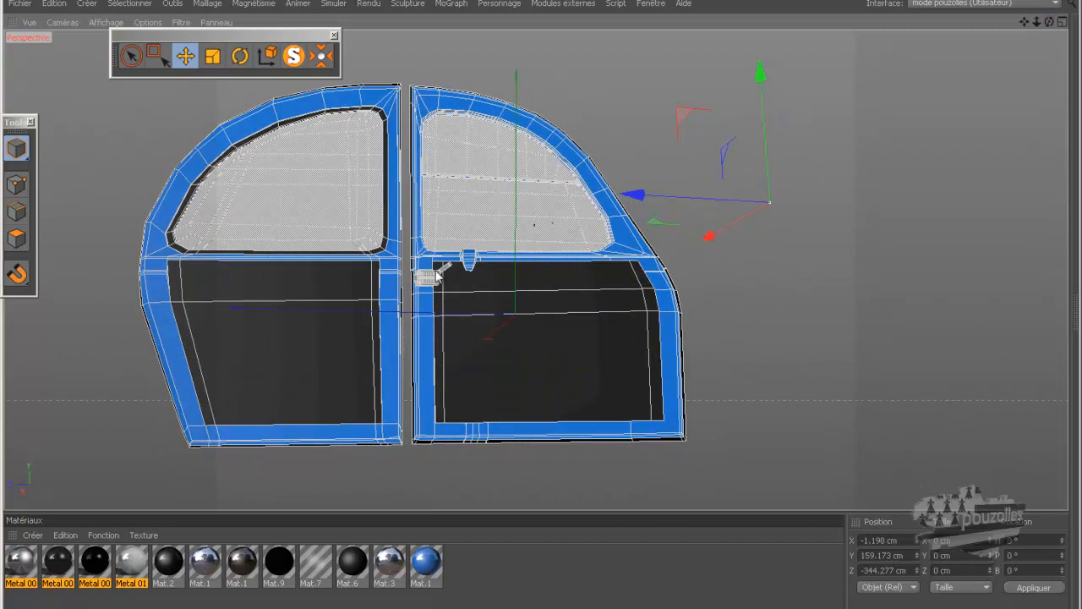
scroll(429, 272, "up", 3)
scroll(439, 271, "up", 3)
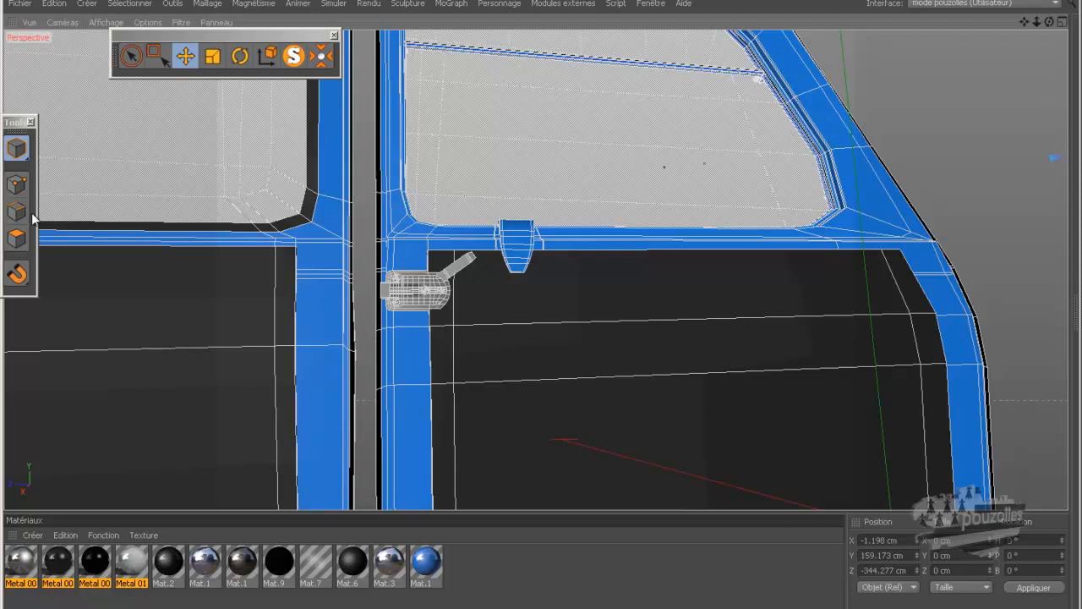
left_click(14, 187)
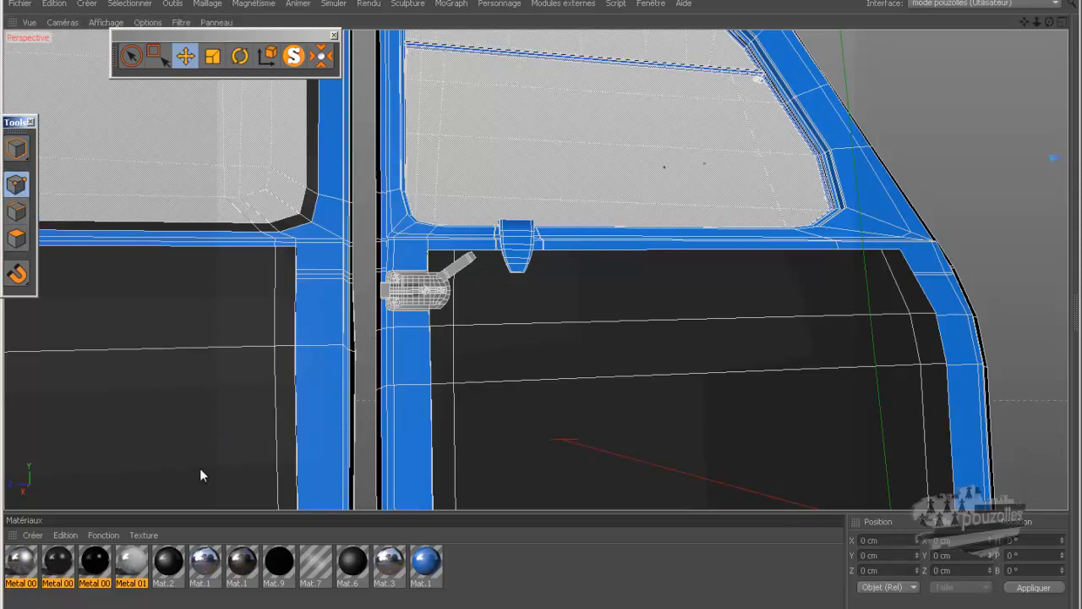
left_click(392, 607)
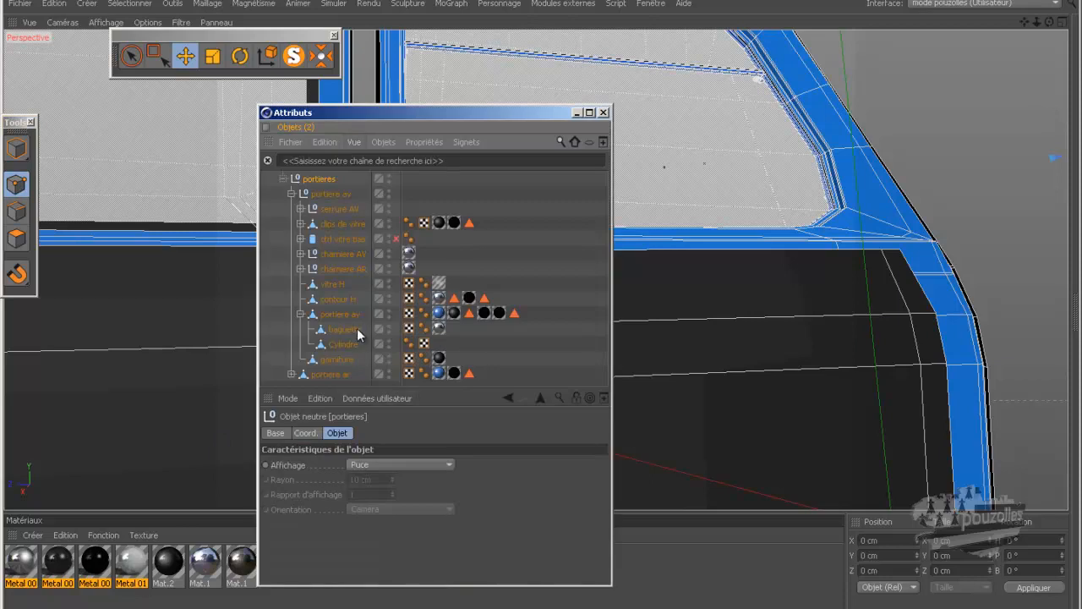
left_click(333, 360)
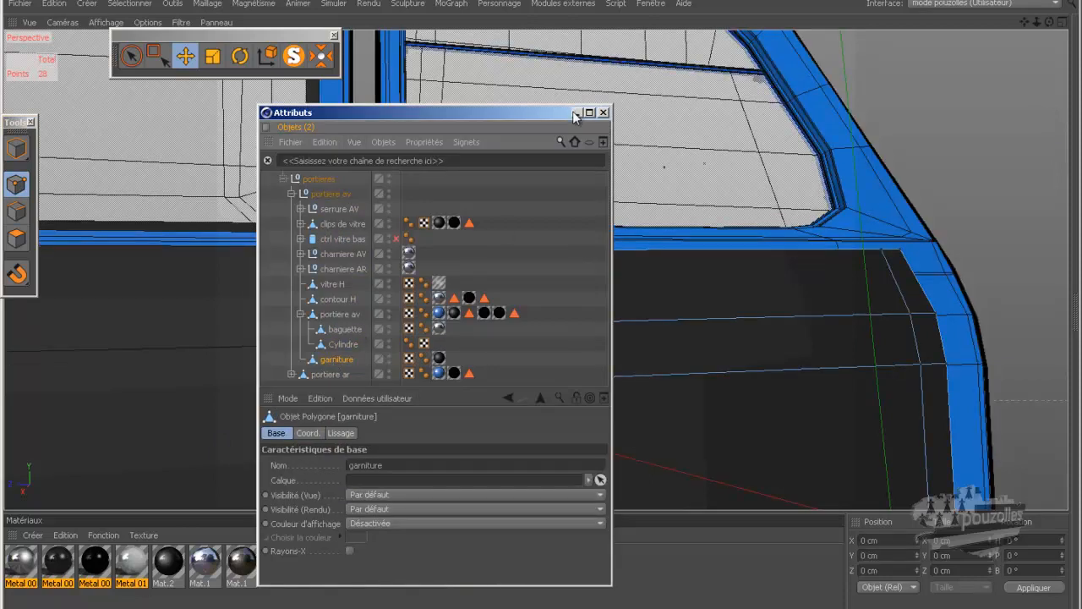
left_click(577, 113)
In the side view, slide the trim's two upper points near the lock along the top edge, away from the lock.
middle_click(523, 301)
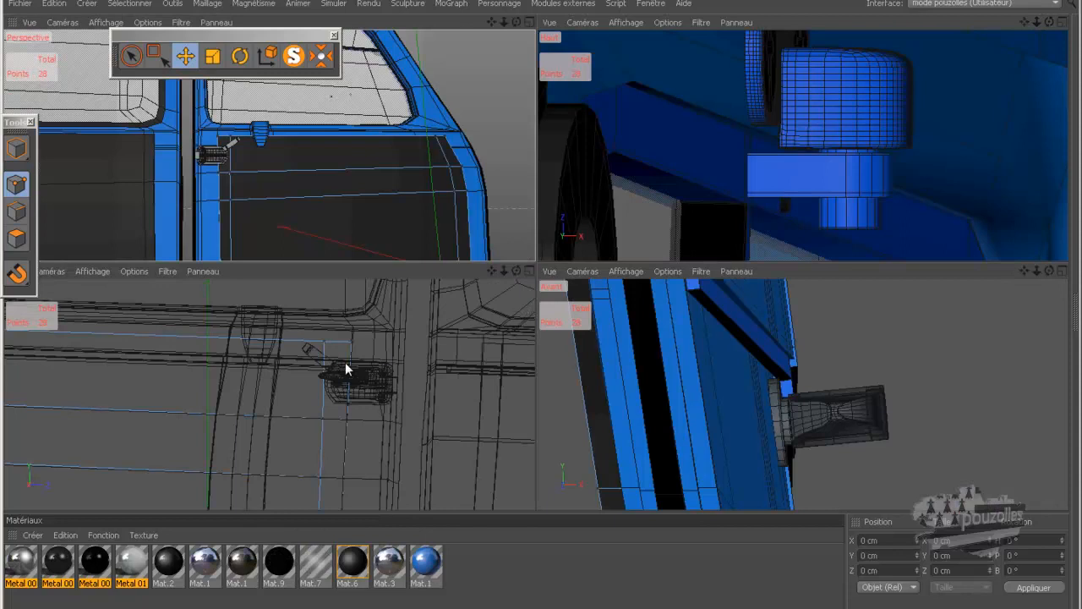
middle_click(345, 364)
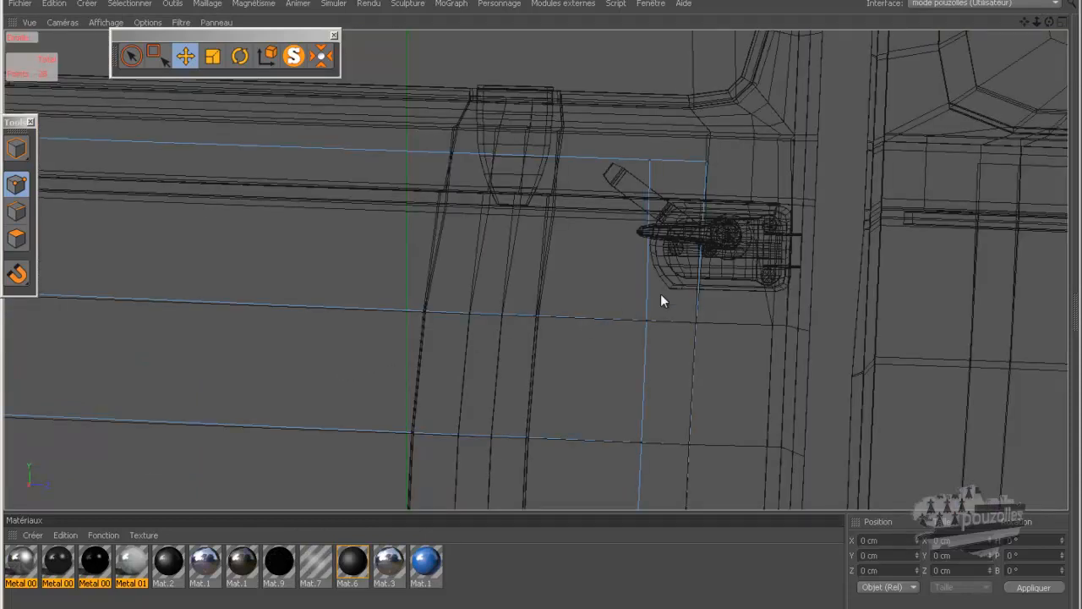
right_click(559, 194)
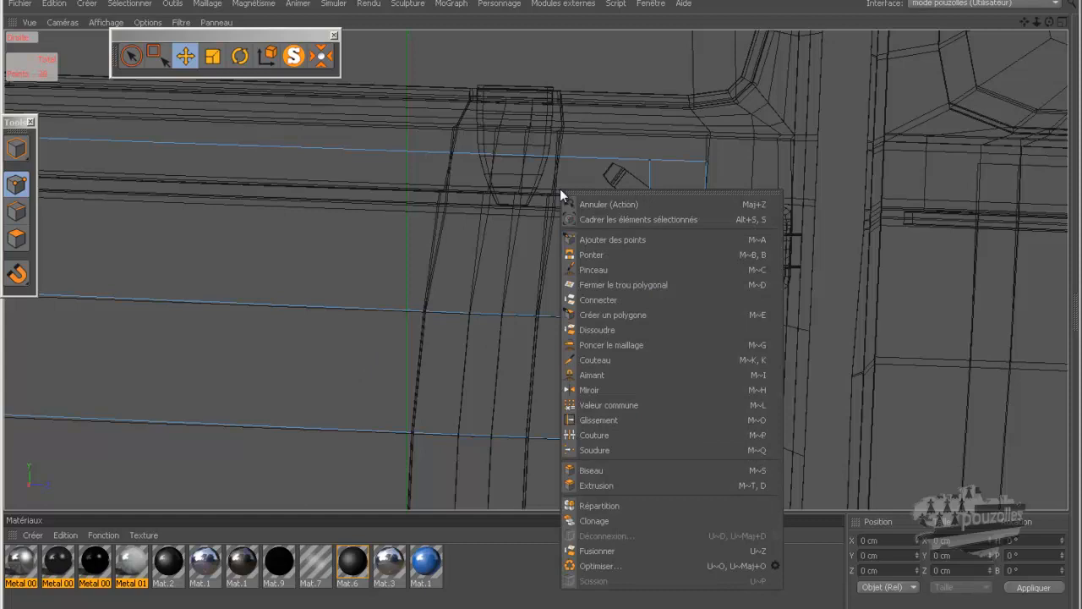
left_click(610, 420)
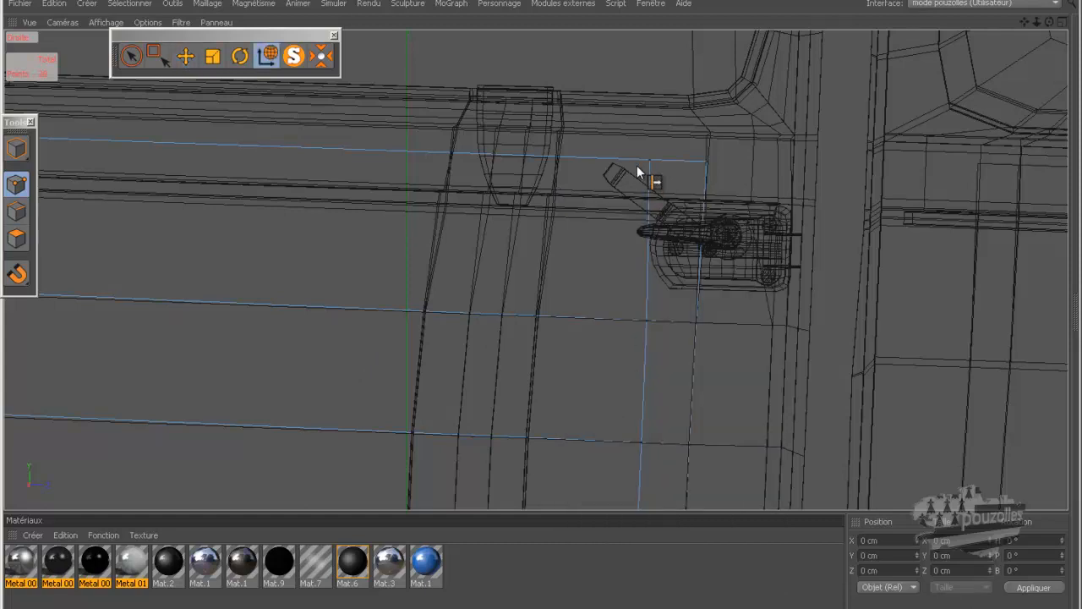
left_click_drag(644, 165, 589, 167)
left_click(566, 158)
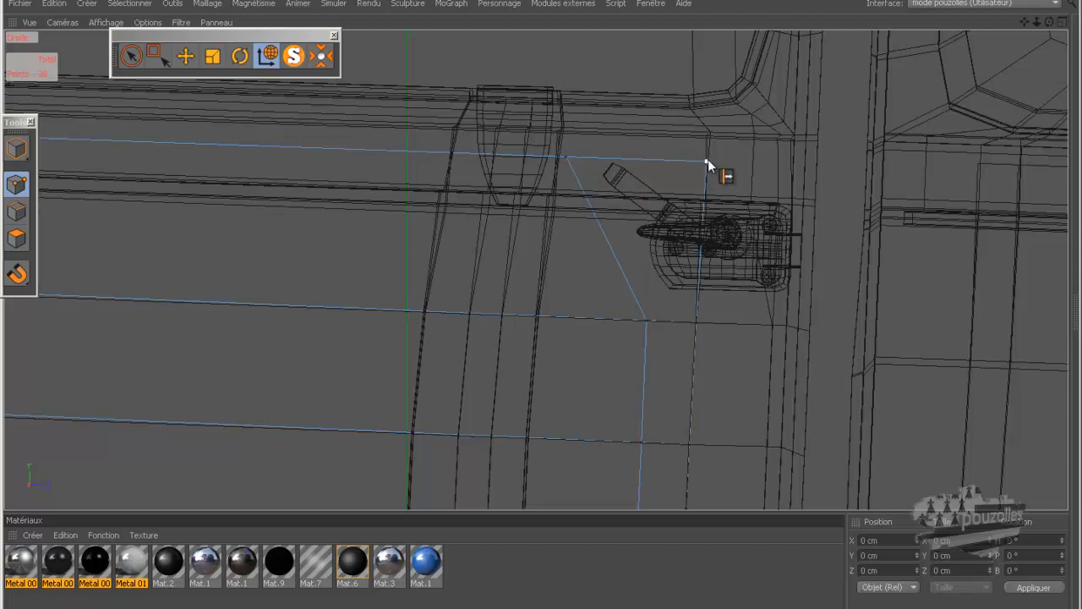
left_click(623, 161)
left_click(623, 161)
left_click(525, 155)
Slide the trim's two upper corner points further along the top edge beneath the window clip, the outer one to Z about 151.5 cm.
key("w")
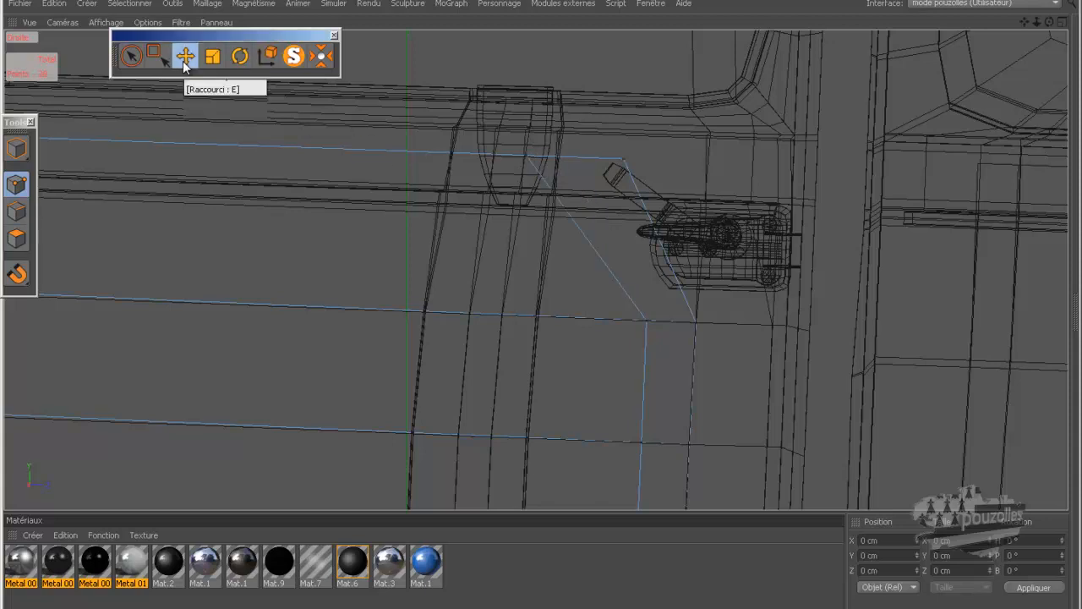
left_click(617, 162)
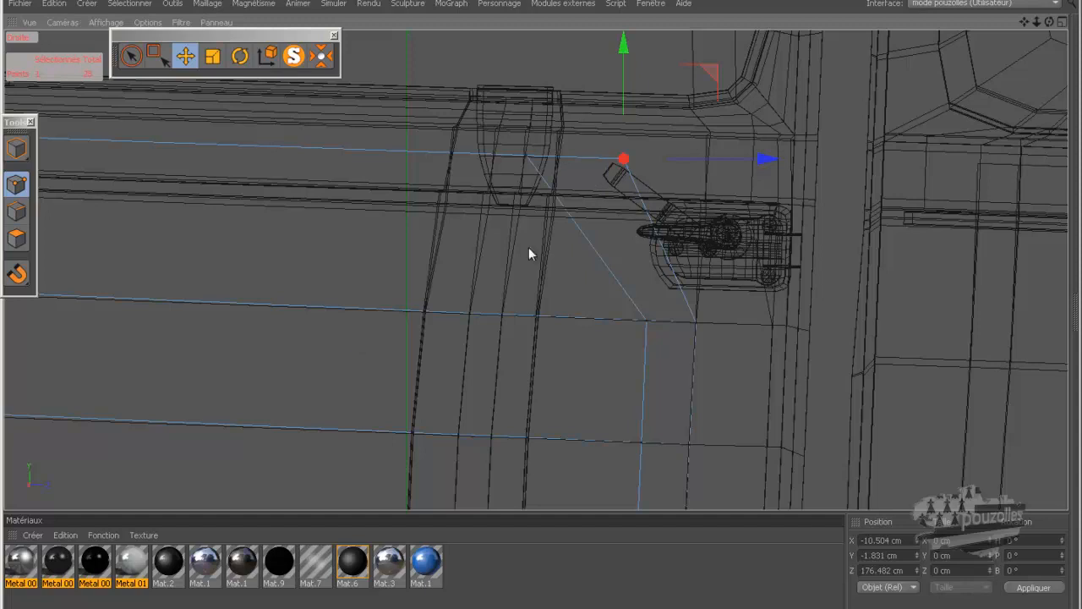
right_click(243, 119)
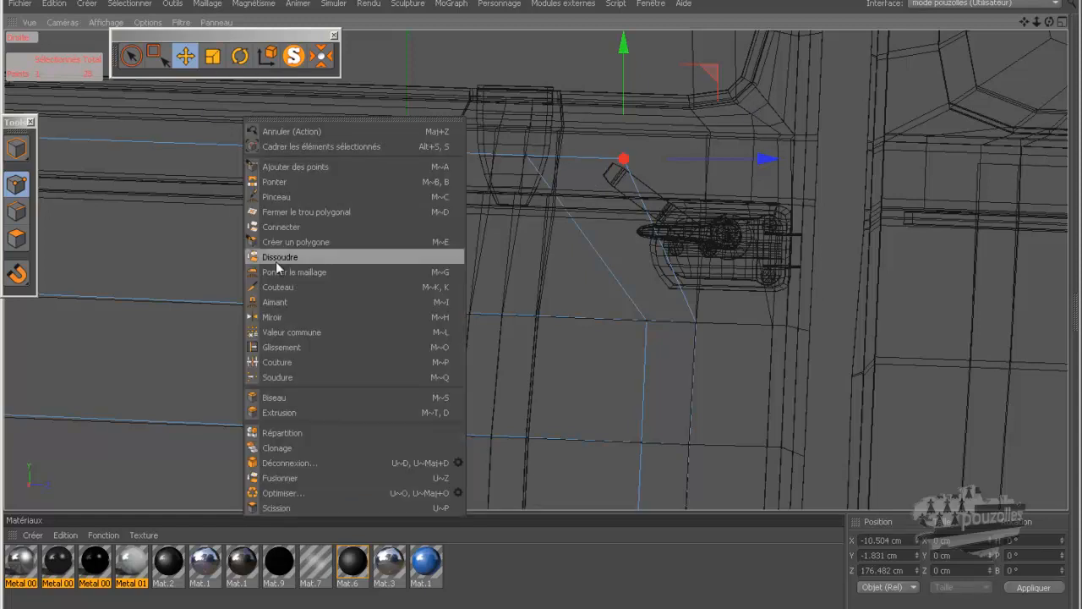
left_click(282, 347)
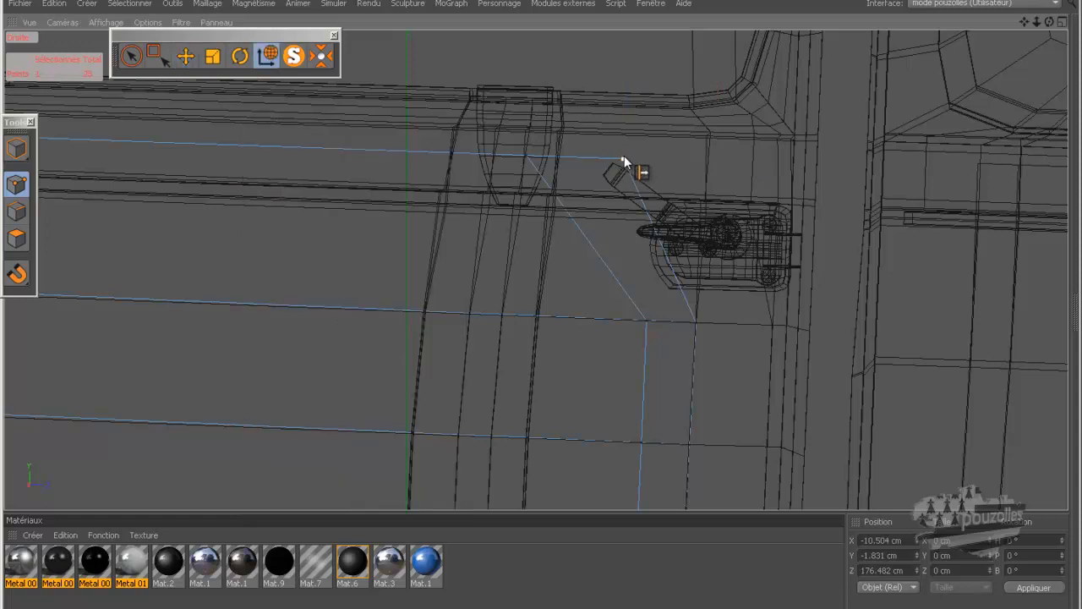
left_click_drag(625, 162, 534, 158)
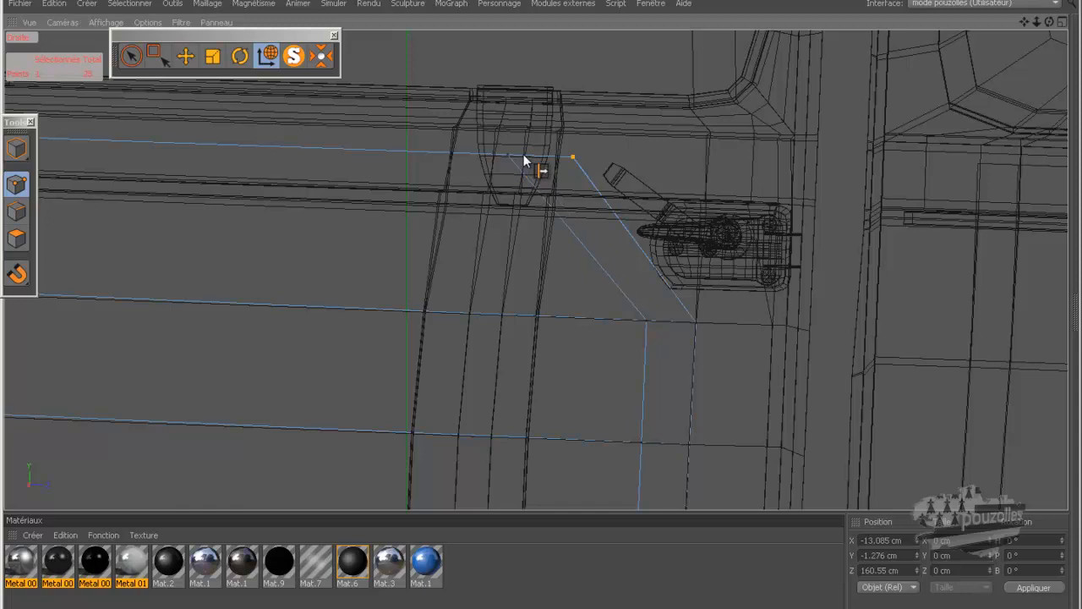
left_click_drag(559, 154, 573, 153)
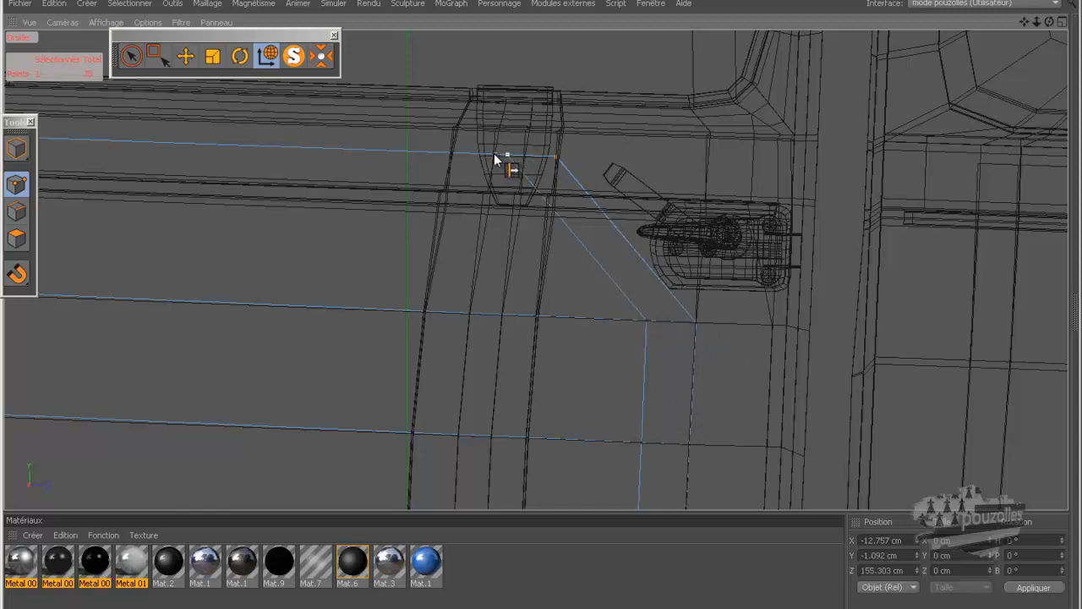
left_click_drag(497, 155, 496, 155)
left_click_drag(546, 157, 545, 157)
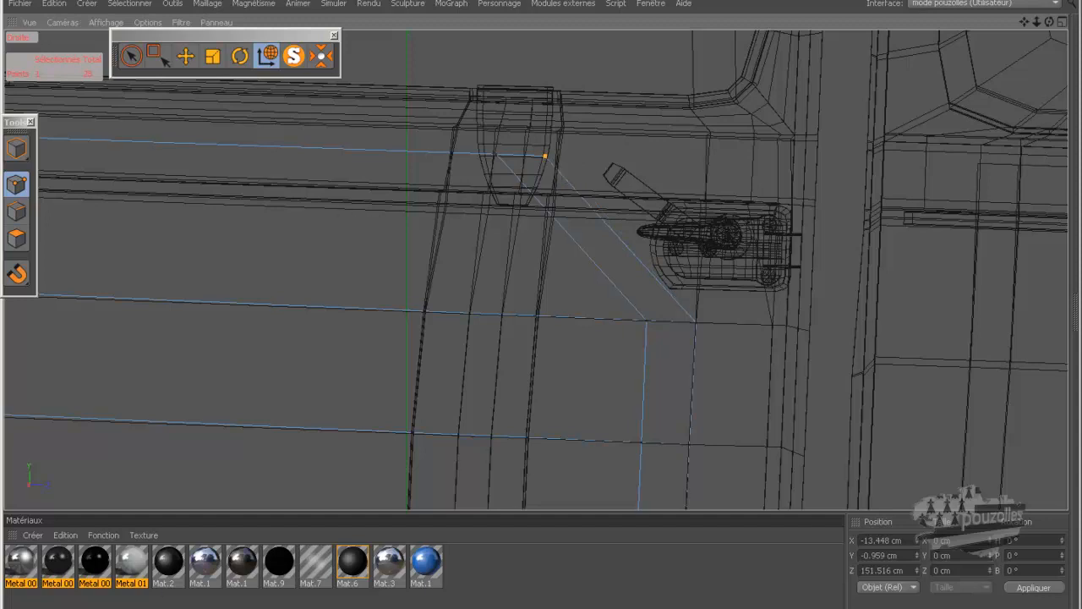
Bring up the object list, show the whole car, and isolate the portieres subdivision surface with all its children.
left_click(161, 608)
left_click_drag(510, 110, 986, 88)
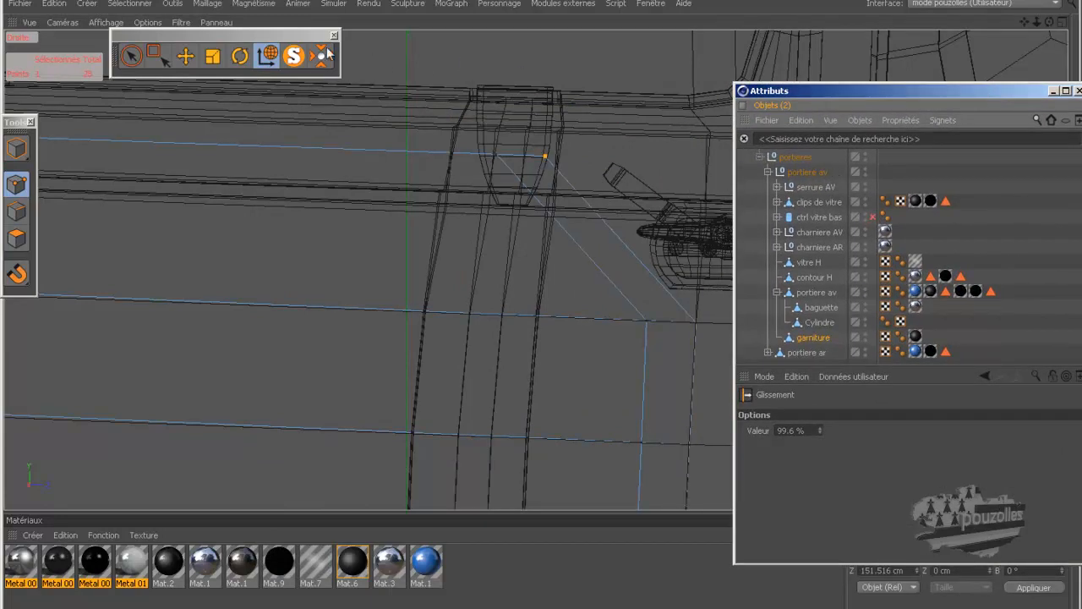
left_click(293, 56)
left_click(293, 56)
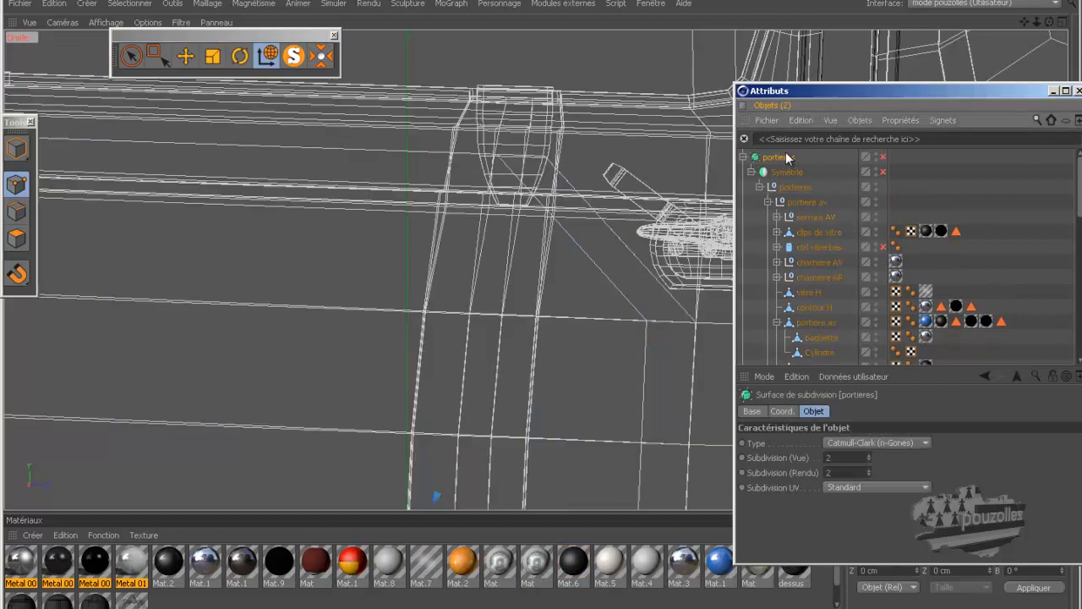
left_click(293, 57)
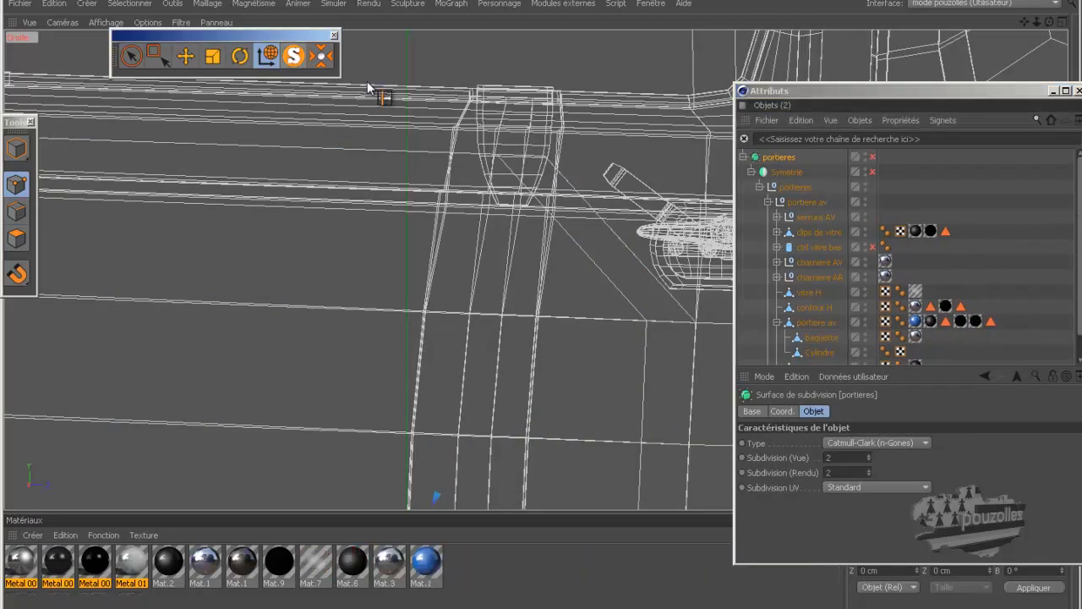
Reselect the front door's garniture object and enable the portieres subdivision surface to smooth the doors.
left_click(800, 189)
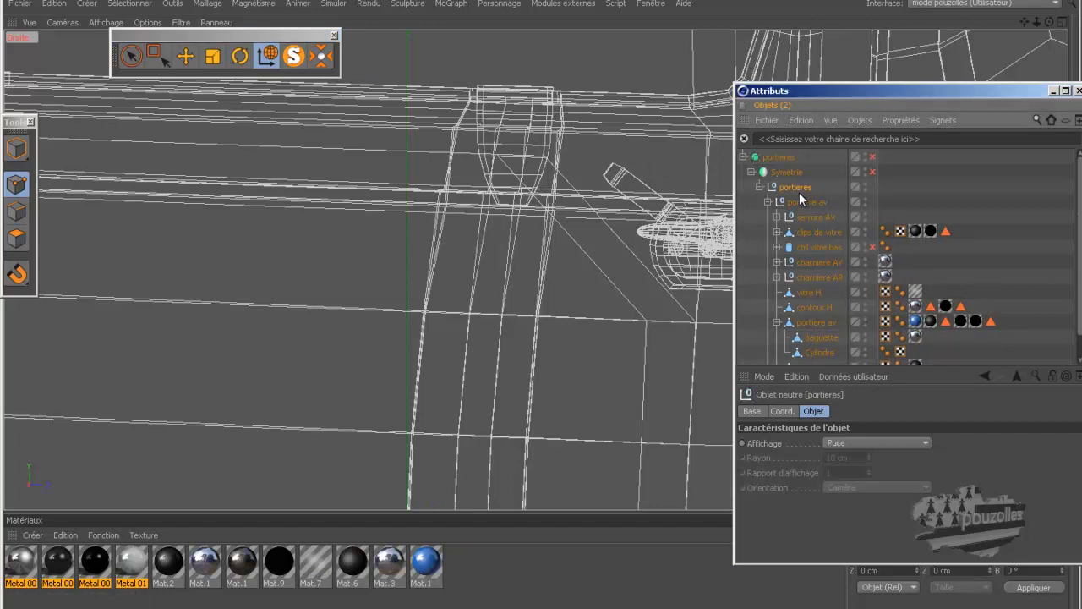
left_click(803, 203)
scroll(821, 336, "down", 1)
left_click(815, 341)
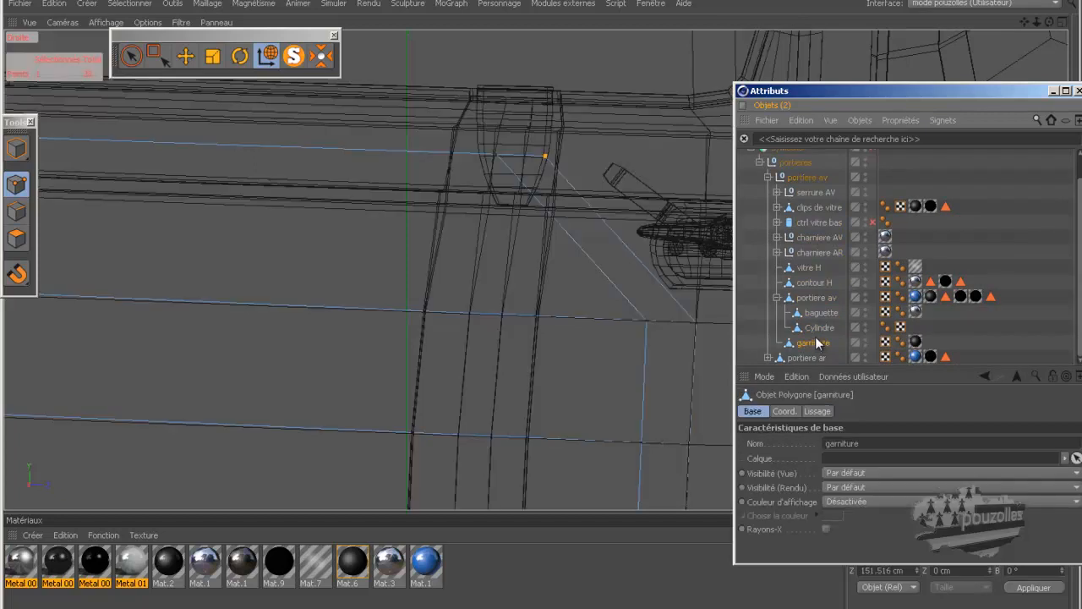
scroll(882, 159, "up", 1)
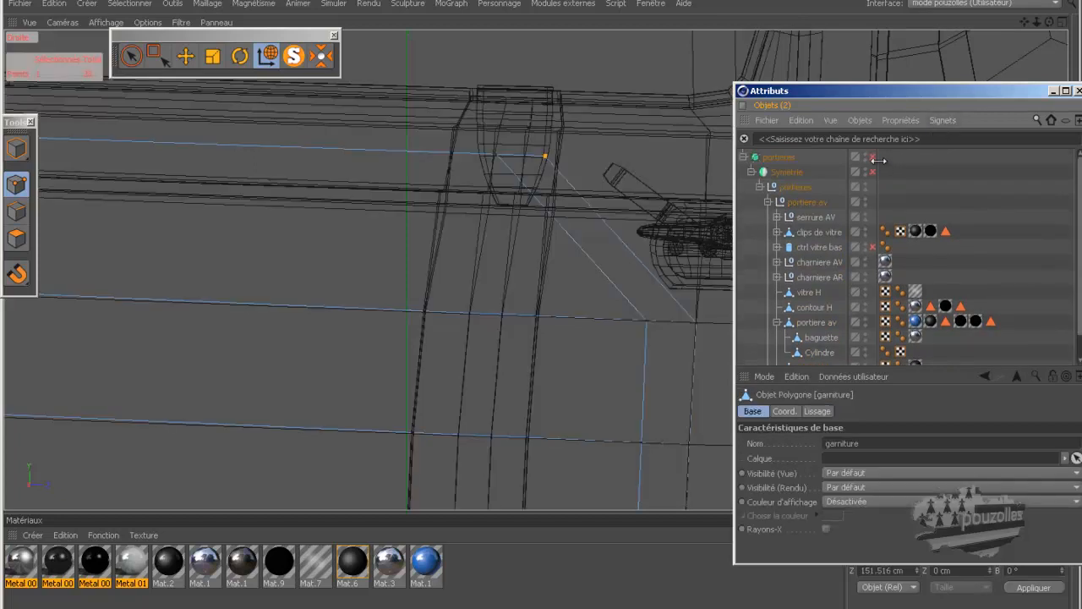
left_click(874, 157)
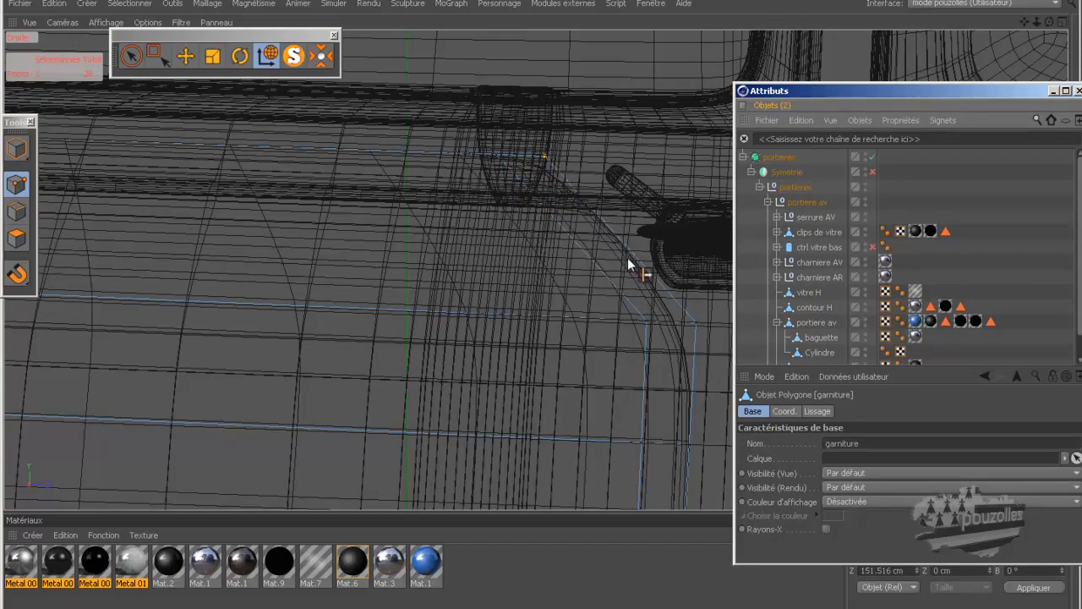
Render a preview in the perspective view and examine the smoothed trim corner around the lock and window clip.
middle_click(415, 242)
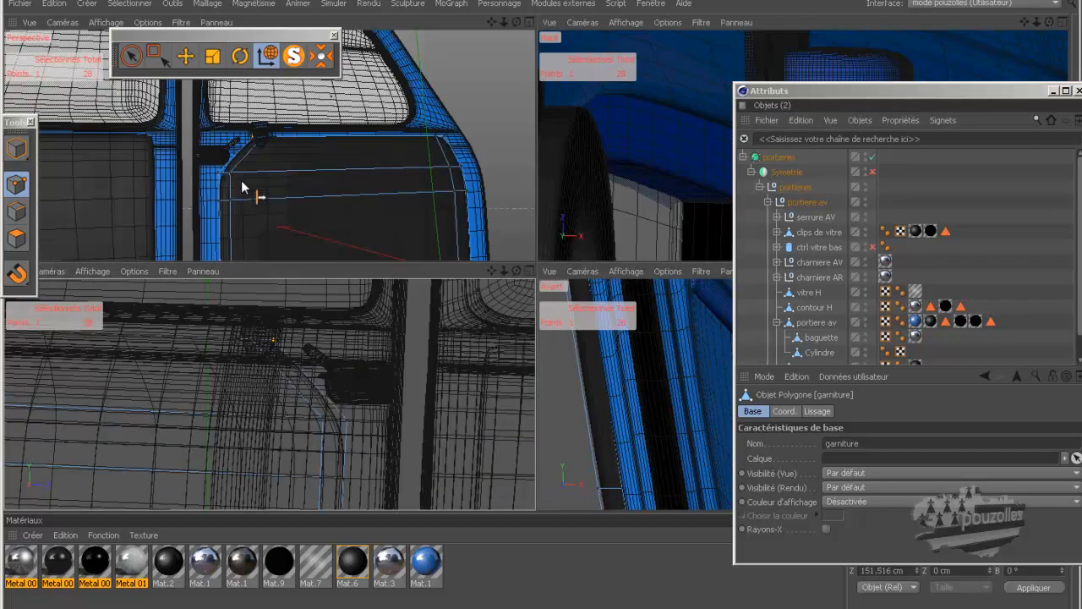
middle_click(242, 188)
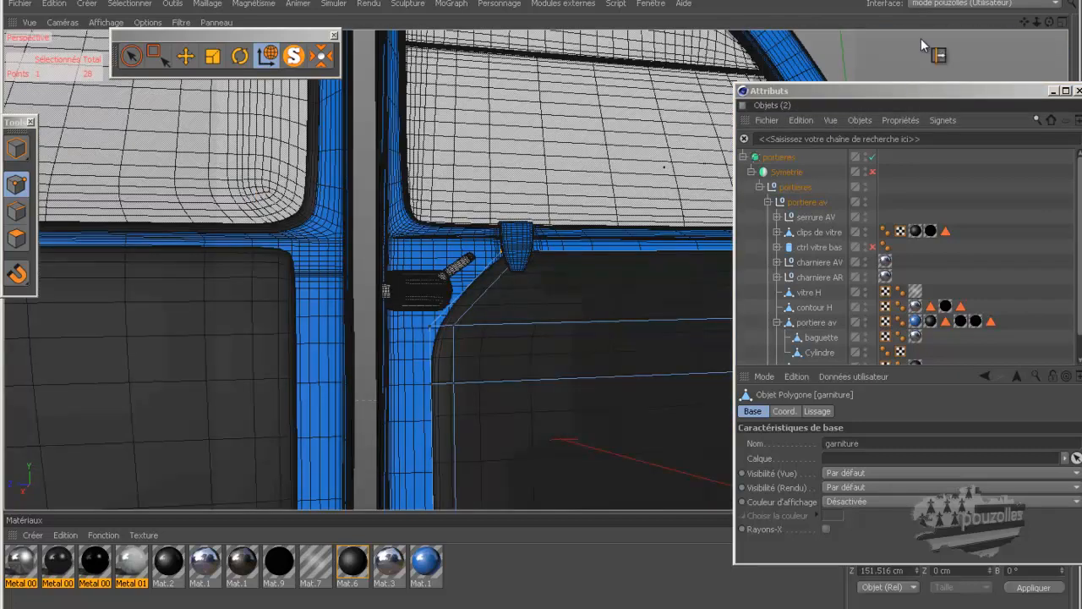
left_click_drag(1049, 22, 541, 312)
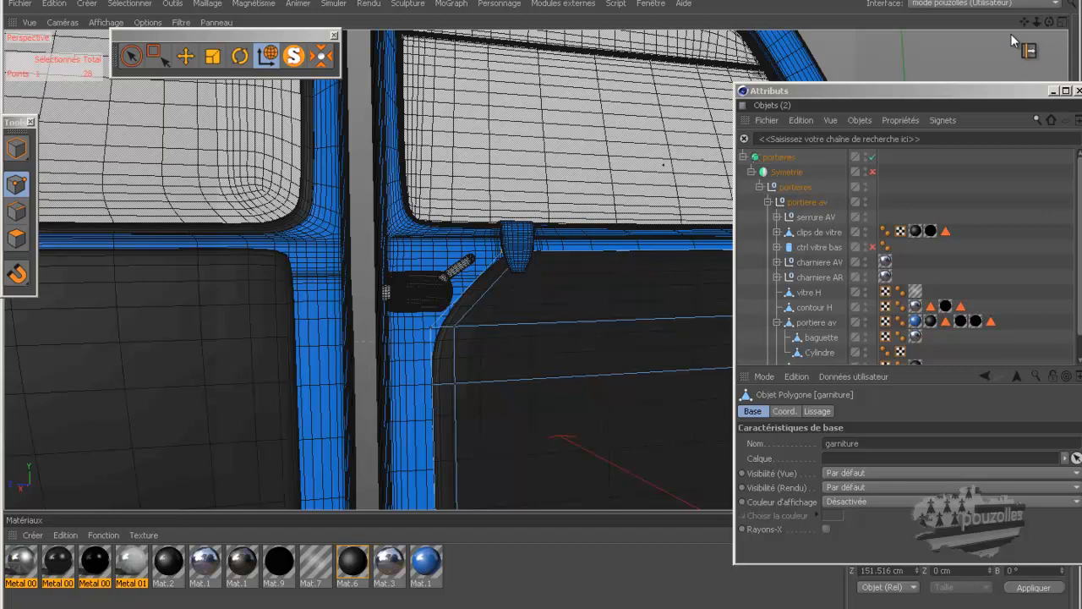
key("ctrl+r")
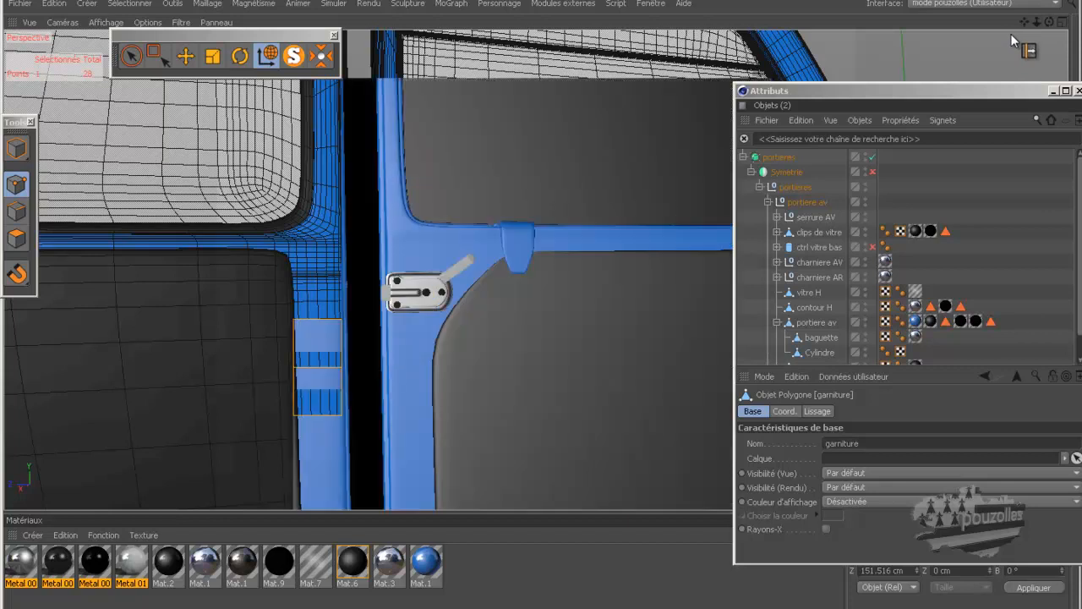
mouse_move(759, 166)
left_mouse_down()
mouse_move(522, 273)
mouse_move(448, 338)
mouse_move(516, 271)
mouse_move(508, 255)
left_mouse_up()
scroll(508, 256, "up", 6)
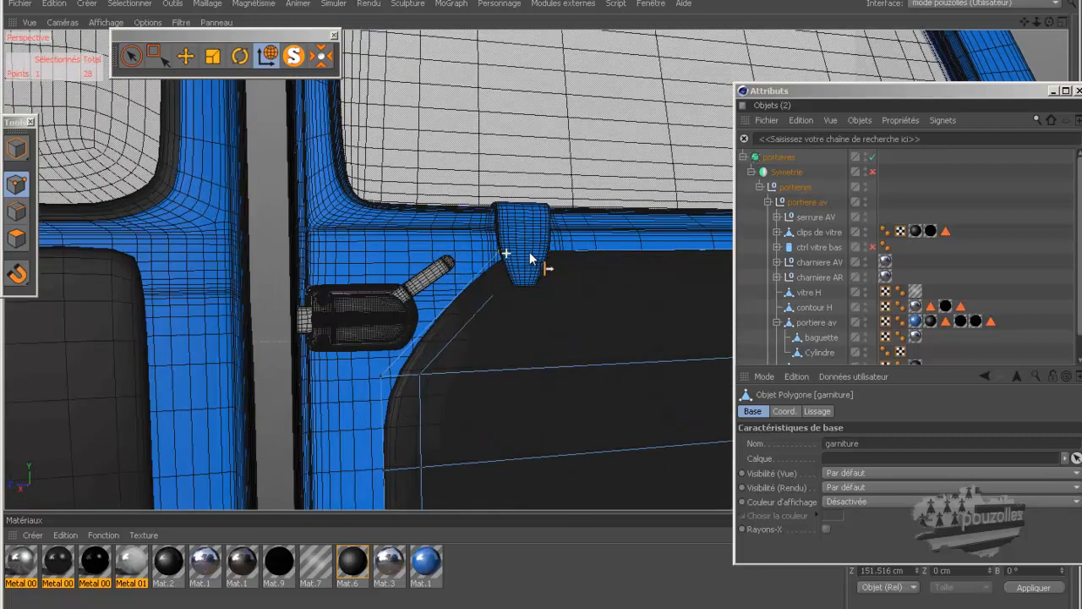
Move the trim's selected corner point beside the window clip along X toward the door panel.
left_click_drag(1049, 22, 542, 306)
scroll(497, 257, "up", 4)
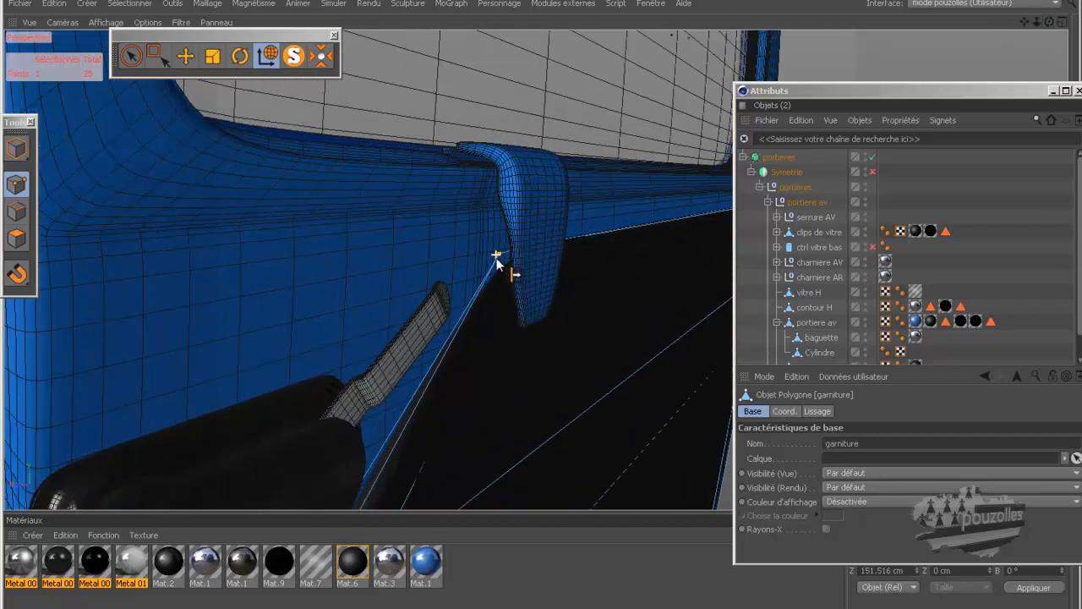
scroll(497, 262, "up", 5)
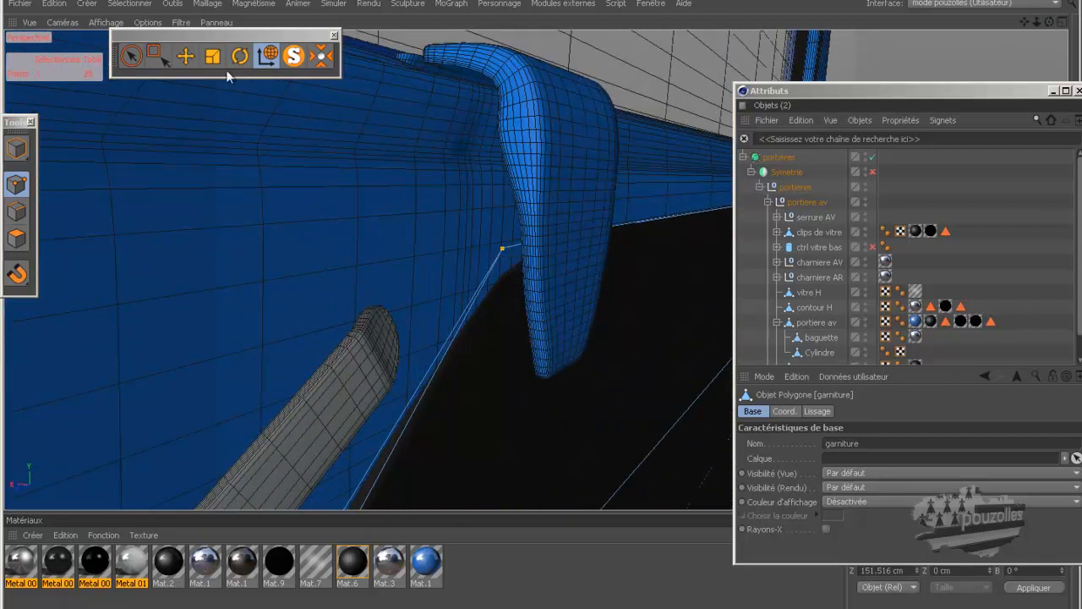
left_click(186, 57)
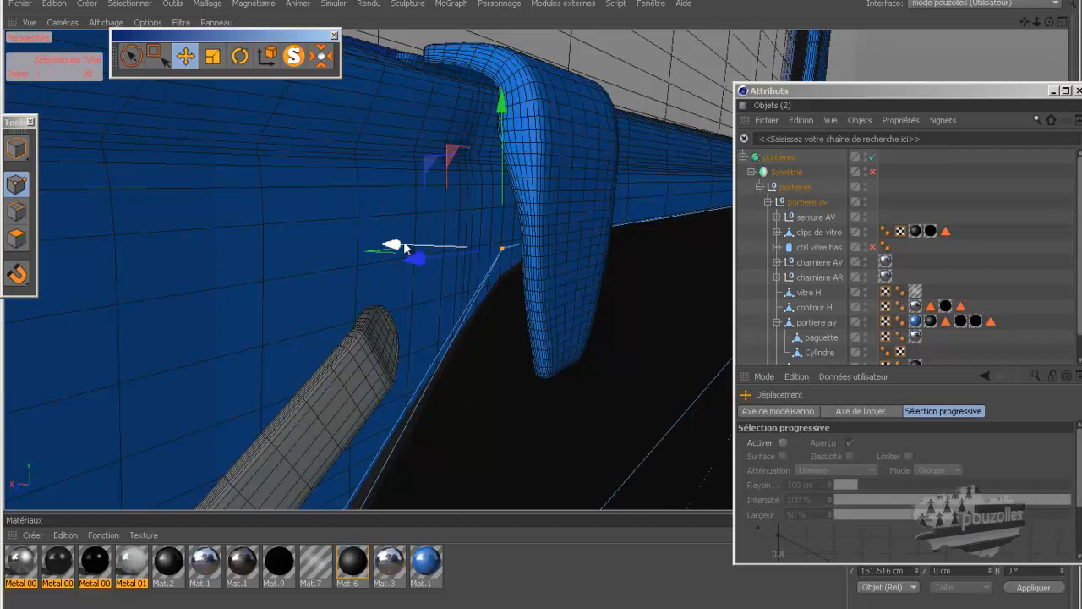
left_click_drag(386, 244, 381, 250)
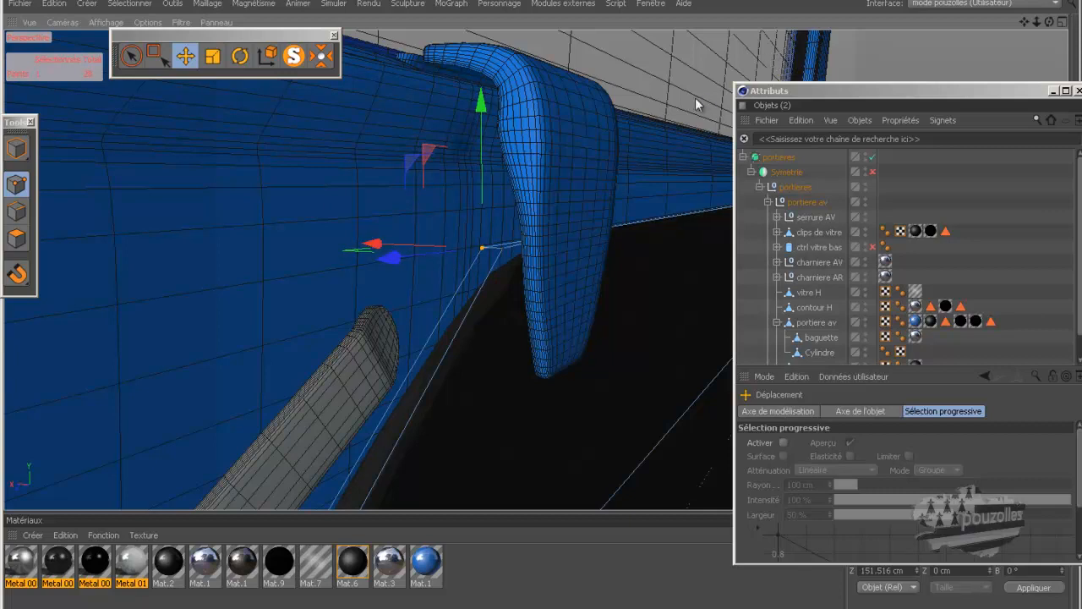
Isolate the garniture object and pull the next point of its upper edge outward along X to give the edge thickness.
left_click(293, 56)
left_click(294, 56)
left_click_drag(1049, 23, 541, 306)
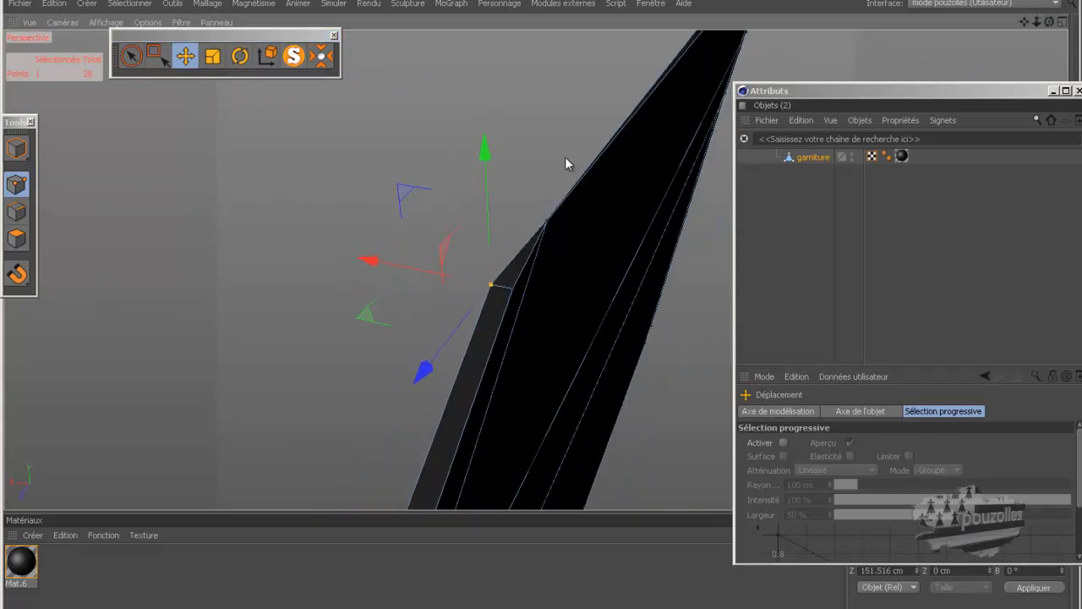
left_click(544, 222)
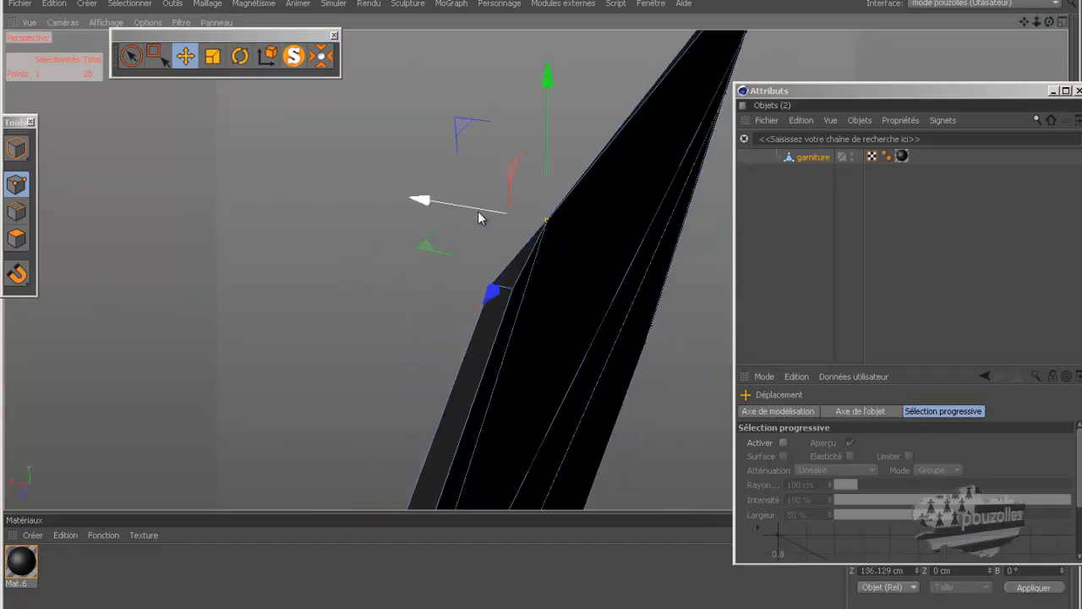
left_click_drag(478, 213, 466, 213)
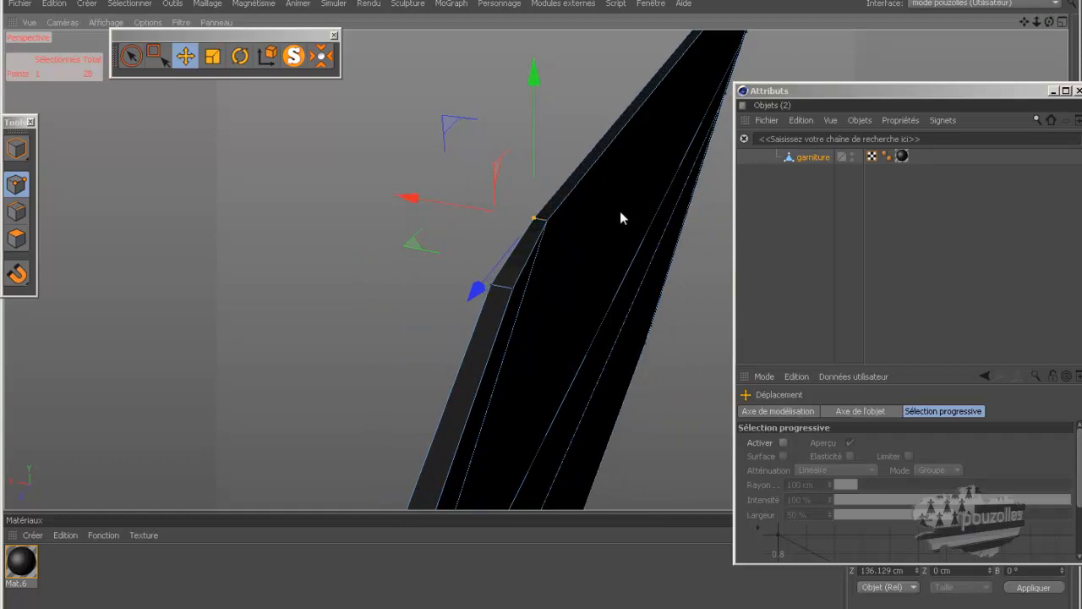
left_click_drag(620, 213, 619, 213, "alt")
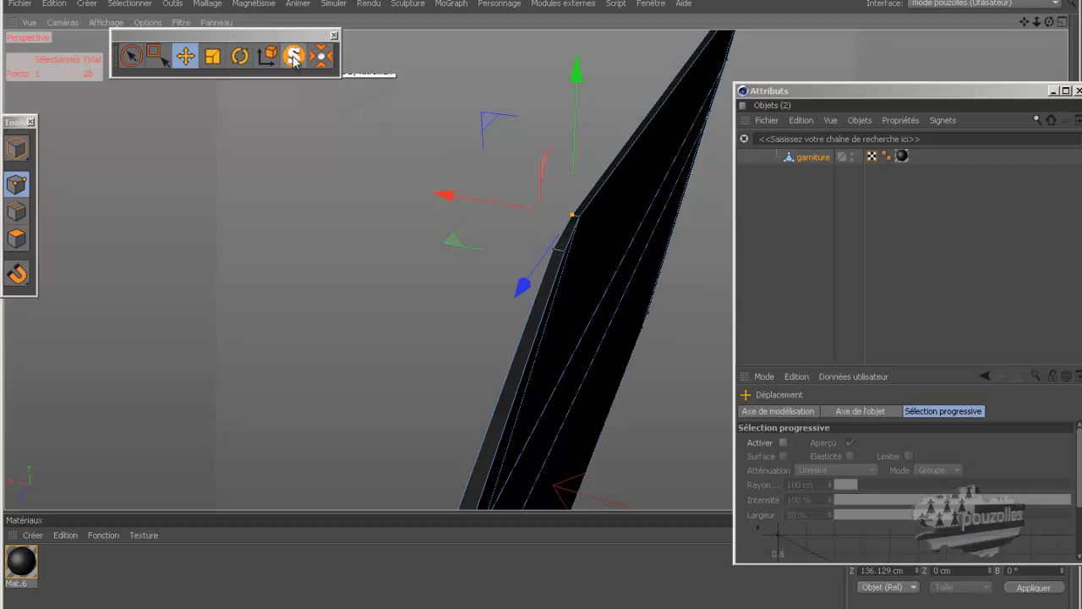
scroll(563, 137, "up", 2)
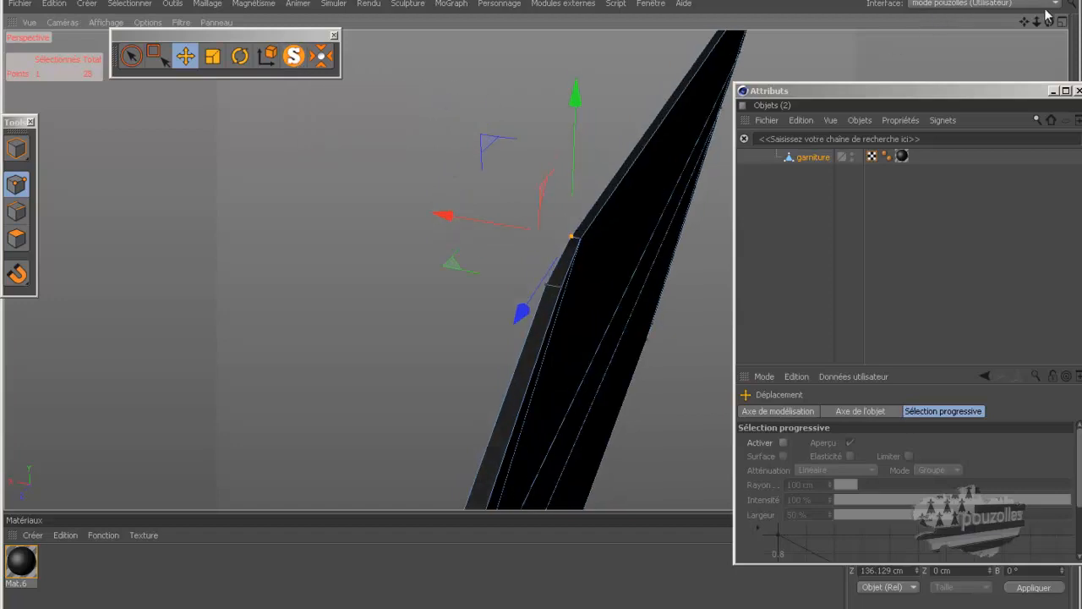
Move the facing point on the other side of that edge about 0.7 cm along X, widening the trim's edge.
left_click_drag(1048, 22, 544, 313)
left_click(567, 342)
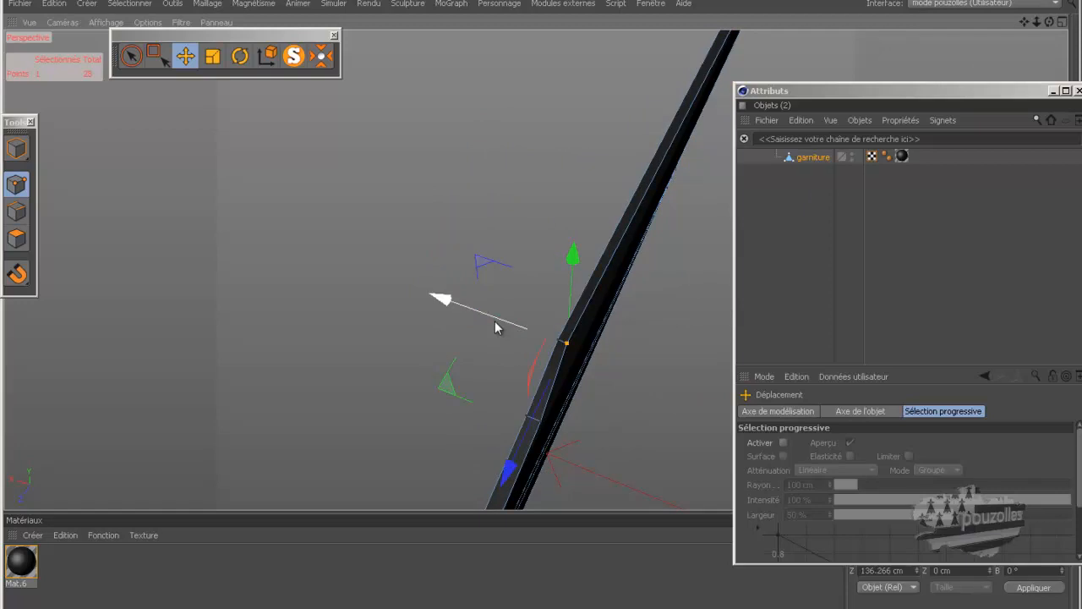
left_click_drag(495, 325, 499, 327)
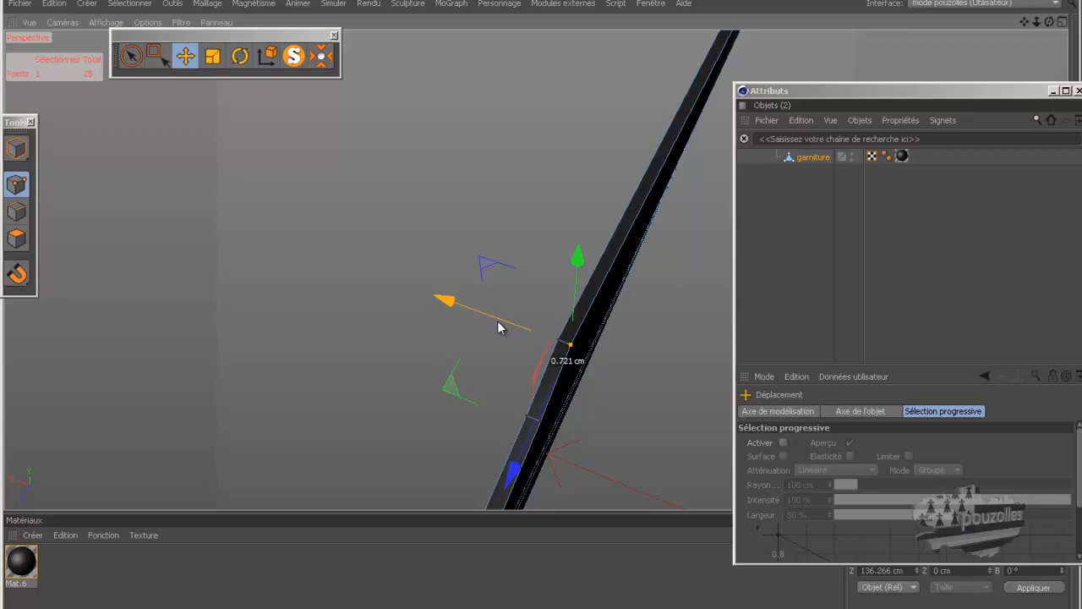
scroll(575, 252, "down", 2)
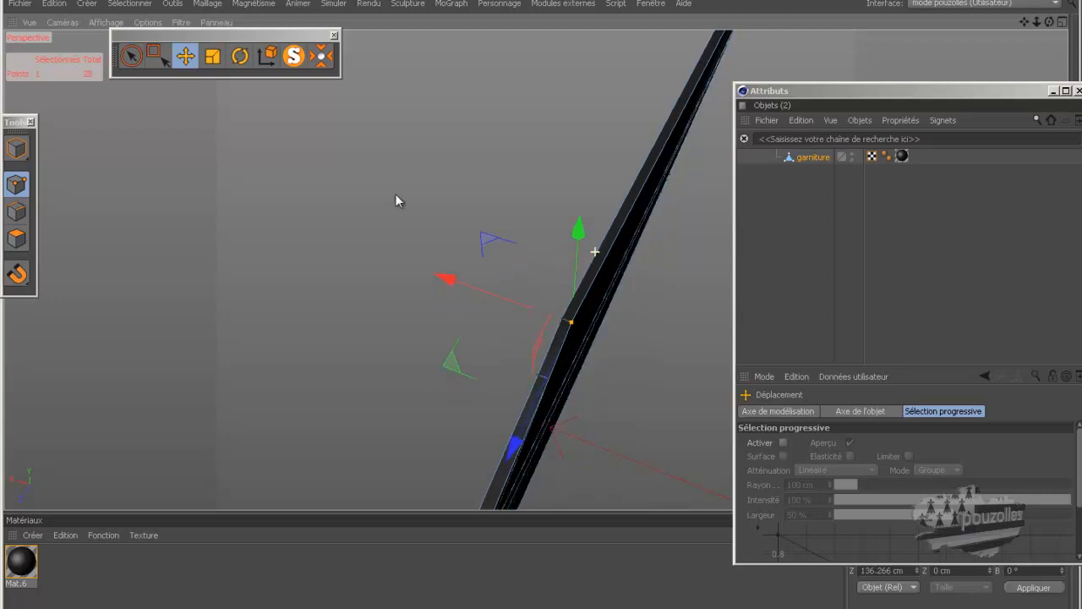
Show the whole car again and nudge the selected trim point along X beside the window clip, undoing a stray change.
left_click(297, 56)
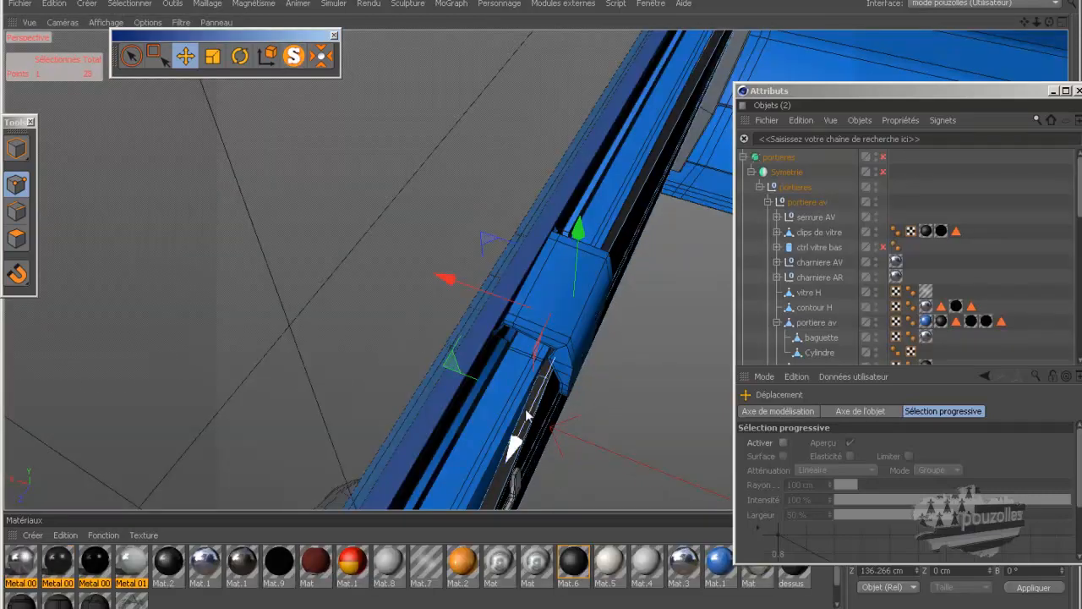
left_click_drag(1048, 21, 545, 313)
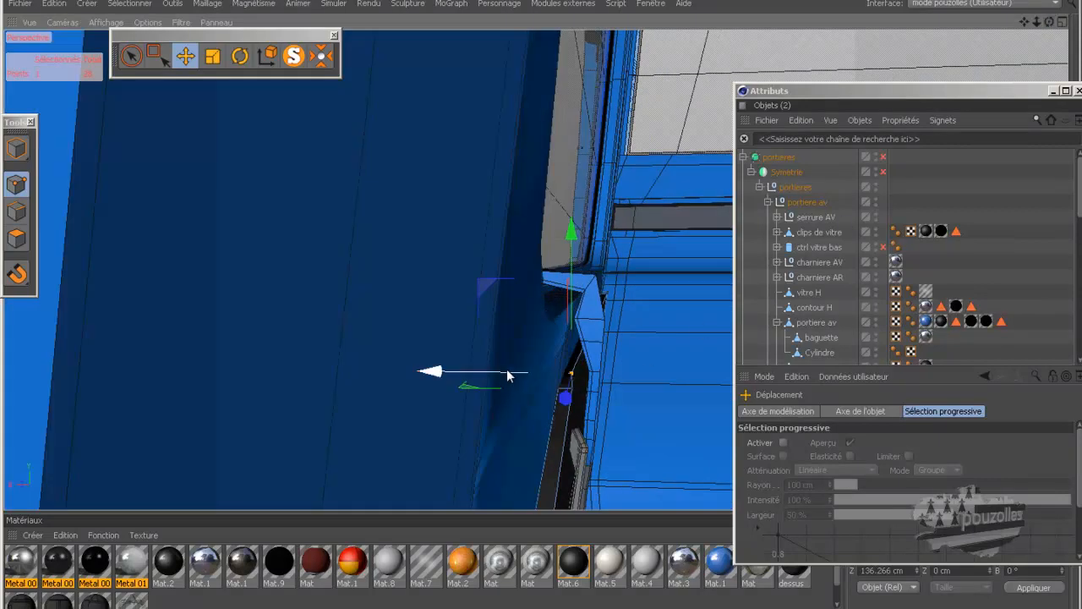
left_click_drag(466, 370, 470, 375)
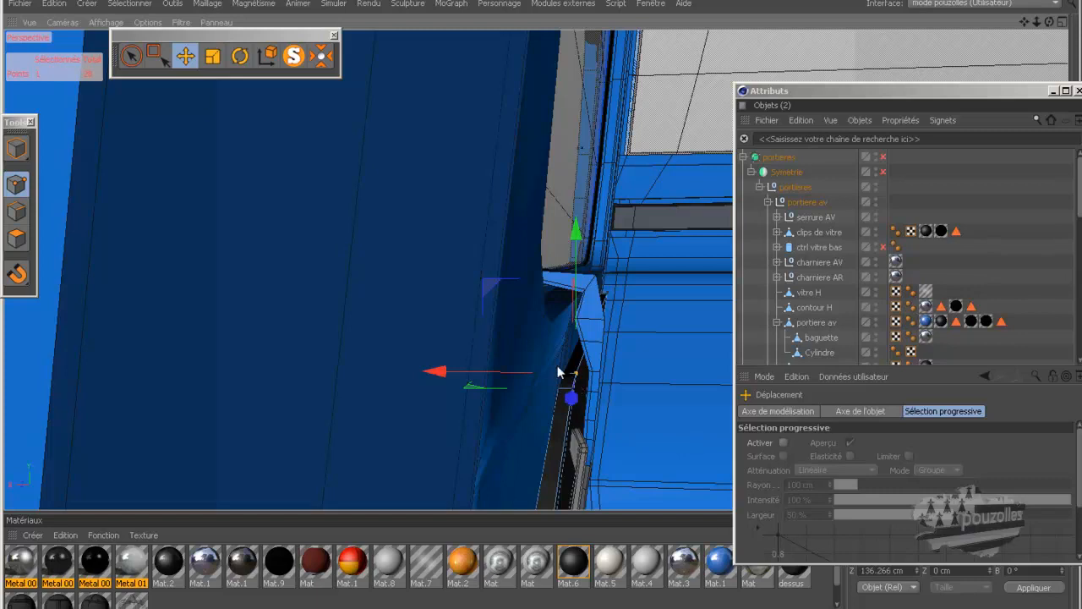
left_click_drag(559, 374, 517, 380)
key("ctrl+z")
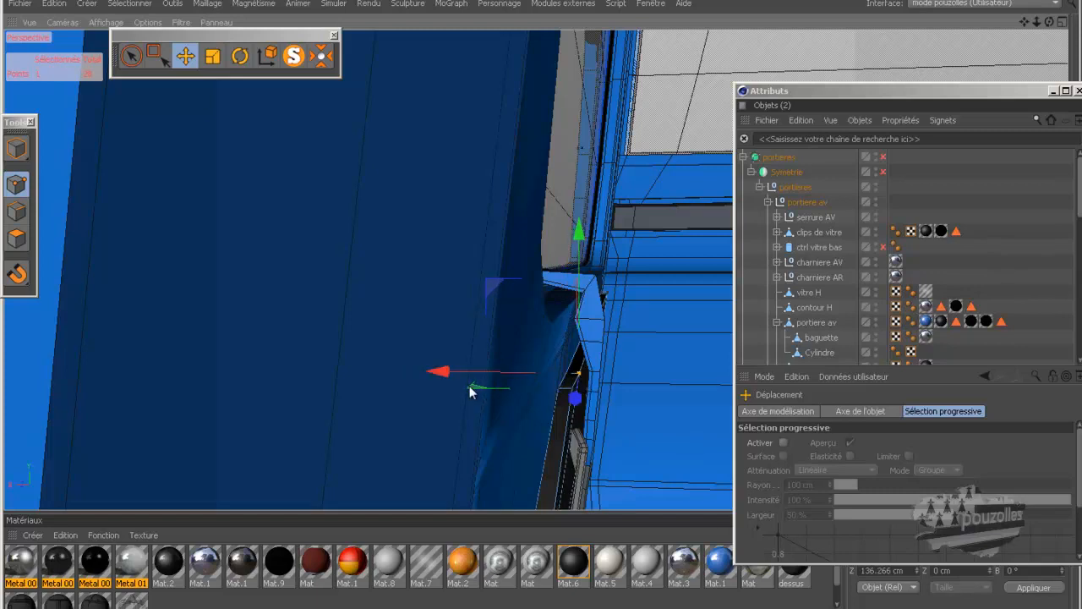
Temporarily enable subdivision smoothing on portieres and render the front door from two angles to check the trim's fit around the clip and lock.
left_click_drag(413, 392, 411, 380, "alt")
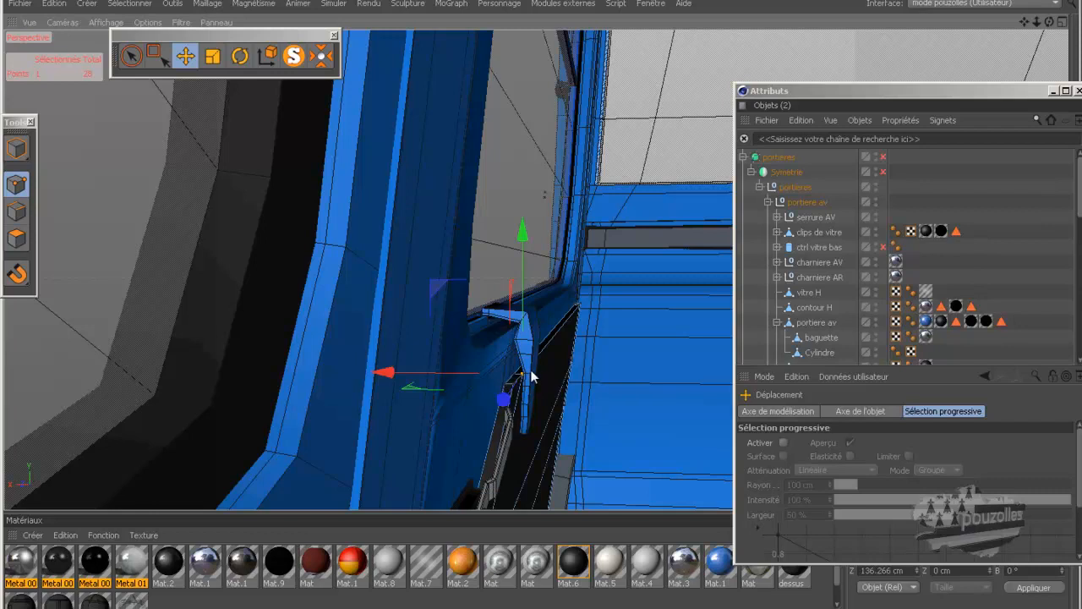
left_click_drag(315, 267, 697, 137, "alt")
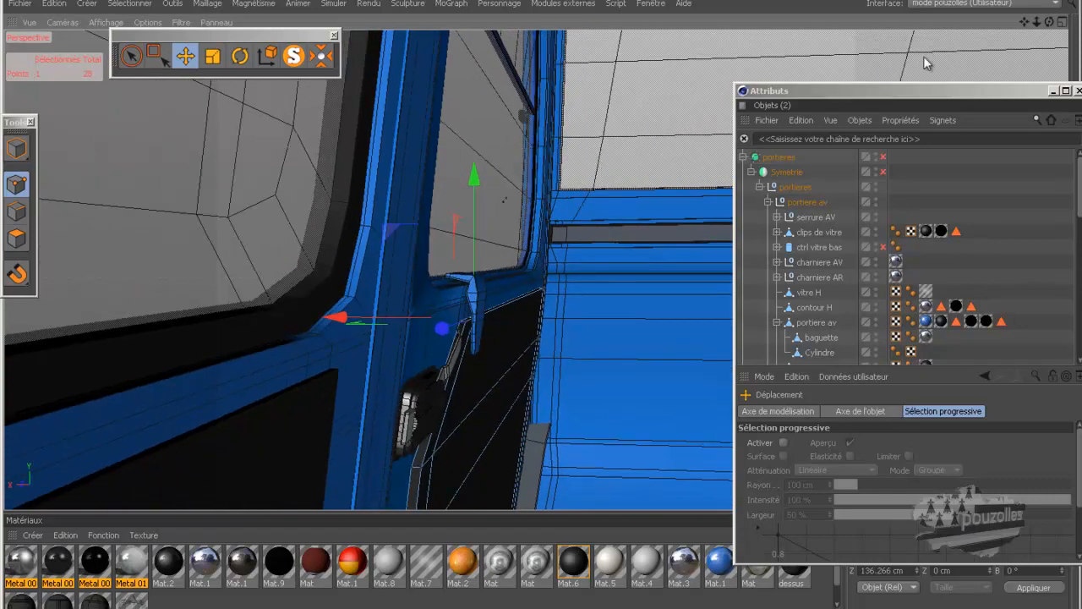
left_click_drag(1049, 23, 532, 305)
left_click_drag(1025, 23, 545, 306)
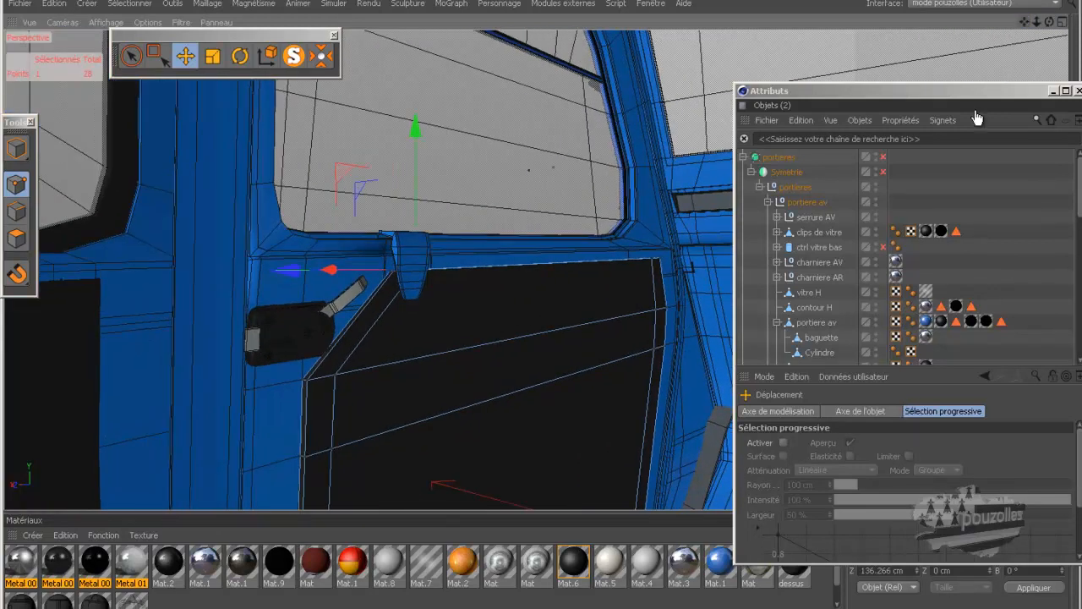
left_click(884, 158)
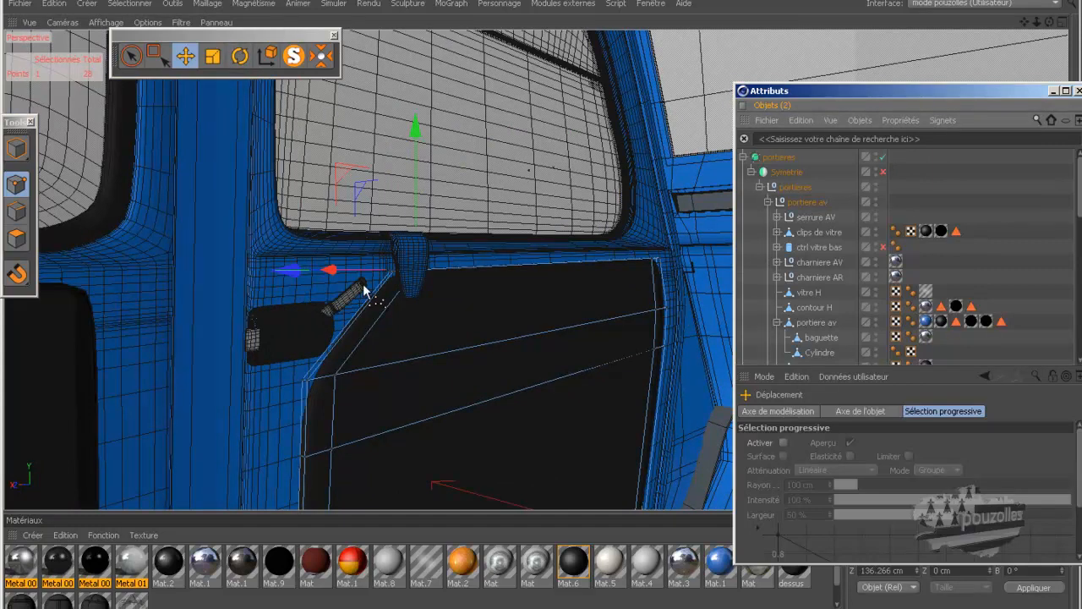
key("ctrl+r")
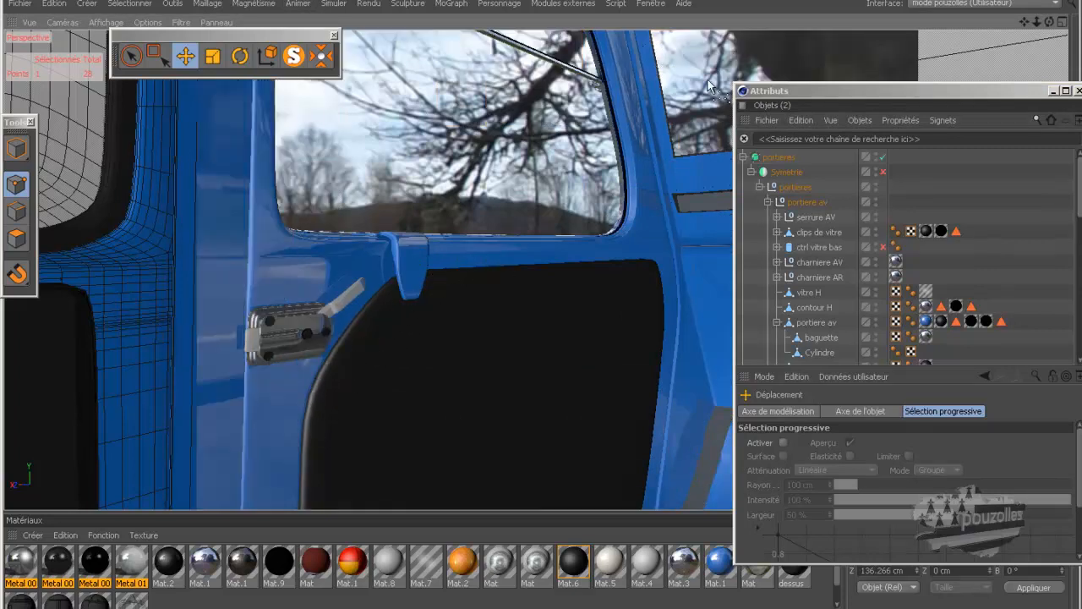
left_click_drag(541, 313, 541, 310, "alt")
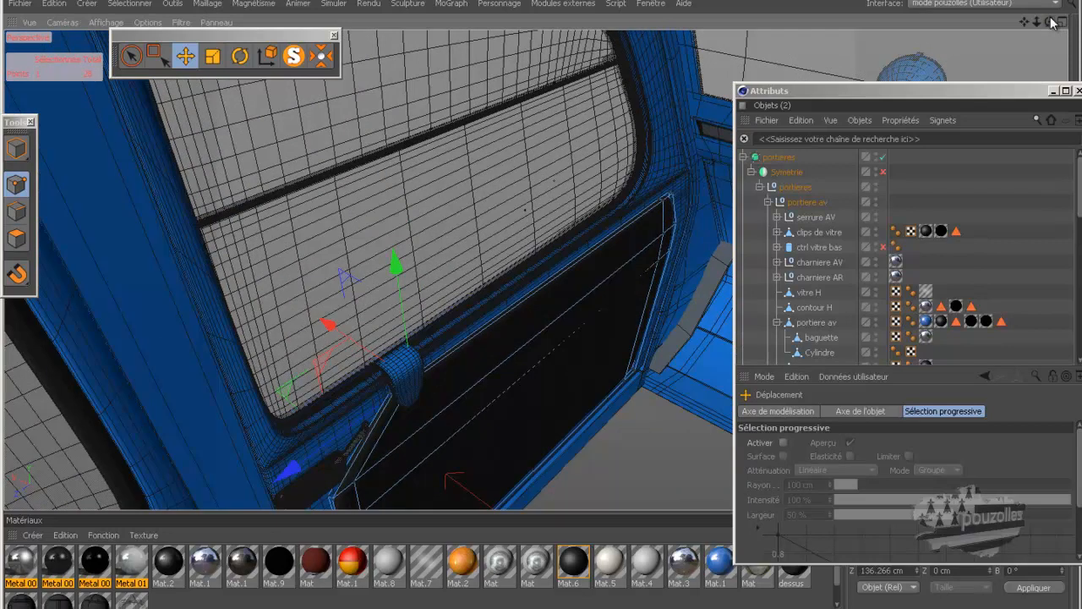
key("ctrl+r")
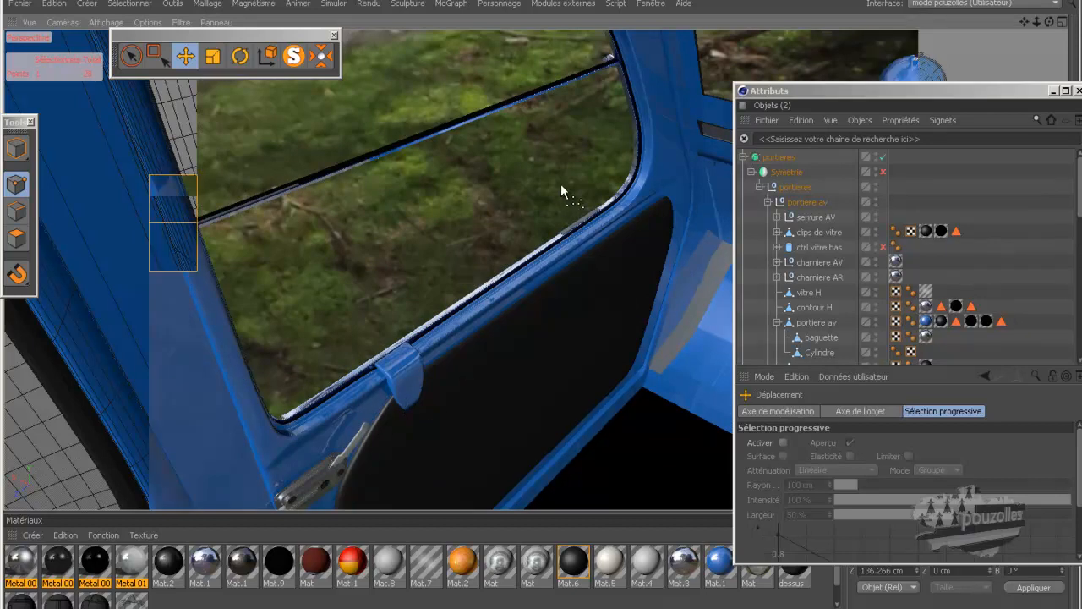
scroll(562, 186, "down", 3)
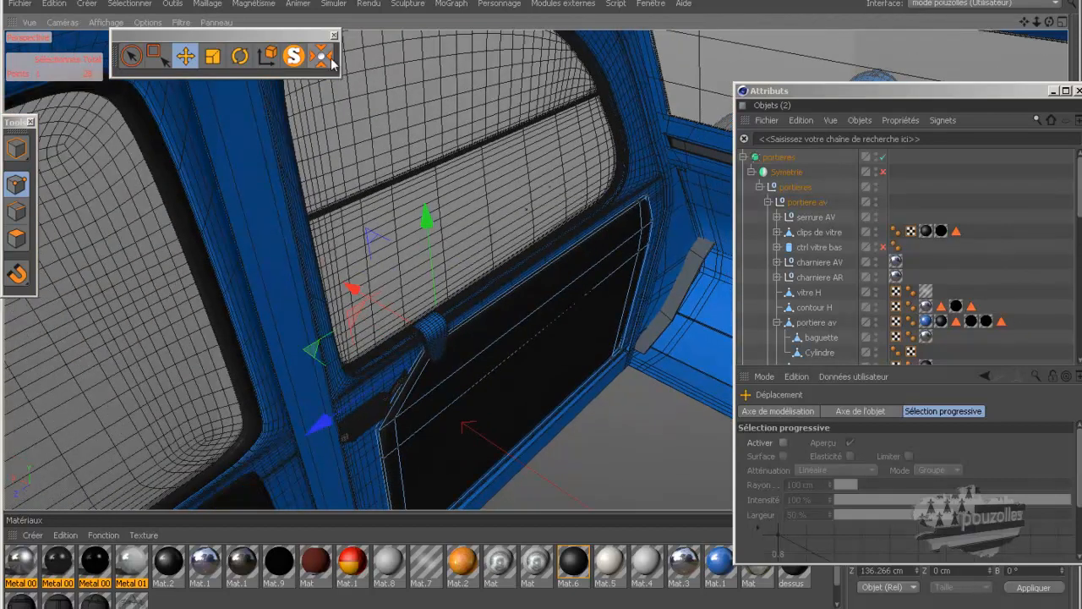
left_click(882, 157)
Isolate the portieres object so that only the front and rear doors are displayed.
right_click_drag(621, 205, 635, 158, "alt")
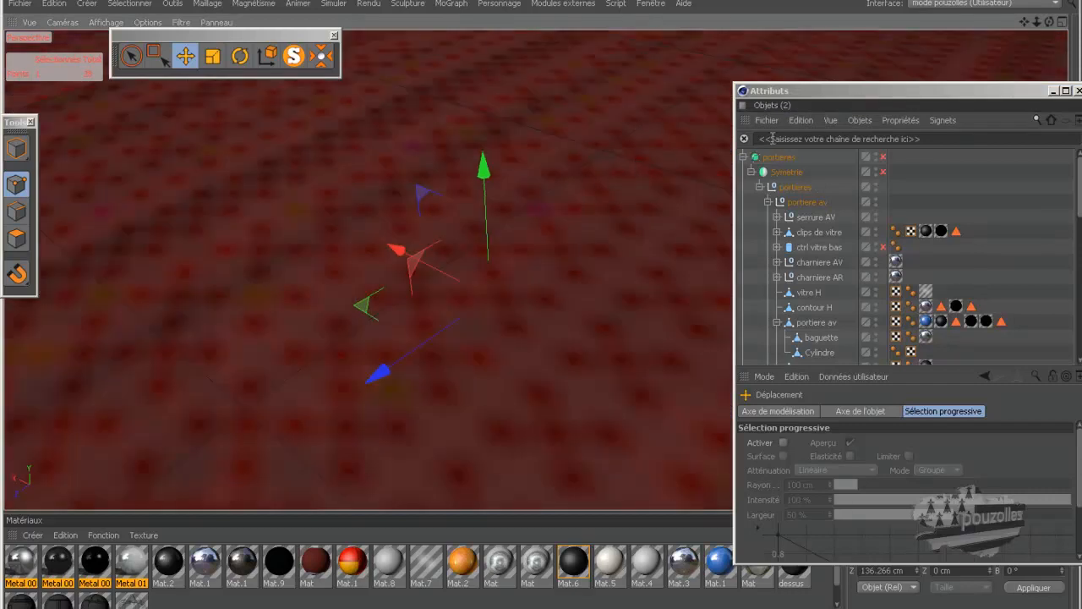
left_click(754, 158)
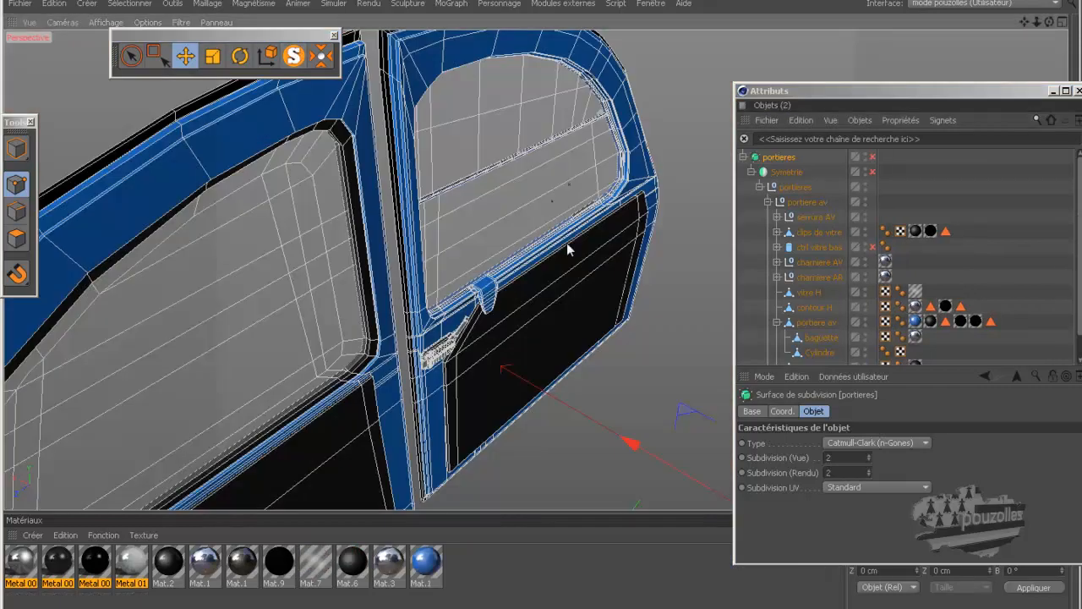
right_click_drag(567, 247, 529, 363, "alt")
right_click_drag(392, 492, 456, 381, "alt")
left_click_drag(1048, 23, 542, 307)
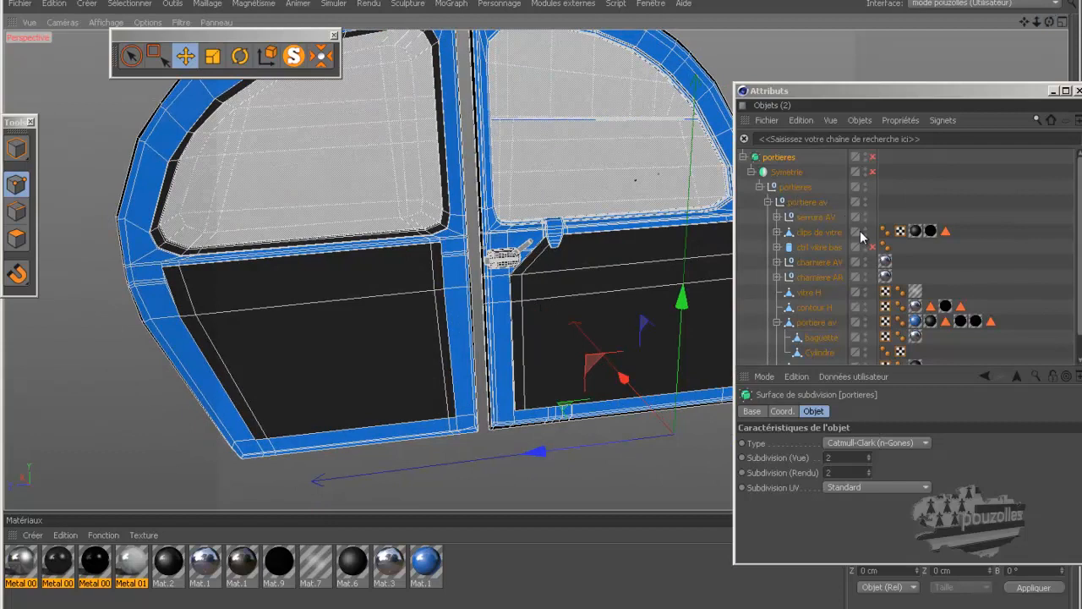
Duplicate the front door's lock group, serrure AV, within the portiere av hierarchy.
left_click(810, 217)
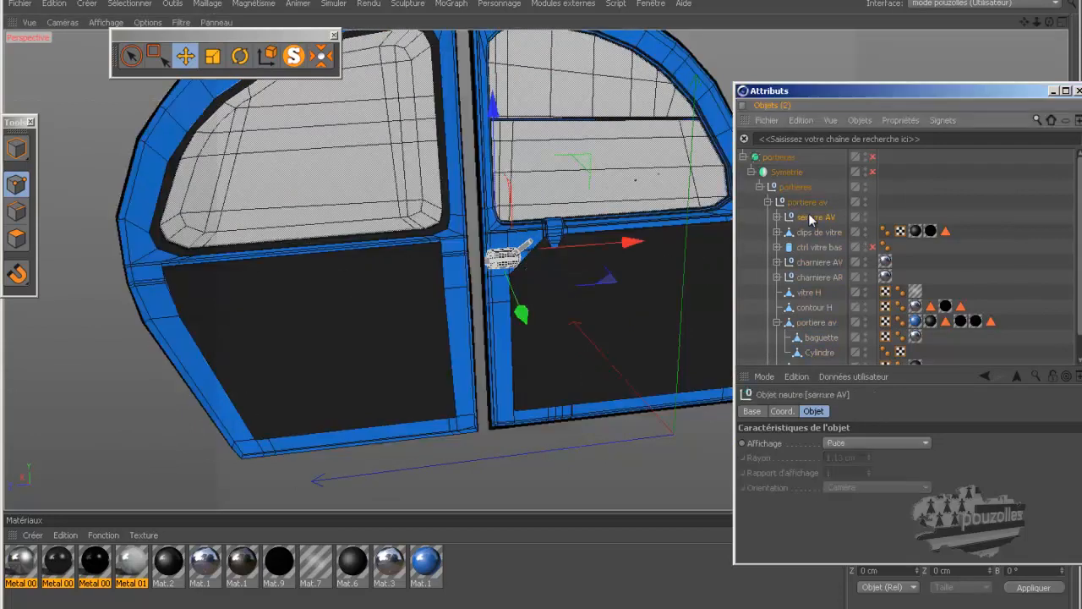
left_click_drag(1048, 23, 543, 298)
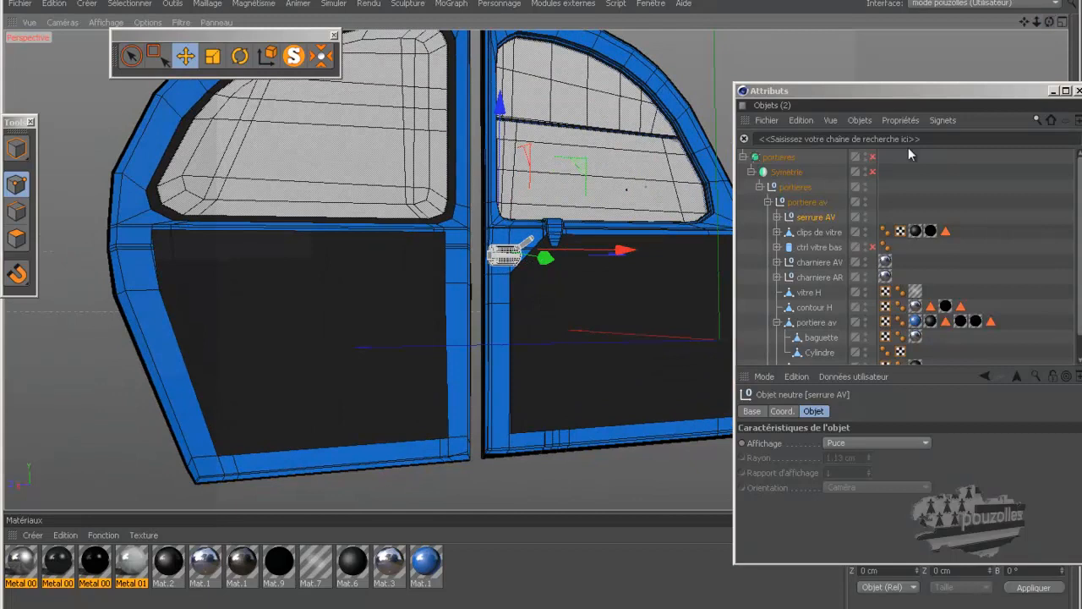
left_click_drag(805, 222, 807, 228)
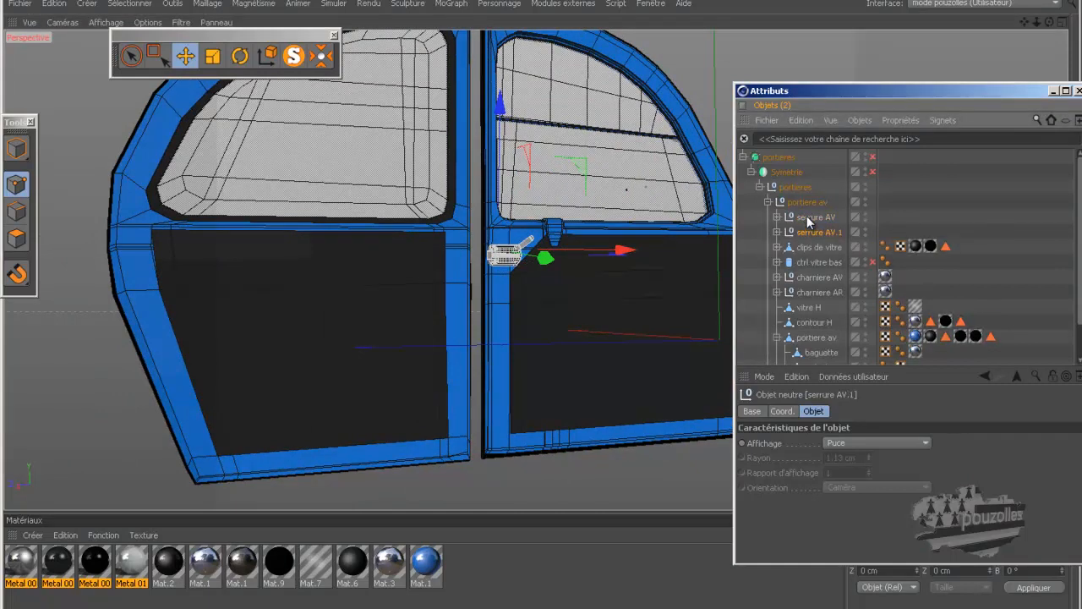
left_click(808, 221)
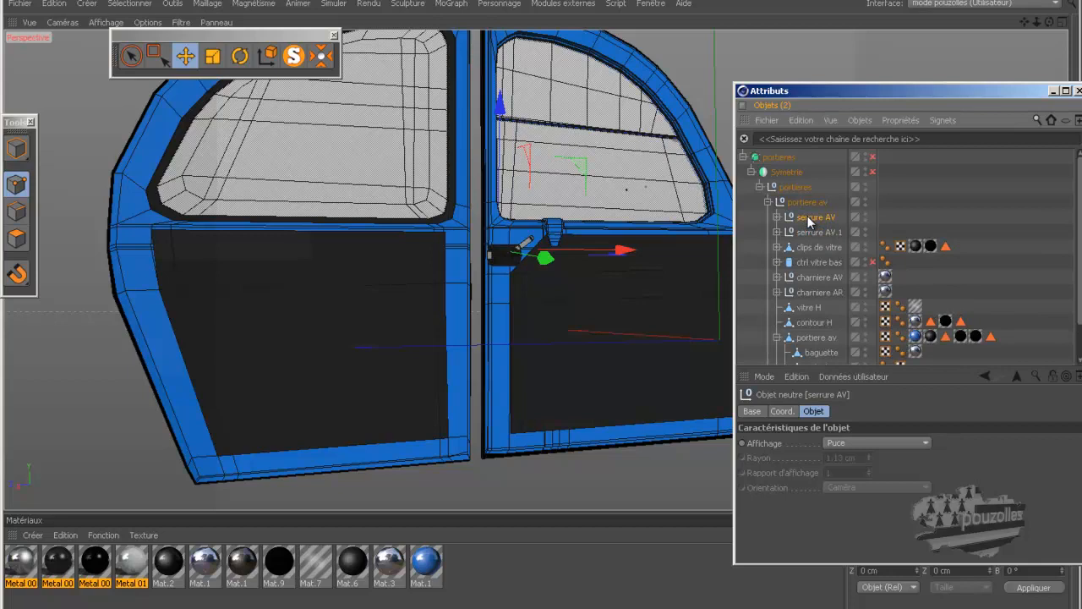
left_click_drag(809, 221, 809, 233, "ctrl")
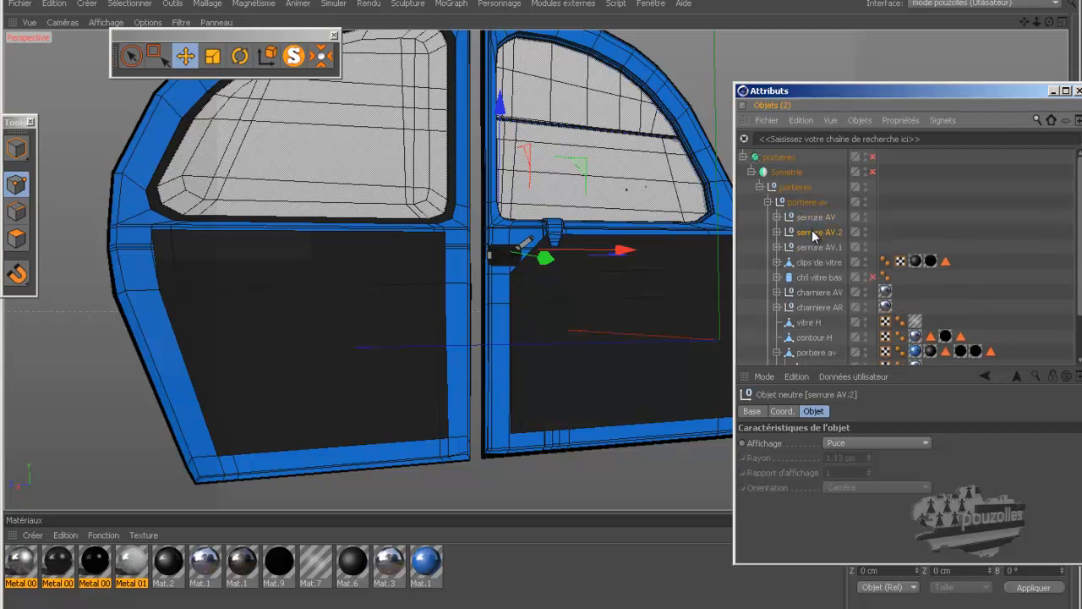
key("Delete")
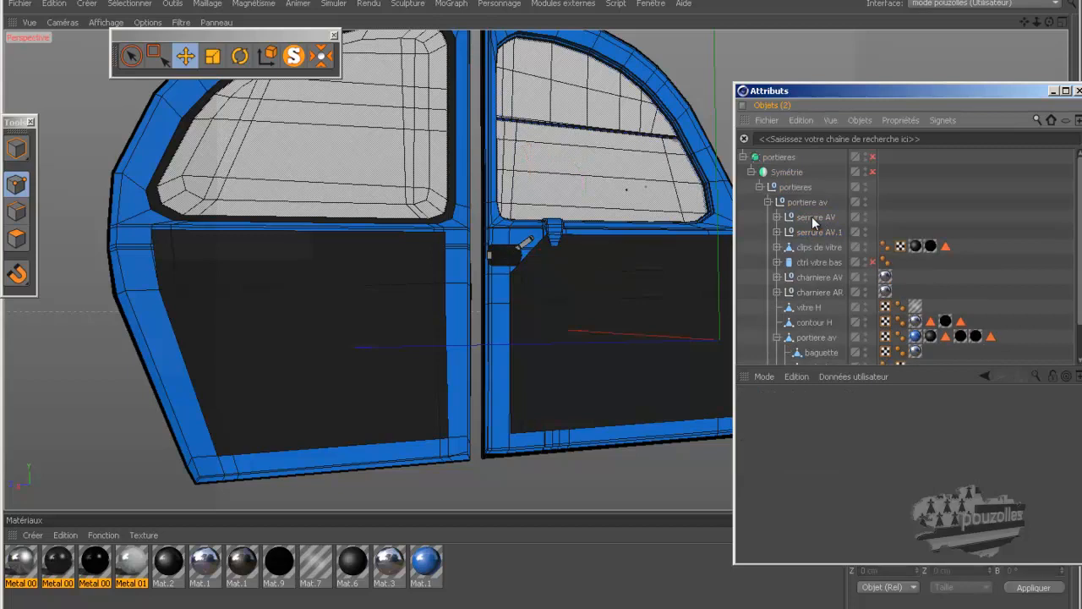
Make the copied lock group serrure AV.1 a child of portiere ar and collapse the portiere av hierarchy.
left_click(808, 233)
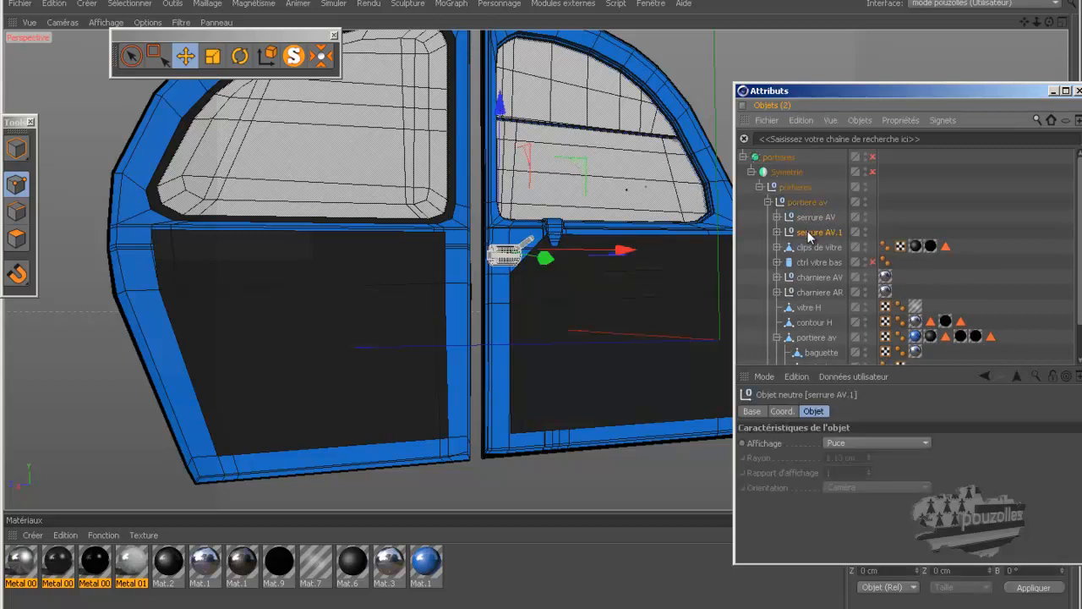
scroll(809, 237, "down", 2)
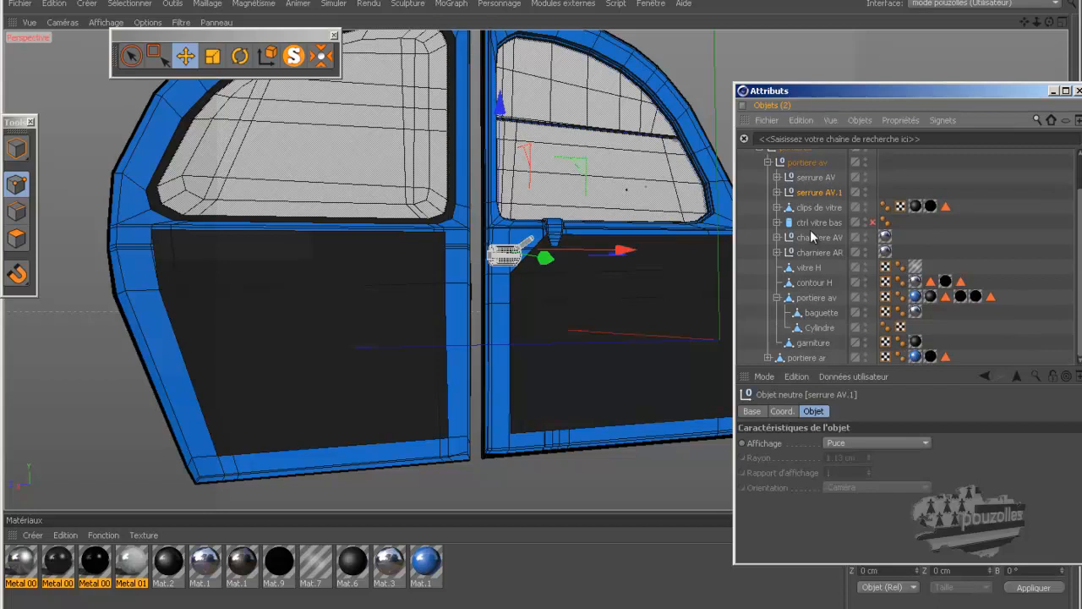
left_click_drag(816, 196, 811, 361)
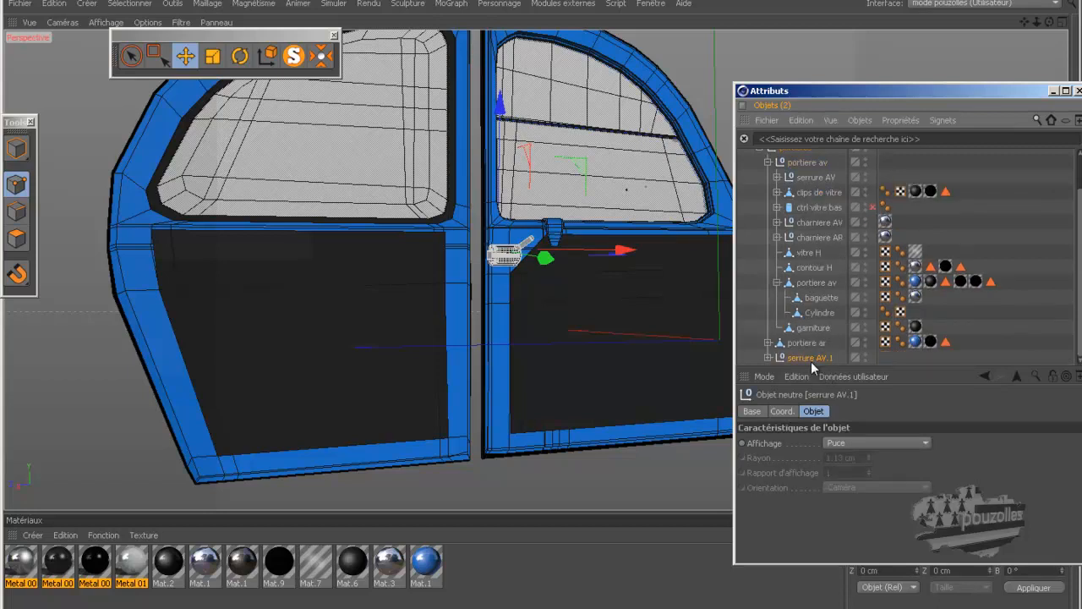
left_click(768, 342)
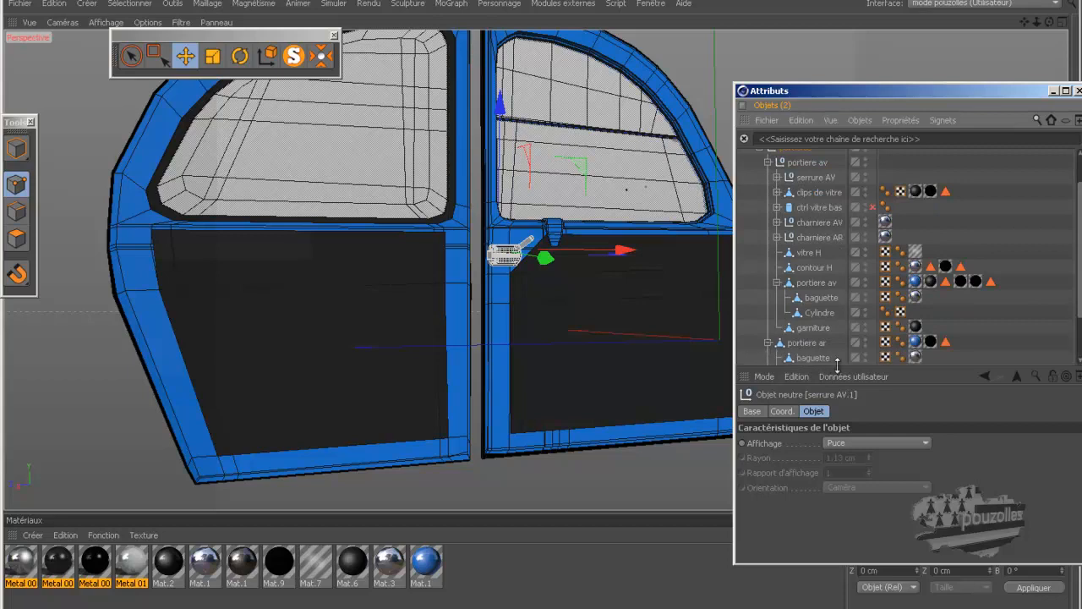
left_click(768, 342)
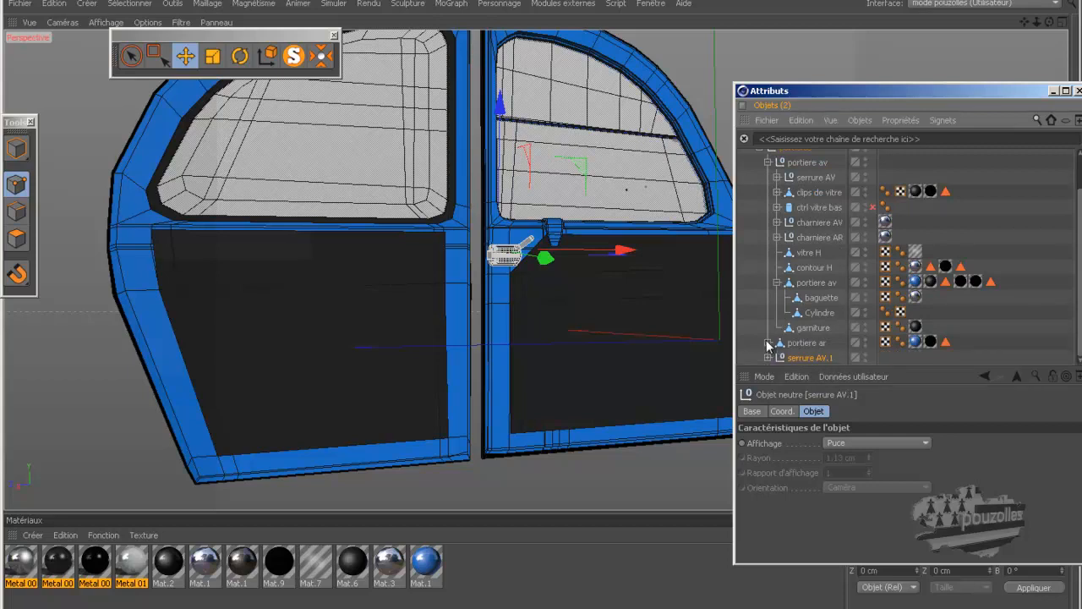
left_click_drag(810, 359, 812, 347)
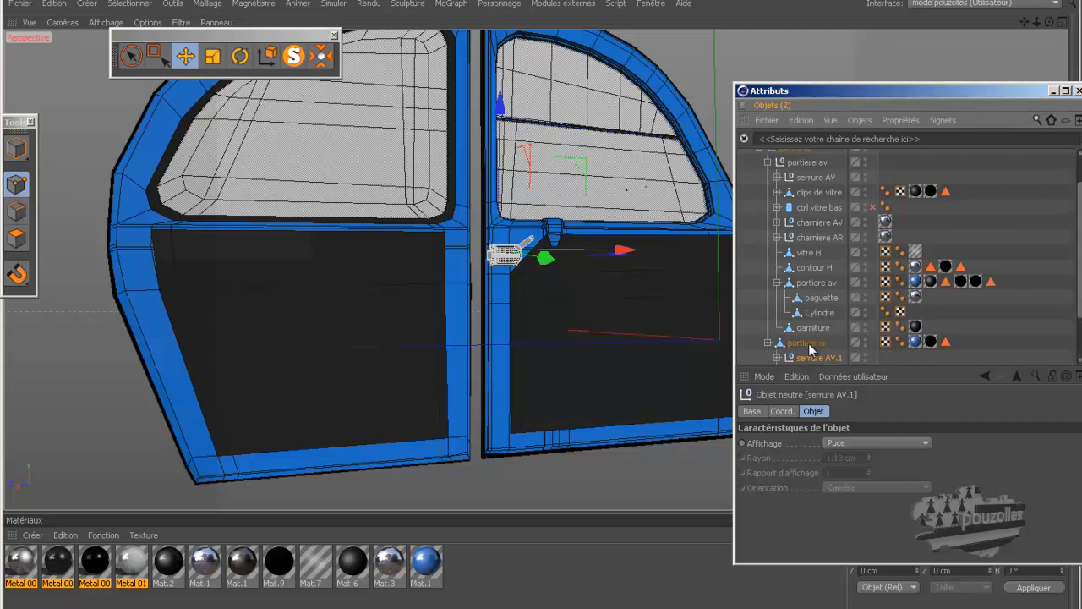
left_click(768, 162)
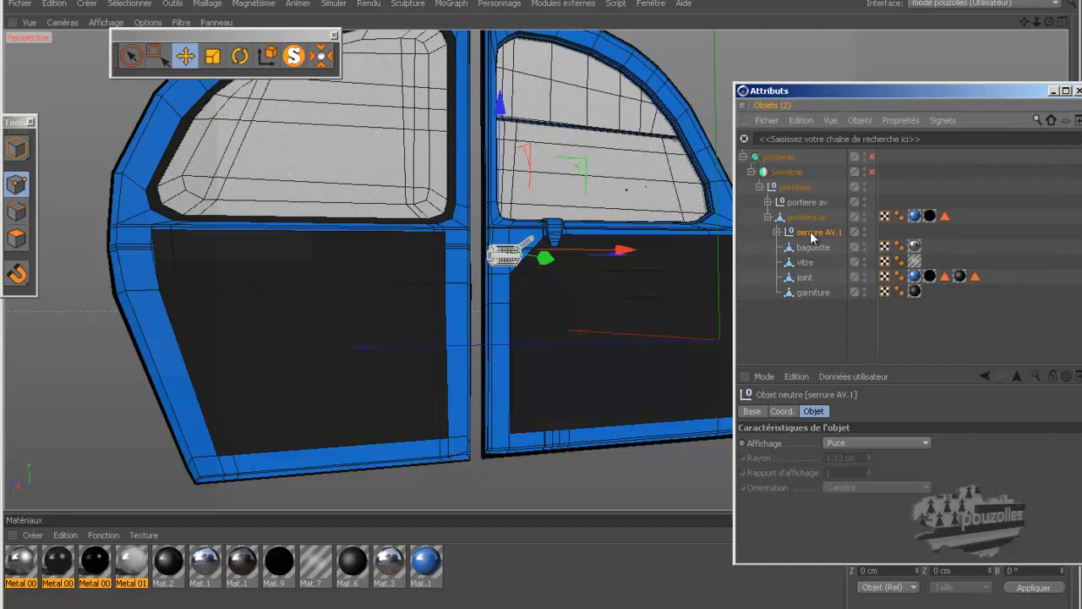
In the left orthographic view, move the copied lock to the rear door's outer edge, just below its window.
middle_click(433, 395)
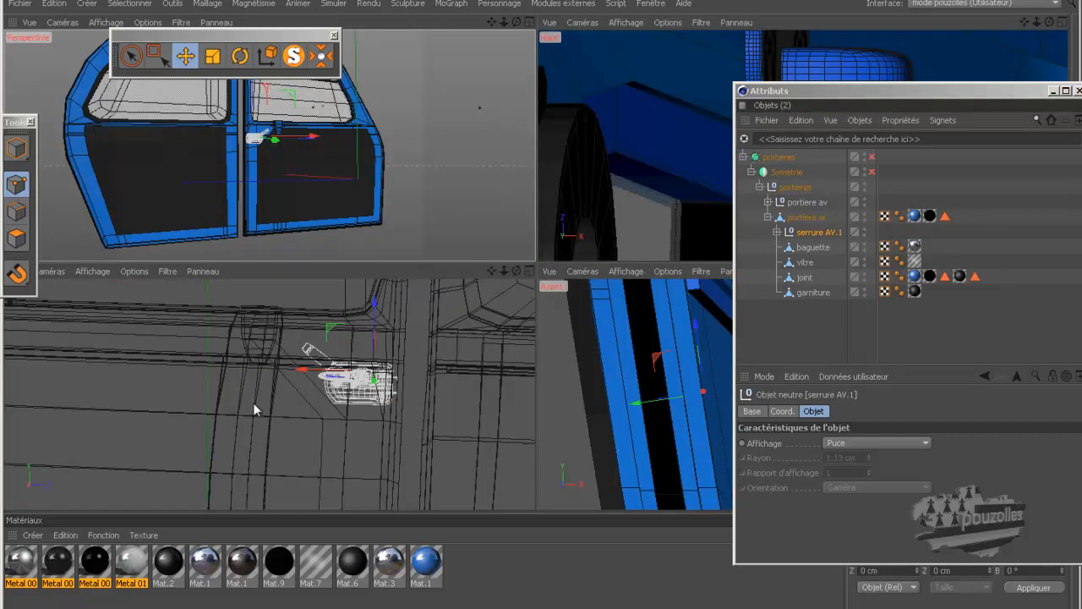
middle_click(377, 417)
scroll(251, 367, "down", 6)
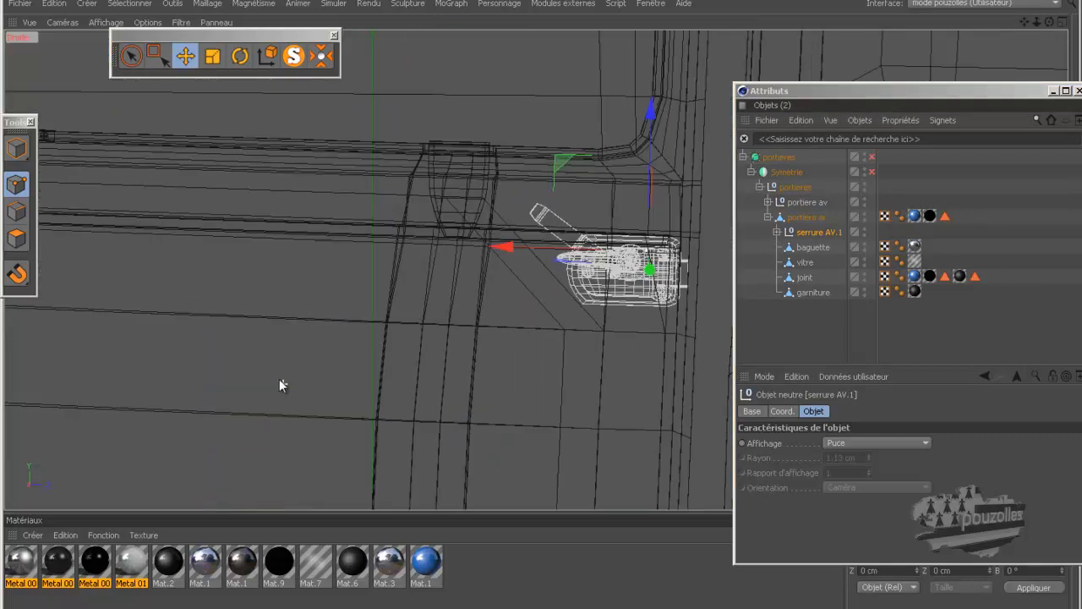
scroll(236, 347, "down", 8)
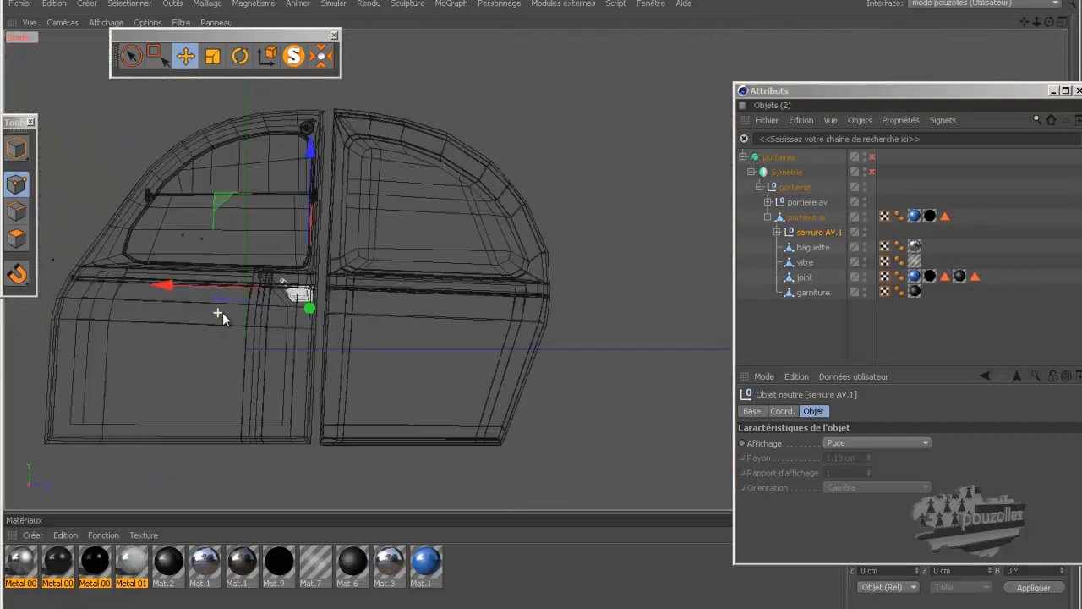
left_click(1054, 91)
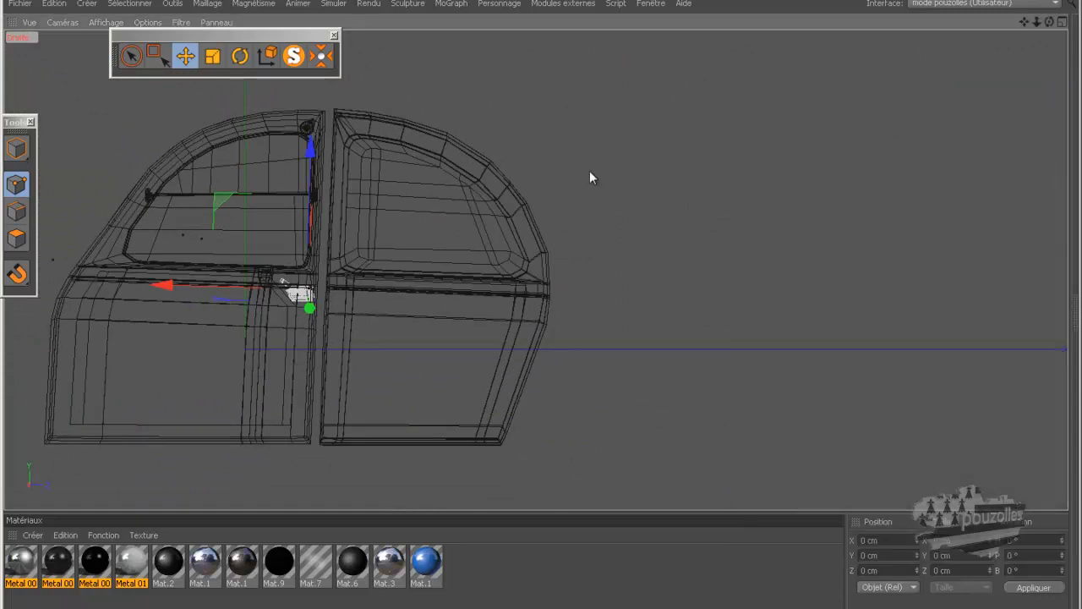
left_click(66, 22)
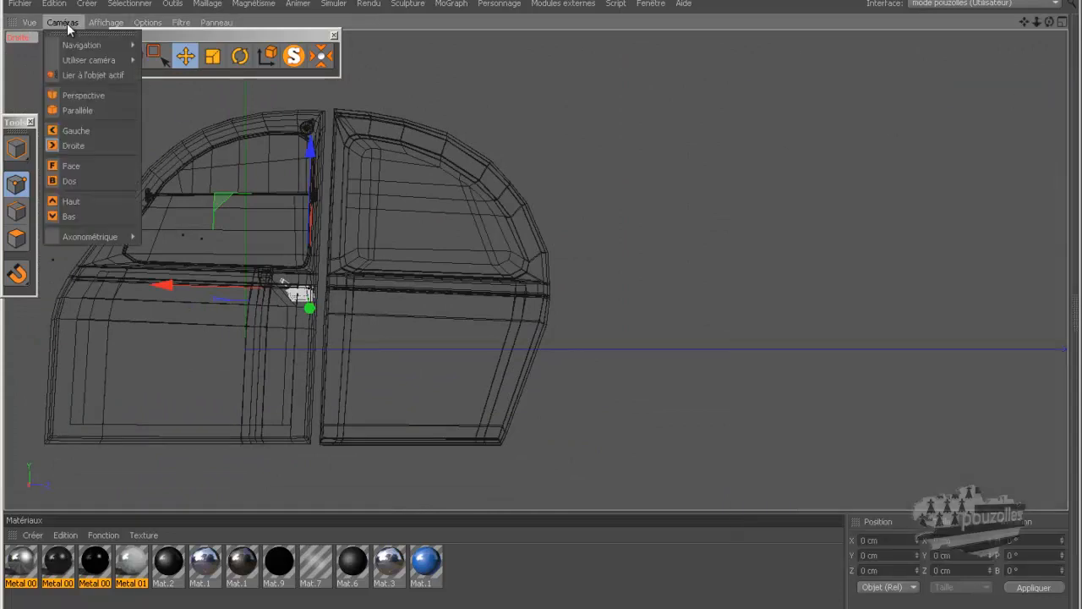
left_click(71, 131)
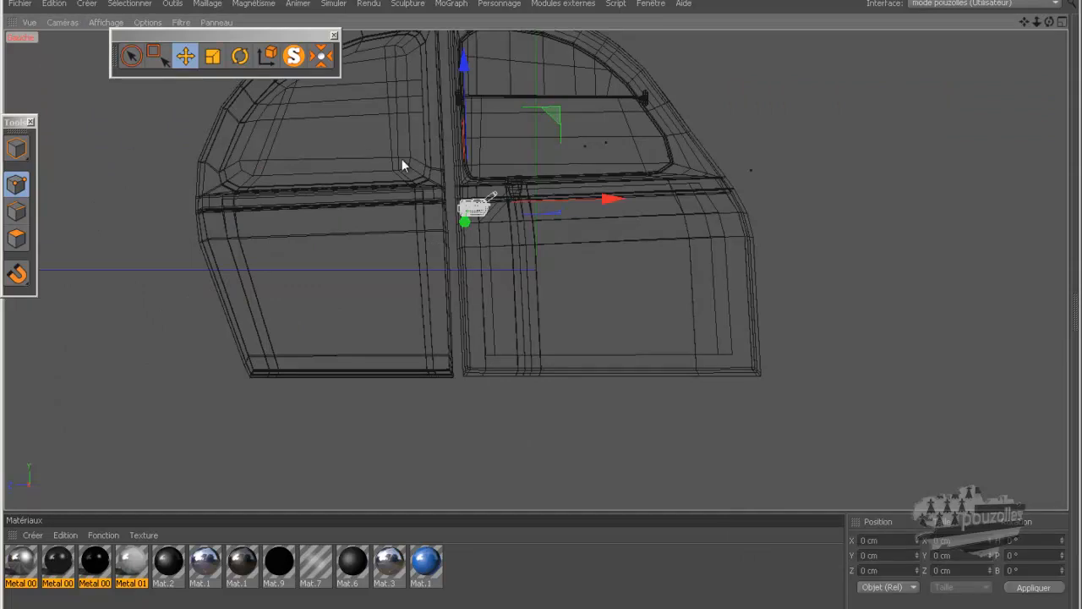
scroll(483, 165, "up", 5)
left_click_drag(1023, 23, 557, 305)
left_click_drag(816, 224, 423, 273)
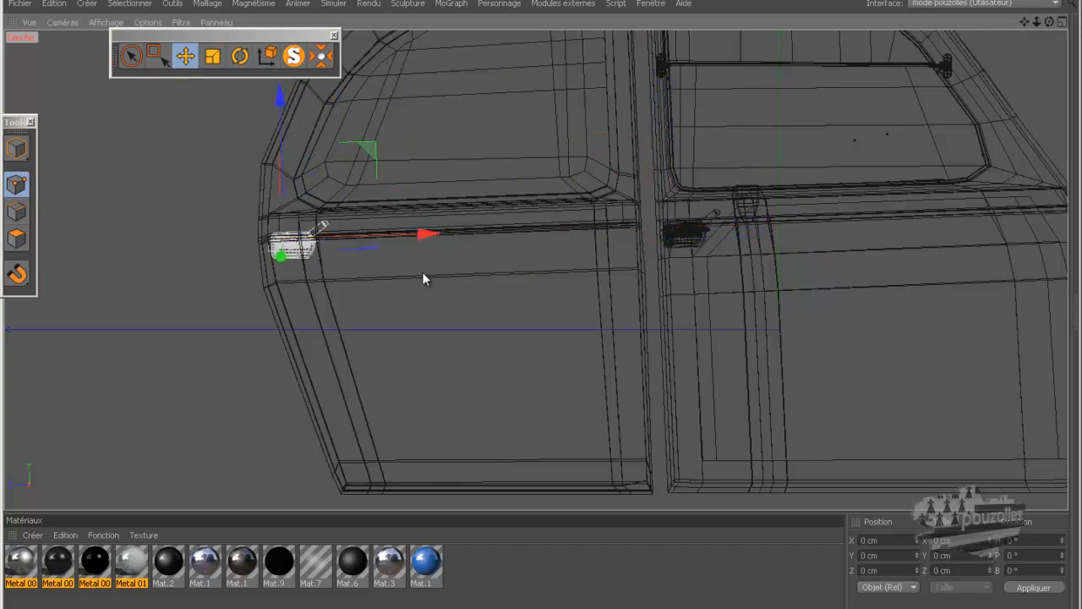
scroll(219, 244, "up", 3)
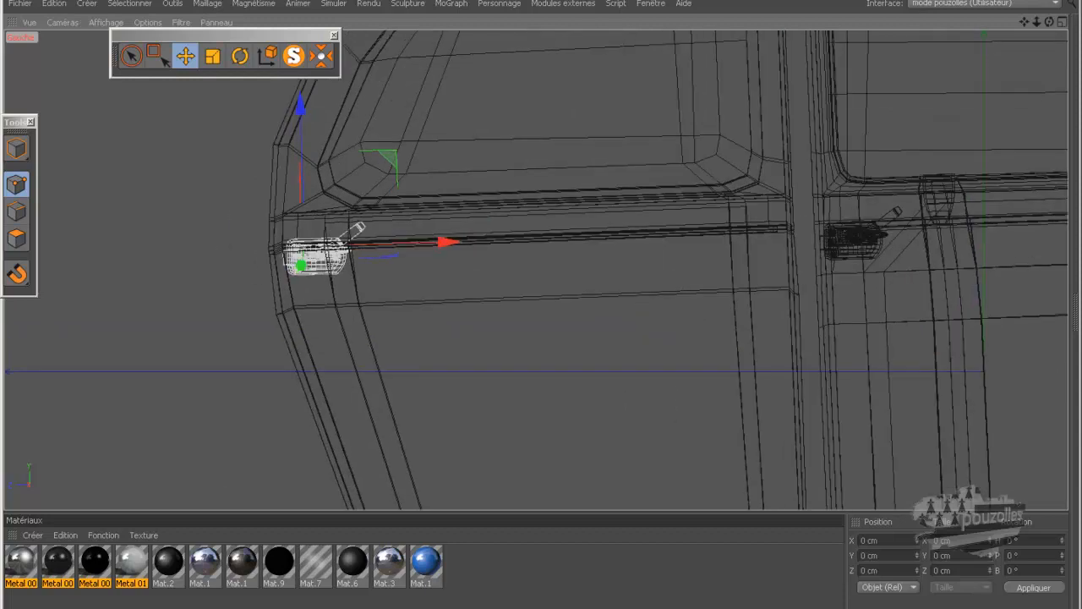
Compare the copied lock's placement on the rear door with the reference photo of the real door.
left_click(269, 607)
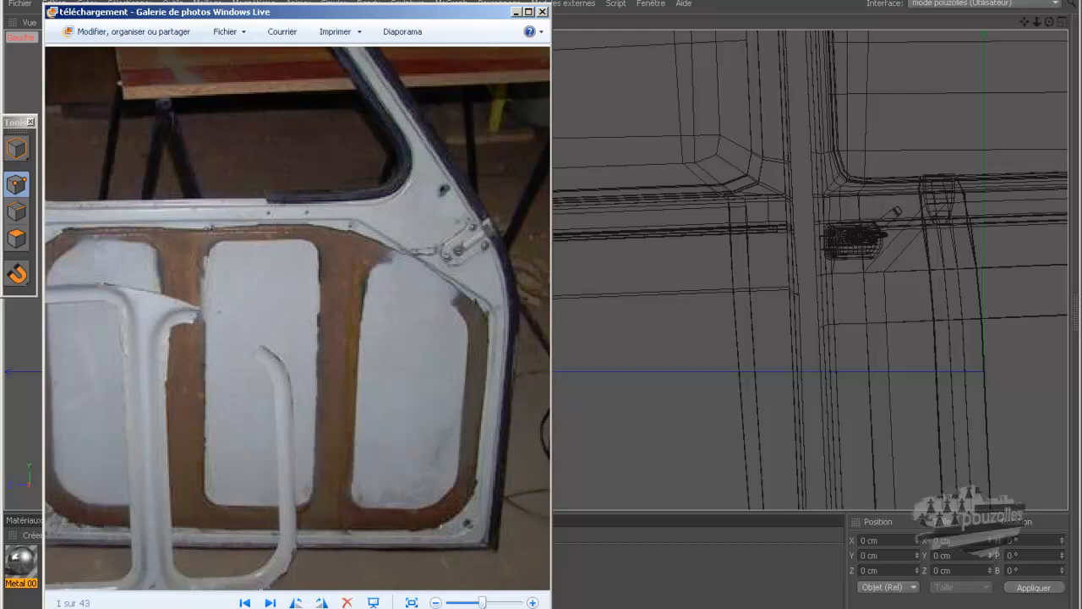
left_click(302, 606)
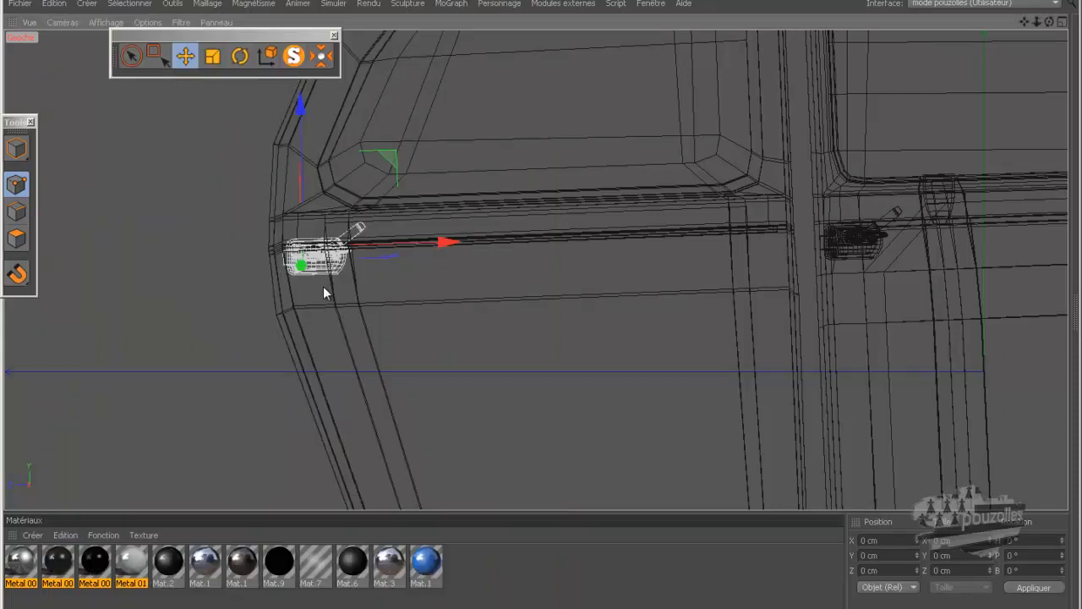
left_click(270, 607)
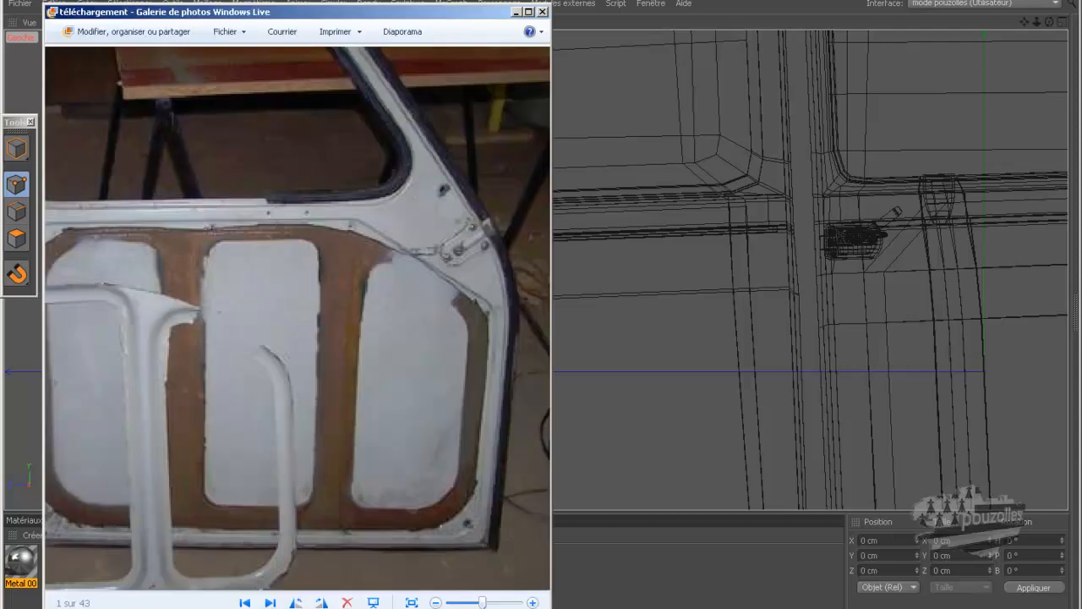
Recheck the lock's mounting position in the real door's reference photo and minimize the photo.
key("alt+Tab")
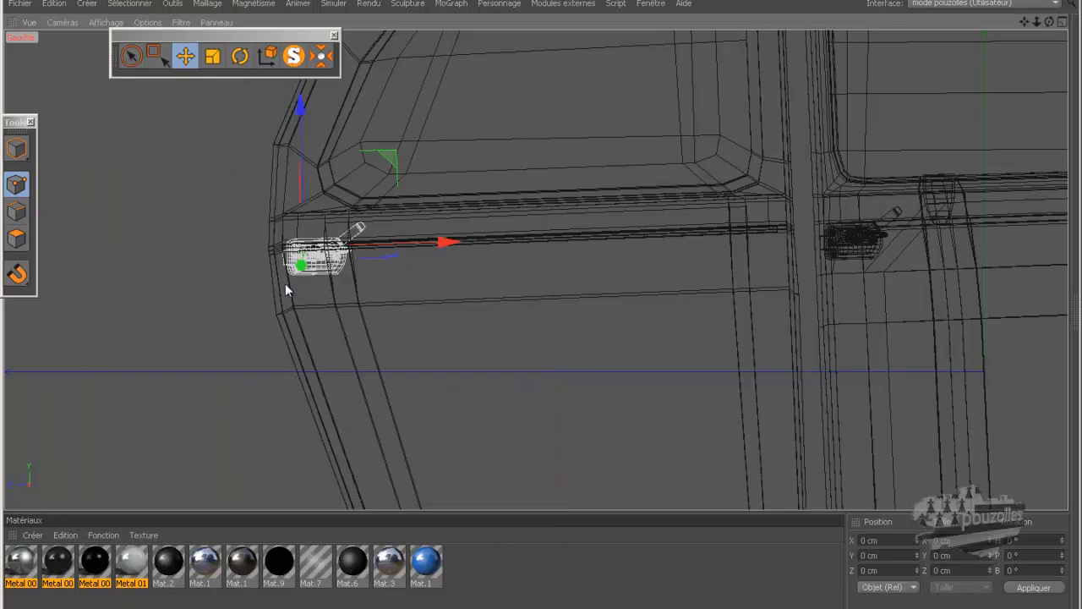
key("alt+Tab")
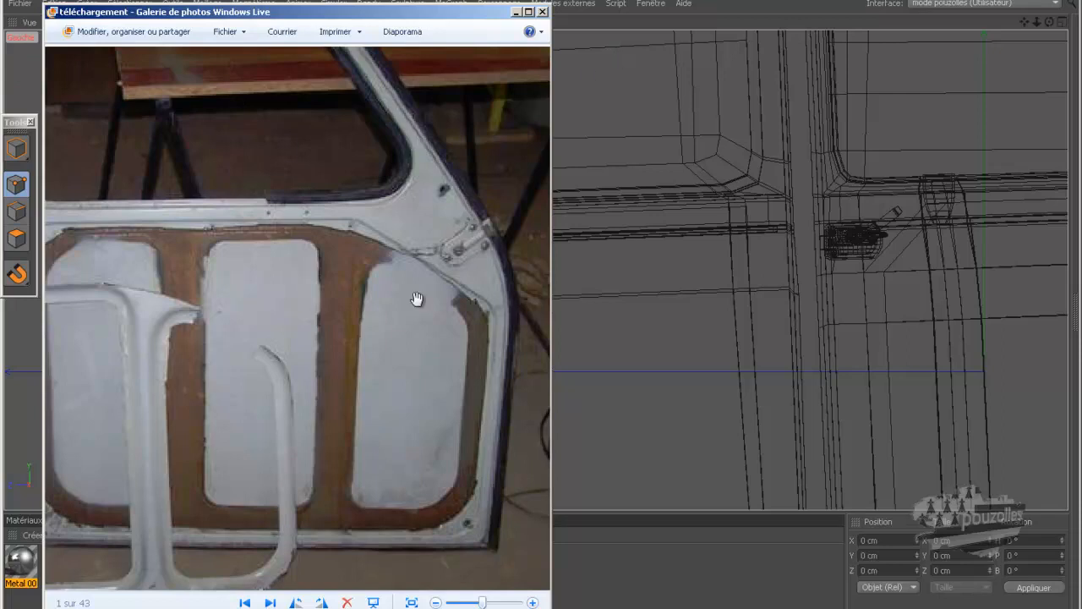
left_click(517, 14)
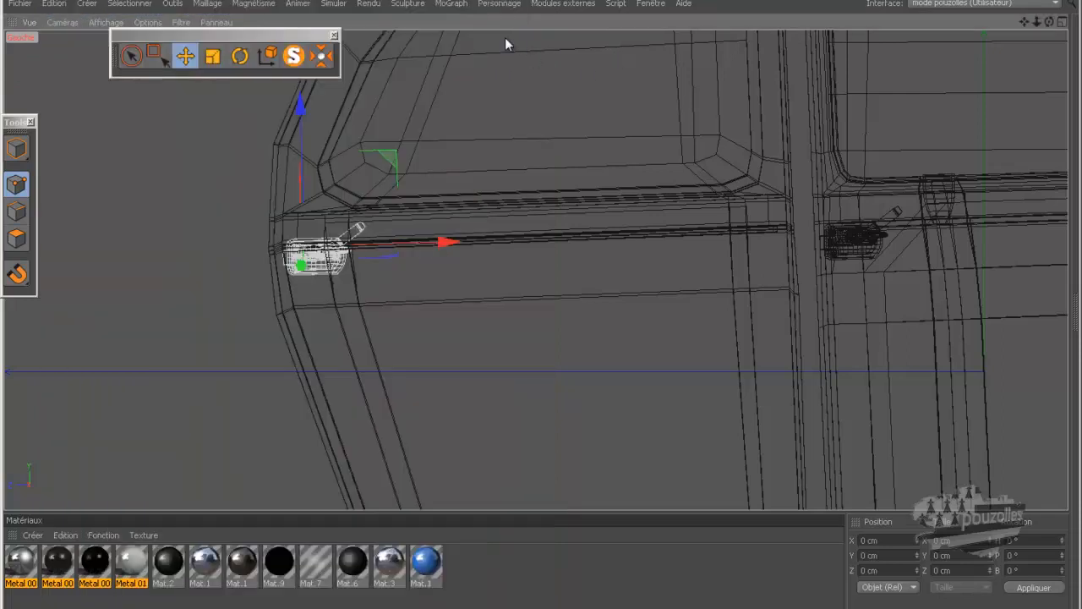
In the front view, rotate the copied lock slightly so its backplate follows the slope of the rear door.
scroll(311, 244, "up", 5)
scroll(229, 344, "up", 4)
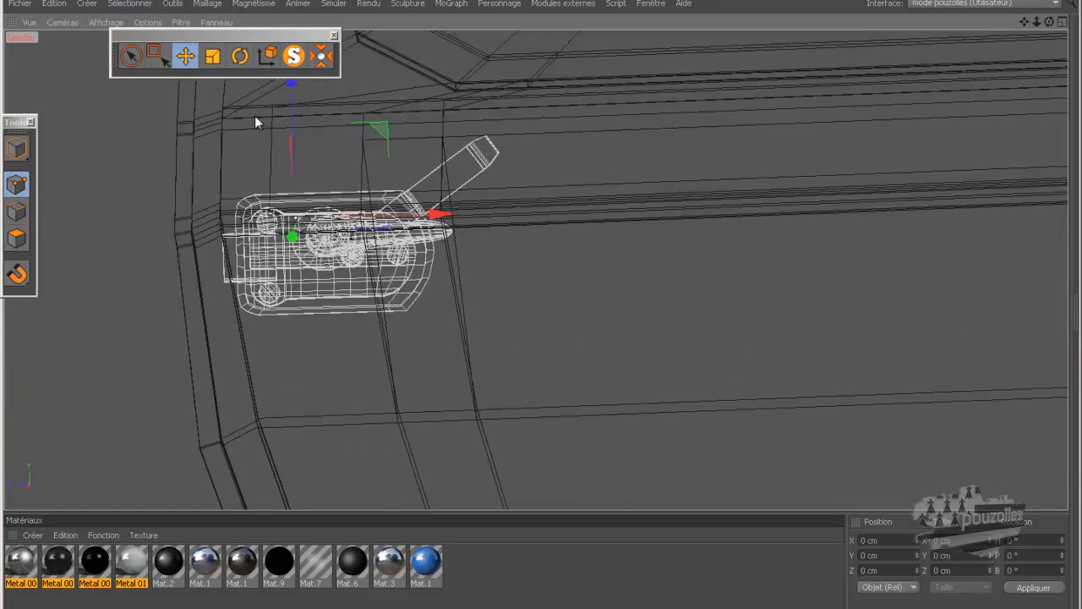
left_click(240, 56)
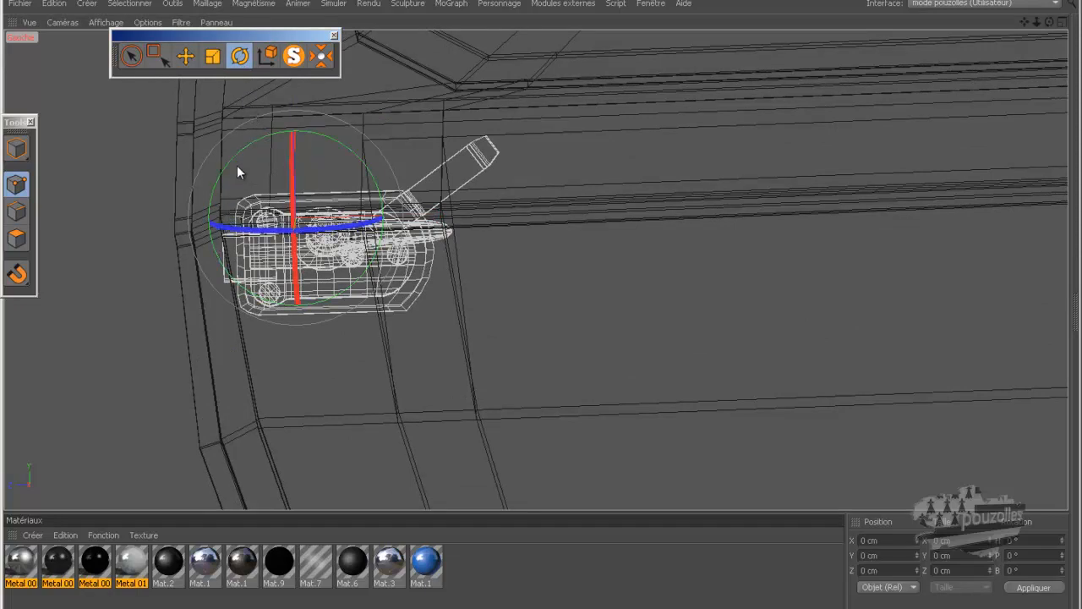
middle_click(214, 217)
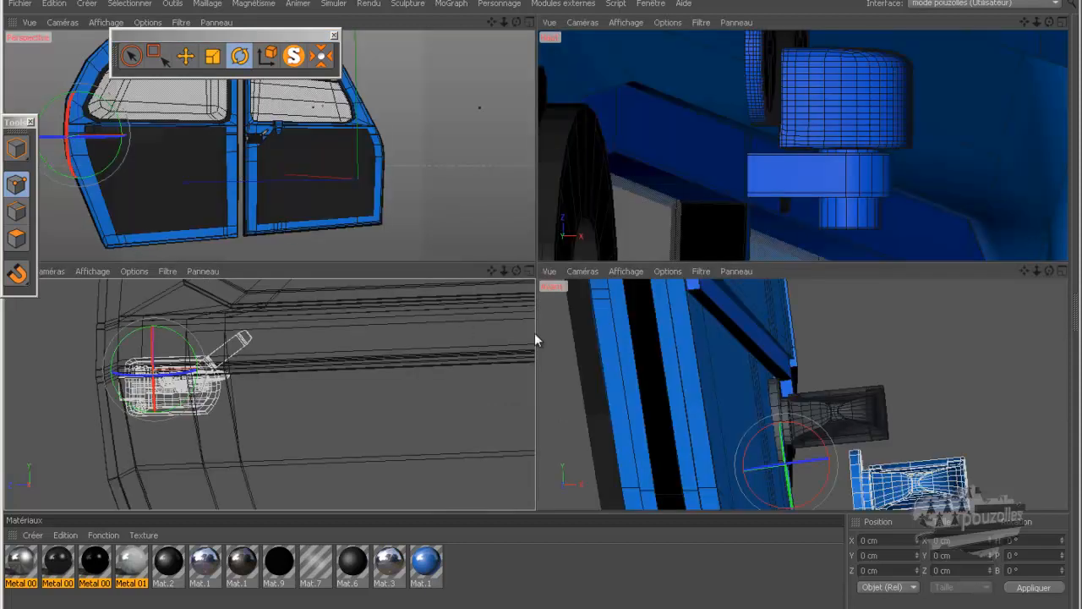
middle_click(704, 400)
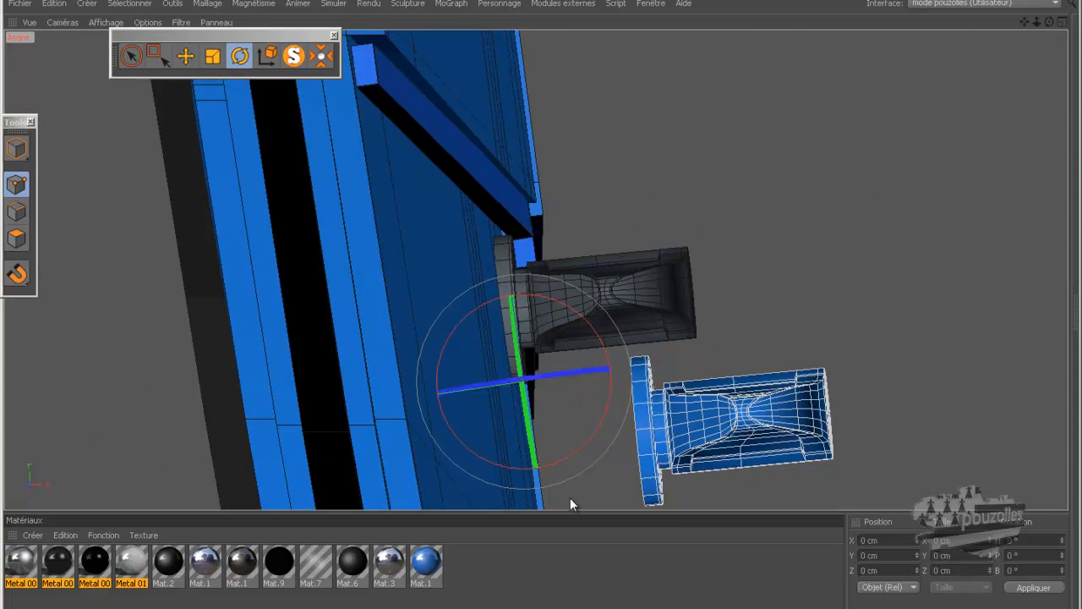
scroll(568, 496, "up", 1)
scroll(568, 493, "up", 1)
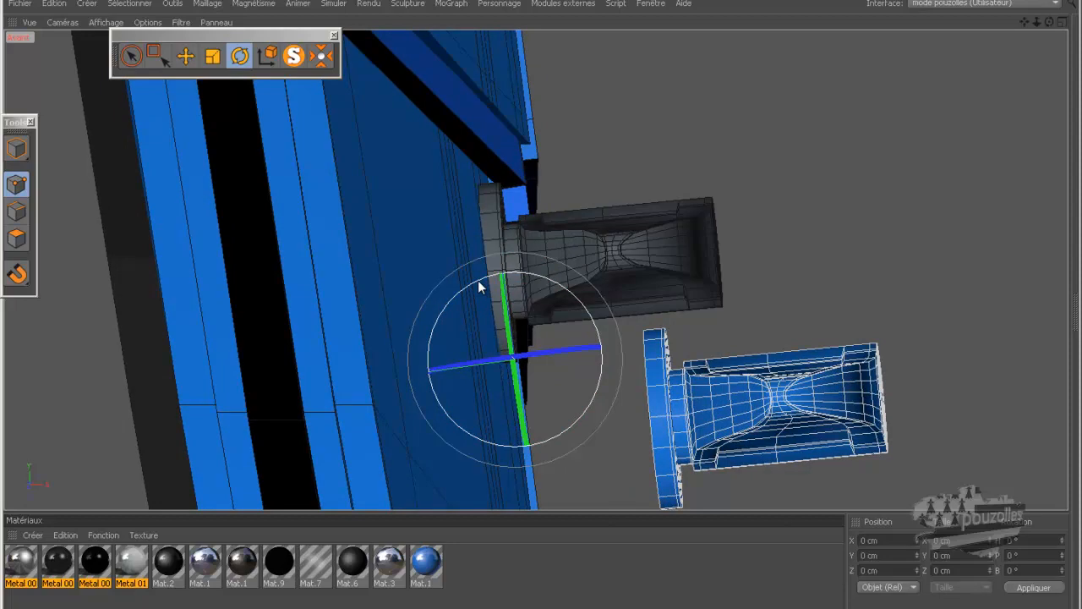
left_click_drag(479, 282, 473, 284)
scroll(418, 277, "down", 5)
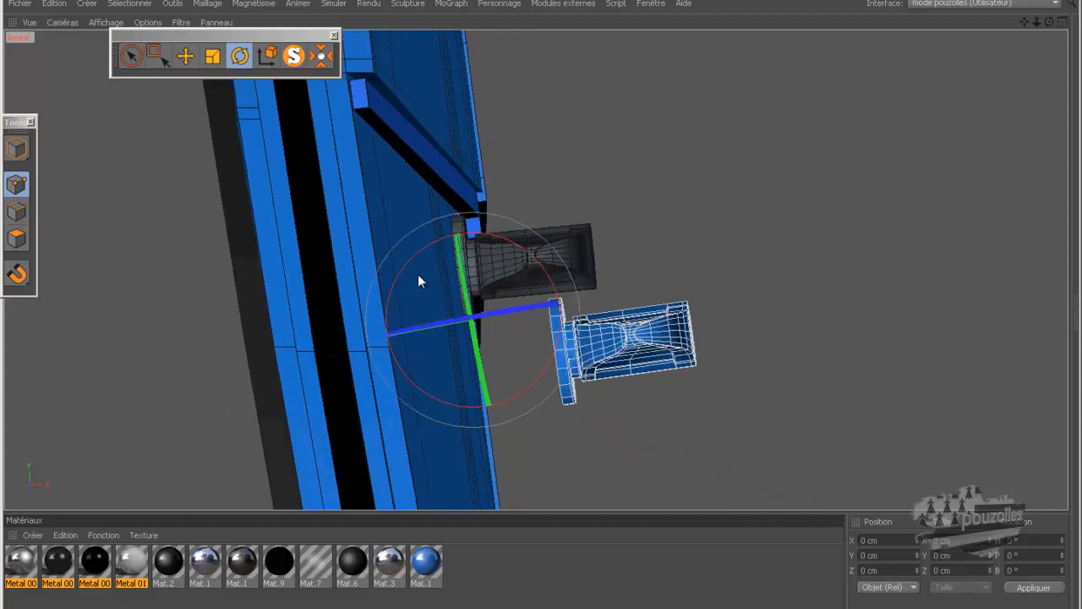
Move the copied lock along its green axis in the front view until its backplate meets the rear door.
left_click(185, 56)
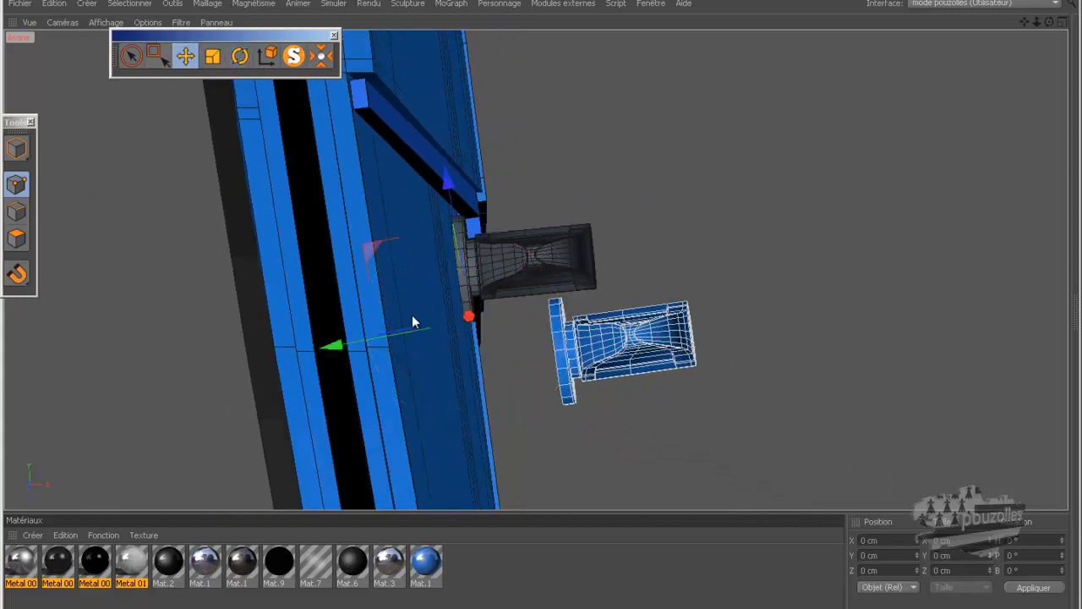
left_click_drag(326, 347, 249, 360)
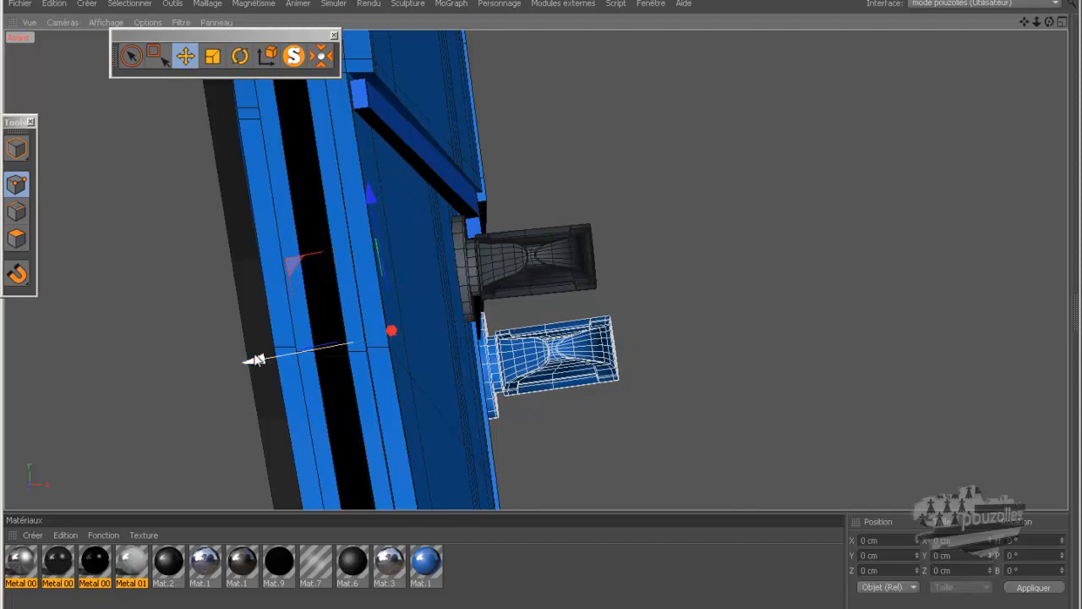
left_click_drag(531, 306, 545, 310, "alt")
In the perspective view, fine-tune the copied lock's tilt as seen along the rear door's outer edge.
middle_click(203, 184)
middle_click(203, 184)
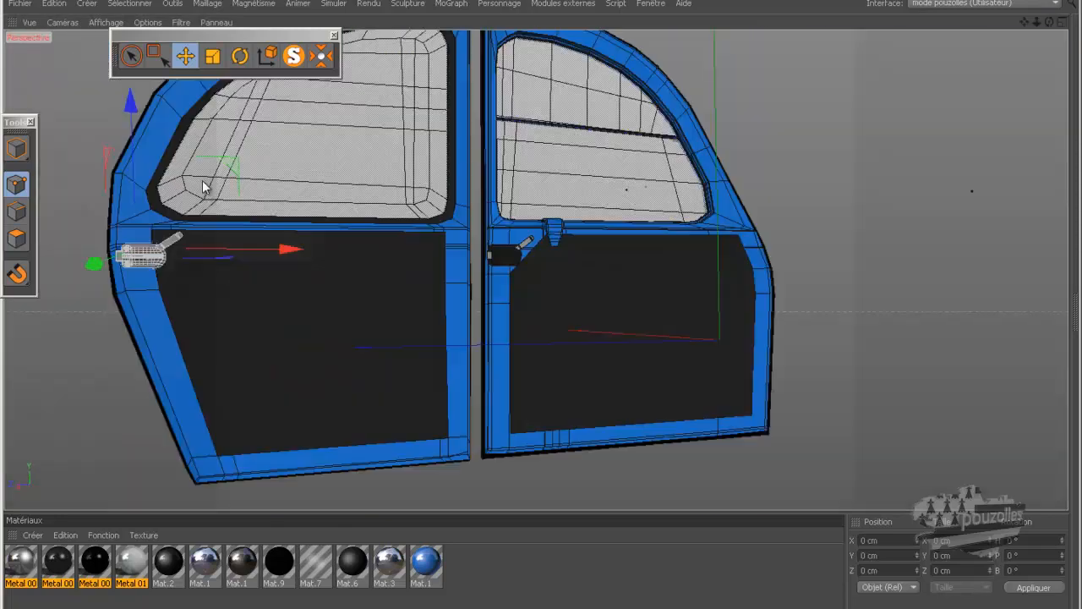
scroll(89, 302, "up", 8)
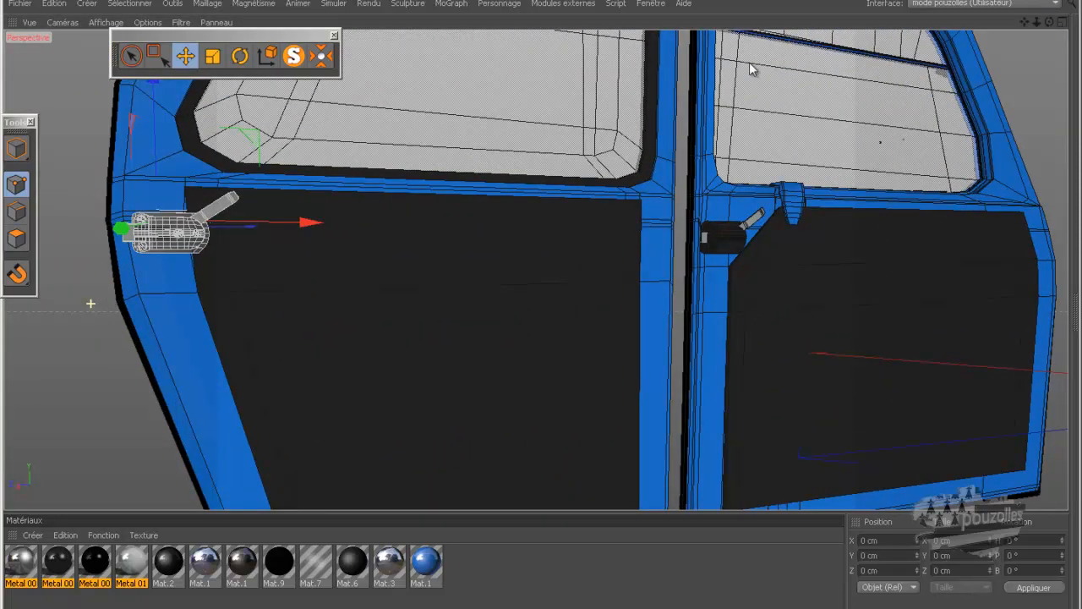
left_click_drag(1024, 23, 567, 308)
left_click_drag(1049, 22, 800, 114)
scroll(519, 227, "up", 5)
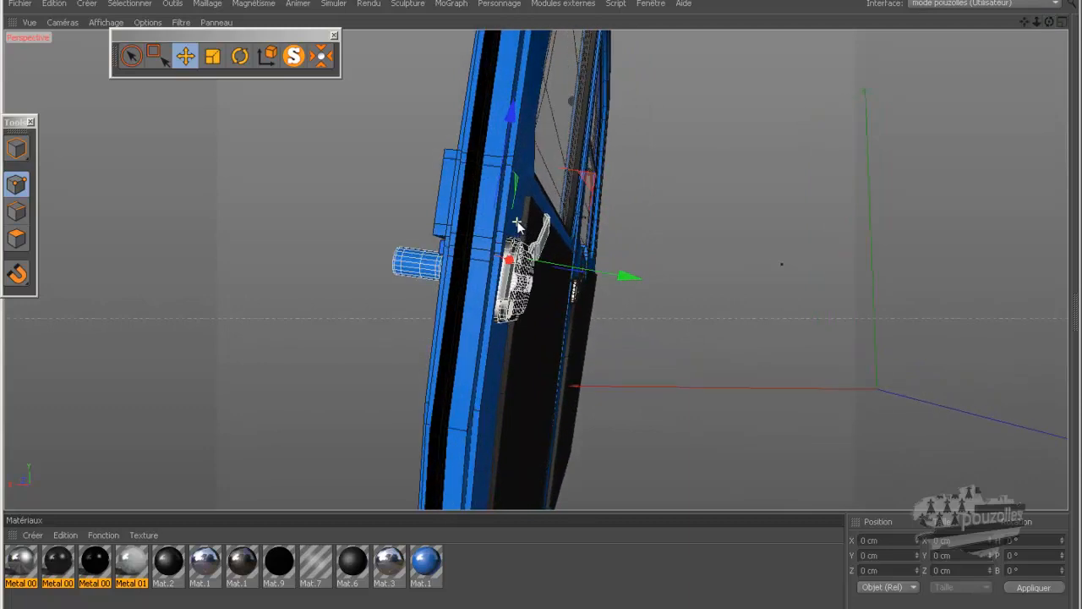
scroll(516, 222, "up", 3)
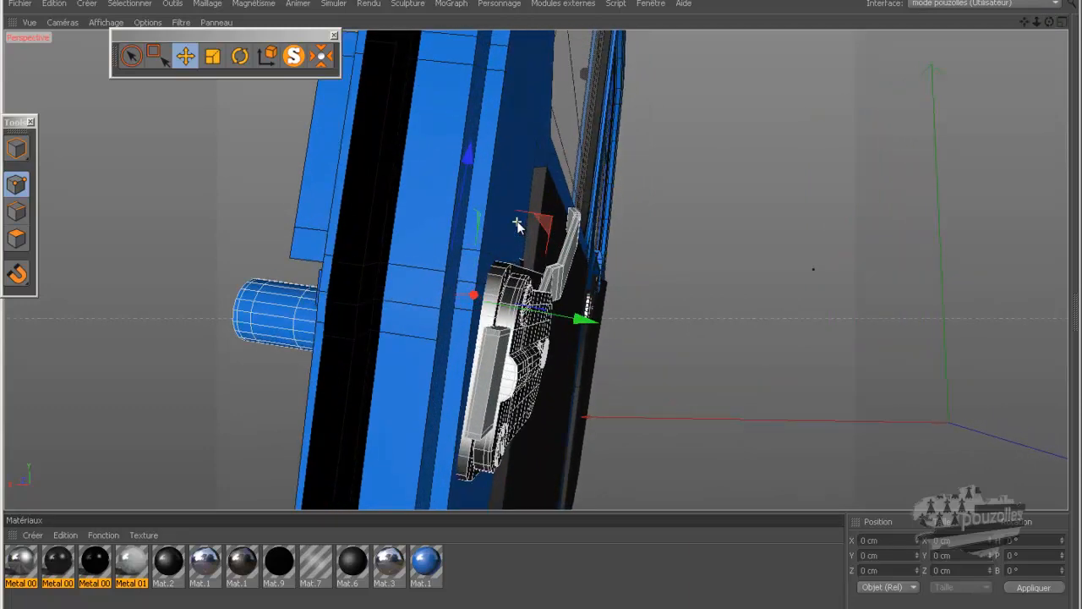
left_click(240, 56)
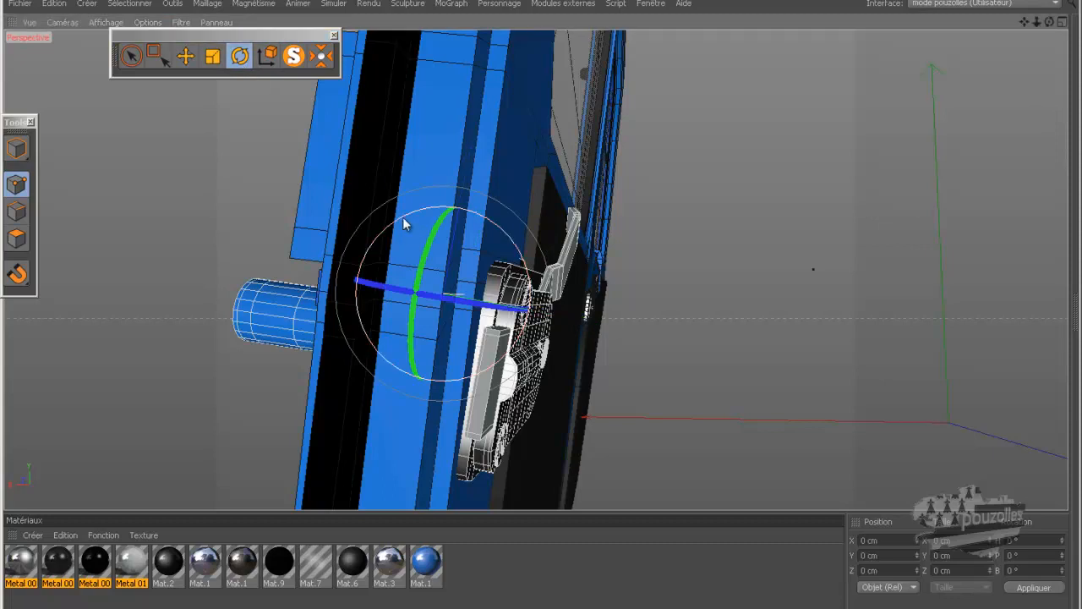
left_click_drag(402, 217, 401, 219)
Rotate the copied lock slightly around its blue axis to parallel the door's inner face, and nudge its depth along the green axis.
left_click_drag(1050, 28, 541, 301)
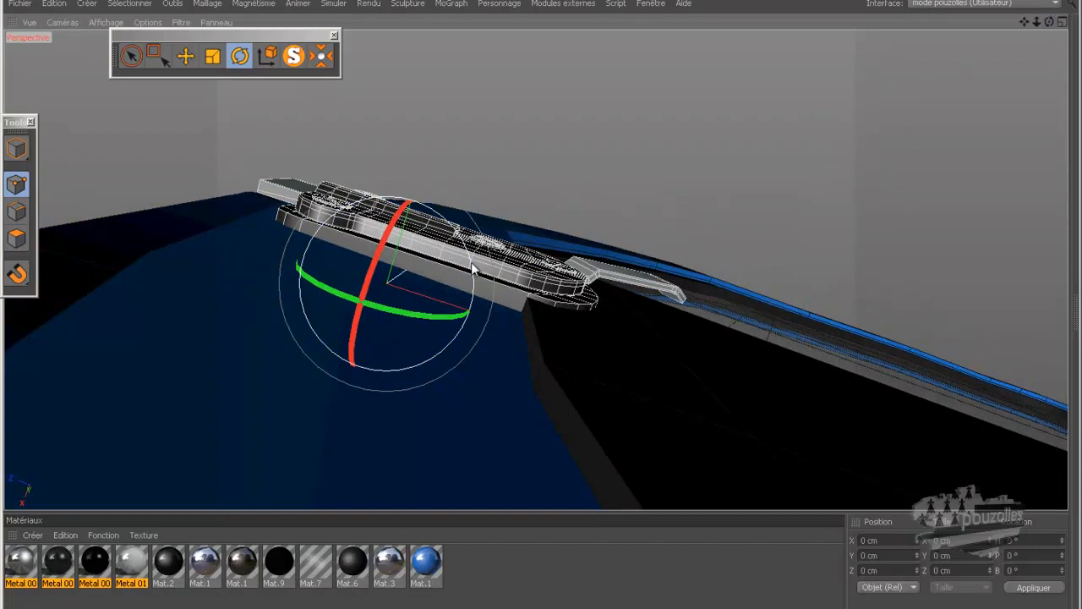
left_click_drag(472, 269, 473, 266)
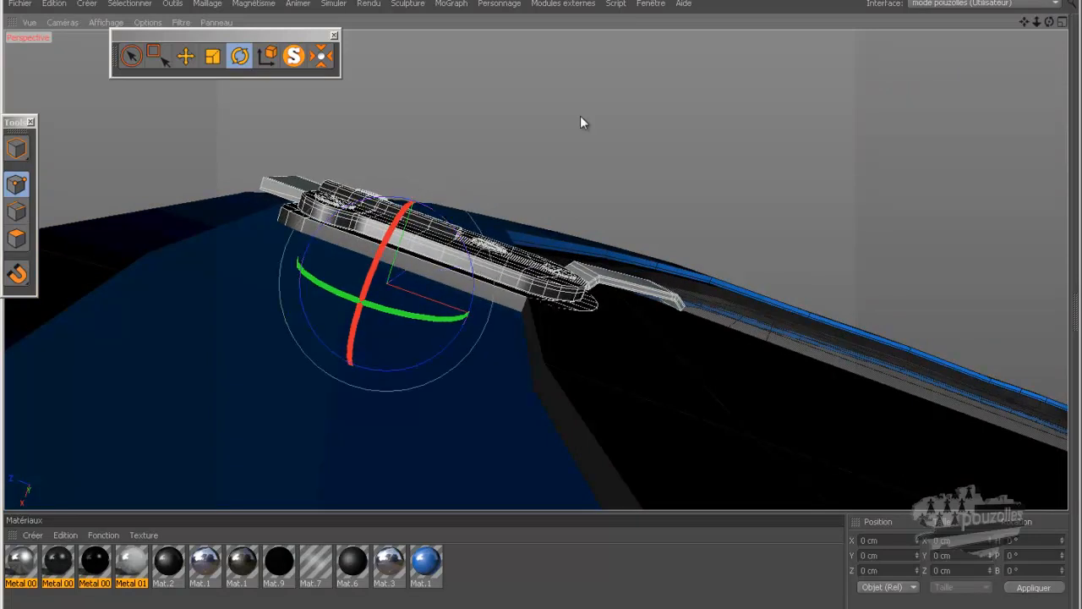
left_click_drag(1049, 22, 541, 297)
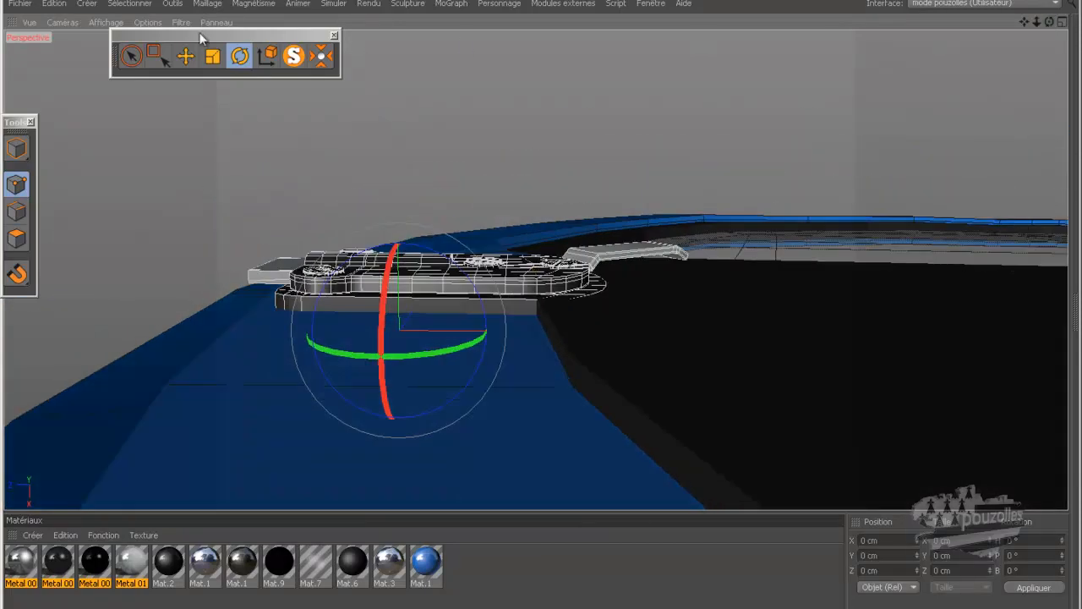
left_click(185, 56)
left_click_drag(398, 205, 399, 200)
Move the copied lock up toward the rear window's lower corner, shift it toward the door's outer edge and nudge its depth.
left_click_drag(1049, 23, 541, 309)
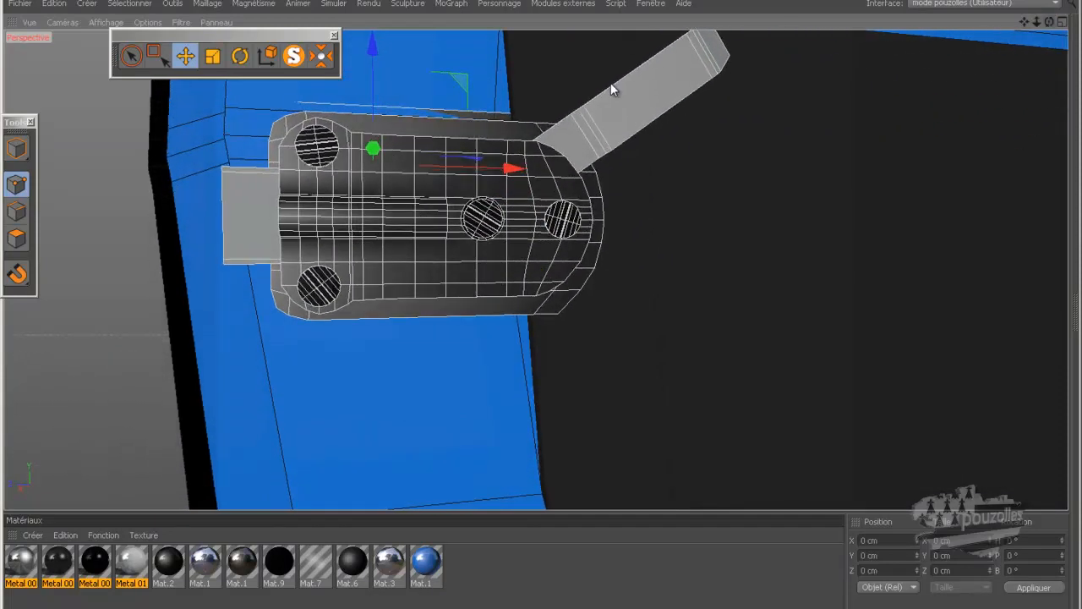
scroll(272, 313, "down", 8)
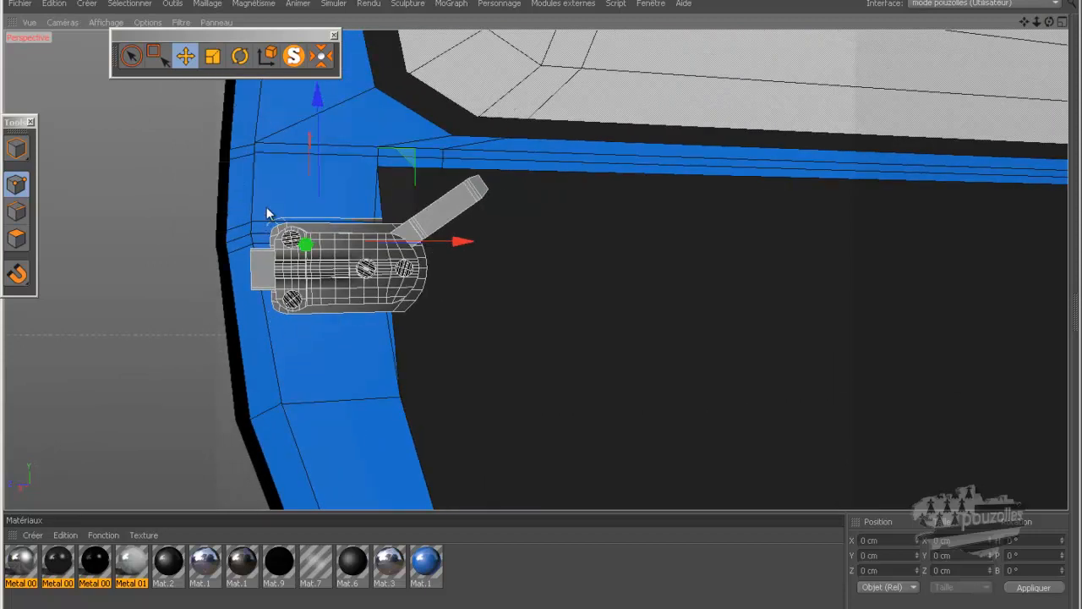
scroll(276, 183, "up", 4)
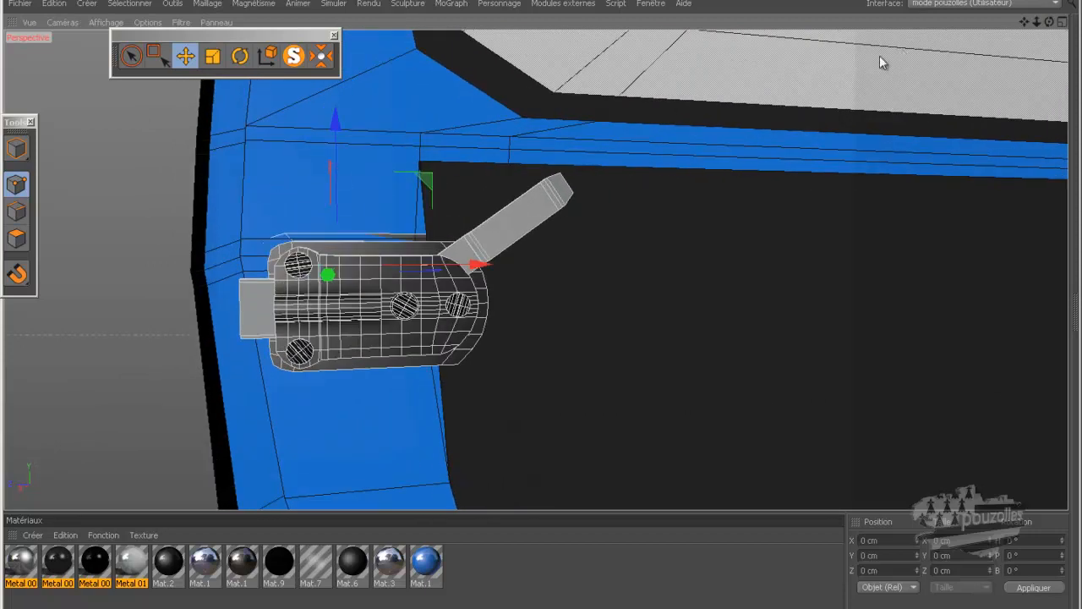
left_click_drag(1050, 22, 541, 306)
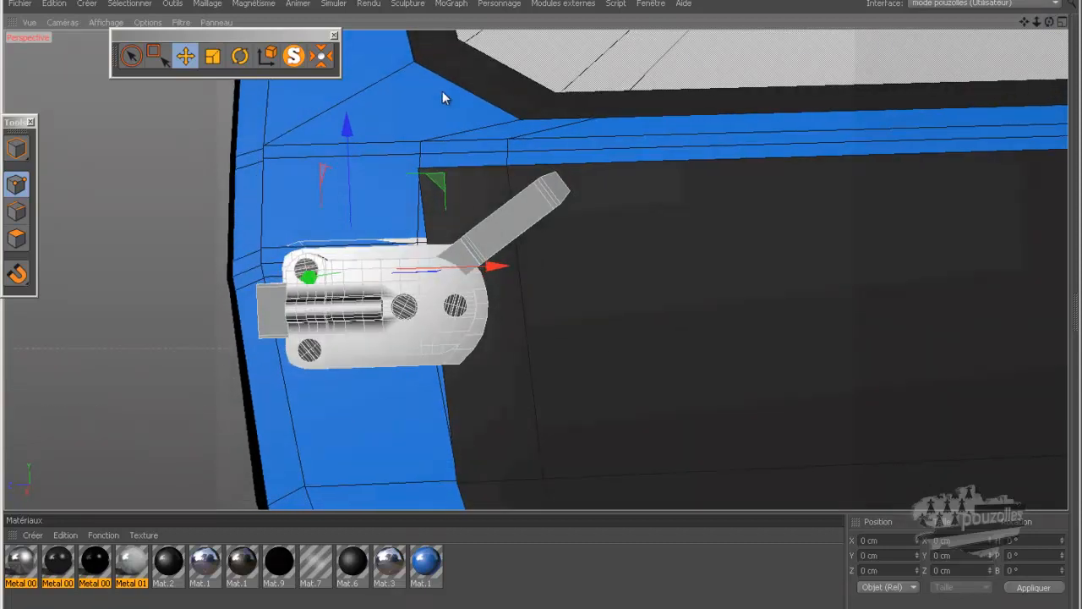
left_click_drag(346, 129, 338, 54)
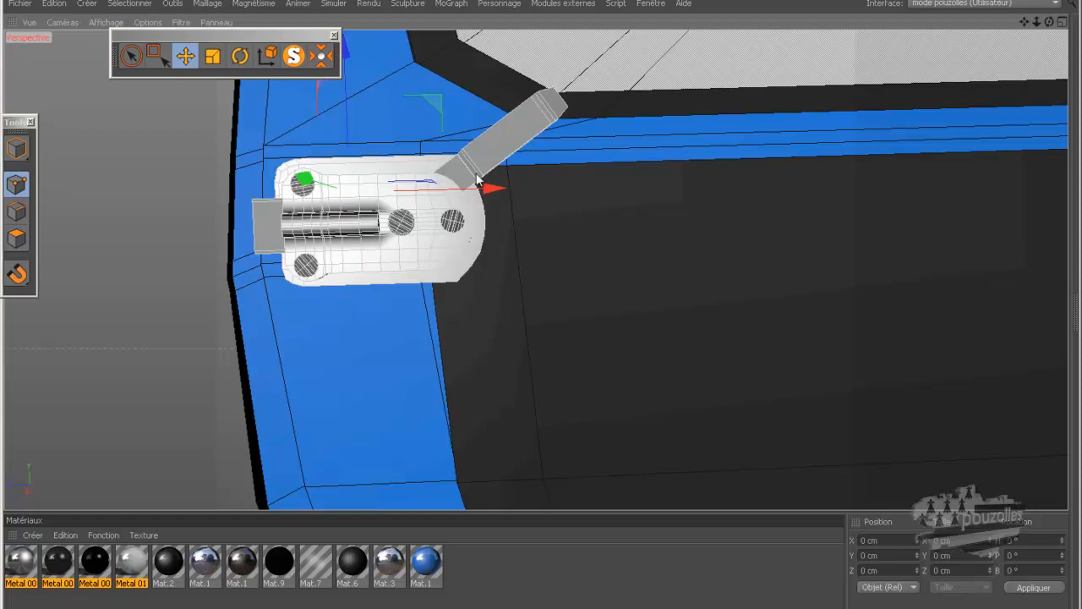
left_click_drag(490, 184, 471, 187)
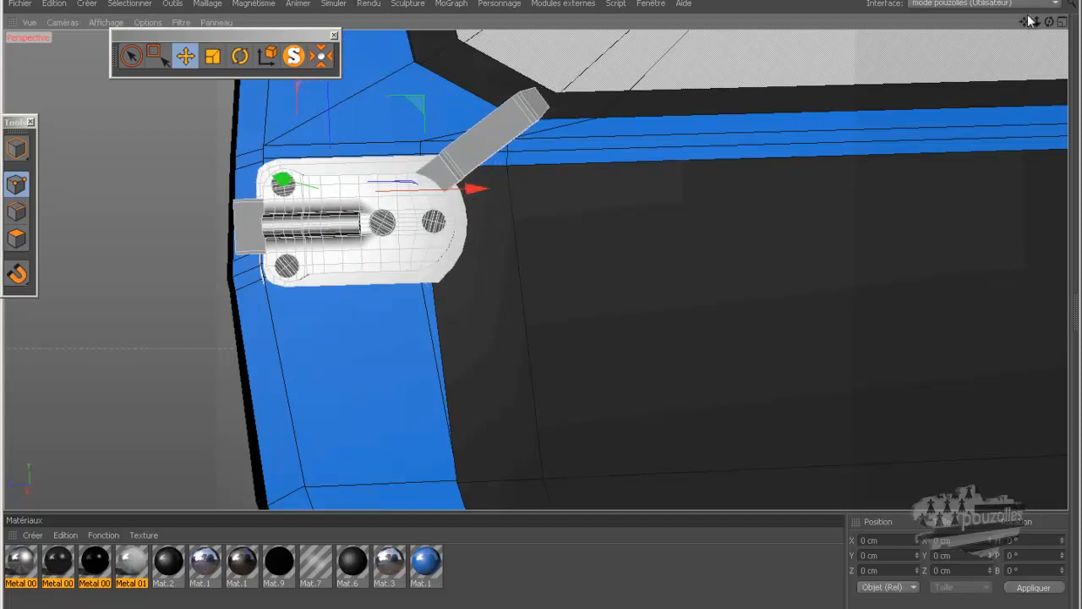
left_click_drag(1049, 23, 548, 310)
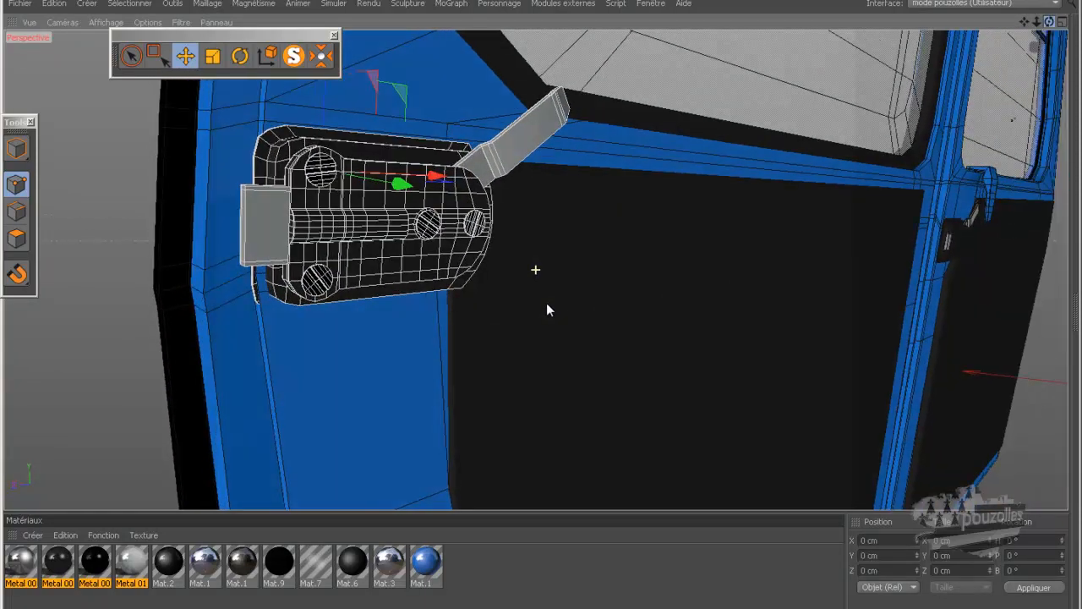
left_click_drag(403, 186, 407, 189)
Centre the copied lock's axis on its geometry and select the serrure AV.1 group in the object hierarchy.
left_click_drag(1050, 22, 546, 306)
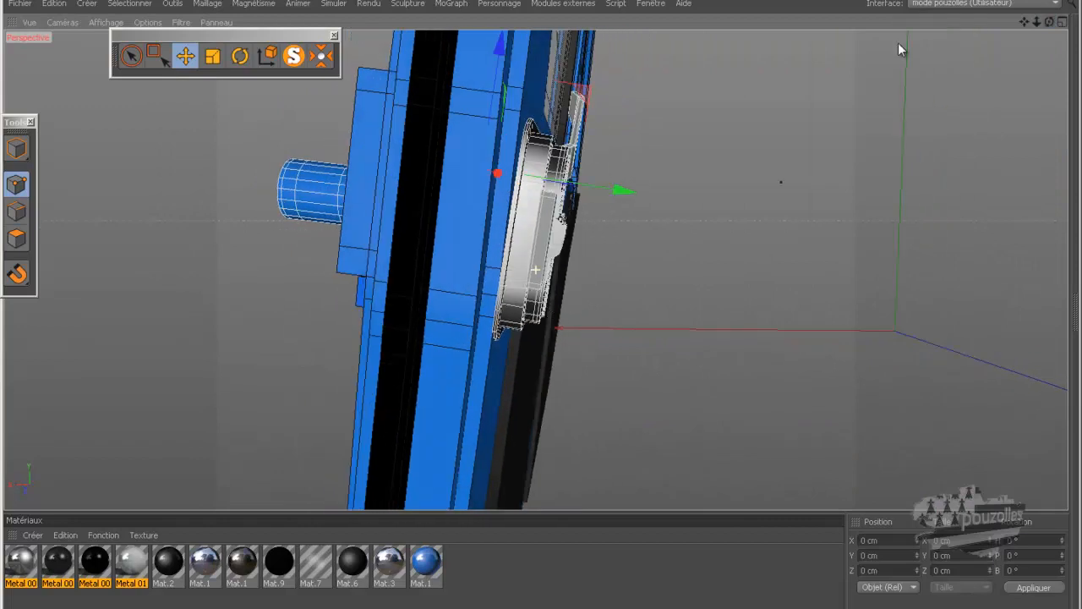
left_click(240, 56)
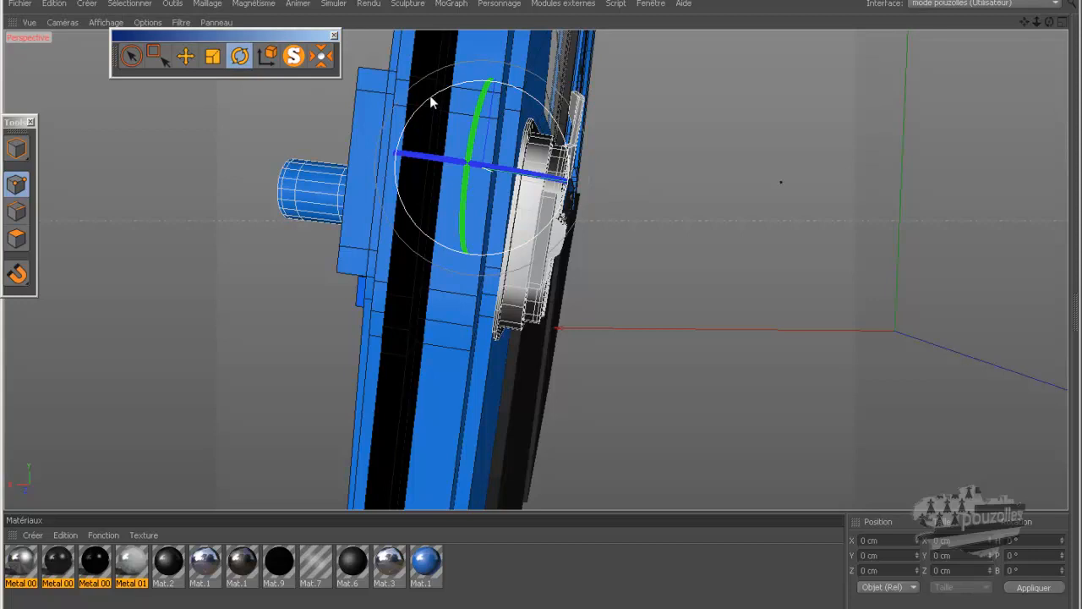
left_click(322, 59)
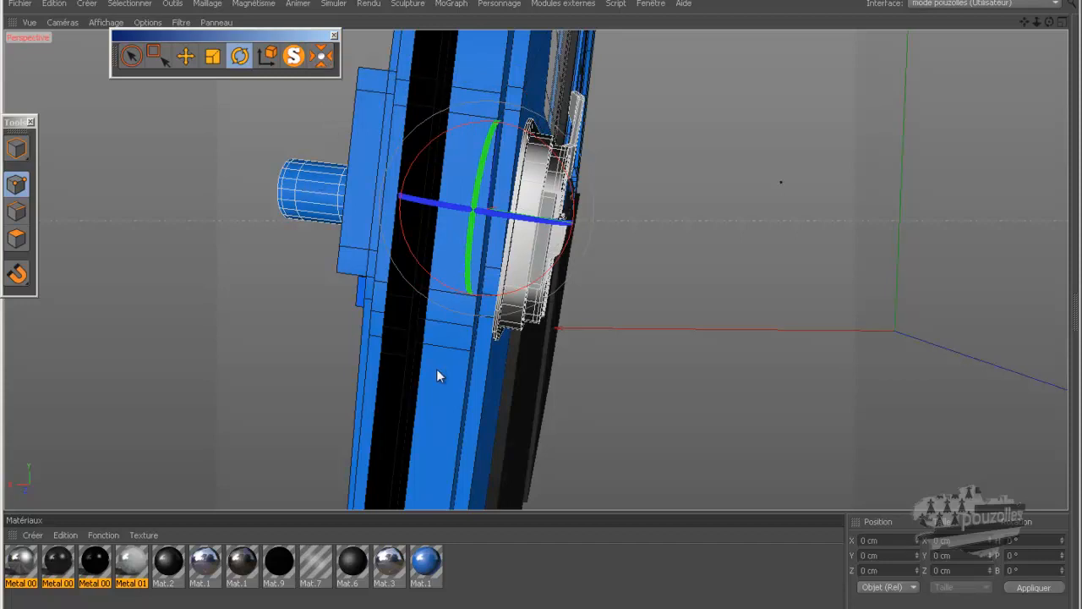
key("alt+Tab")
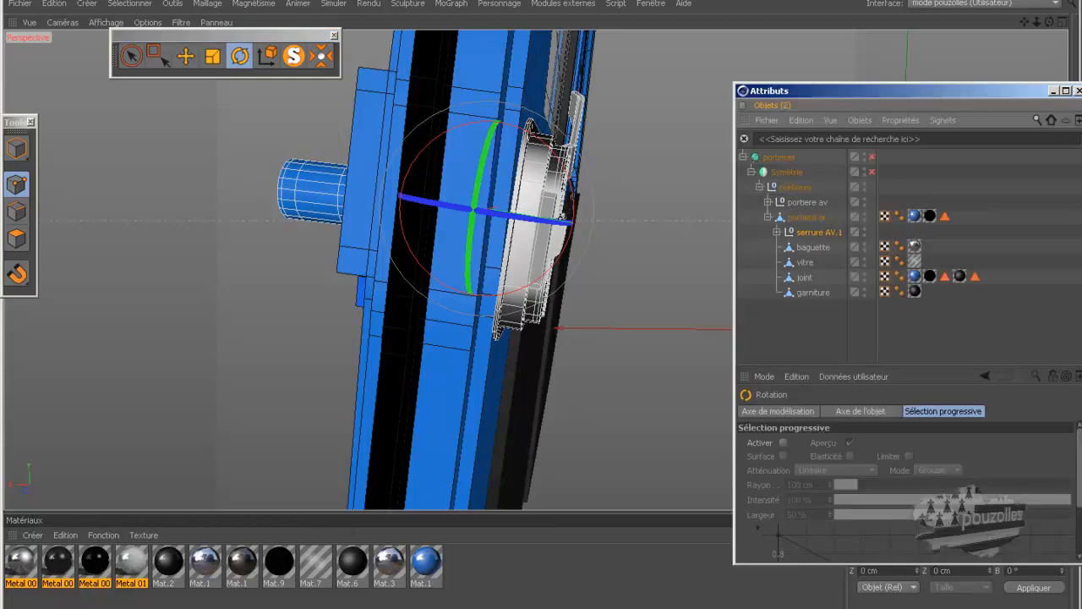
left_click(776, 231)
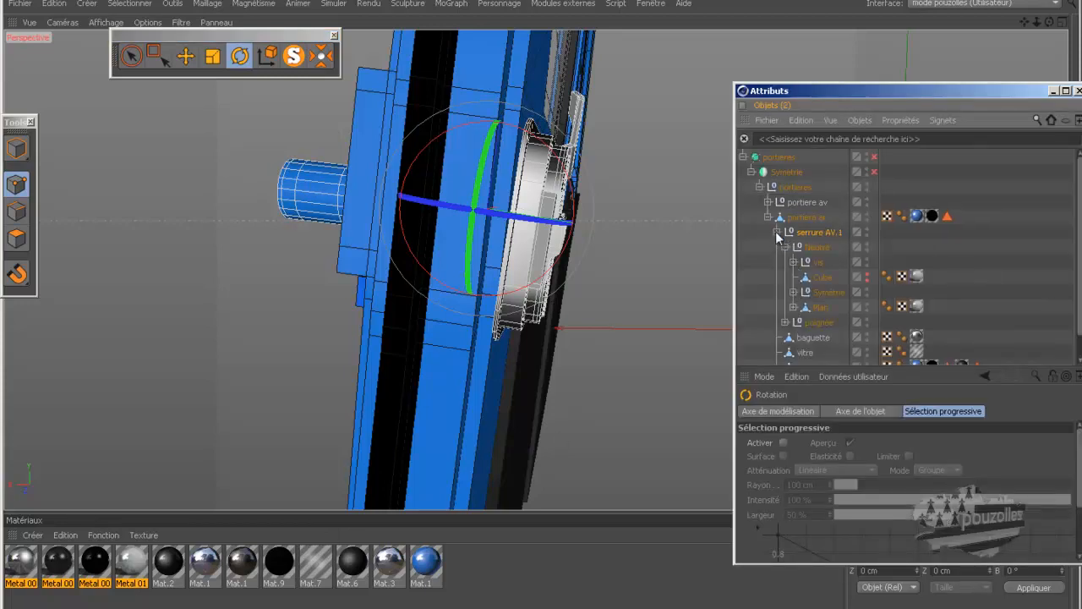
left_click(776, 234)
left_click(801, 237)
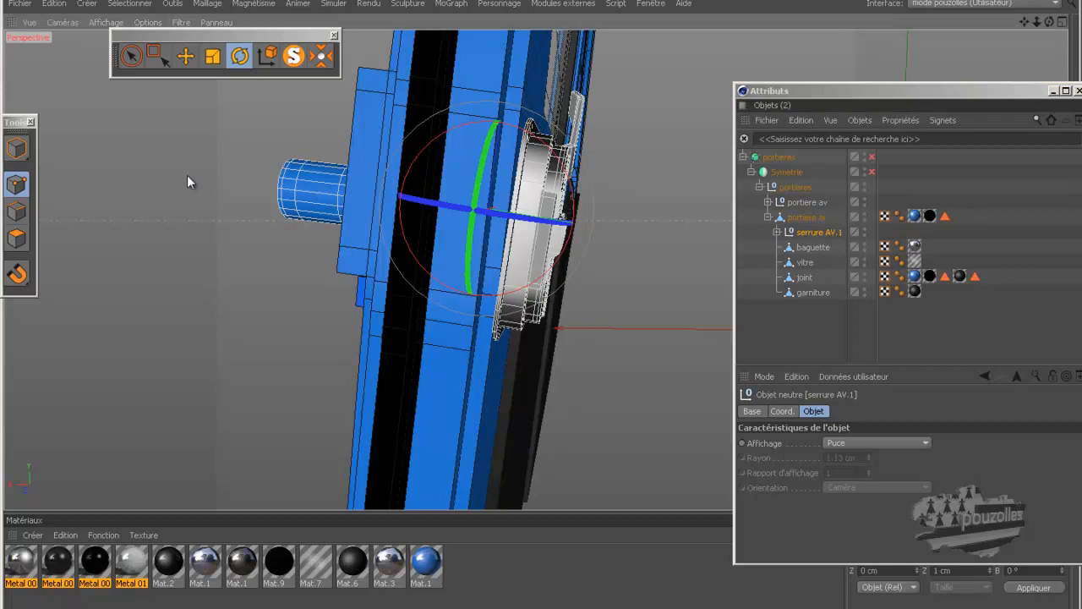
Shift only the axis of serrure AV.1 along its green direction into the lock body and show all four views.
left_click(185, 56)
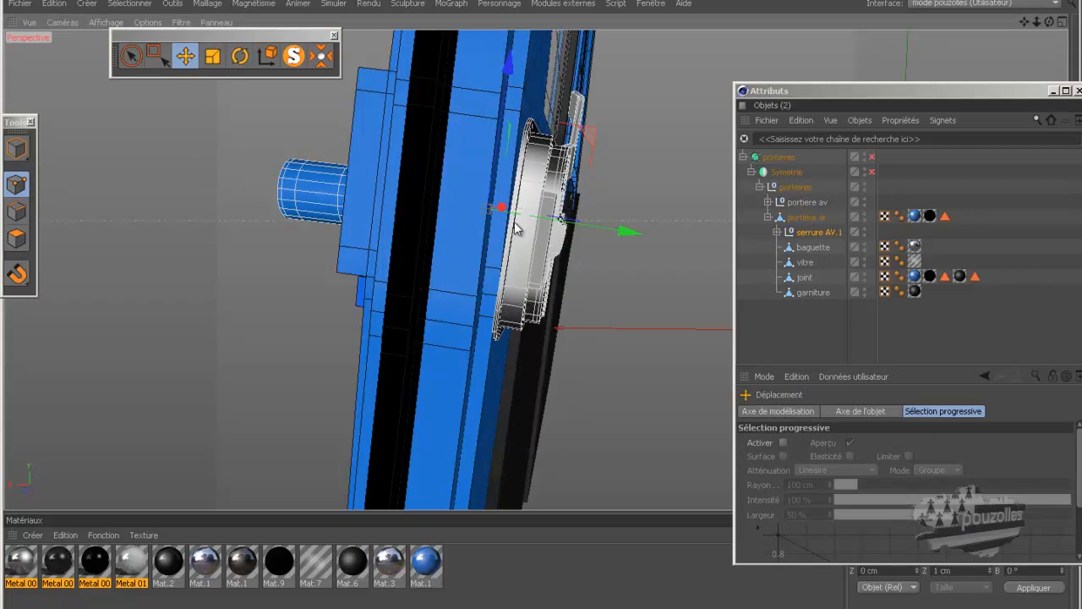
left_click_drag(629, 234, 651, 248)
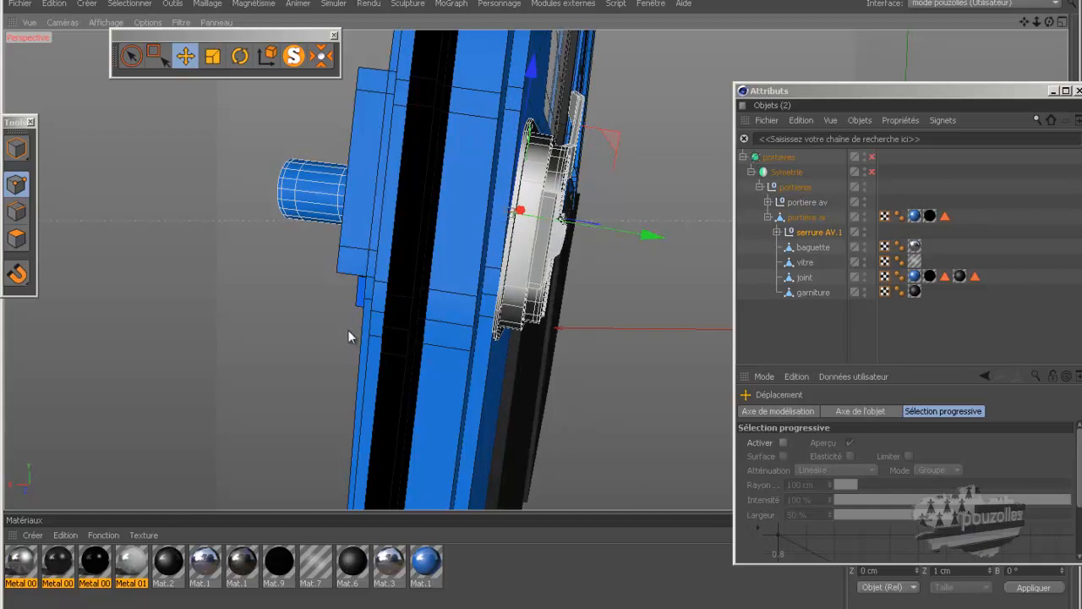
left_click_drag(1050, 23, 521, 309)
middle_click(342, 364)
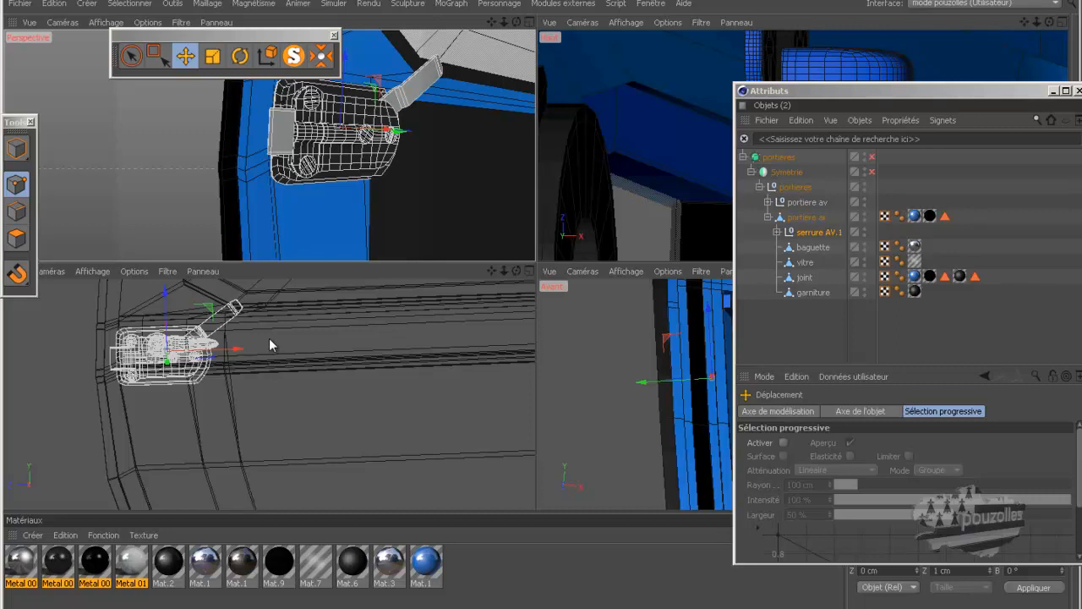
Rotate the serrure AV.1 lock very slightly around its red axis to match the tilt of the rear door's inner face.
left_click_drag(517, 23, 493, 27)
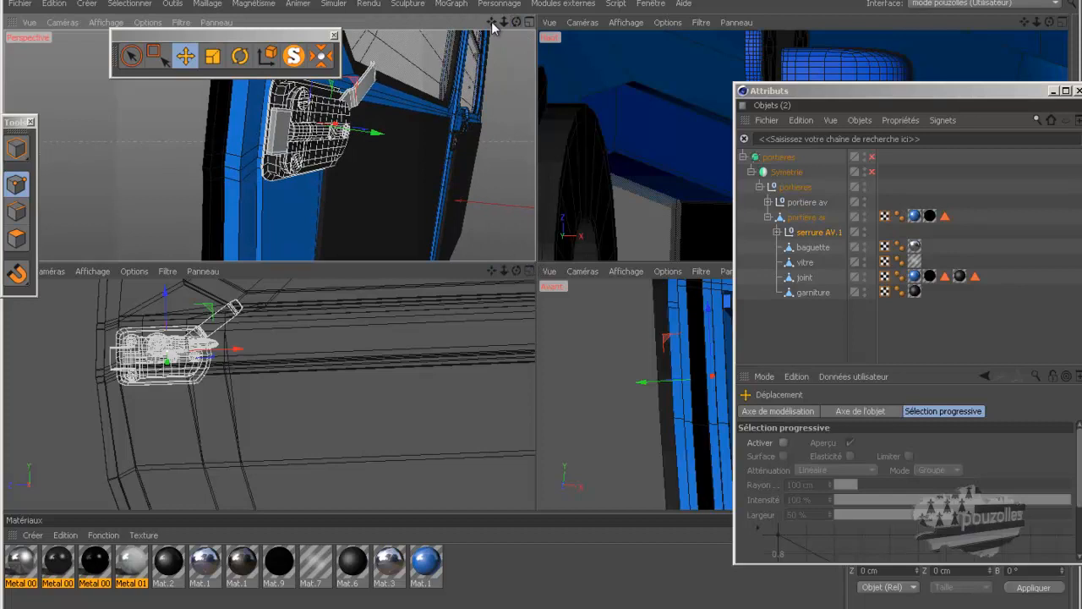
middle_click(444, 138)
right_click_drag(429, 223, 734, 122, "alt")
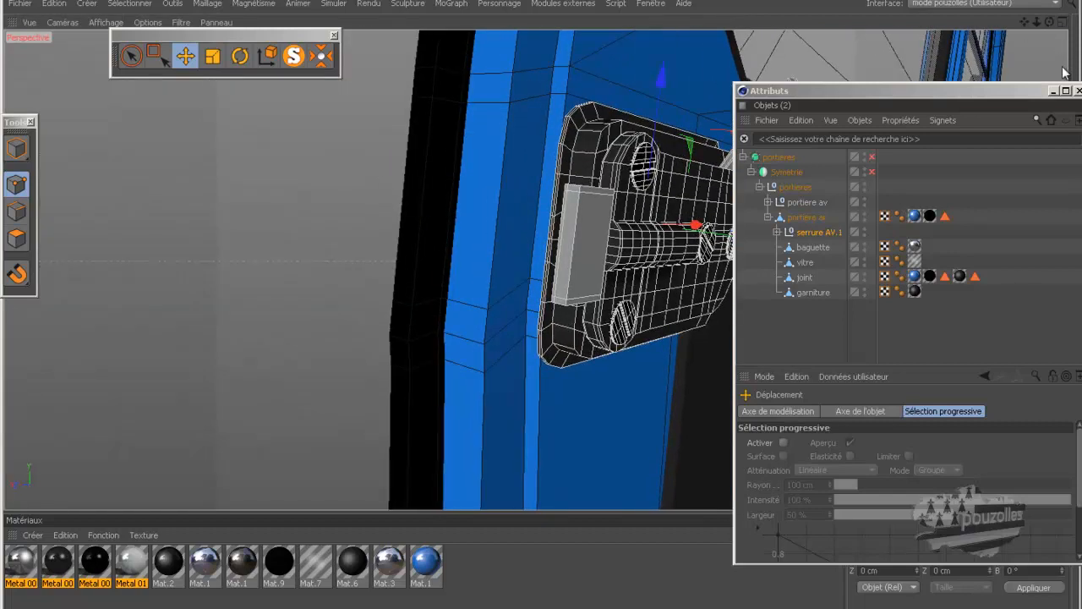
left_click(1054, 90)
left_click_drag(545, 311, 545, 311, "alt")
left_click(239, 56)
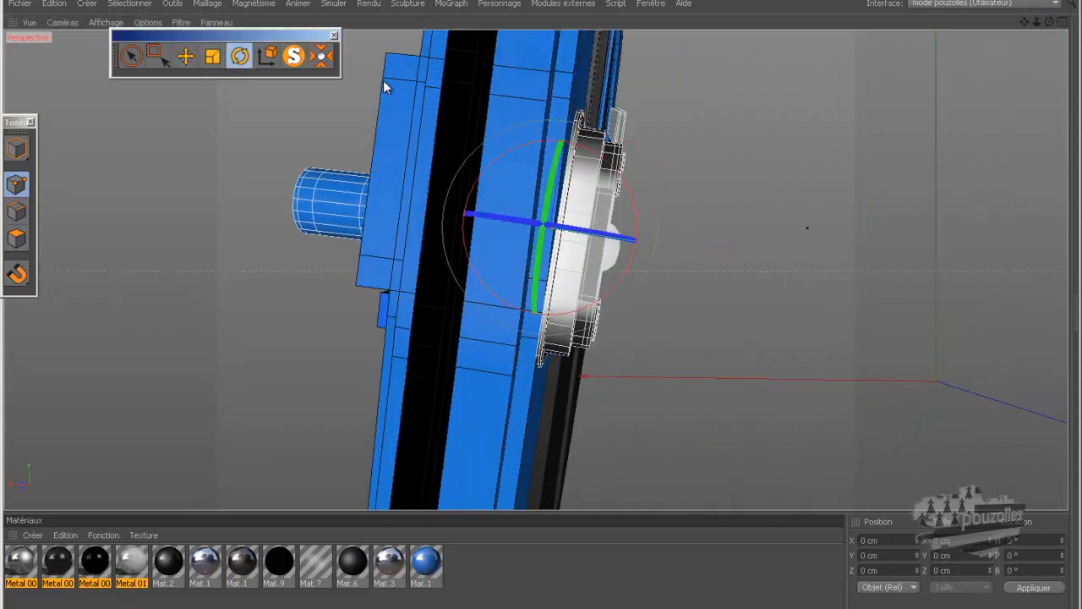
left_click_drag(513, 150, 513, 157)
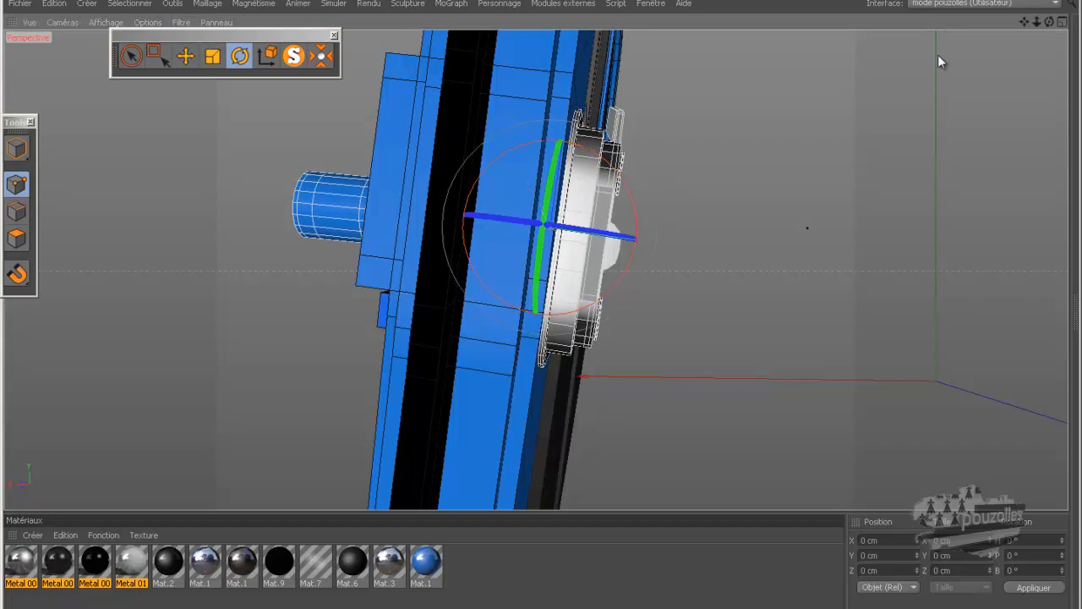
Shift the lock along its green axis toward the rear door's inner face.
mouse_move(531, 309)
left_mouse_down("alt")
mouse_move(520, 288)
mouse_move(534, 284)
mouse_move(540, 302)
mouse_move(541, 290)
mouse_move(537, 321)
mouse_move(543, 305)
left_mouse_up("alt")
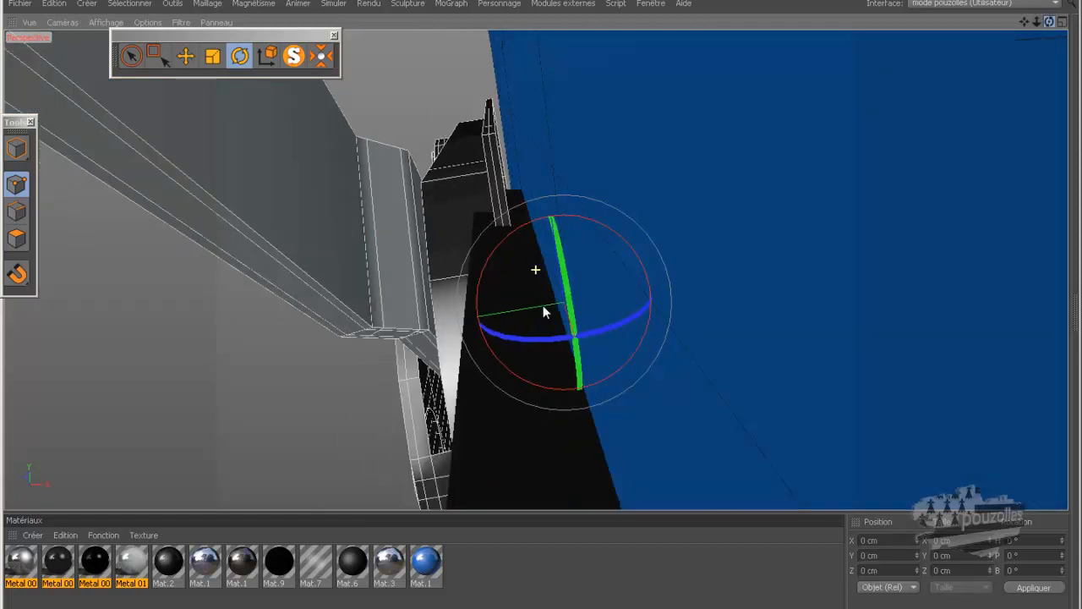
left_click(185, 56)
left_click_drag(423, 331, 437, 349)
Try a slight rotation of the lock around its blue axis and undo it.
left_click(239, 57)
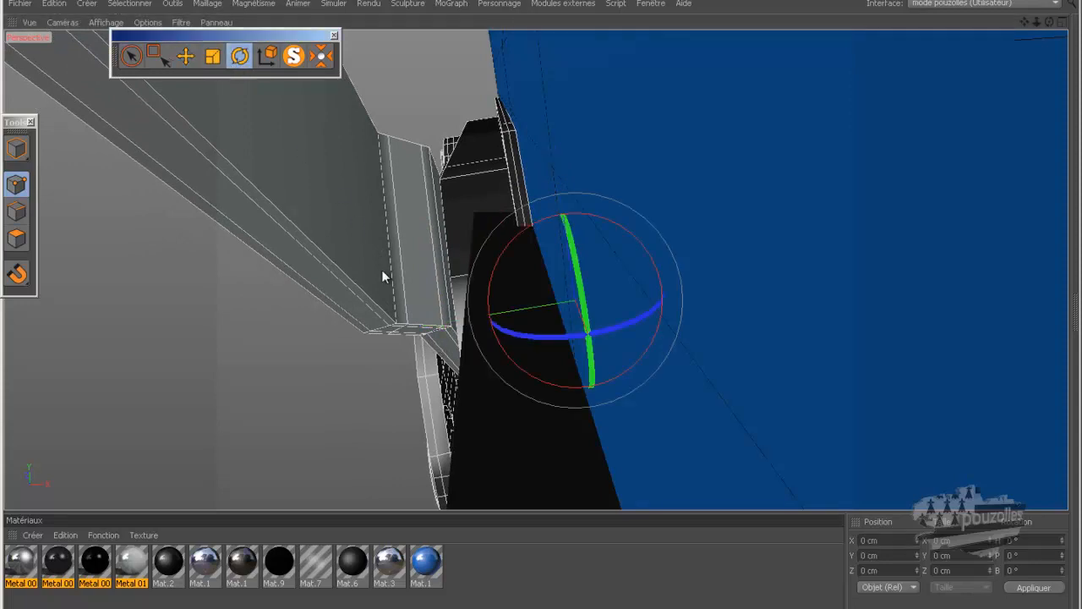
left_click_drag(512, 338, 511, 340)
left_click(50, 7)
left_click(63, 27)
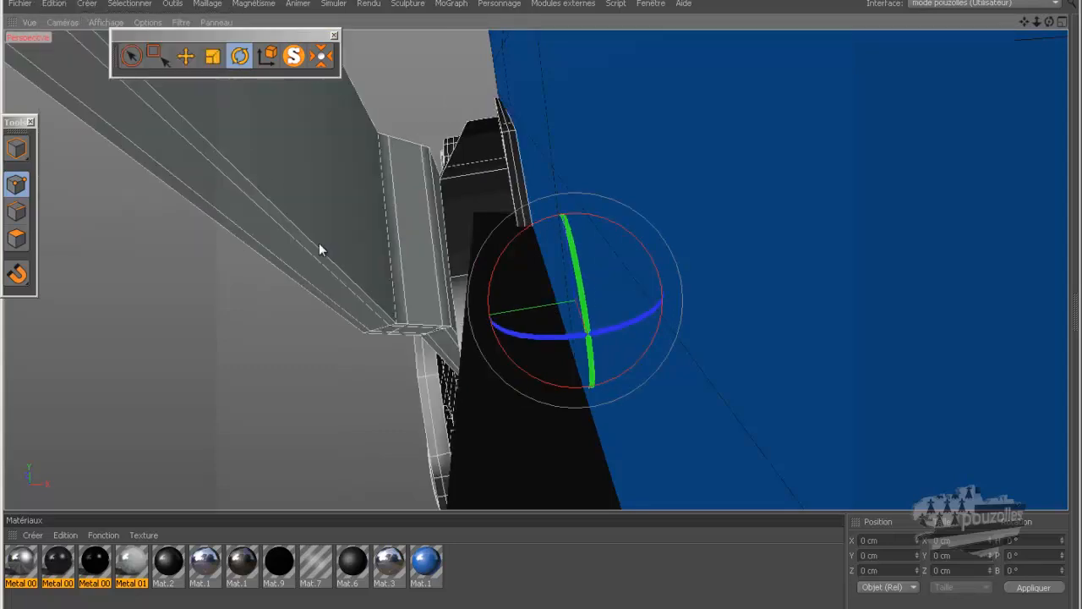
Rotate the lock slightly around its blue axis and nudge it along its green axis closer to the door's inner face.
left_click_drag(559, 343, 559, 338)
left_click(185, 56)
left_click_drag(430, 321, 439, 330)
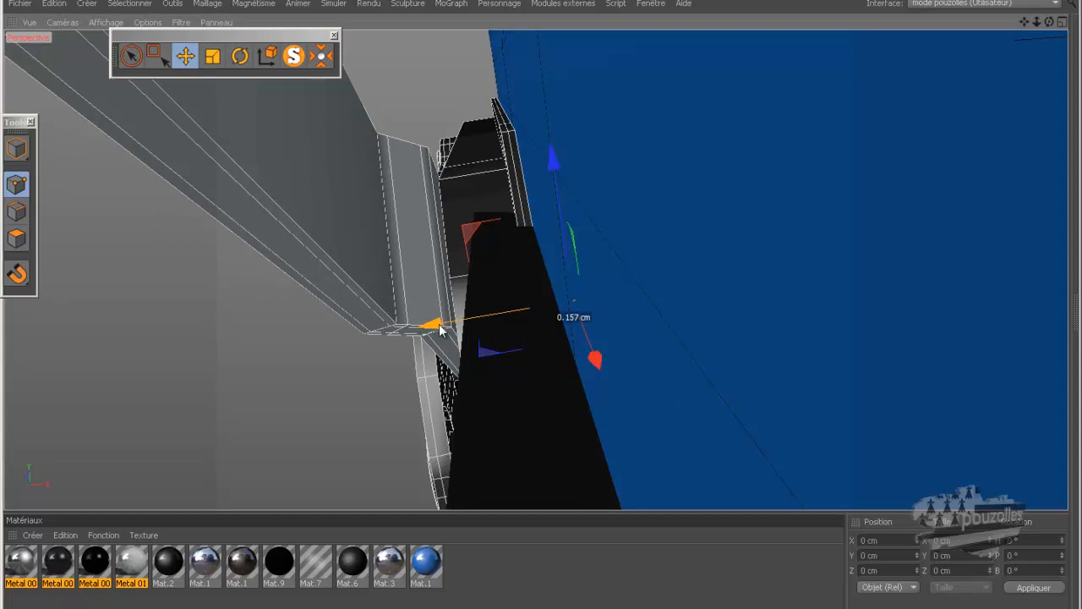
left_click_drag(439, 330, 452, 327)
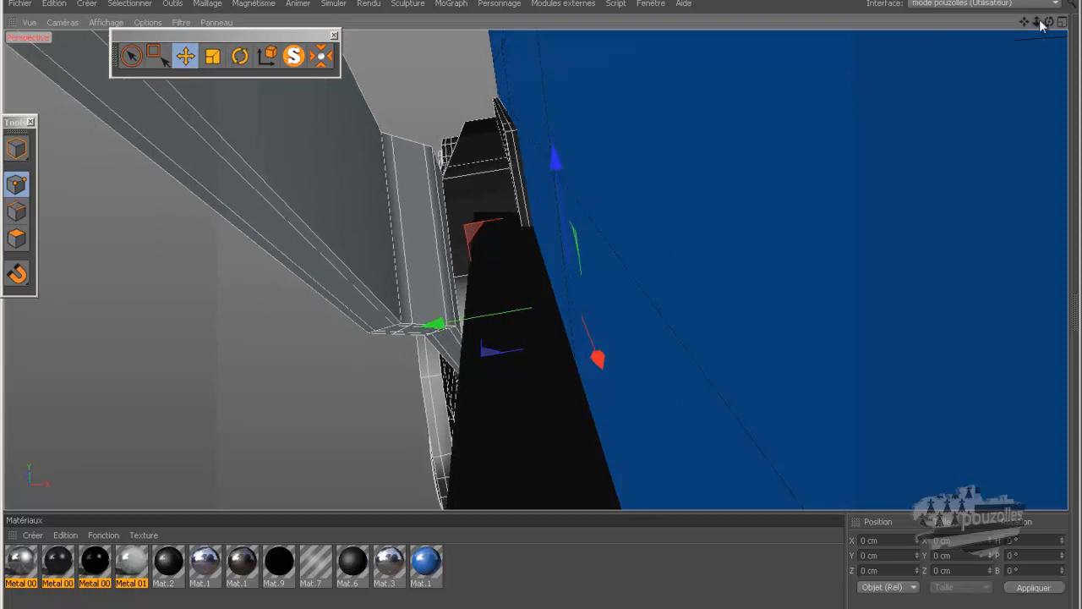
Shift the lock a little along its red axis, away from the rear door's outer edge.
mouse_move(542, 305)
left_mouse_down()
mouse_move(562, 292)
mouse_move(545, 305)
left_mouse_up()
scroll(1013, 86, "down", 4)
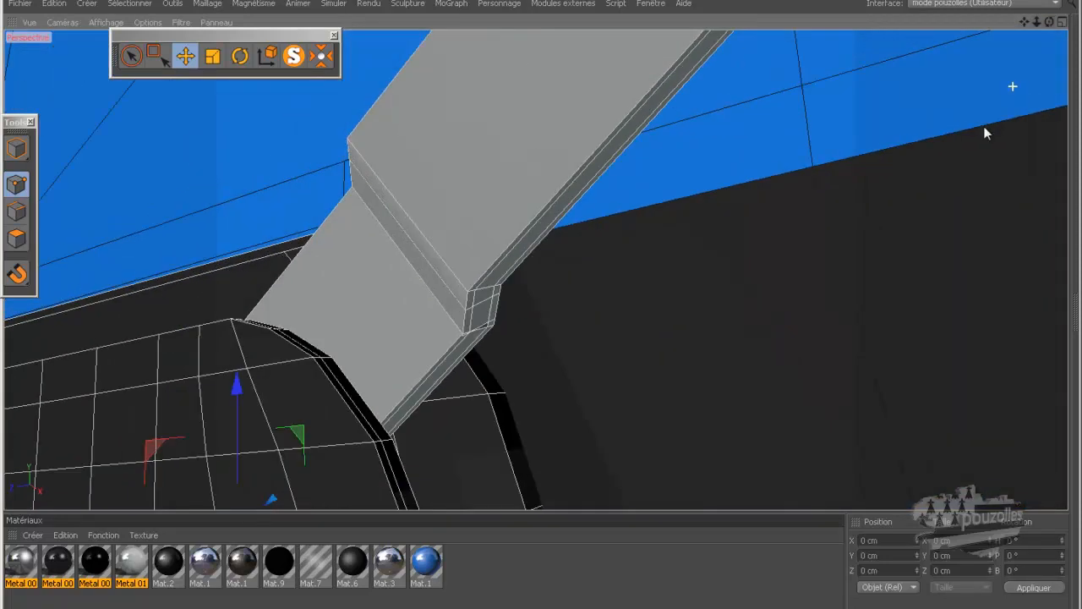
scroll(903, 190, "down", 10)
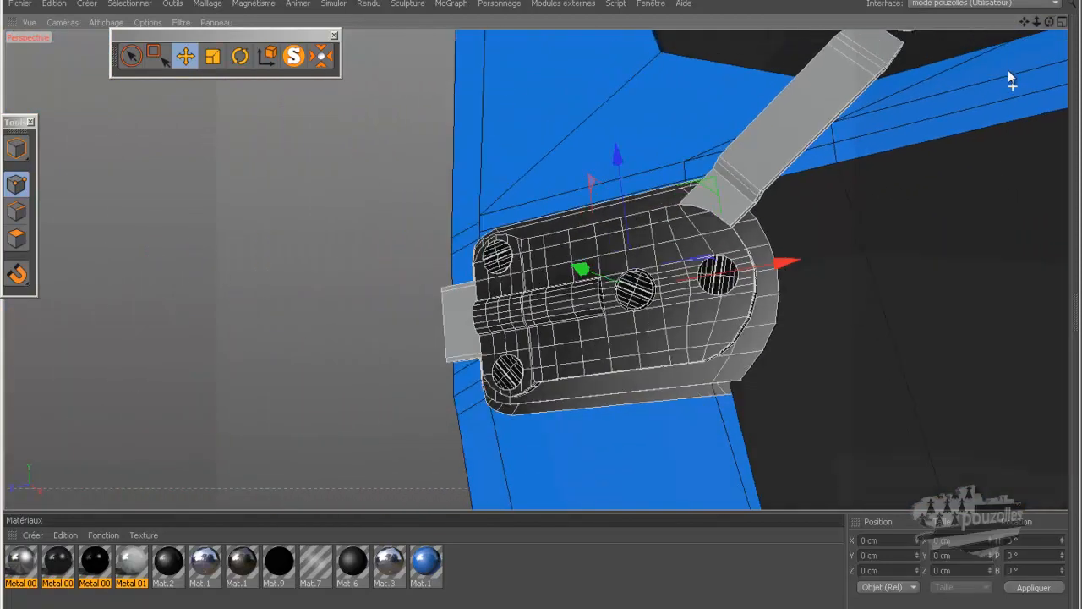
mouse_move(543, 315)
left_mouse_down("alt")
mouse_move(563, 314)
mouse_move(548, 314)
mouse_move(541, 290)
mouse_move(544, 321)
mouse_move(550, 310)
left_mouse_up("alt")
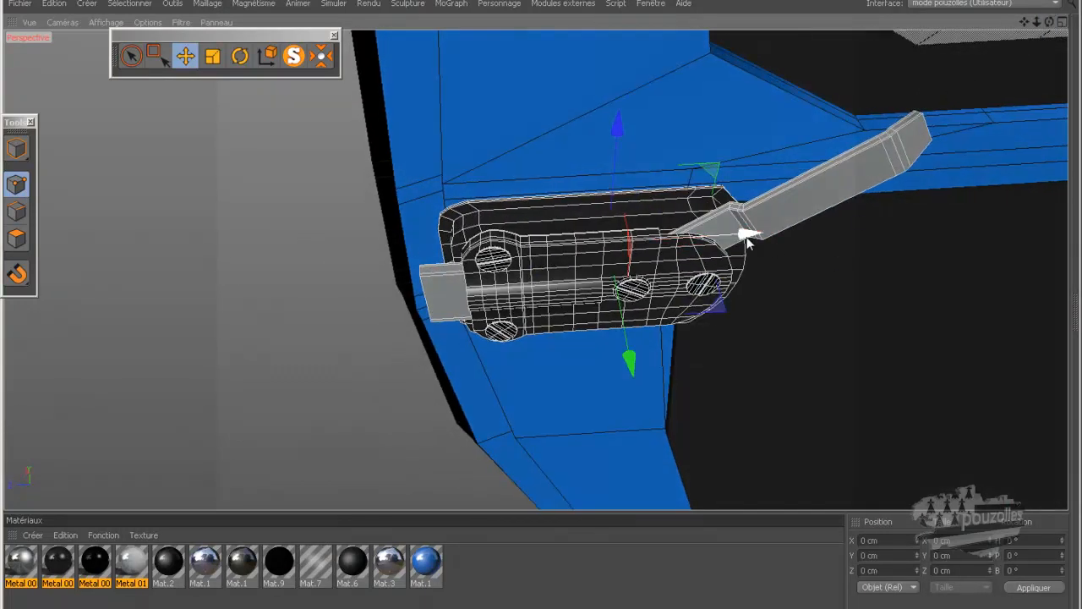
left_click_drag(748, 236, 753, 241)
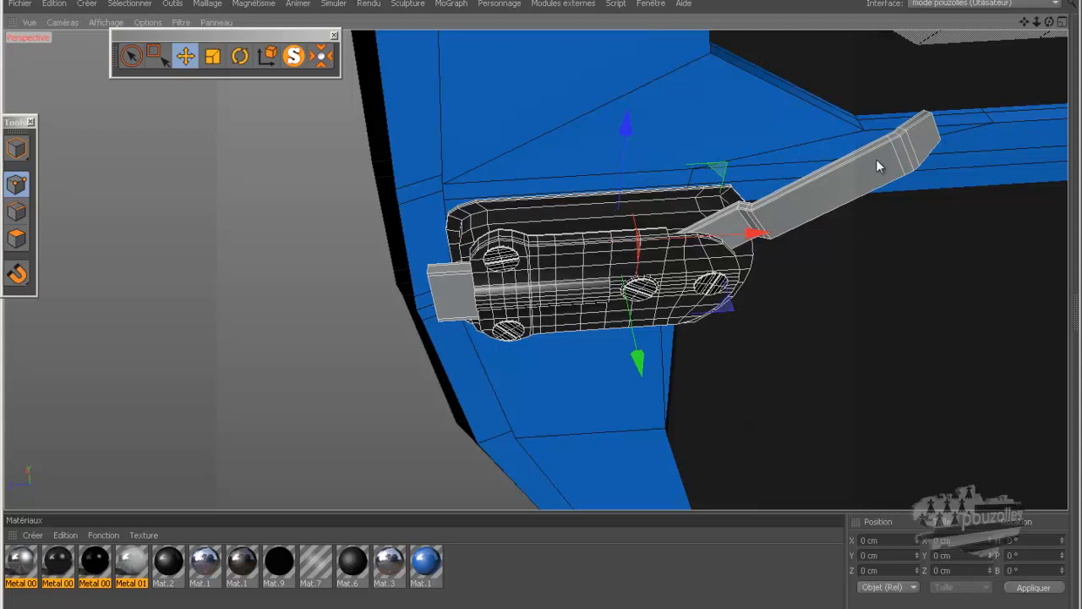
left_click_drag(1049, 23, 538, 312)
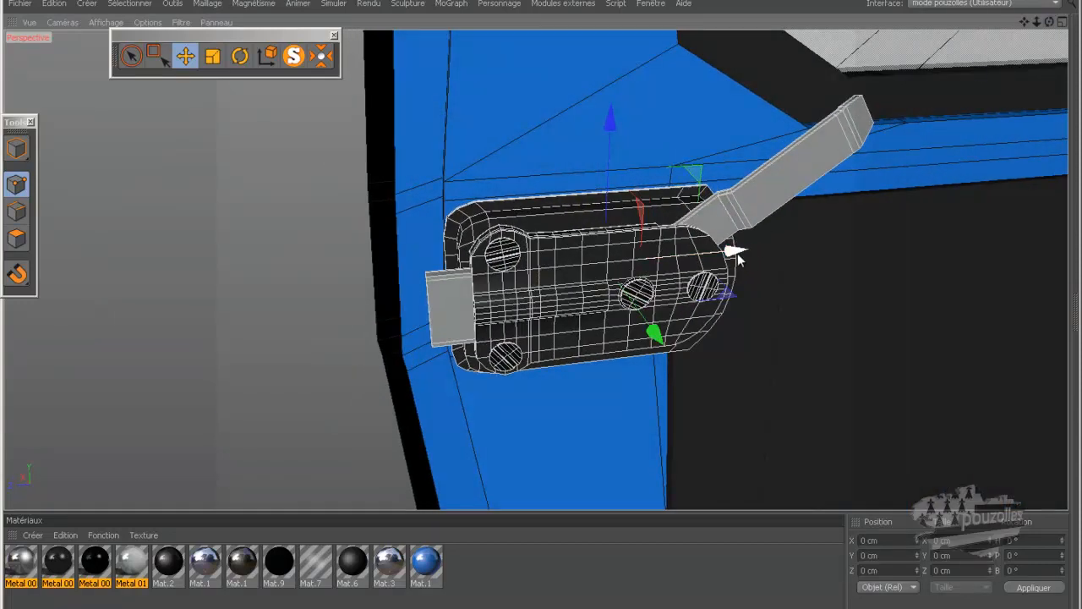
left_click_drag(737, 258, 741, 259)
Lower the lock along the rear door's edge, below the strip under the window's lower corner.
left_click_drag(1050, 21, 541, 311)
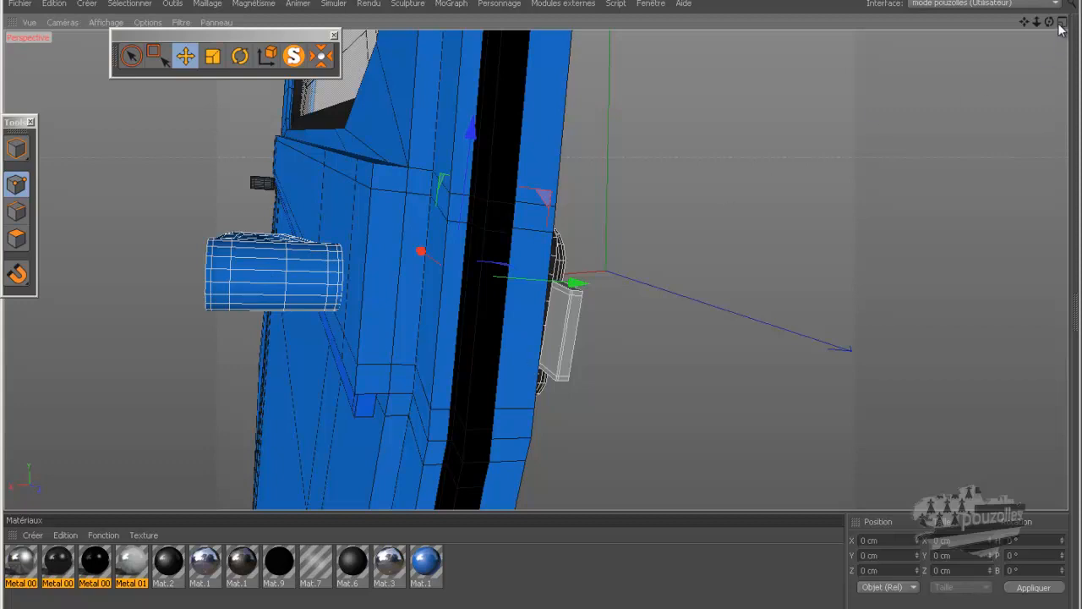
left_click_drag(1050, 21, 539, 305)
left_click_drag(868, 103, 870, 105, "alt")
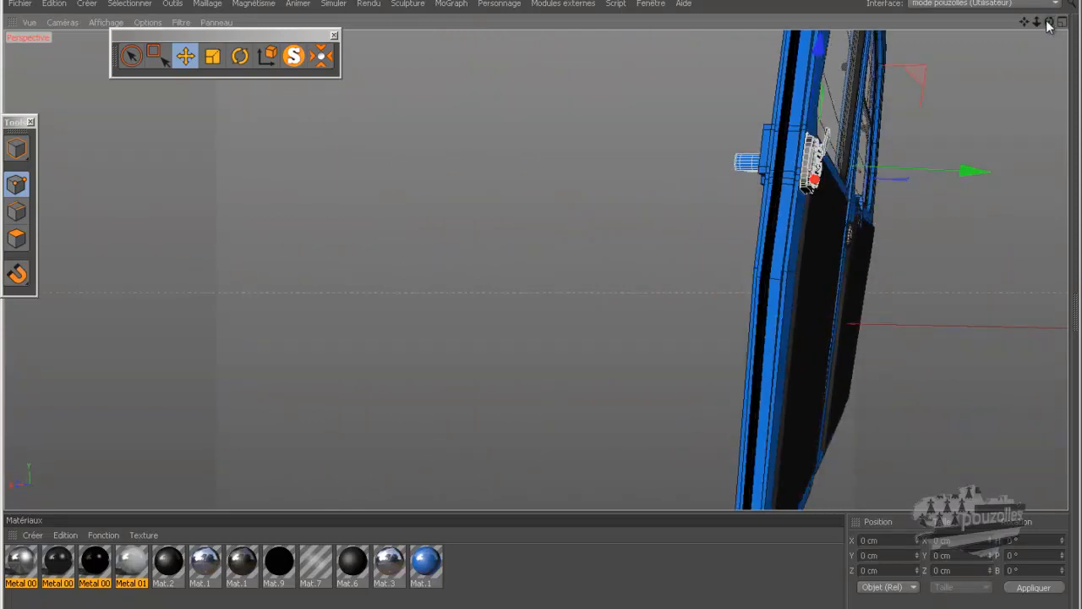
left_click_drag(1048, 24, 541, 306)
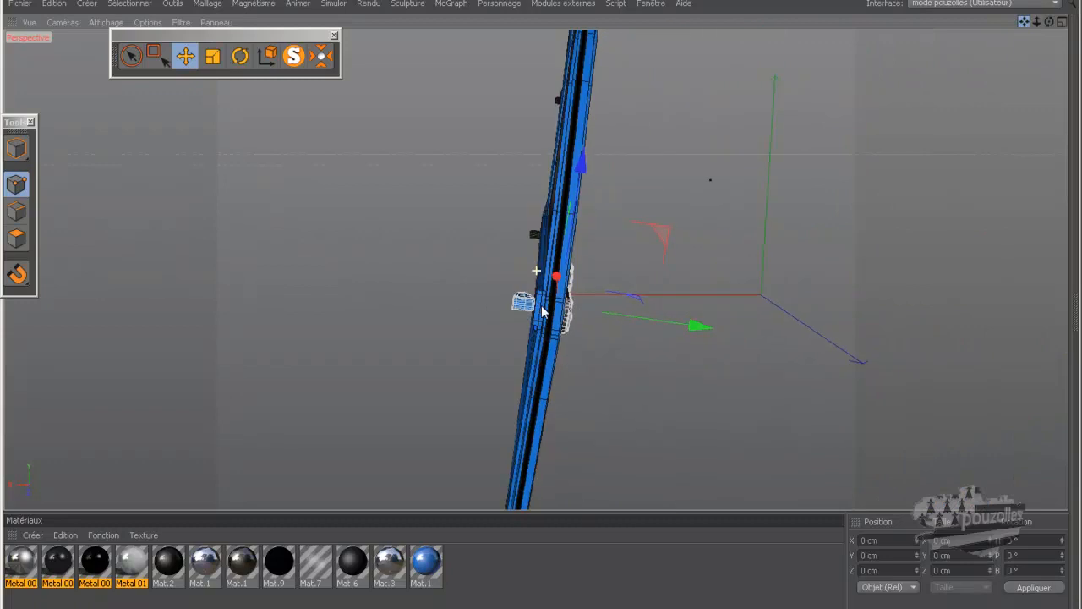
left_click_drag(1048, 24, 539, 300)
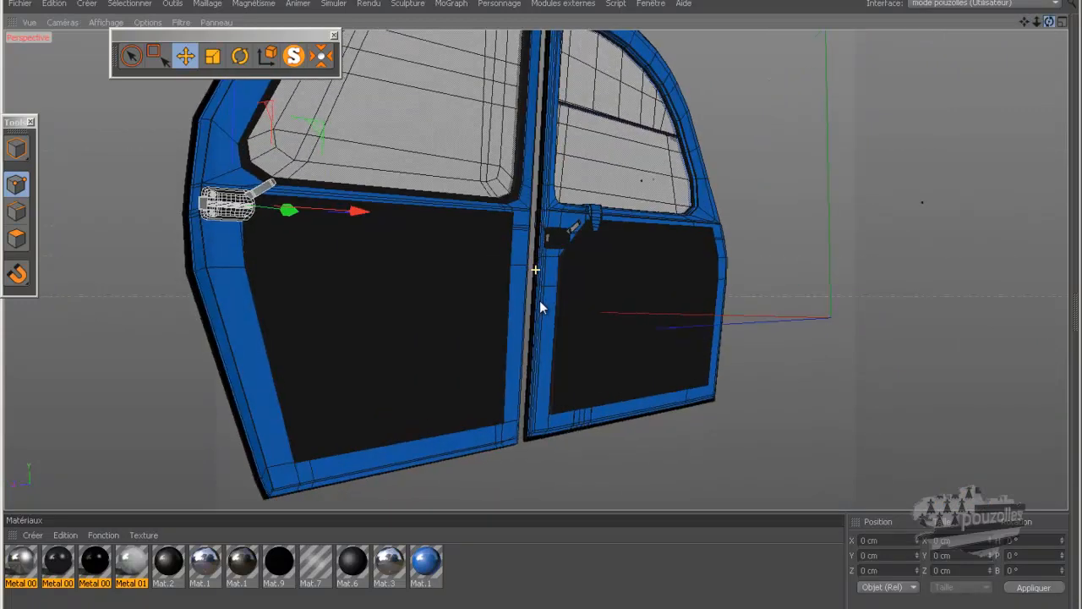
scroll(224, 133, "up", 8)
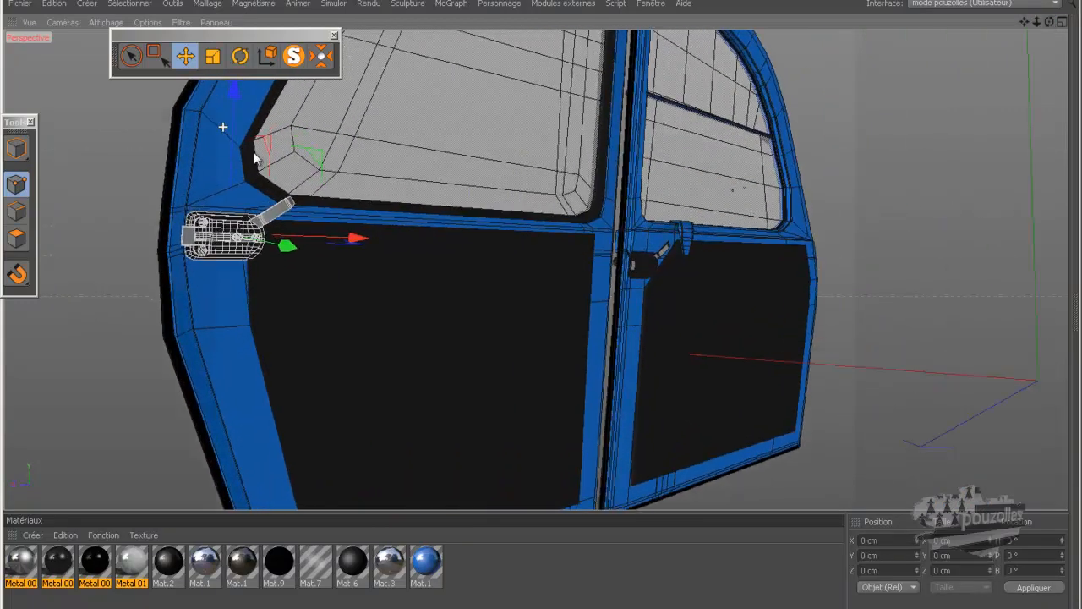
mouse_move(1049, 22)
left_mouse_down()
mouse_move(540, 307)
mouse_move(550, 316)
mouse_move(544, 309)
left_mouse_up()
left_click_drag(310, 306, 327, 332)
left_click_drag(538, 302, 419, 170, "alt")
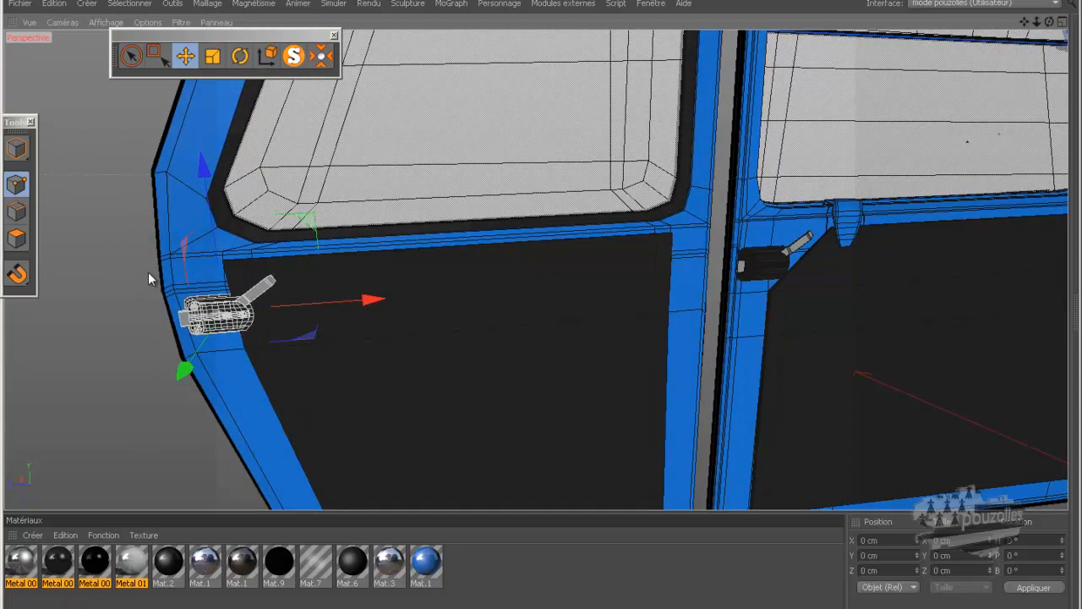
Rotate the lock about 10.6° around its green axis to follow the slant of the rear door's edge.
scroll(148, 272, "up", 5)
scroll(399, 302, "up", 1)
scroll(400, 304, "up", 1)
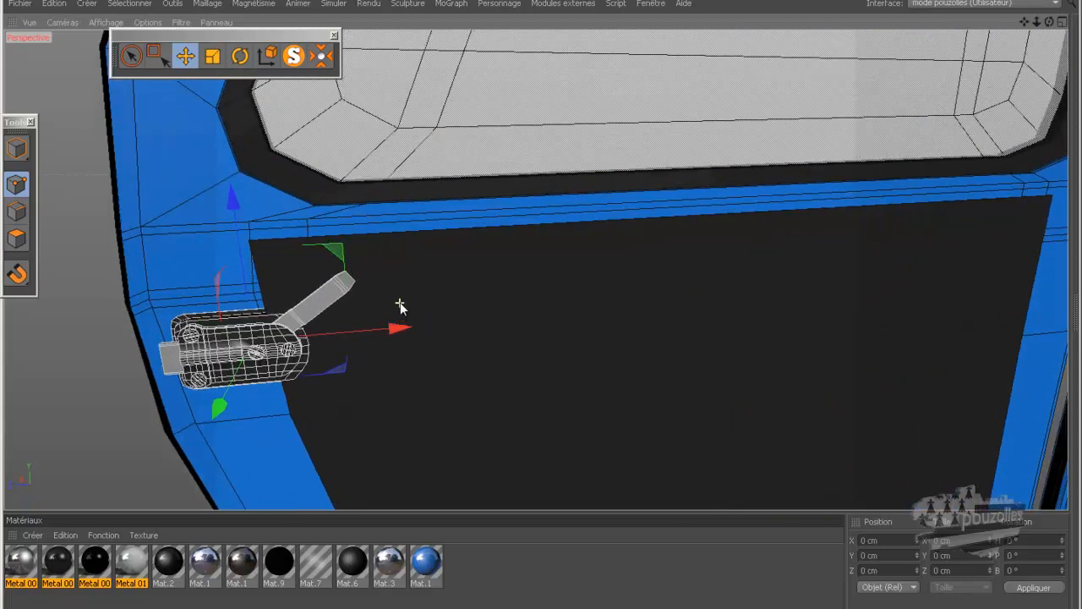
left_click_drag(1023, 20, 541, 306)
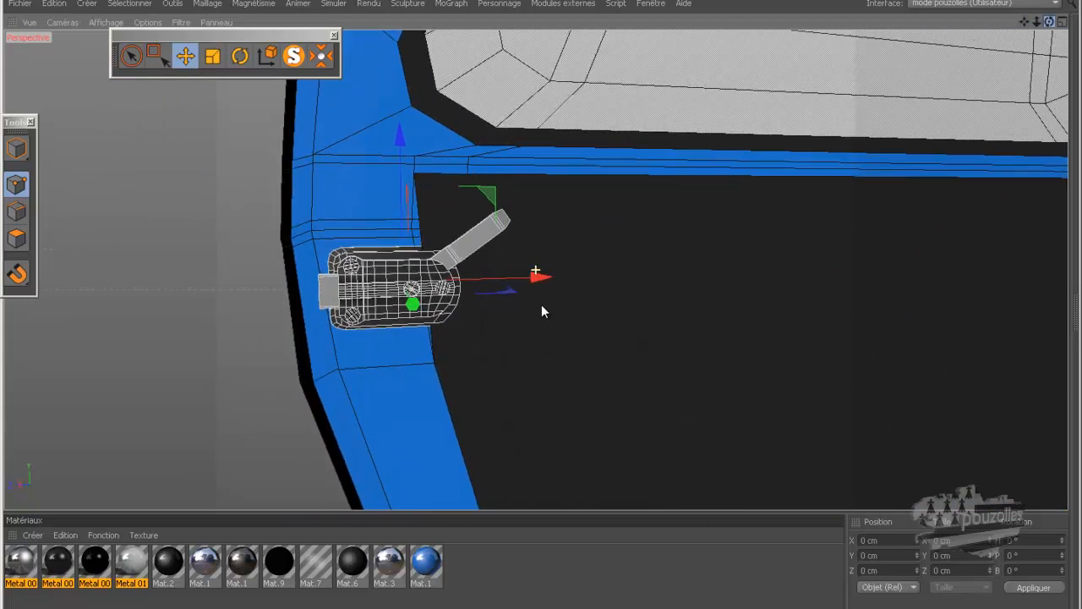
left_click(240, 55)
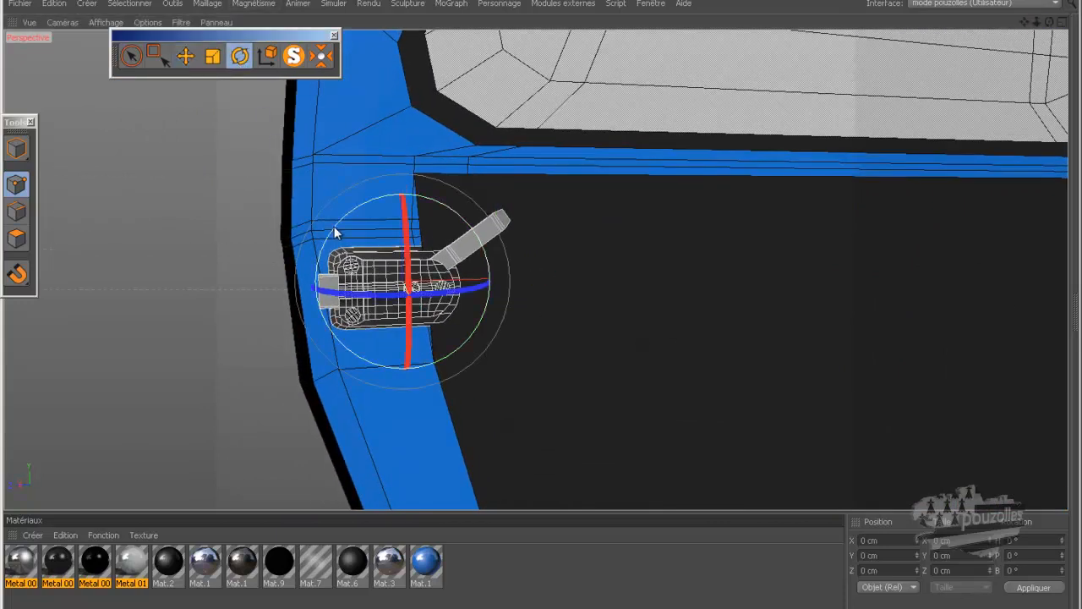
left_click_drag(330, 236, 327, 243)
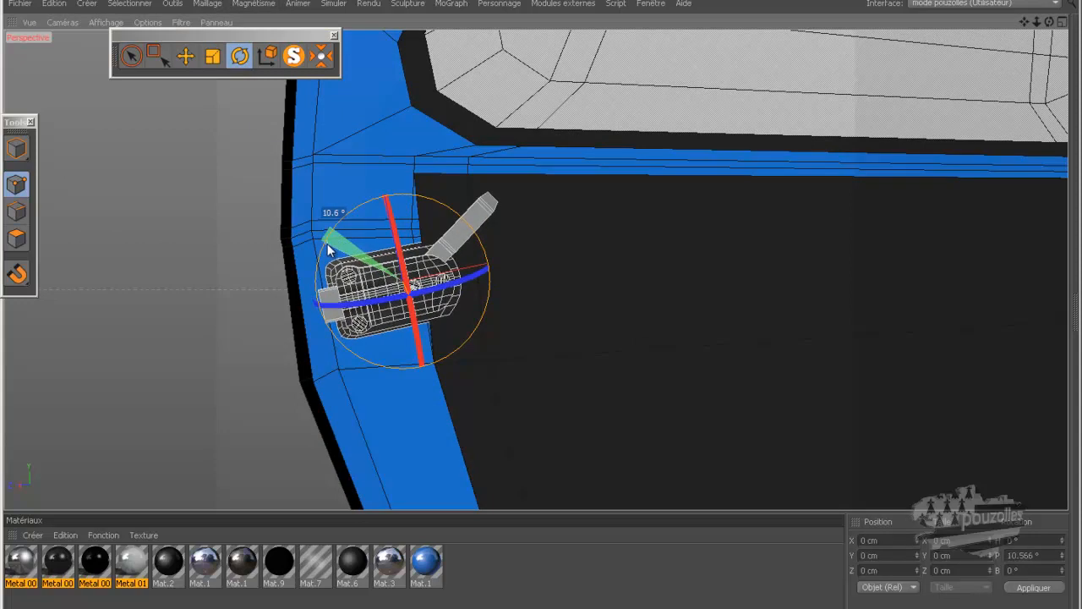
left_click_drag(328, 243, 327, 242)
Nudge the lock along its red axis toward the door's outer edge and fine-tune its rotation.
left_click(186, 56)
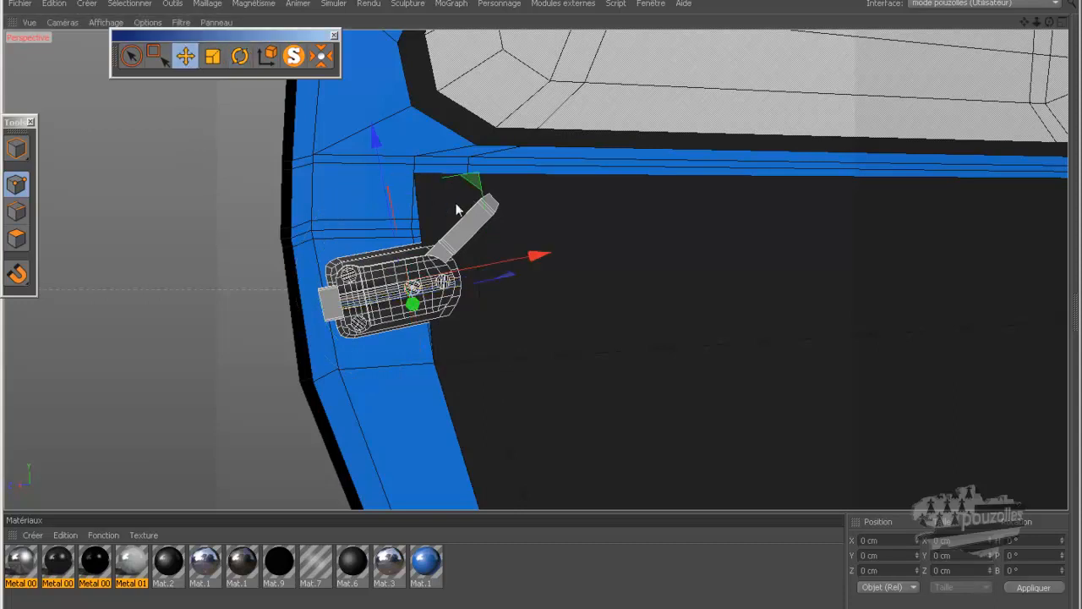
left_click_drag(538, 254, 541, 257)
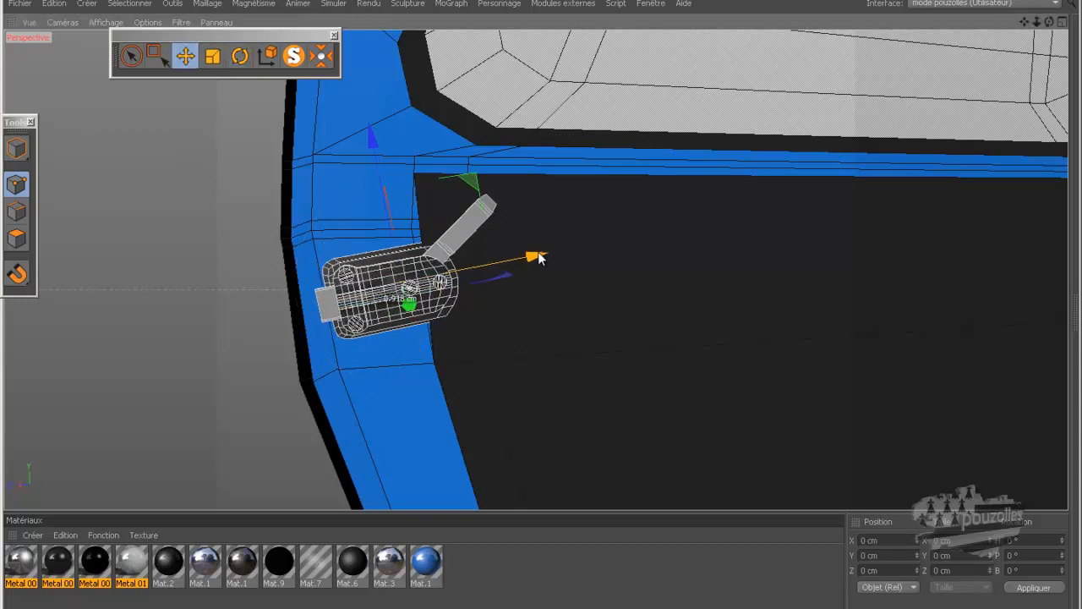
mouse_move(552, 304)
left_mouse_down("alt")
mouse_move(534, 304)
mouse_move(543, 313)
left_mouse_up("alt")
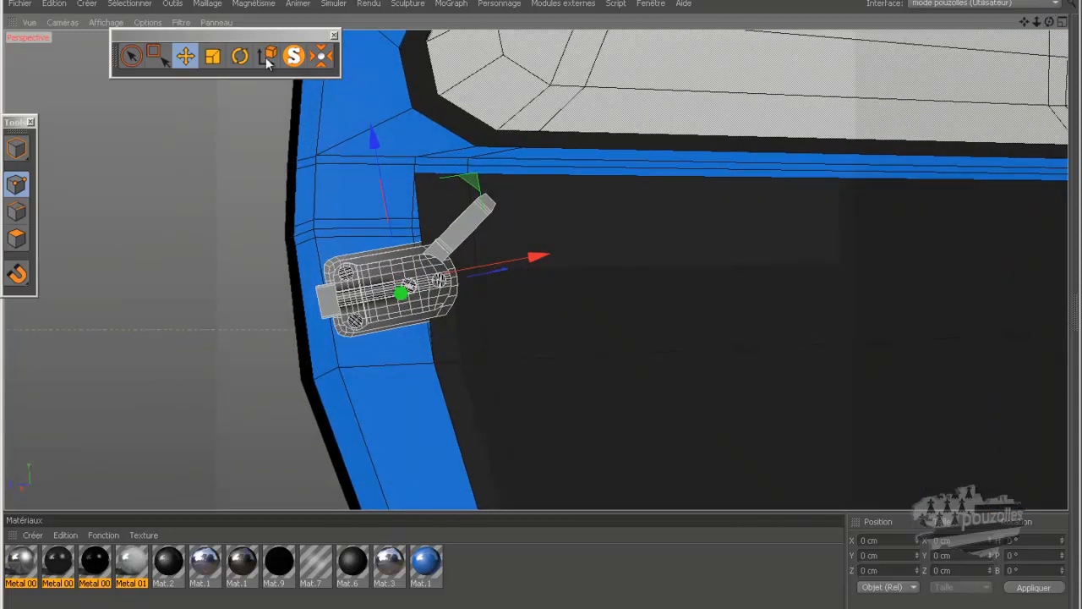
left_click(239, 56)
left_click_drag(287, 321, 449, 328, "alt")
left_click_drag(440, 347, 440, 348)
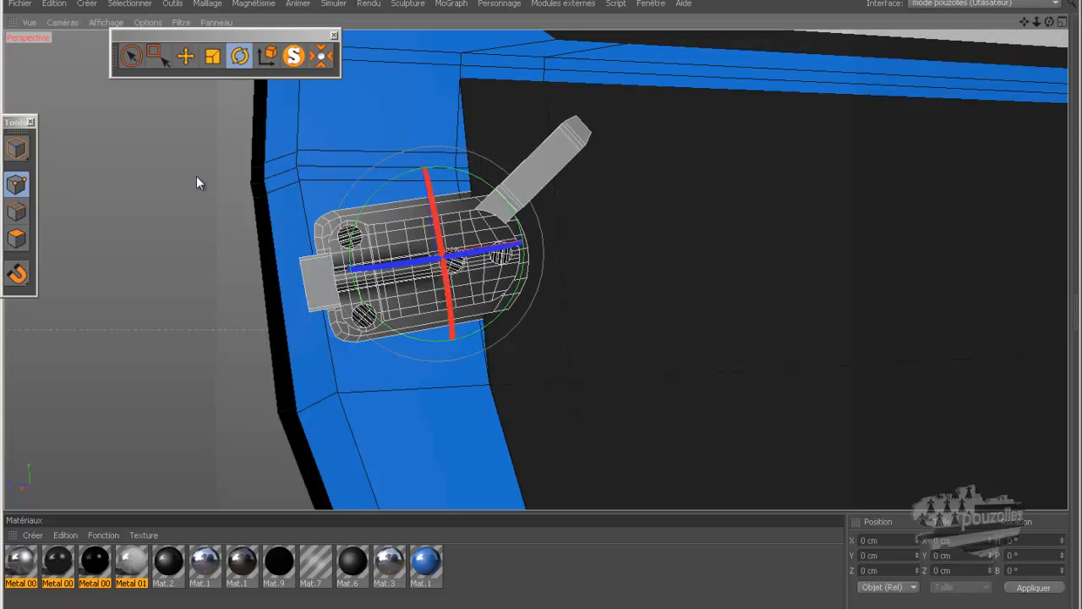
Isolate the handle's second Cylindre object, inside poignée of the serrure AV.1 group, in Solo mode.
left_click(186, 56)
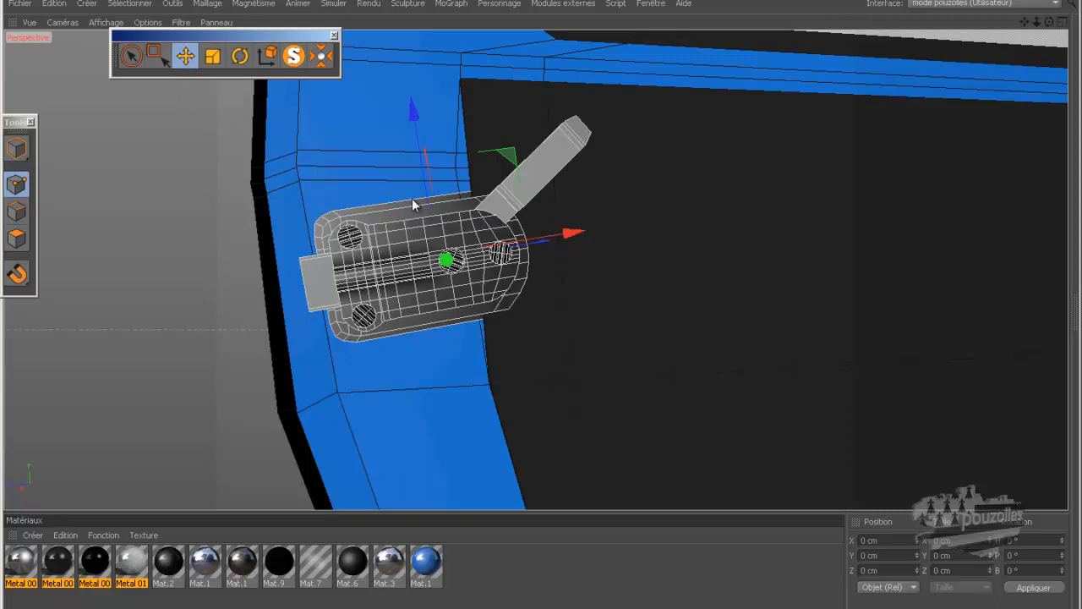
left_click_drag(1049, 22, 541, 304)
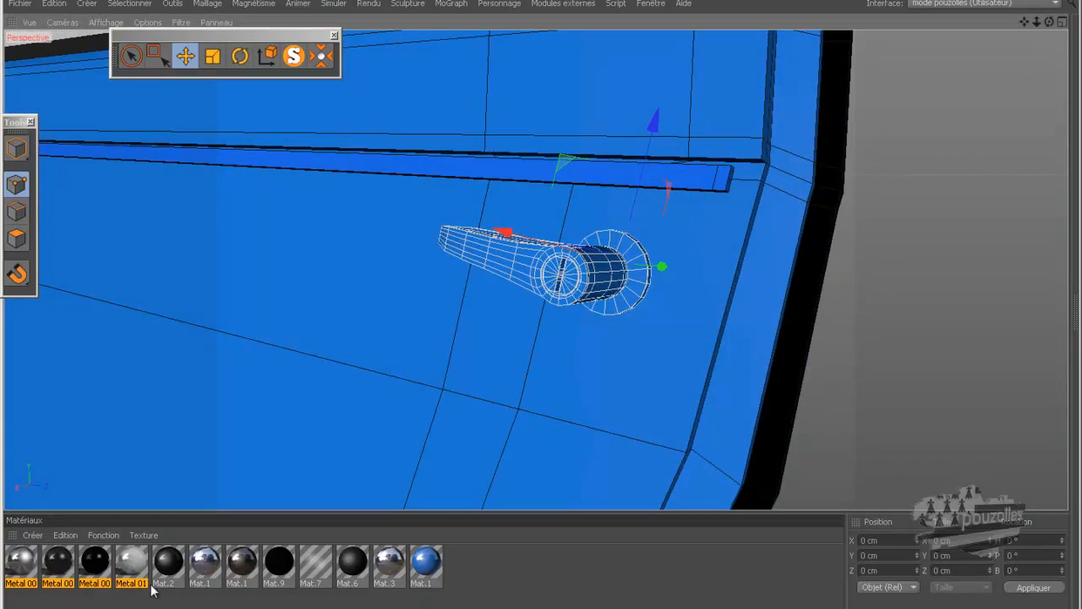
key("alt+Tab")
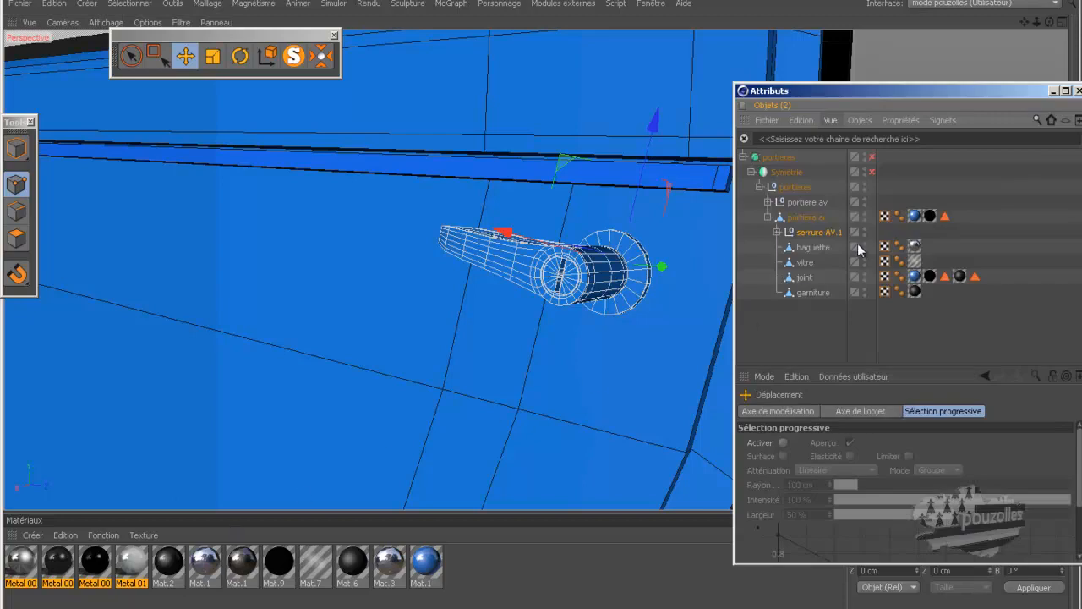
left_click(776, 231)
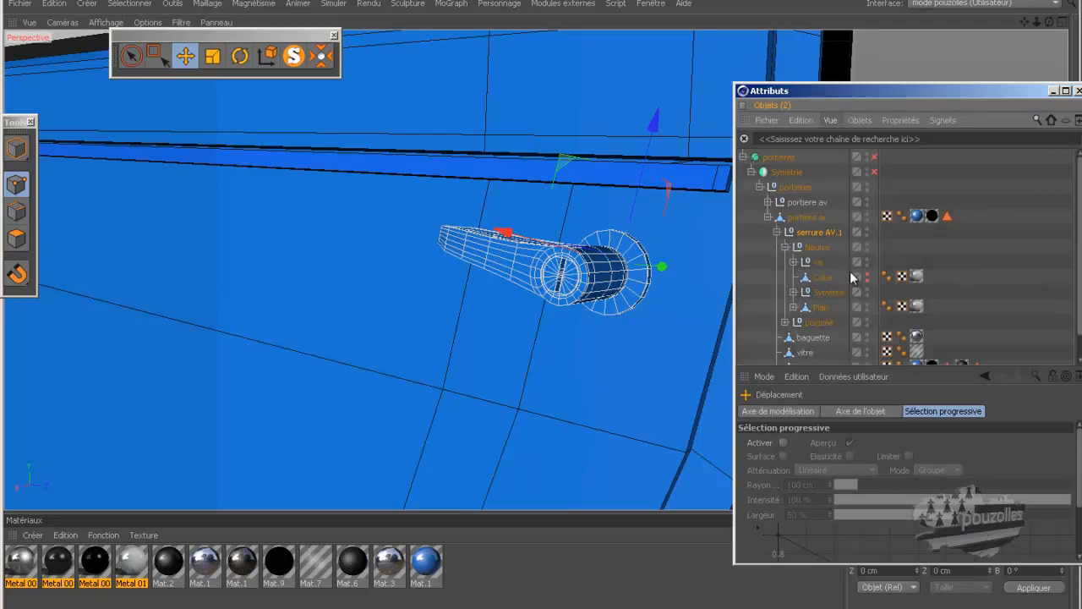
left_click(797, 323)
left_click(785, 323)
left_click(822, 338)
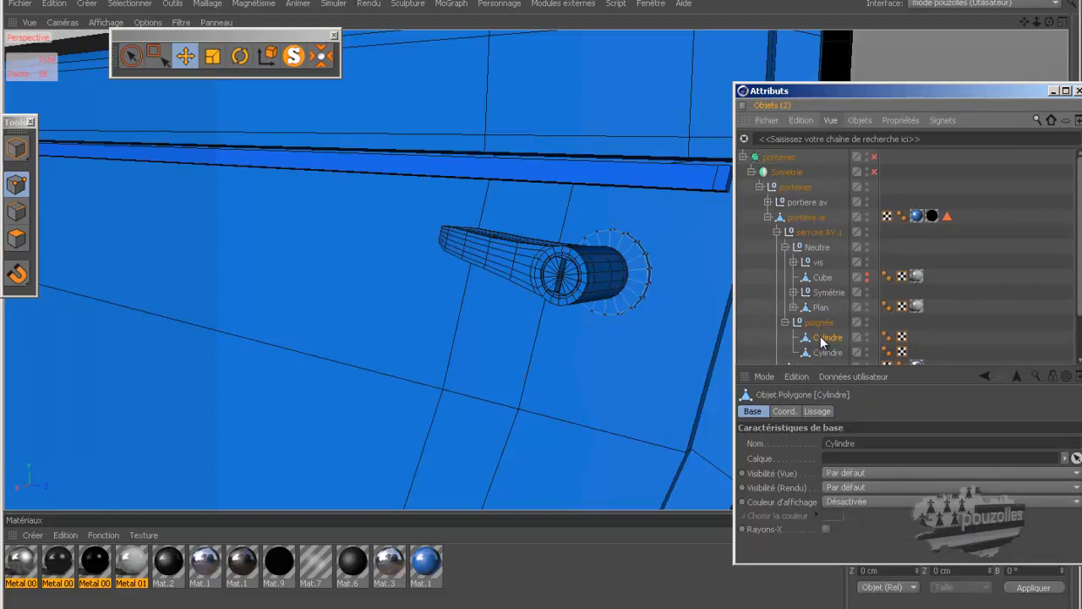
left_click(820, 352)
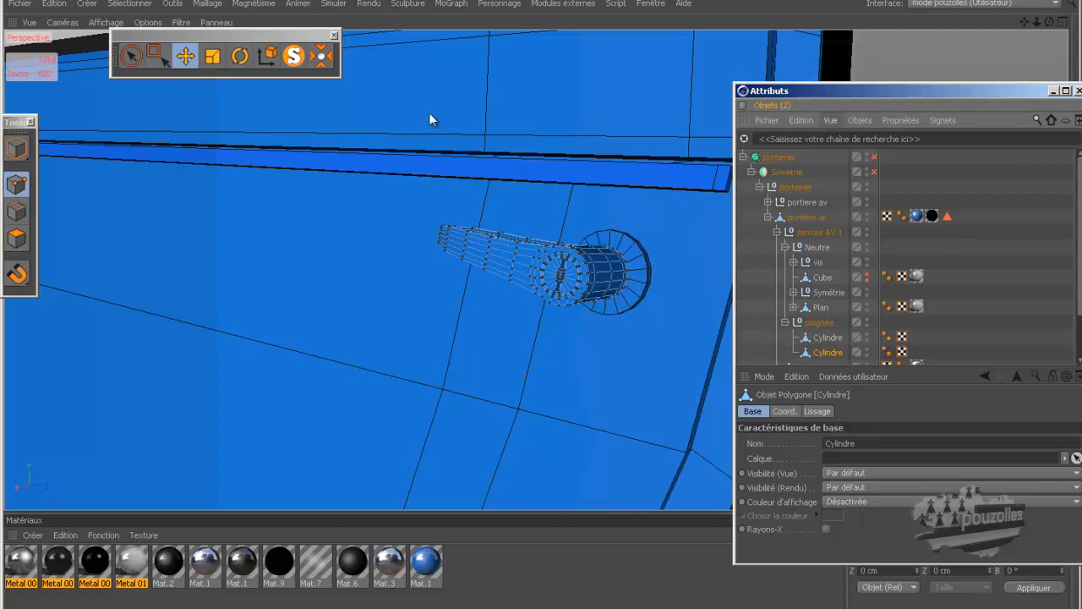
left_click(294, 55)
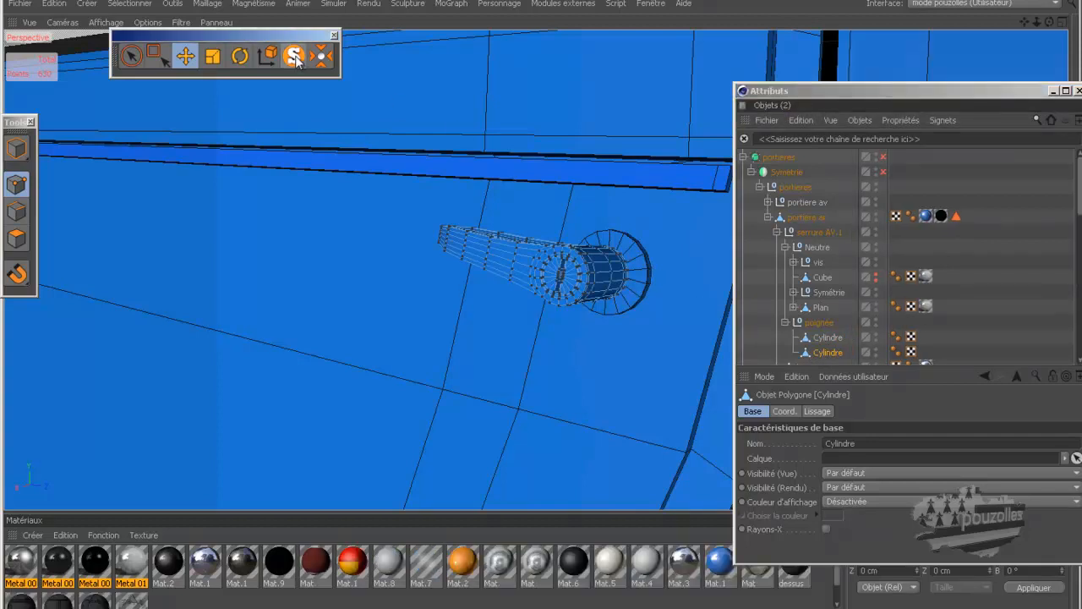
left_click(294, 56)
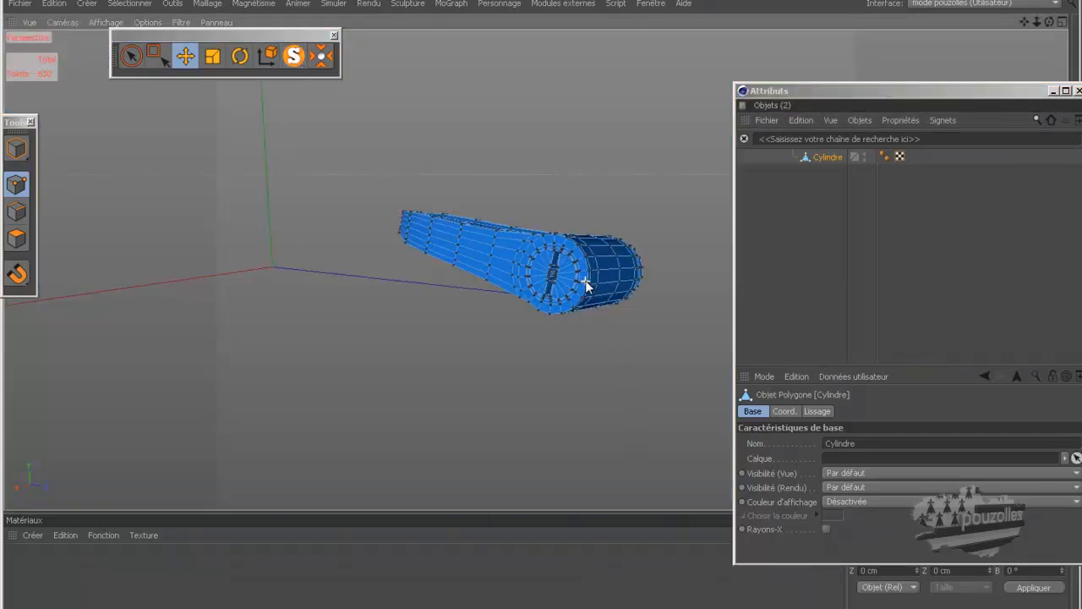
Examine the isolated handle's round end and its key slot in the perspective and side views.
scroll(585, 285, "up", 10)
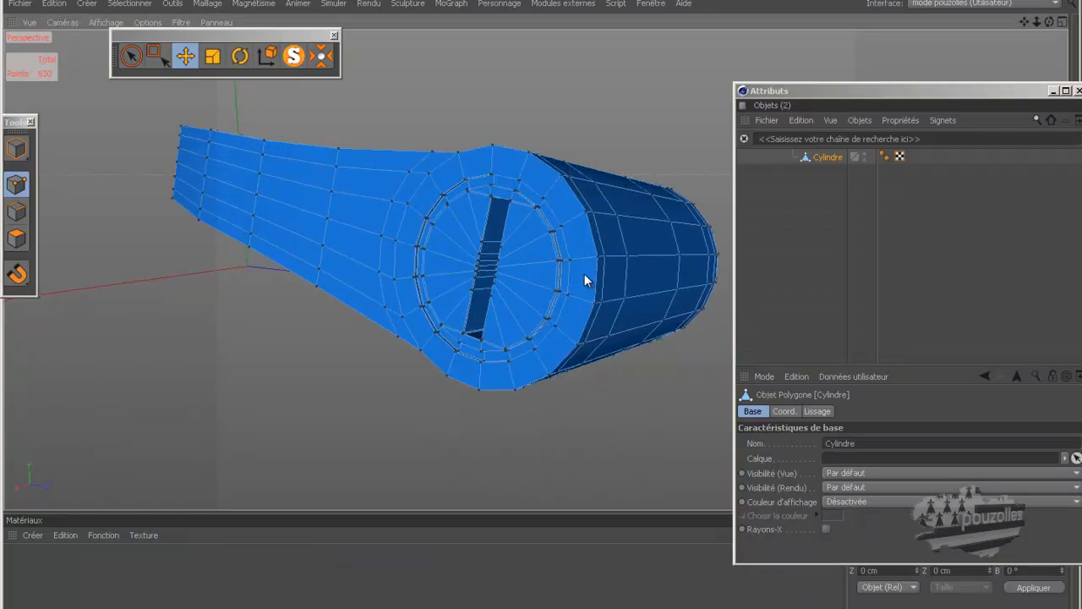
left_click_drag(1049, 21, 1051, 75)
left_click(1052, 90)
scroll(512, 307, "up", 8)
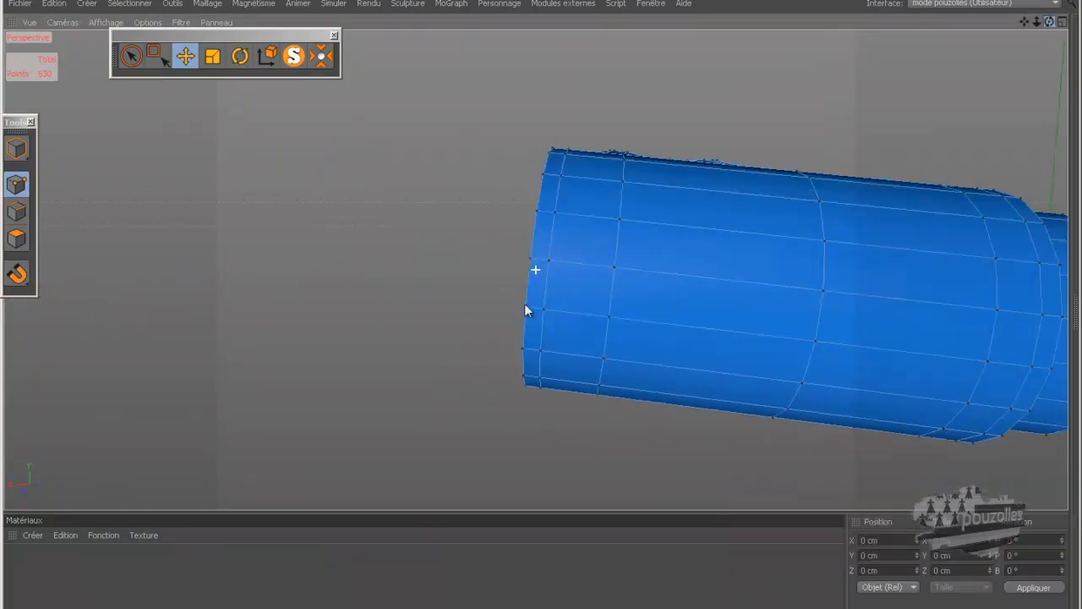
scroll(532, 304, "up", 10)
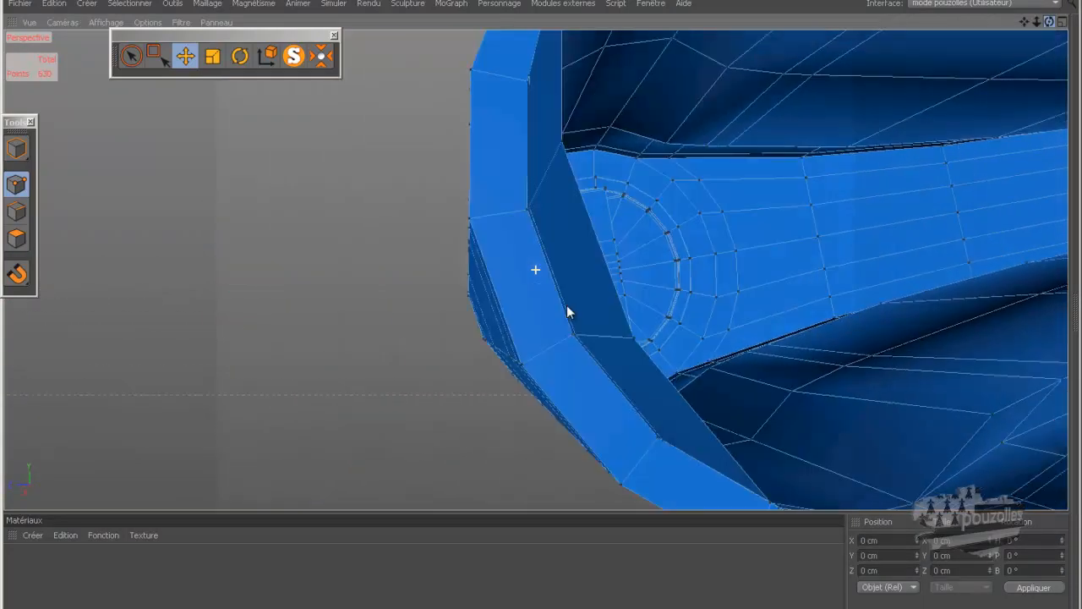
mouse_move(567, 306)
left_mouse_down("alt")
mouse_move(626, 313)
mouse_move(541, 306)
mouse_move(555, 307)
left_mouse_up("alt")
scroll(466, 258, "up", 5)
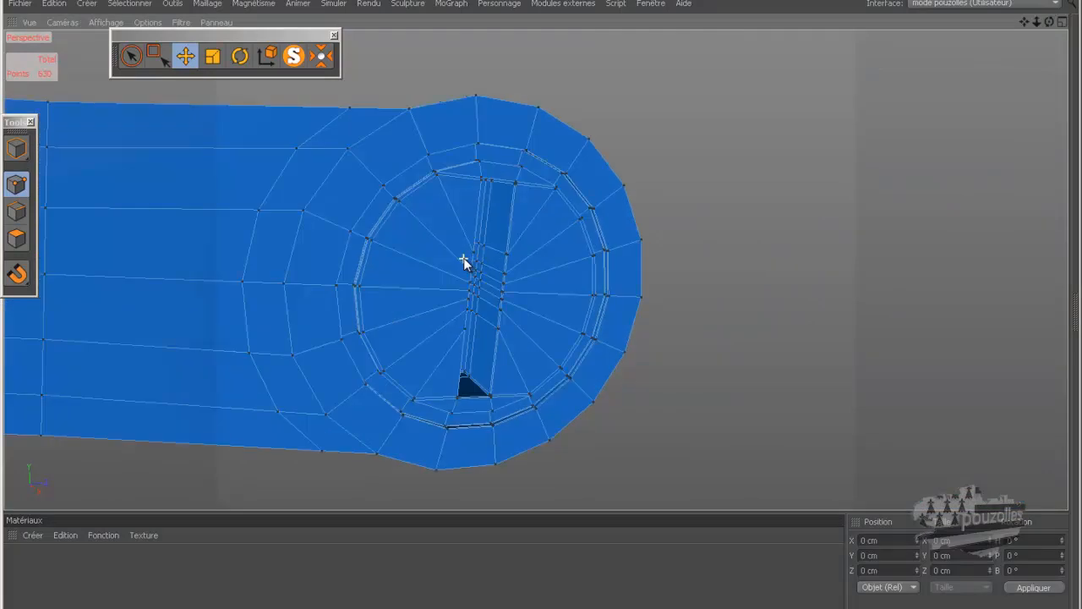
middle_click(487, 301)
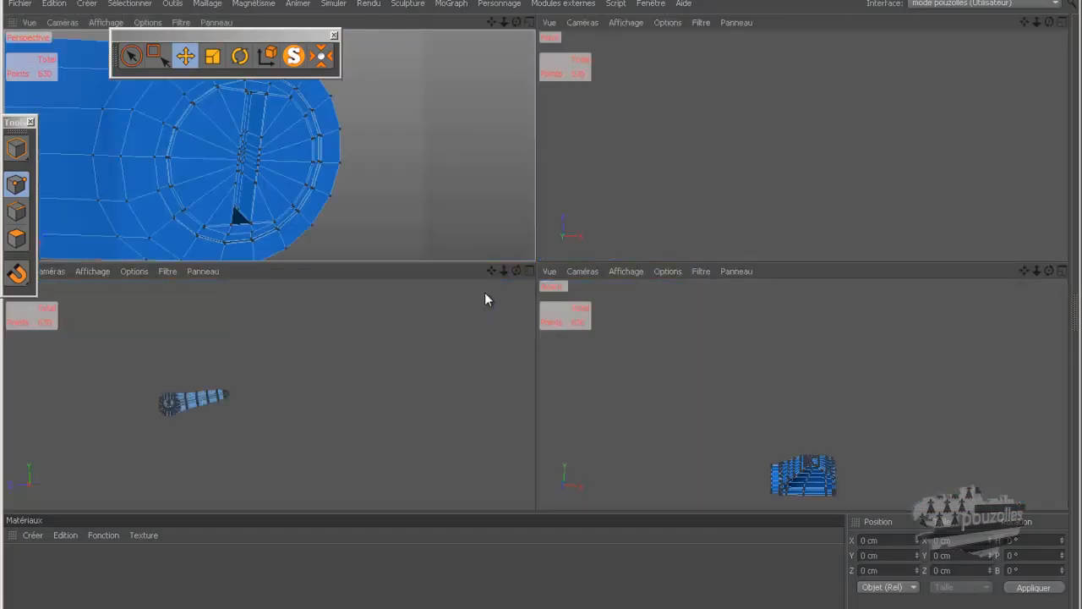
middle_click(182, 390)
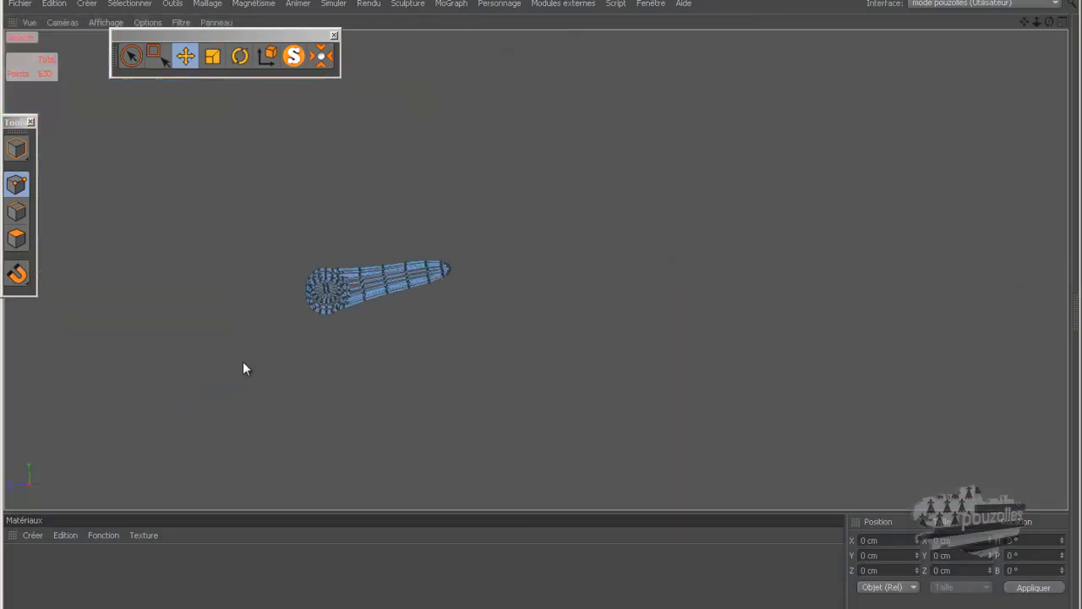
scroll(319, 293, "up", 8)
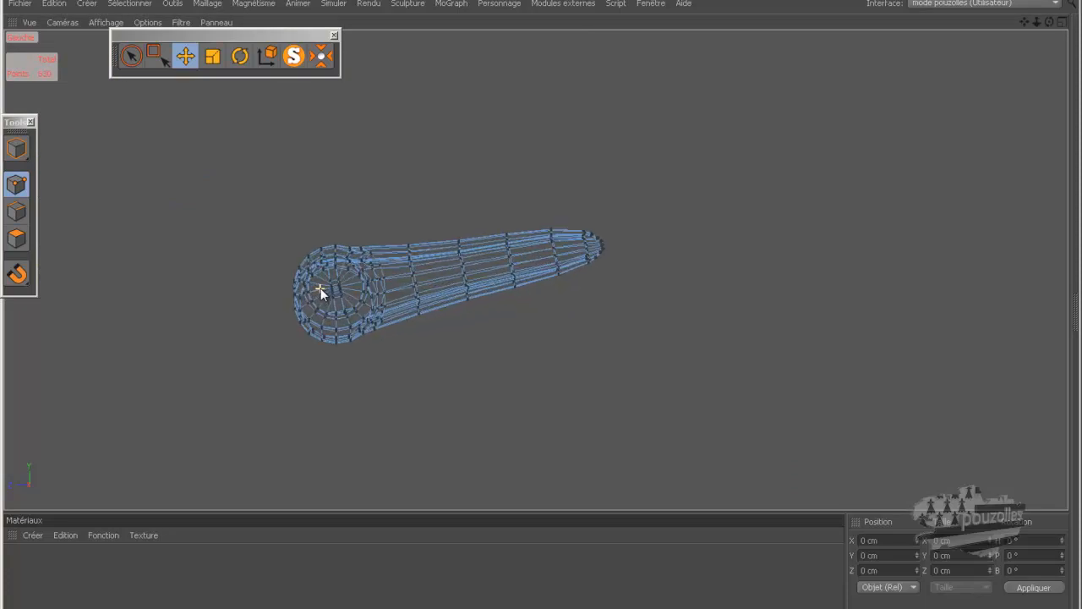
scroll(321, 287, "up", 4)
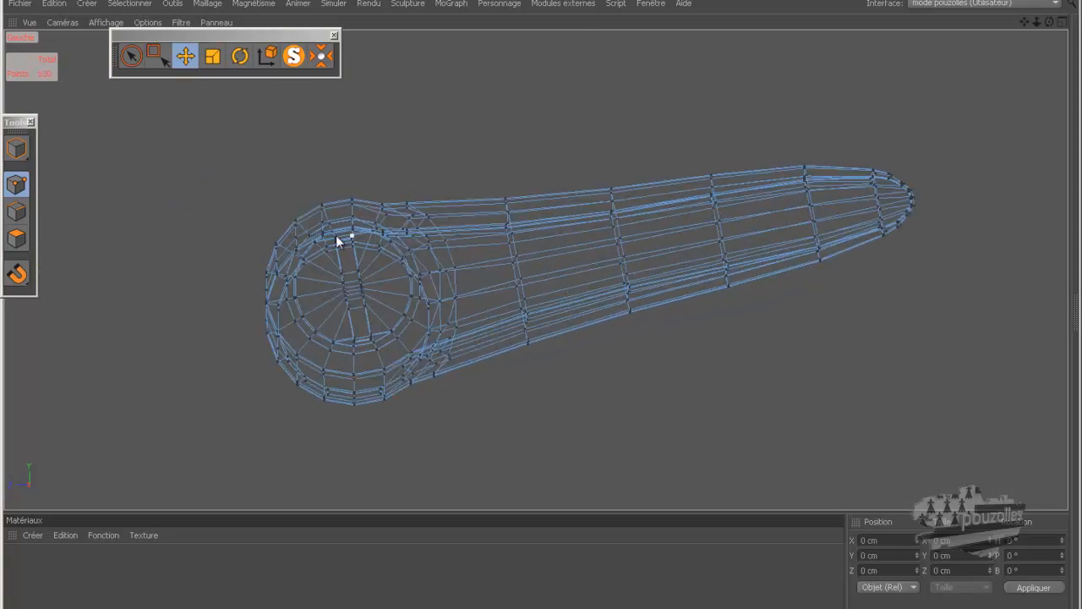
middle_click(221, 267)
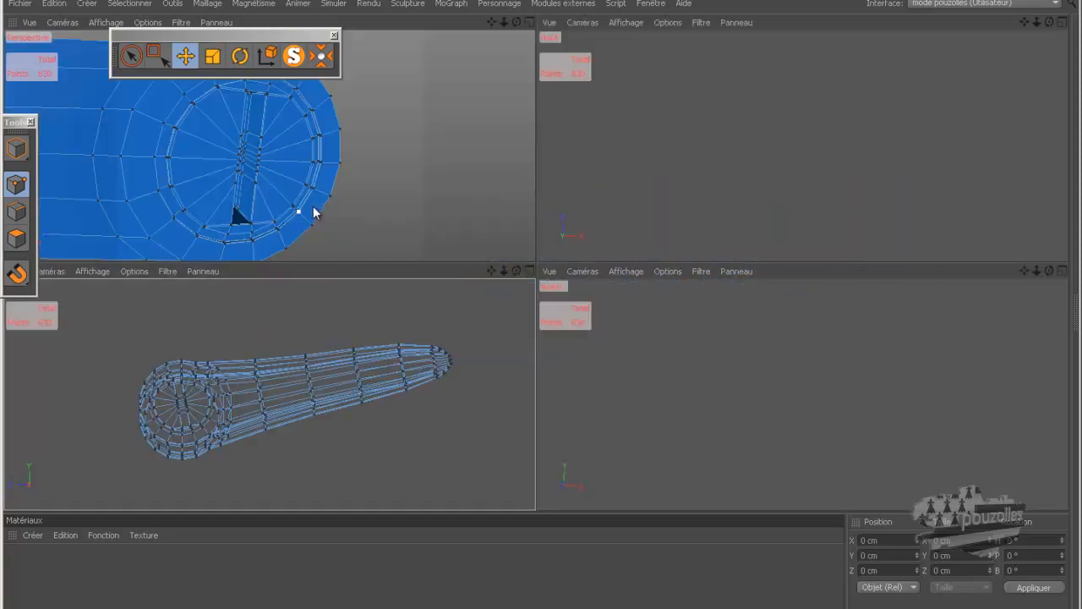
middle_click(312, 206)
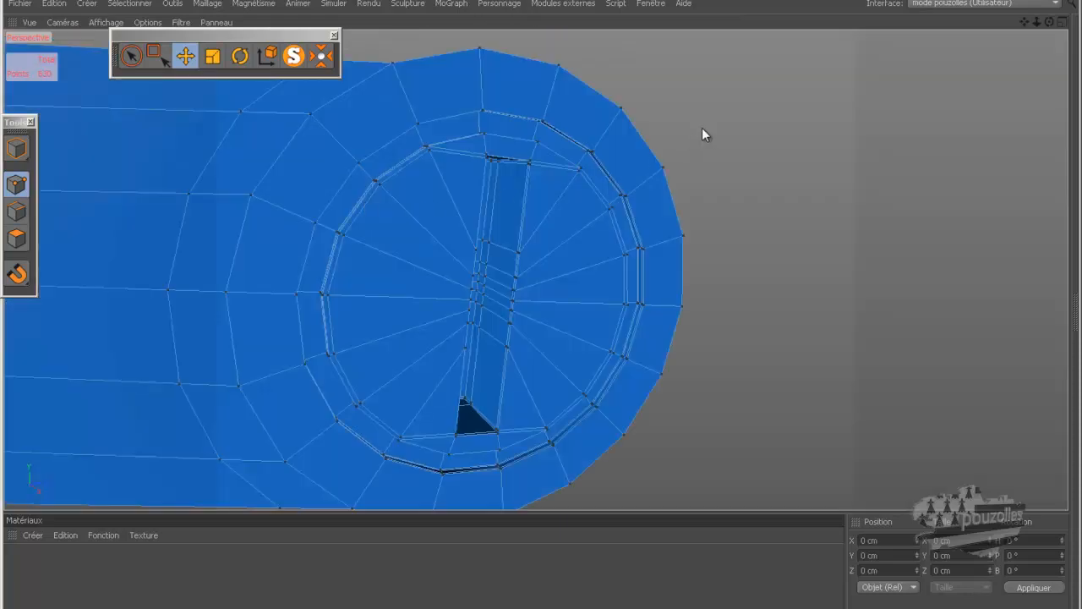
Try to delete the outermost point loop around the lock barrel on the handle's round end.
key("m")
key("d")
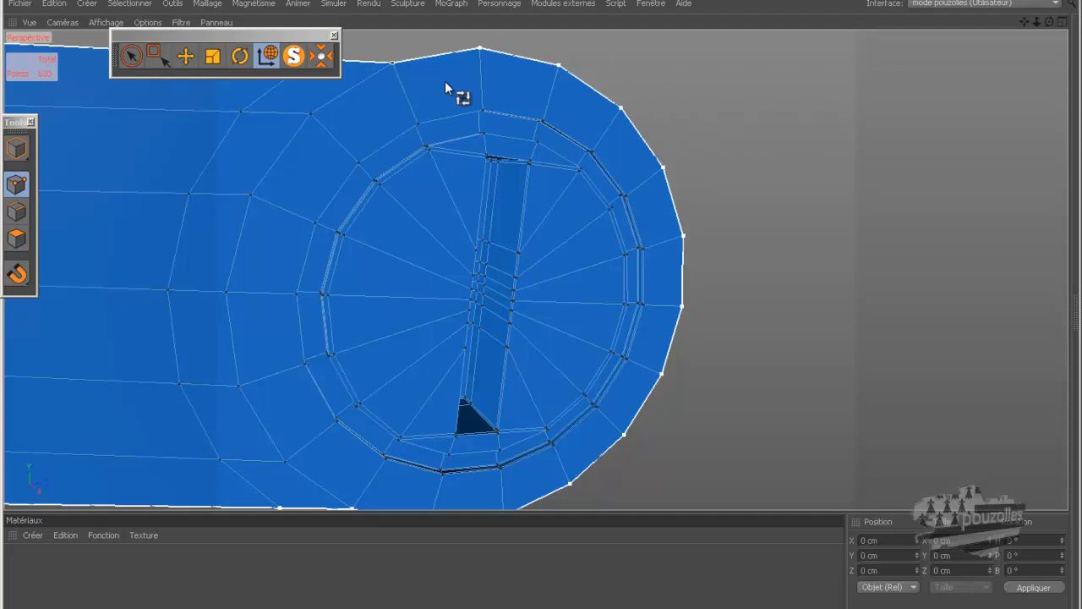
left_click(457, 111)
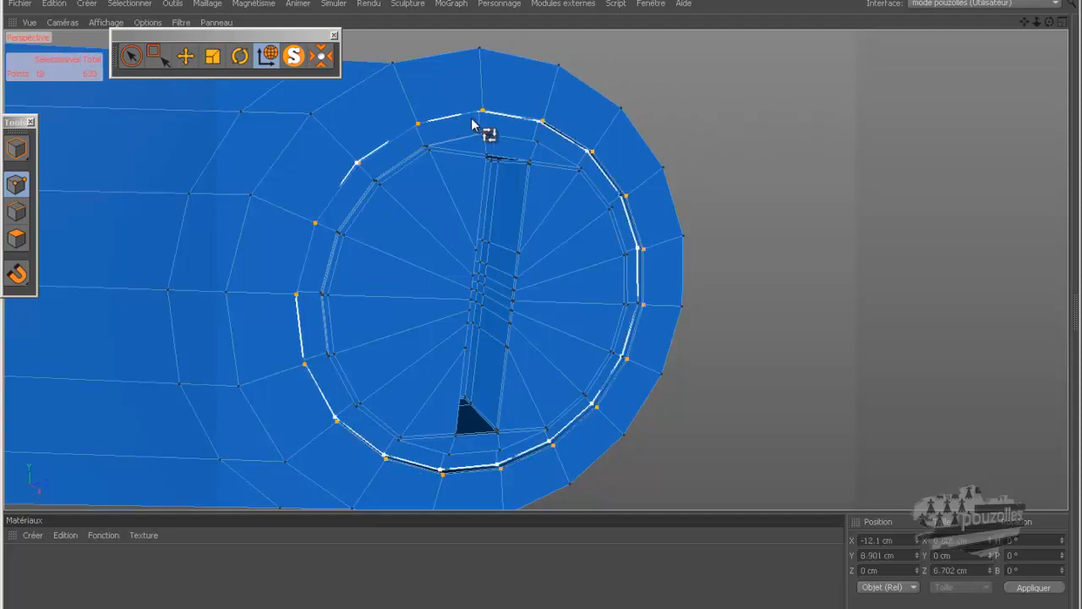
key("Delete")
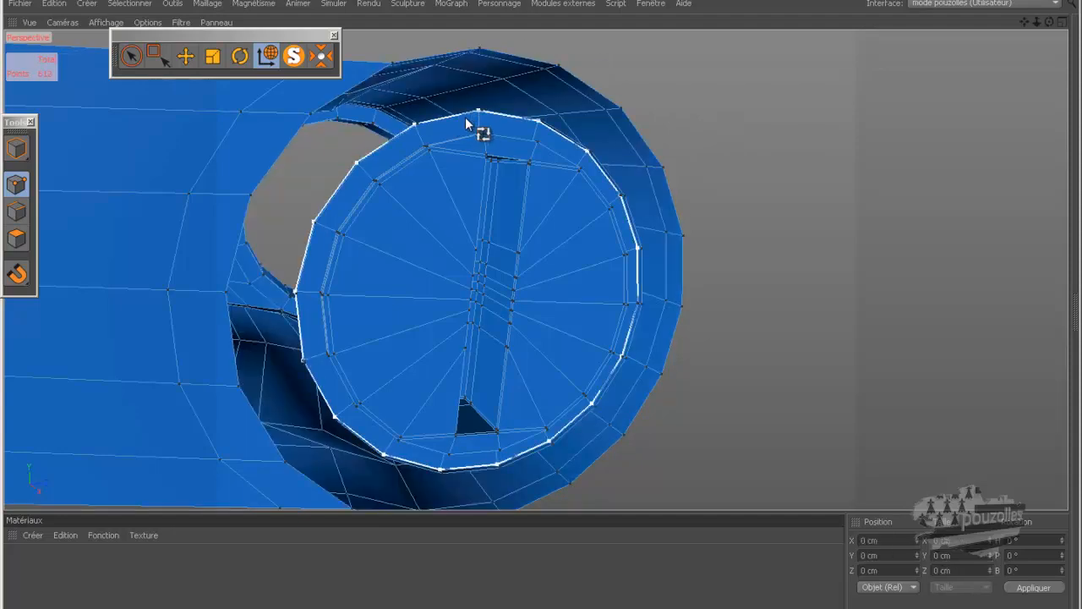
left_click_drag(1049, 22, 541, 306)
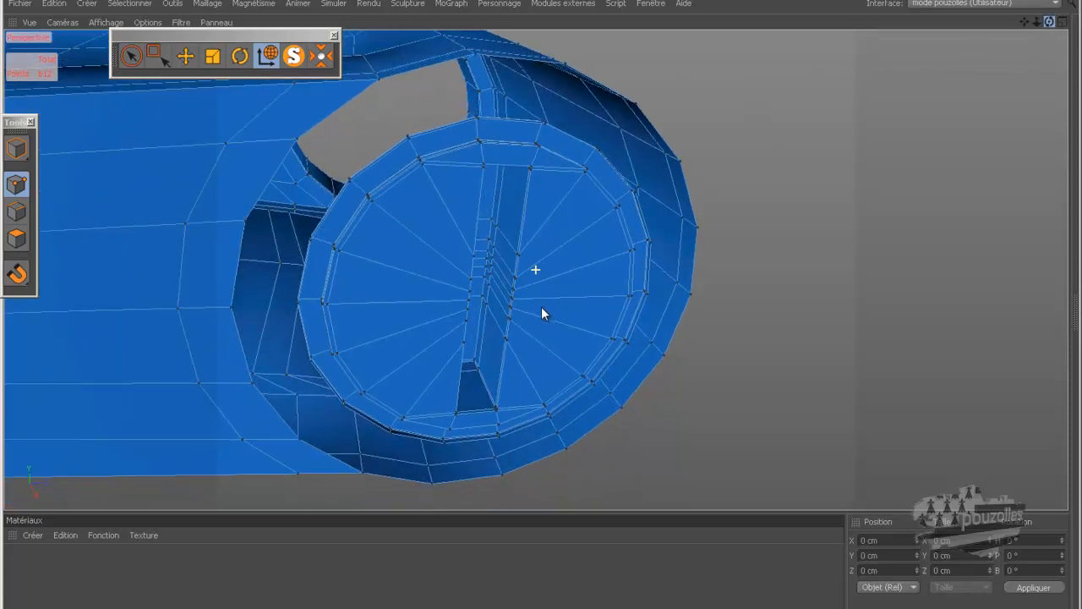
left_click(54, 4)
left_click(68, 25)
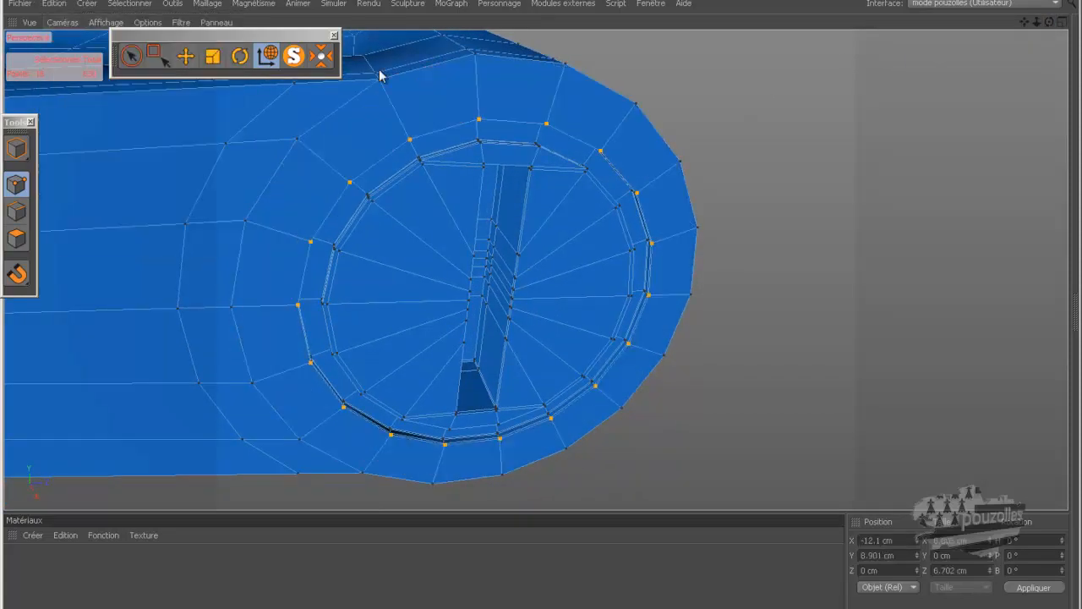
Remove the lock barrel face from the handle's round end by deleting its concentric point loops one after another.
left_click(437, 153)
key("Delete")
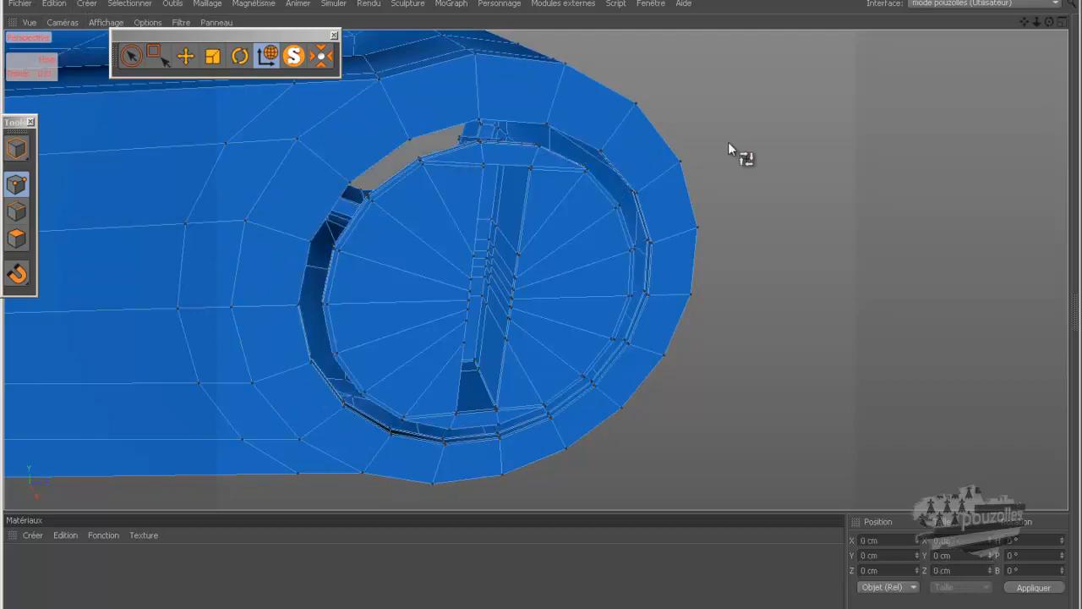
left_click(435, 153)
key("Delete")
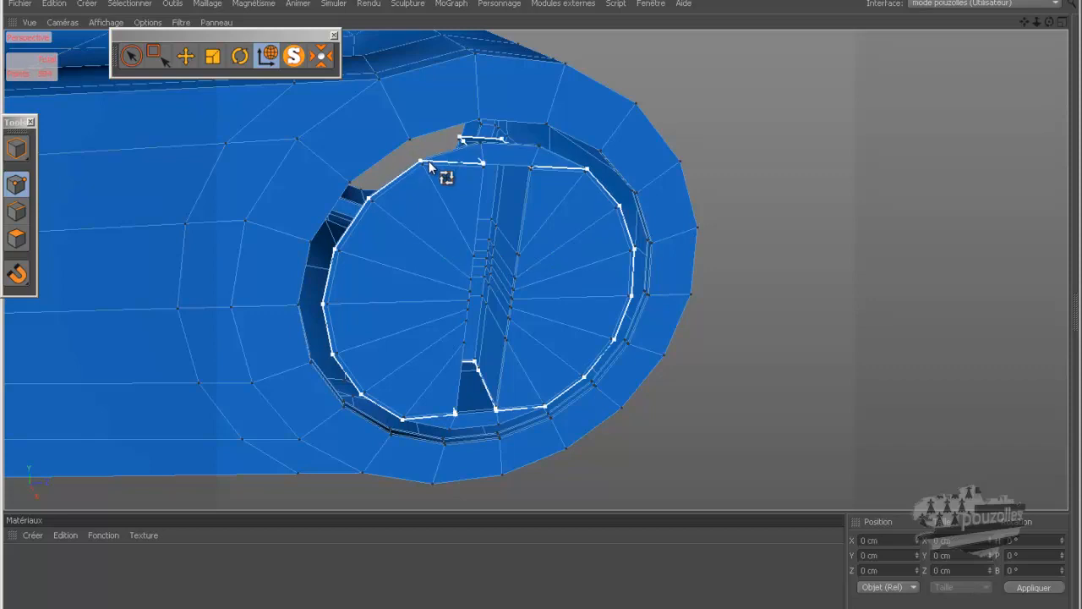
left_click(429, 166)
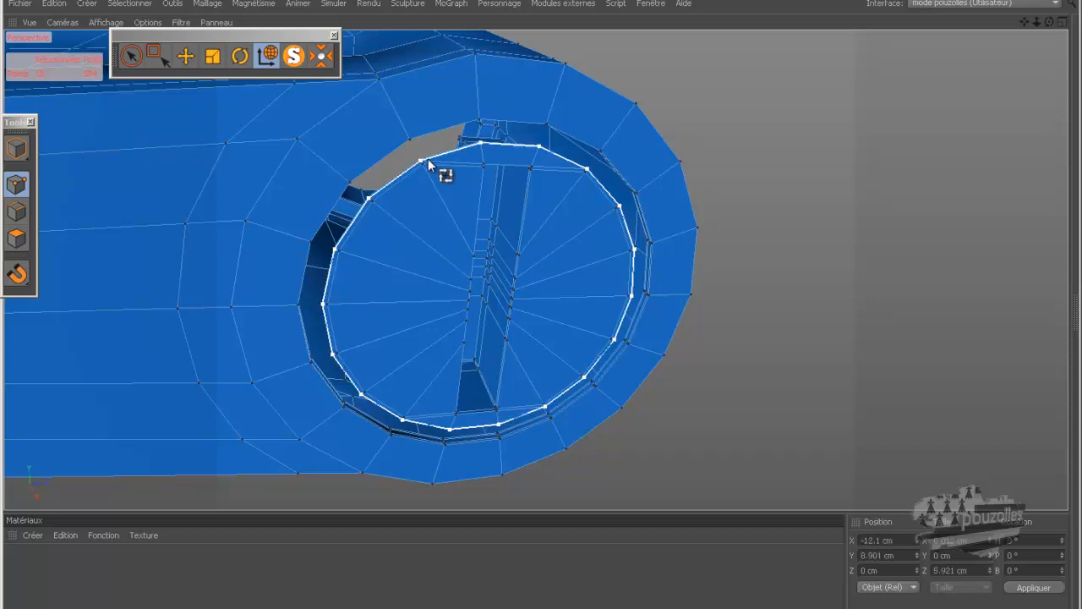
left_click(460, 170)
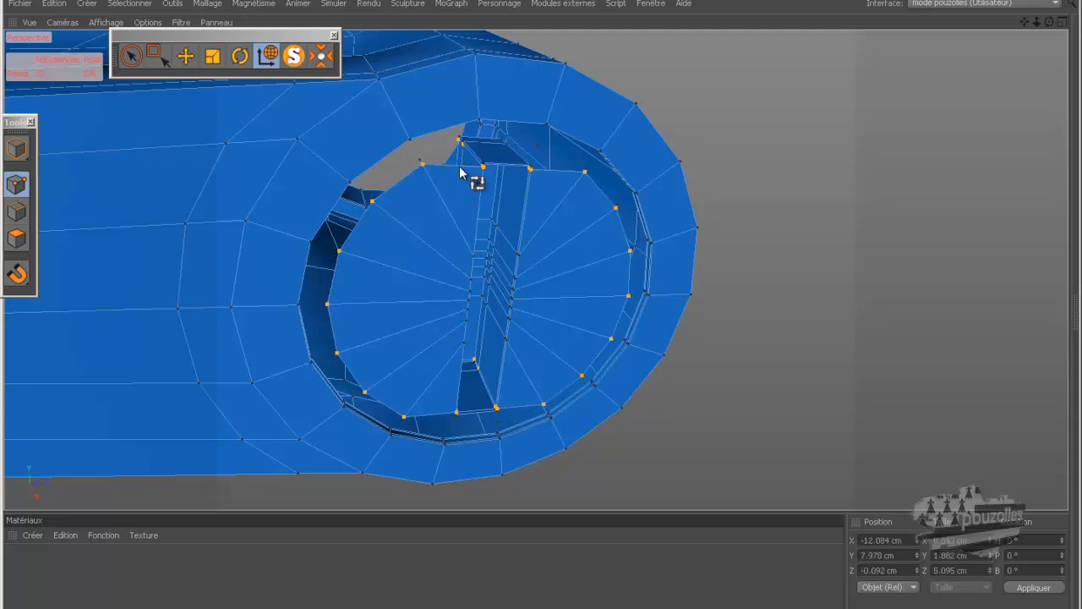
key("Delete")
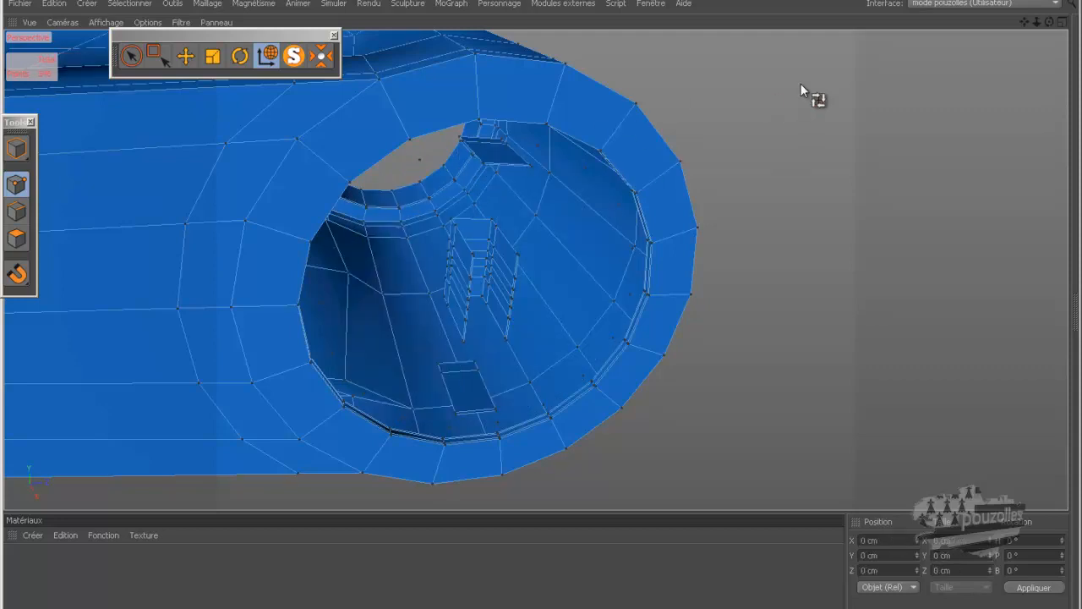
Delete the leftover upper slot plate and the central key slot block inside the handle's opening.
left_click_drag(539, 305, 541, 305)
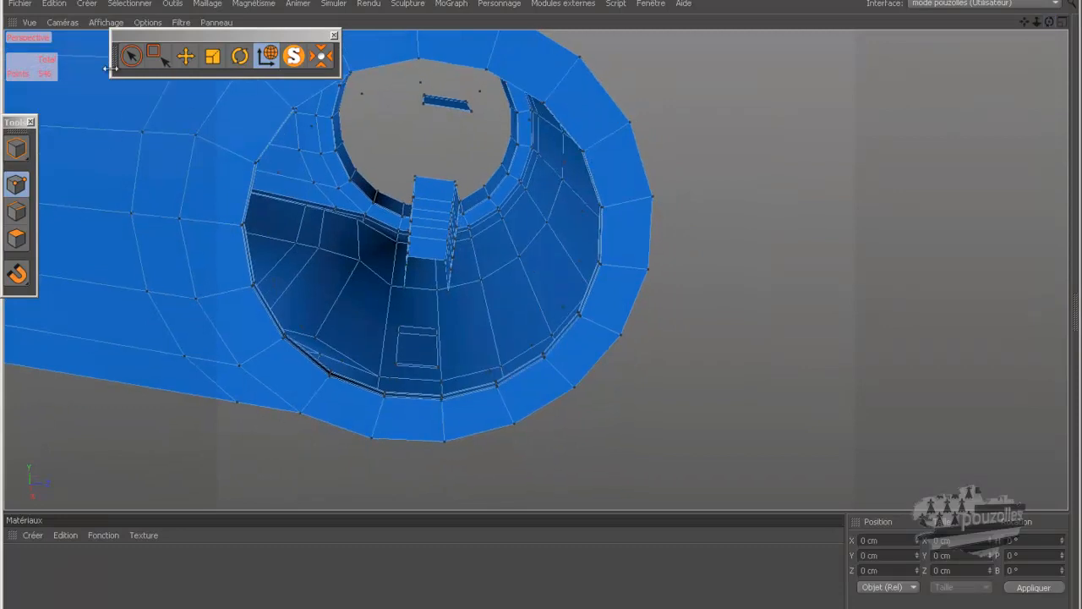
left_click(130, 56)
left_click_drag(432, 103, 473, 107)
key("Delete")
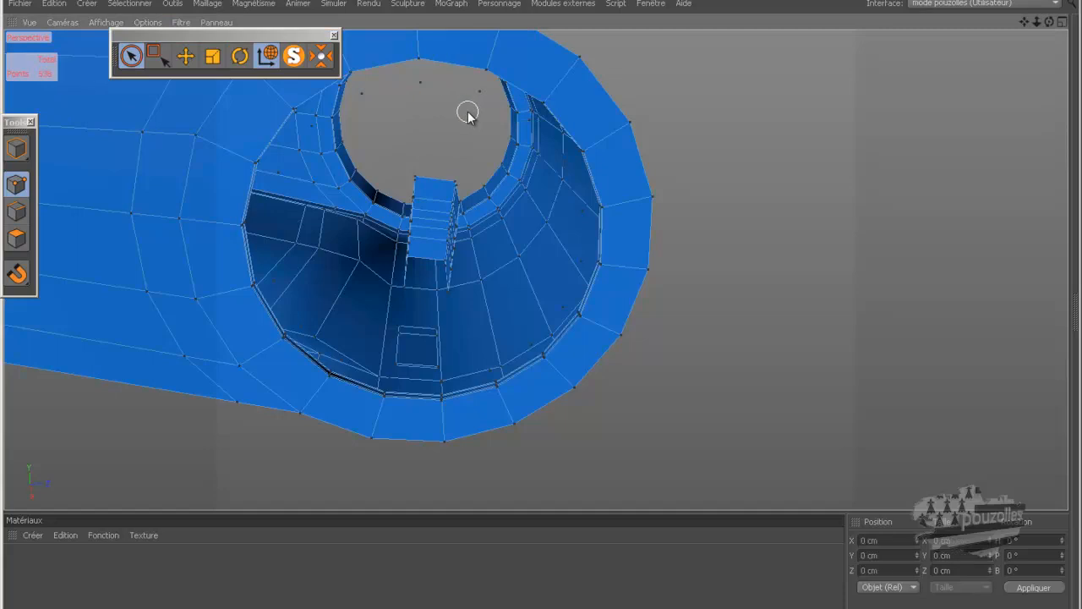
left_click_drag(1049, 22, 541, 318)
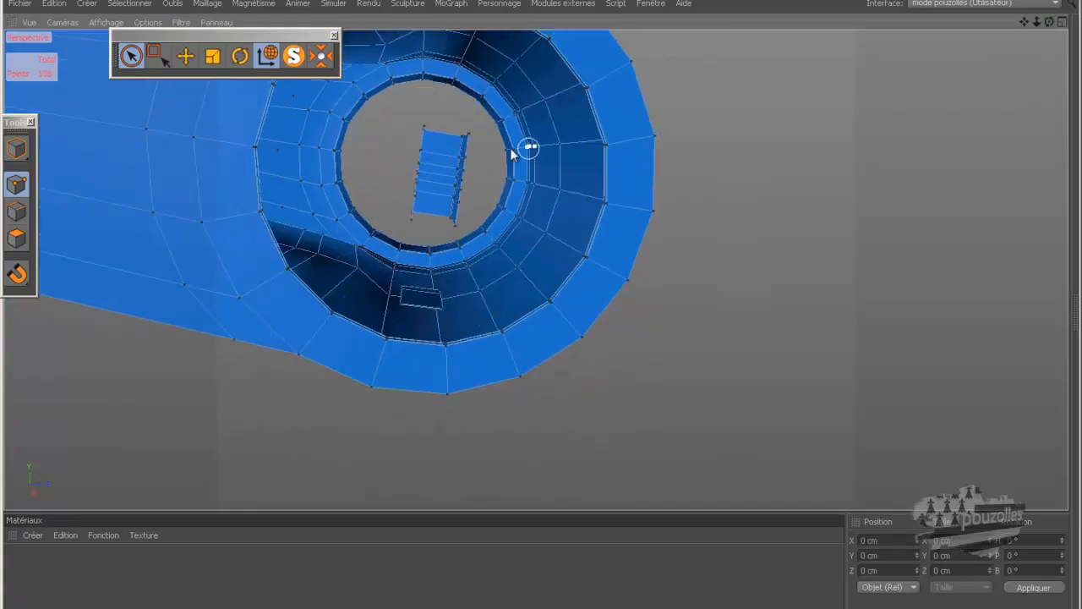
mouse_move(466, 134)
left_mouse_down()
mouse_move(449, 215)
mouse_move(437, 220)
mouse_move(418, 193)
mouse_move(431, 140)
mouse_move(449, 169)
left_mouse_up()
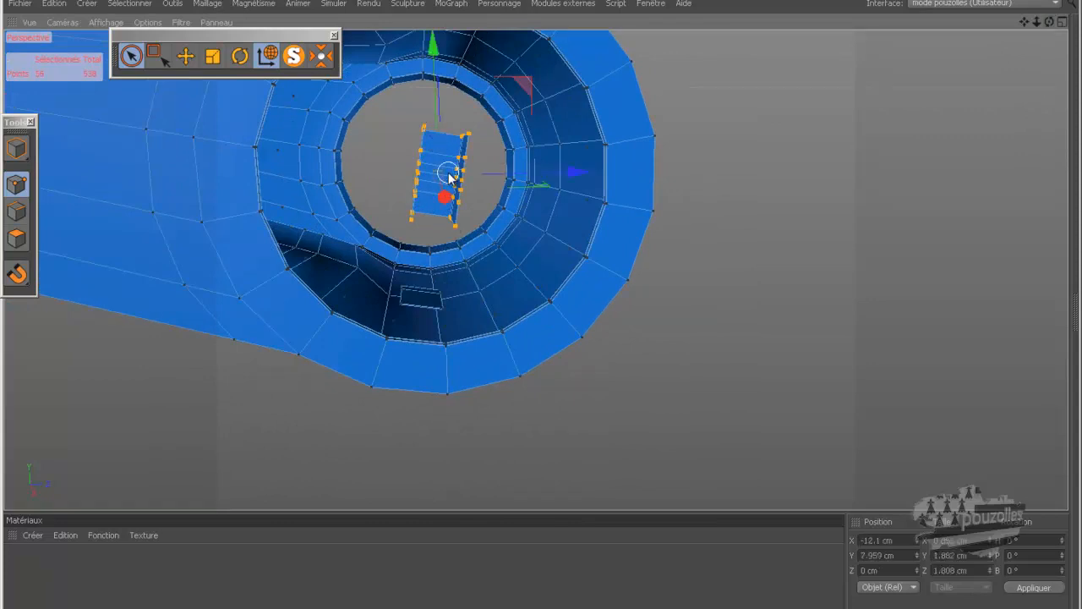
key("Delete")
Delete the last leftover slot plate near the lower edge of the handle's opening.
left_click_drag(1049, 23, 542, 303)
mouse_move(401, 239)
left_mouse_down()
mouse_move(410, 253)
mouse_move(447, 255)
mouse_move(444, 238)
mouse_move(435, 244)
mouse_move(449, 225)
left_mouse_up()
key("Return")
key("Delete")
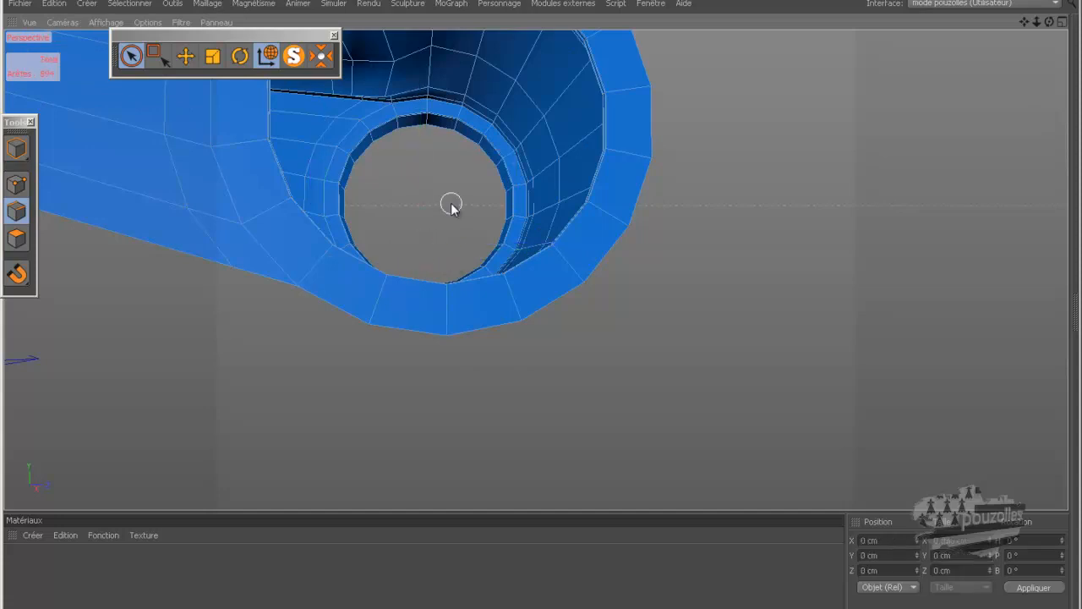
left_click(16, 184)
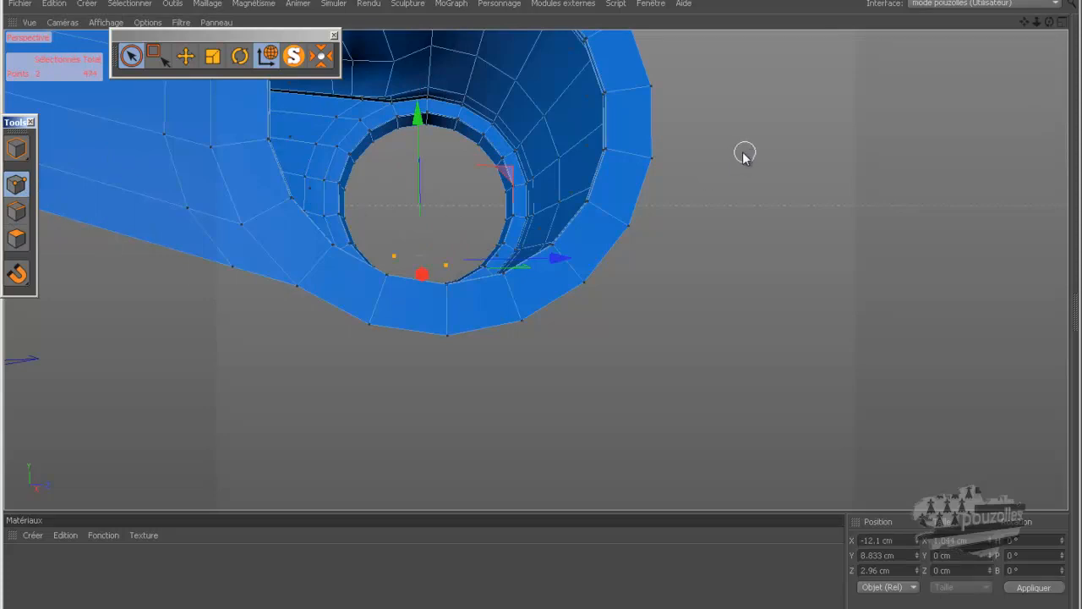
key("Delete")
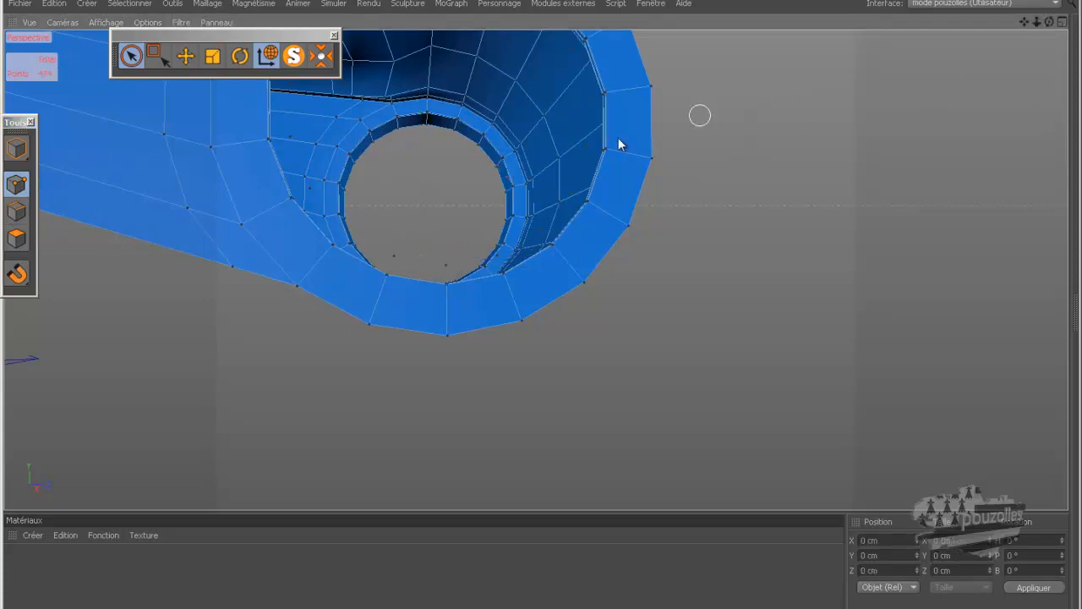
Start a loop selection along the thin inner rim of the handle's opening.
left_click_drag(1052, 24, 550, 309)
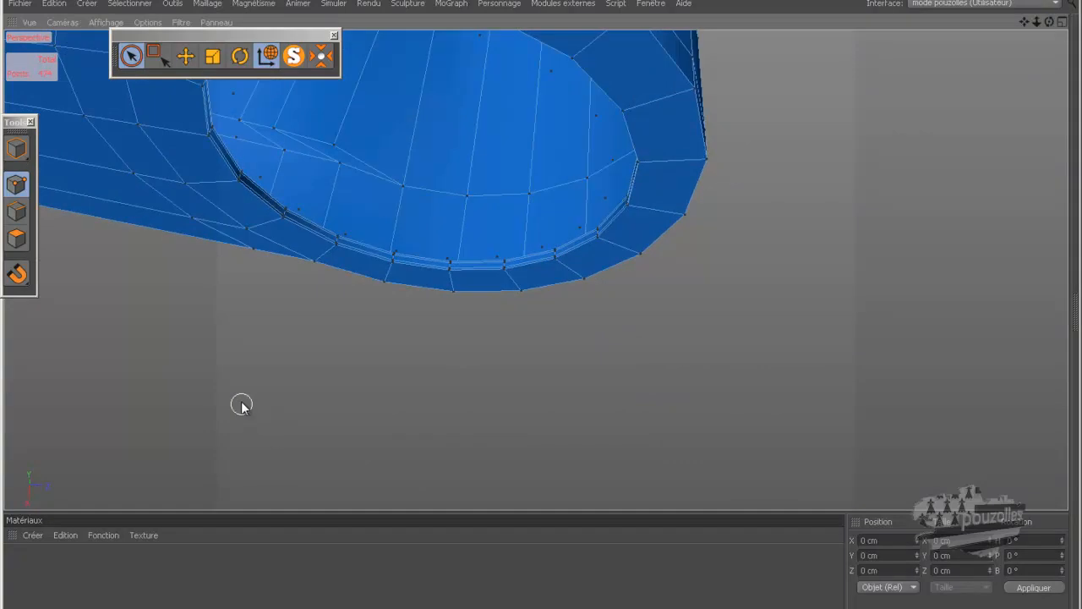
key("m")
key("q")
scroll(435, 249, "up", 6)
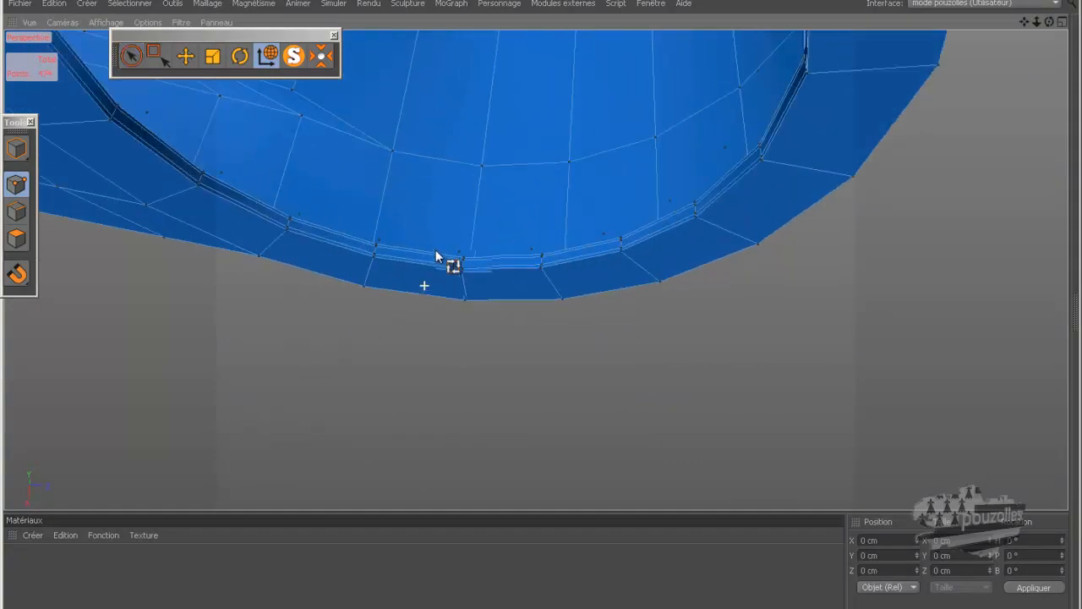
Remove the two extra edge loops just inside the rim of the handle's round opening using loop selection.
left_click(413, 254)
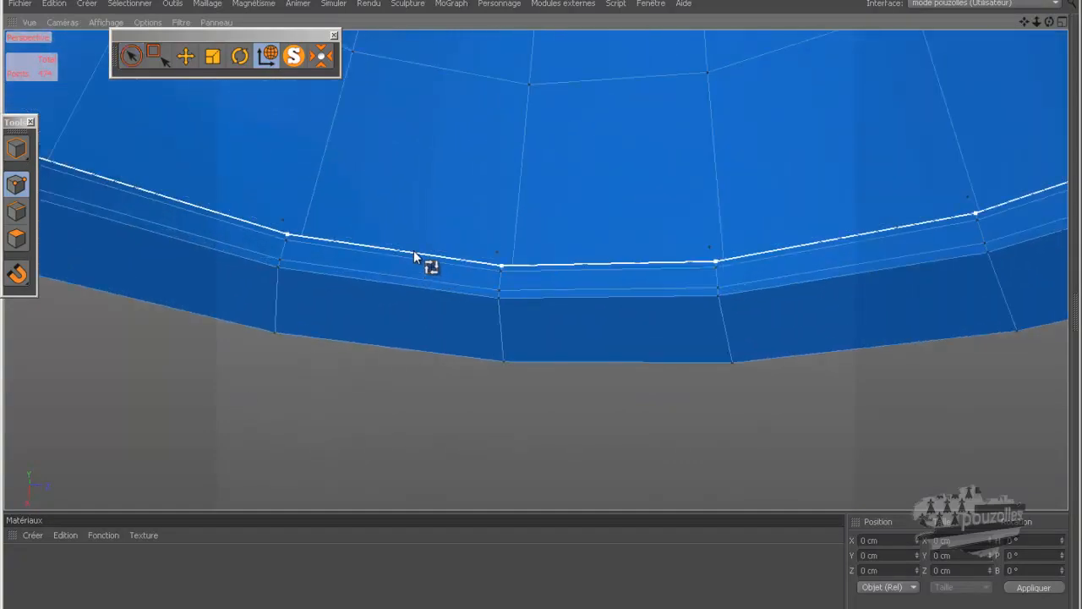
left_click(425, 278)
left_click(422, 262)
left_click(413, 276)
left_click(411, 277)
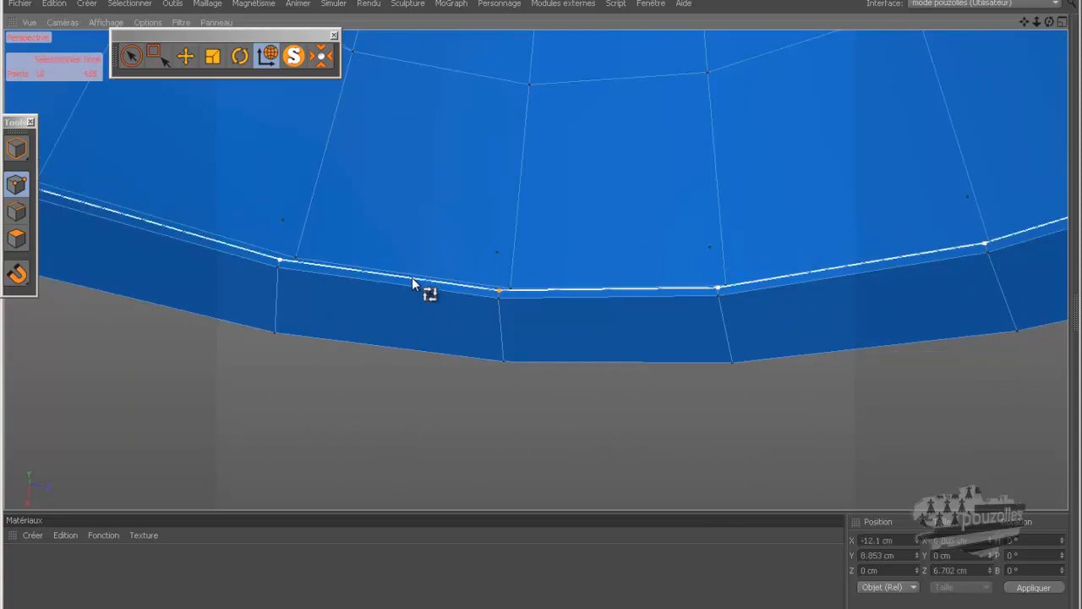
left_click(422, 359)
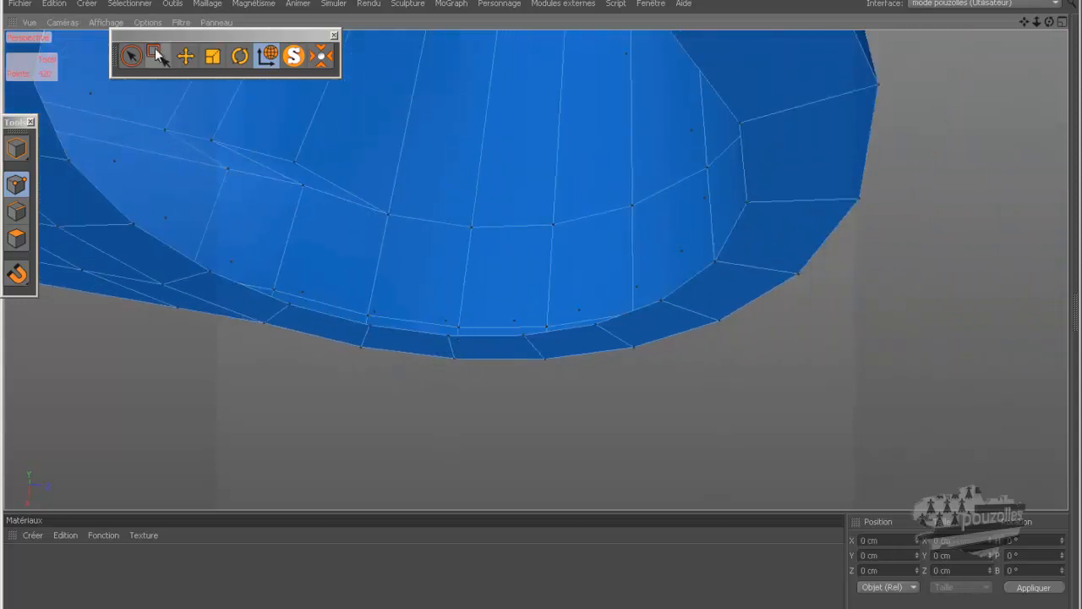
Check the stray points left around the opening and clear them from the mesh with the Optimiser command.
left_click(151, 54)
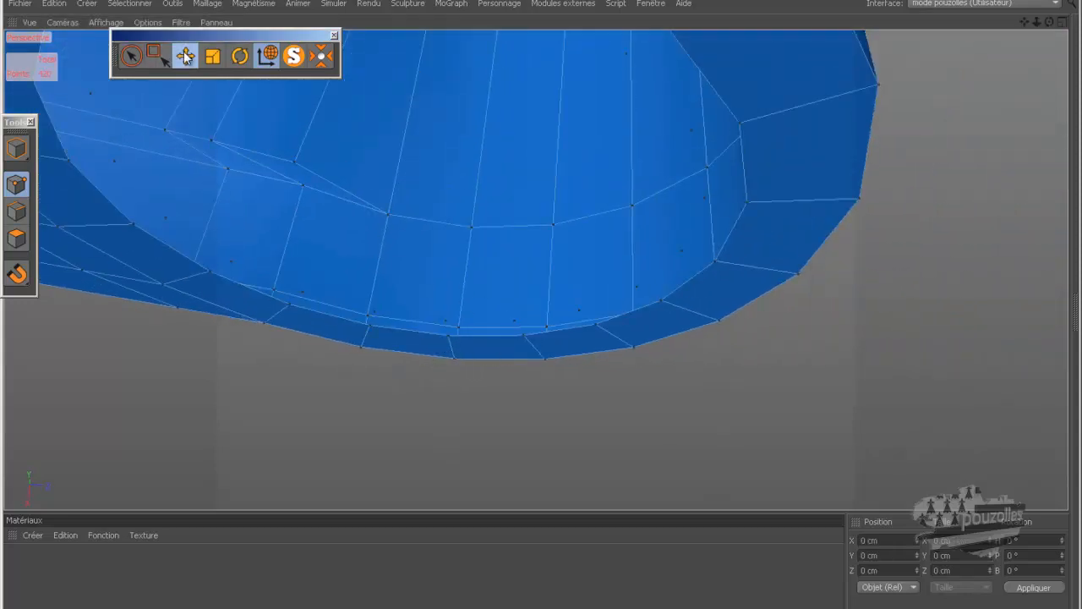
left_click(515, 321)
left_click(691, 131)
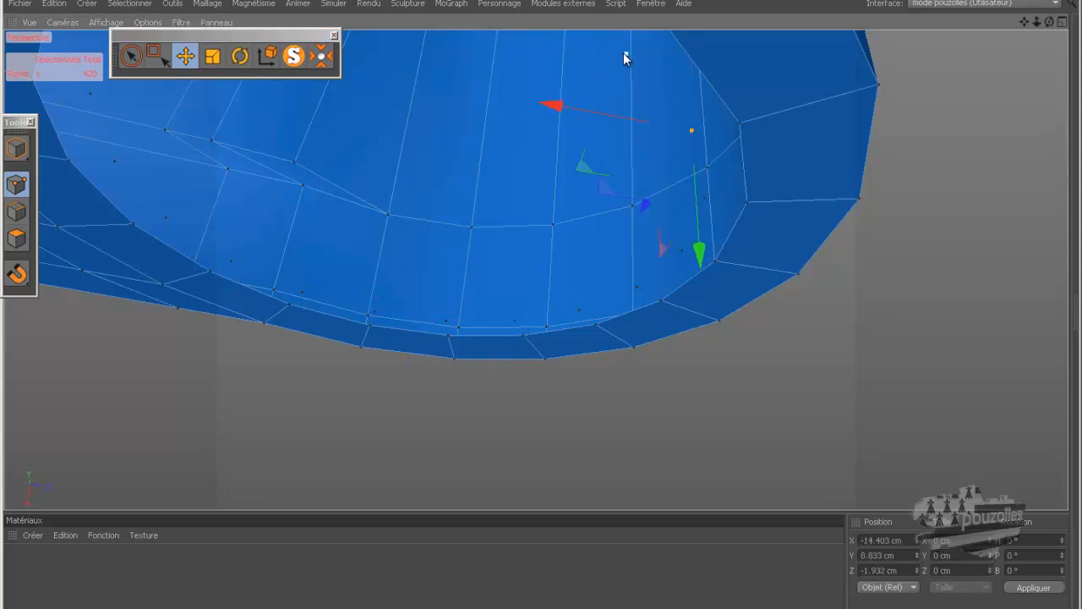
left_click(625, 53)
left_click(727, 374)
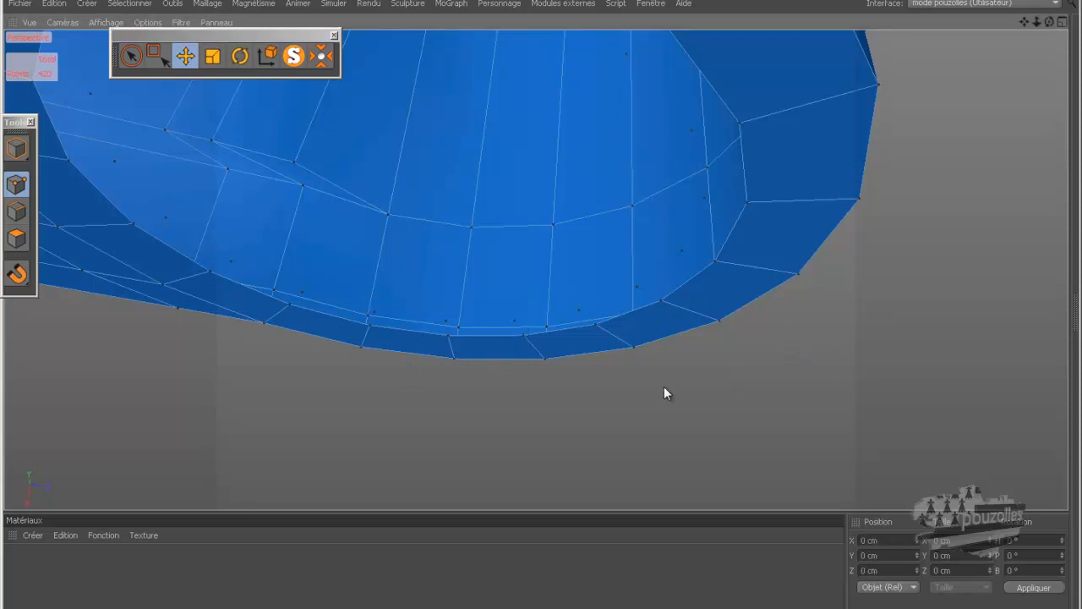
right_click(550, 146)
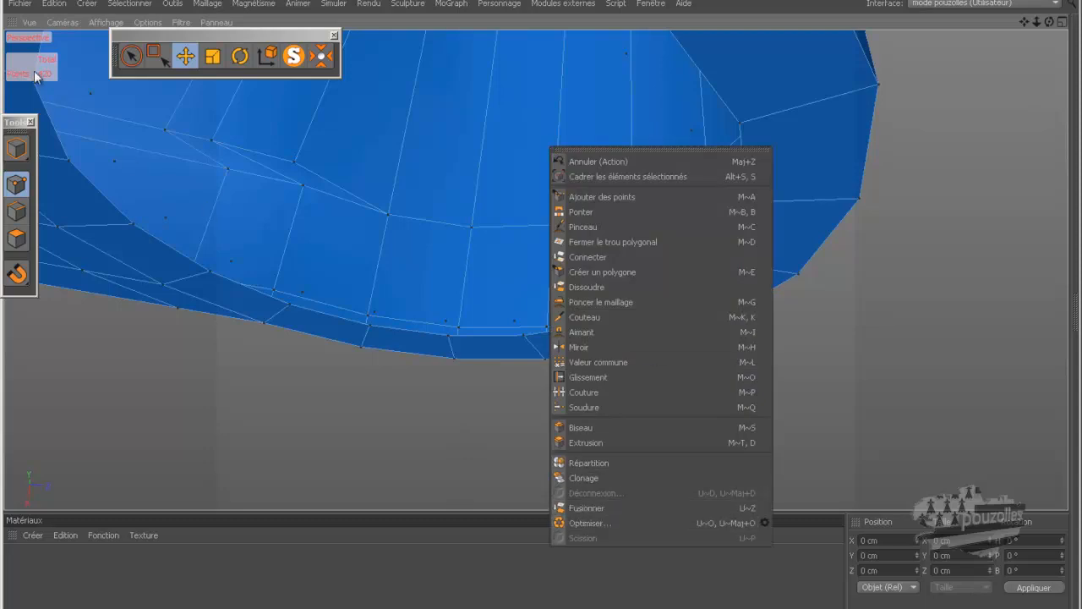
left_click(580, 522)
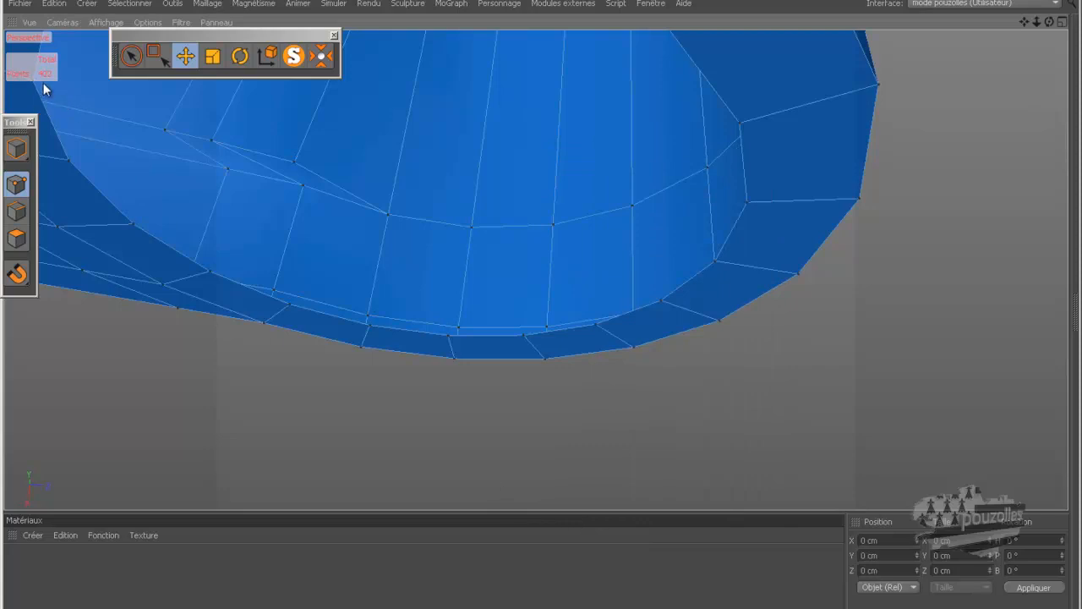
Show the whole car again instead of only the handle and re-enable the smoothing on the portieres object.
left_click_drag(243, 410, 499, 455, "alt")
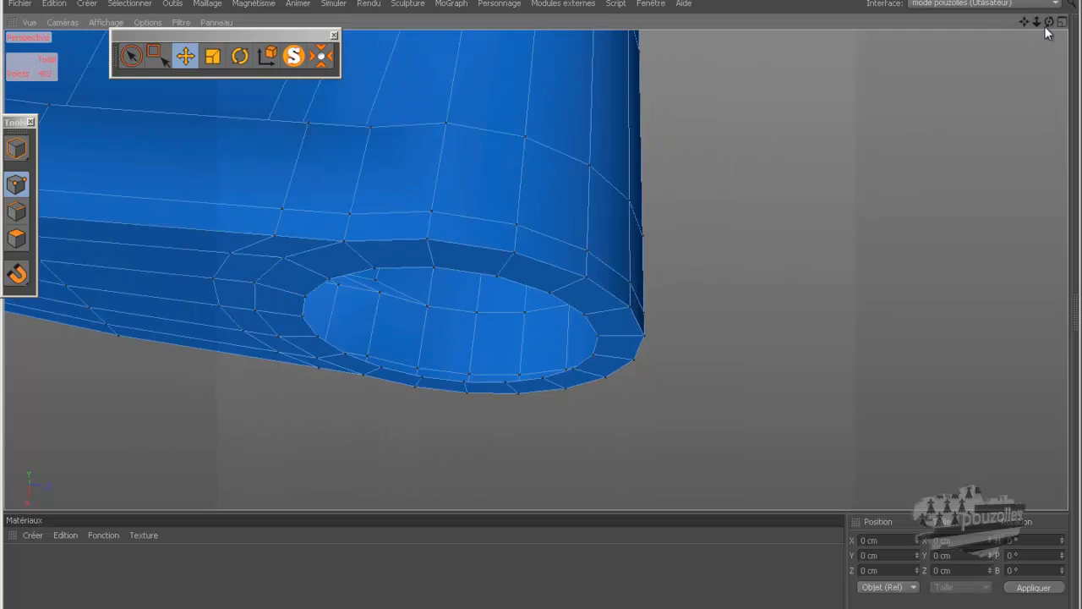
left_click_drag(541, 301, 910, 198, "alt")
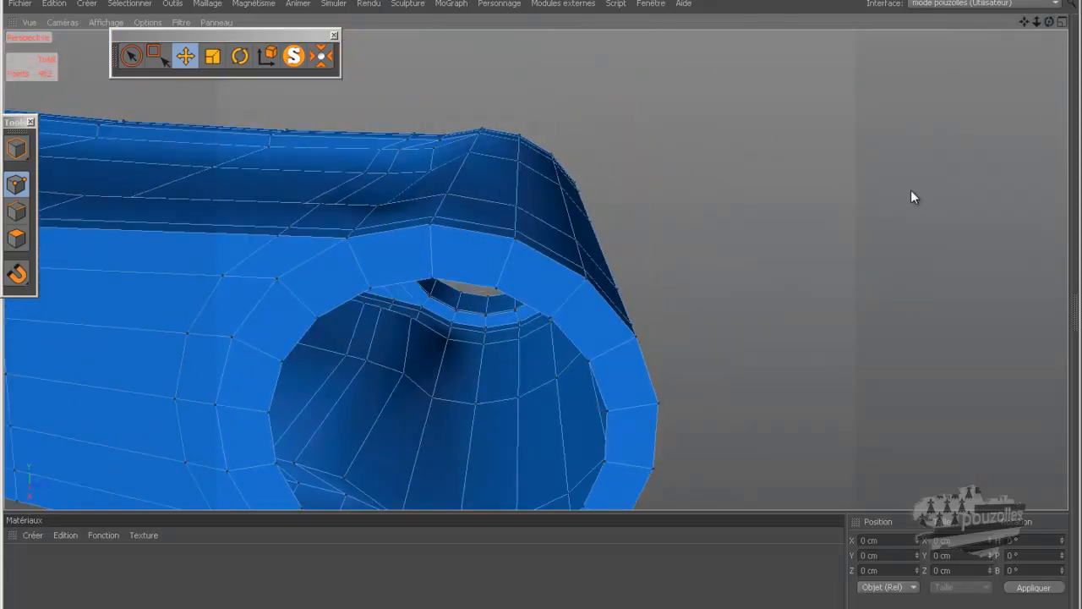
scroll(903, 174, "down", 5)
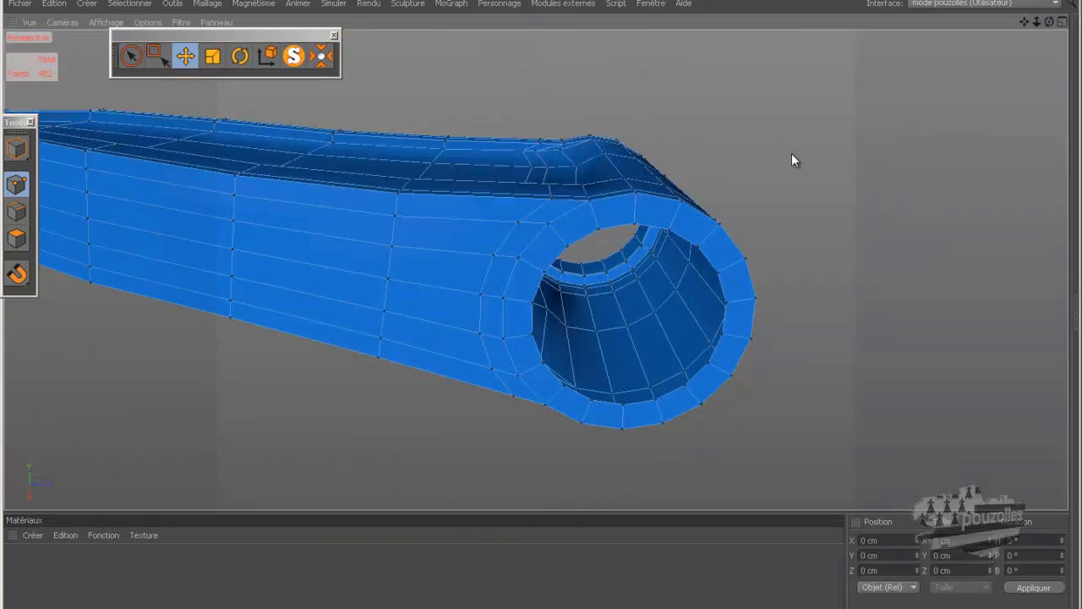
left_click(293, 55)
left_click(88, 607)
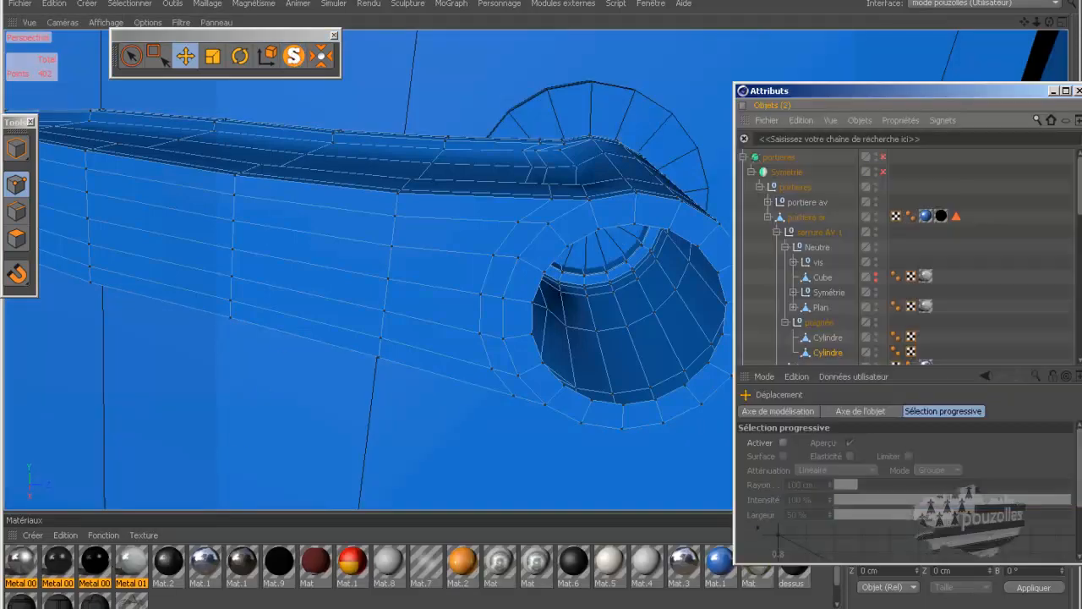
left_click(883, 157)
left_click_drag(904, 98, 981, 138)
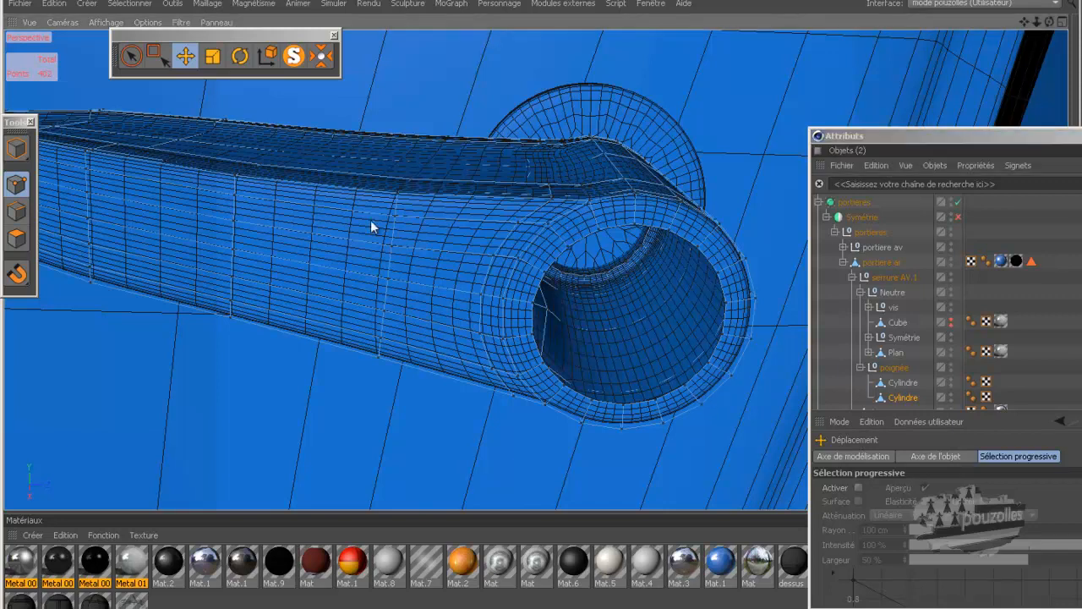
Loop-select the inner rim of the handle's round opening and weld its points together at the centre of the opening.
key("u")
key("l")
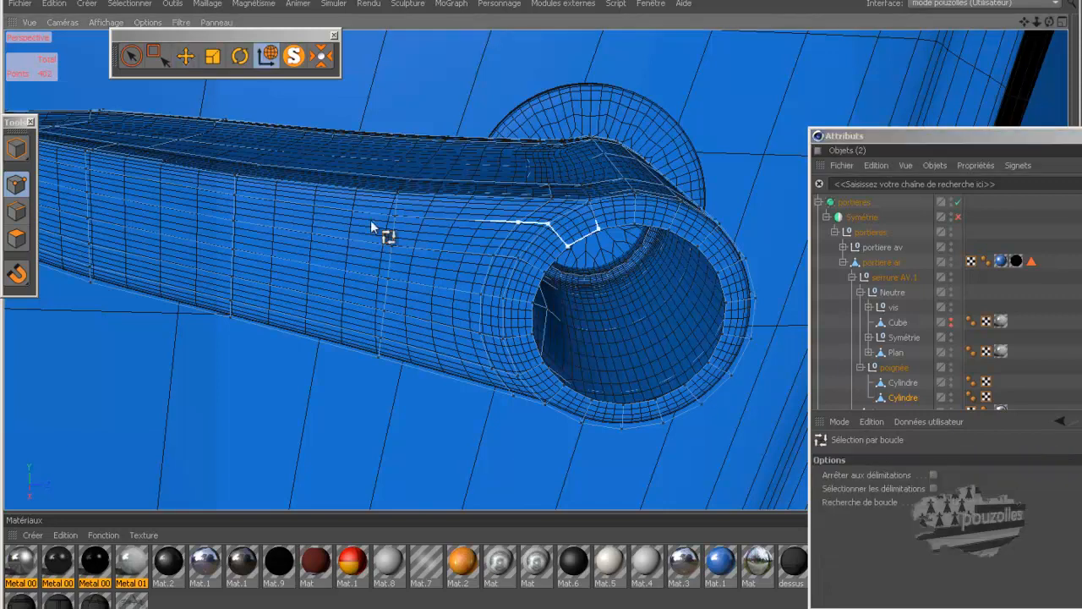
left_click(560, 264)
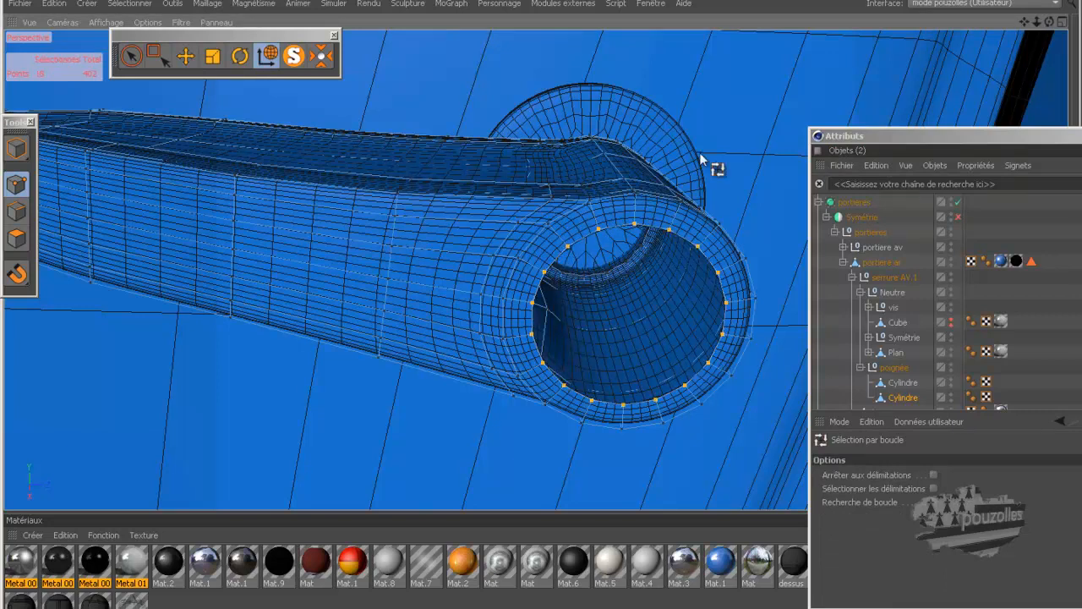
right_click(735, 98)
left_click(780, 360)
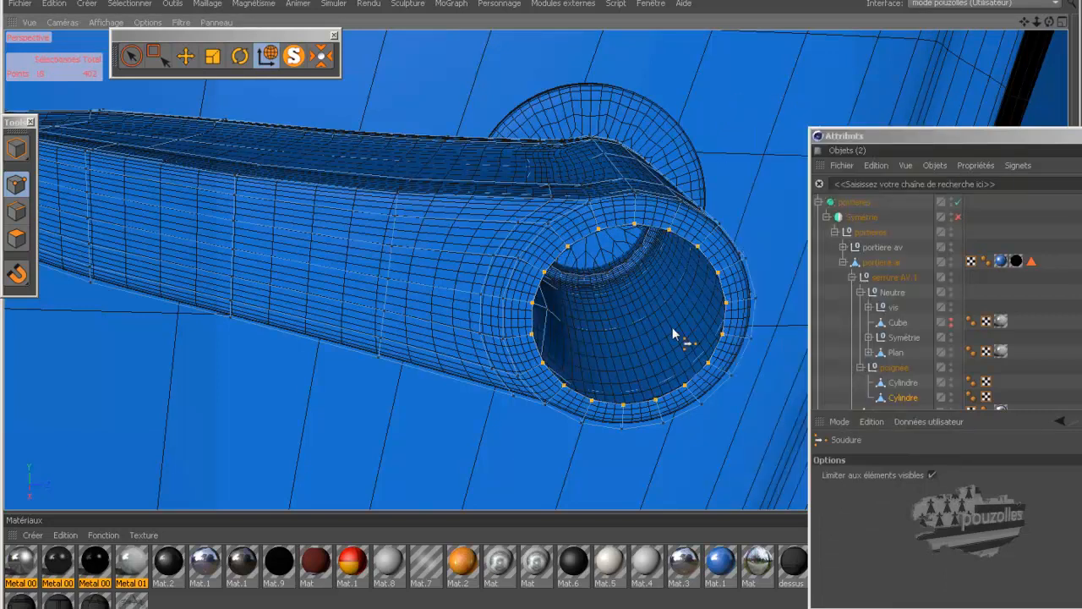
left_click(628, 318)
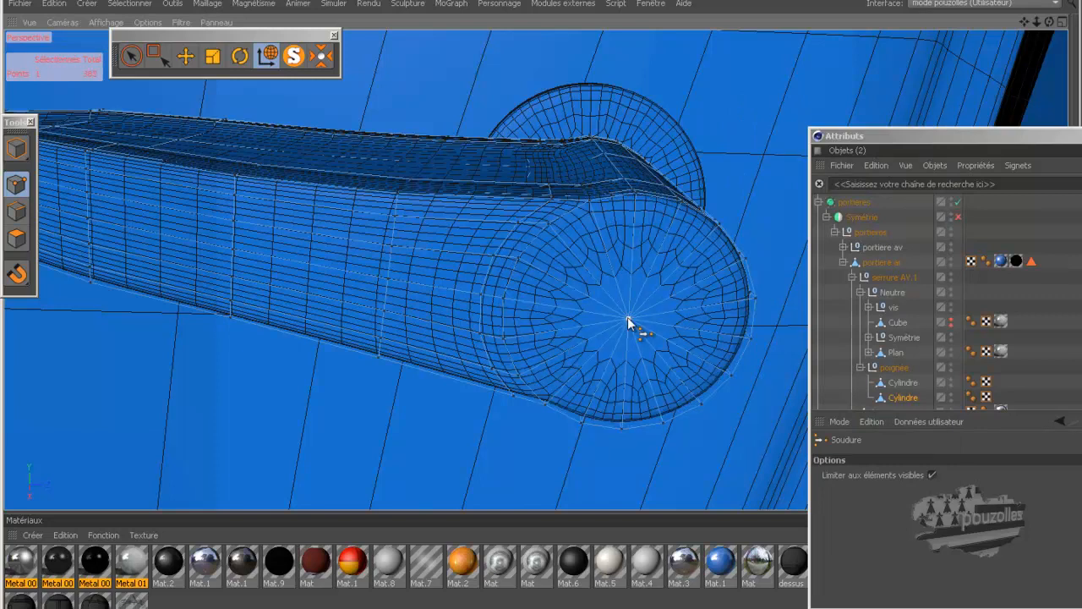
Render the viewport from two angles to examine the closed end of the handle.
left_click_drag(1049, 22, 540, 305)
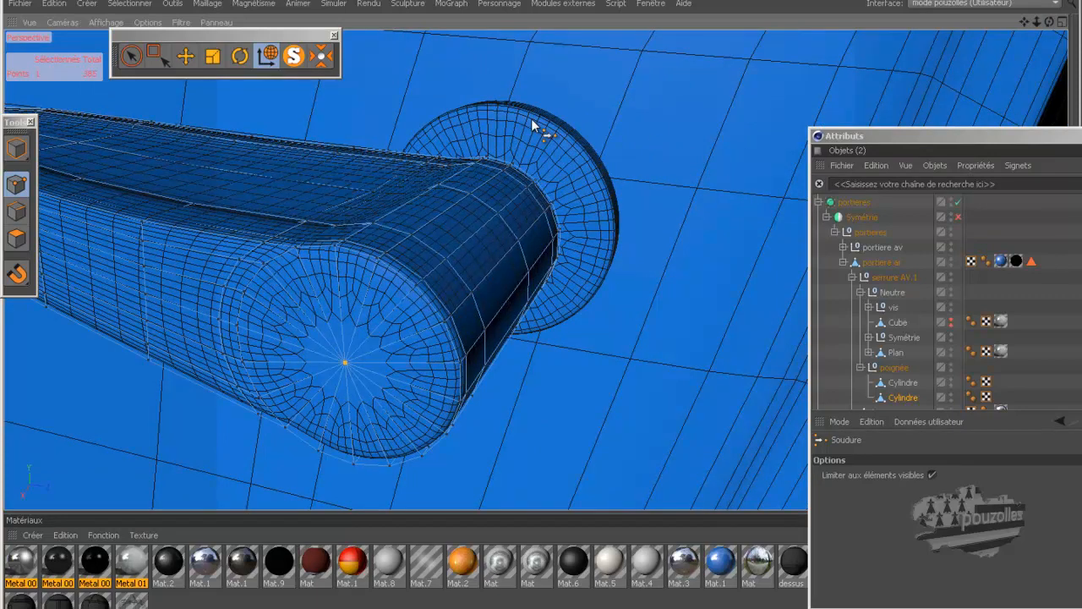
key("ctrl+r")
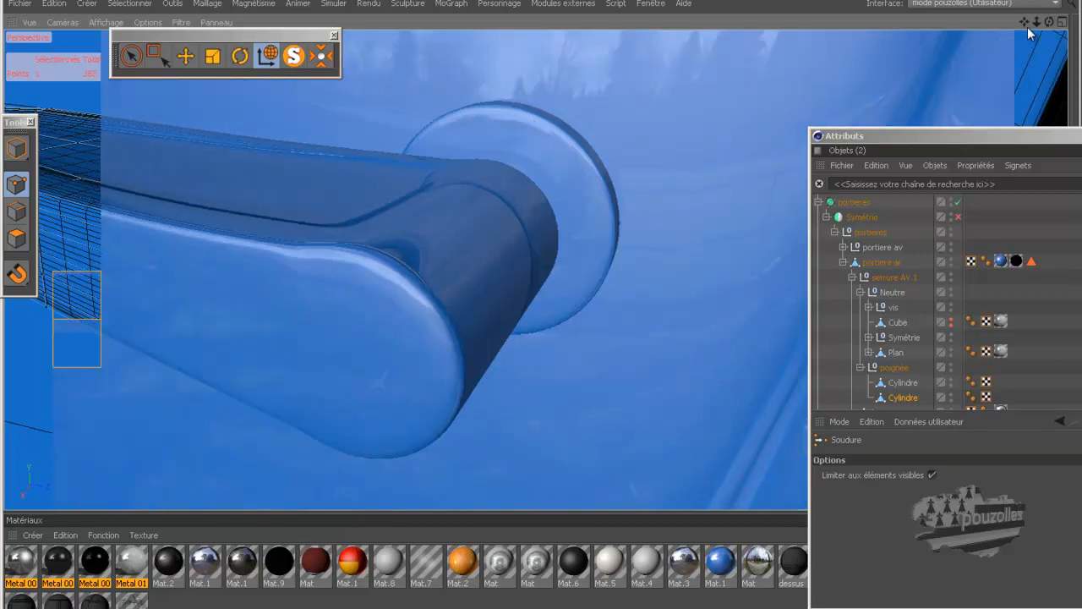
left_click_drag(1049, 23, 541, 307)
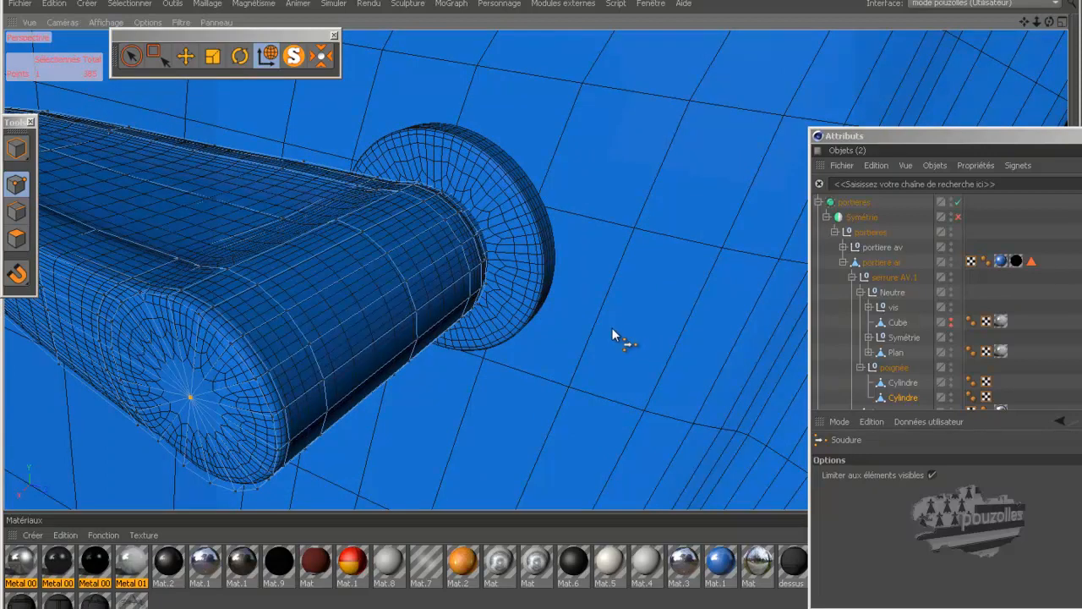
key("ctrl+r")
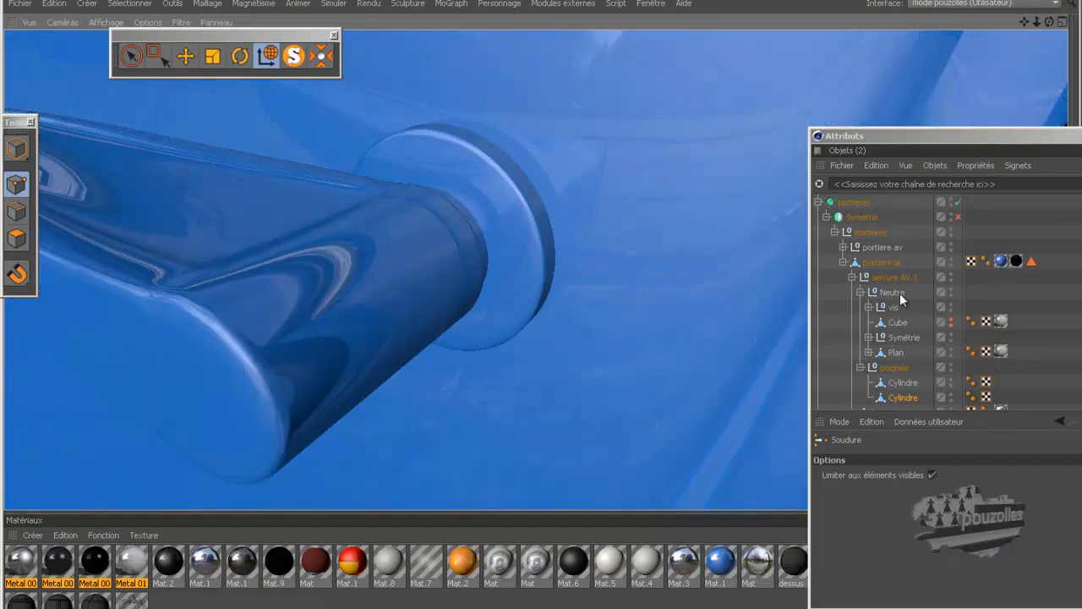
Delete the blue texture tag from the rear door object and render the handle without it.
scroll(899, 293, "down", 2)
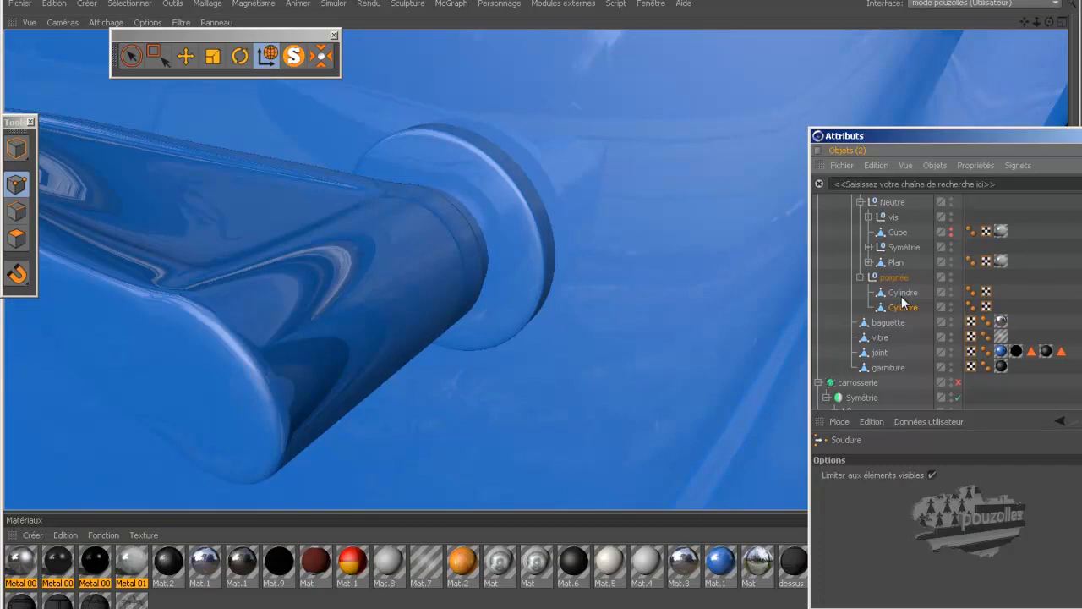
scroll(915, 312, "up", 2)
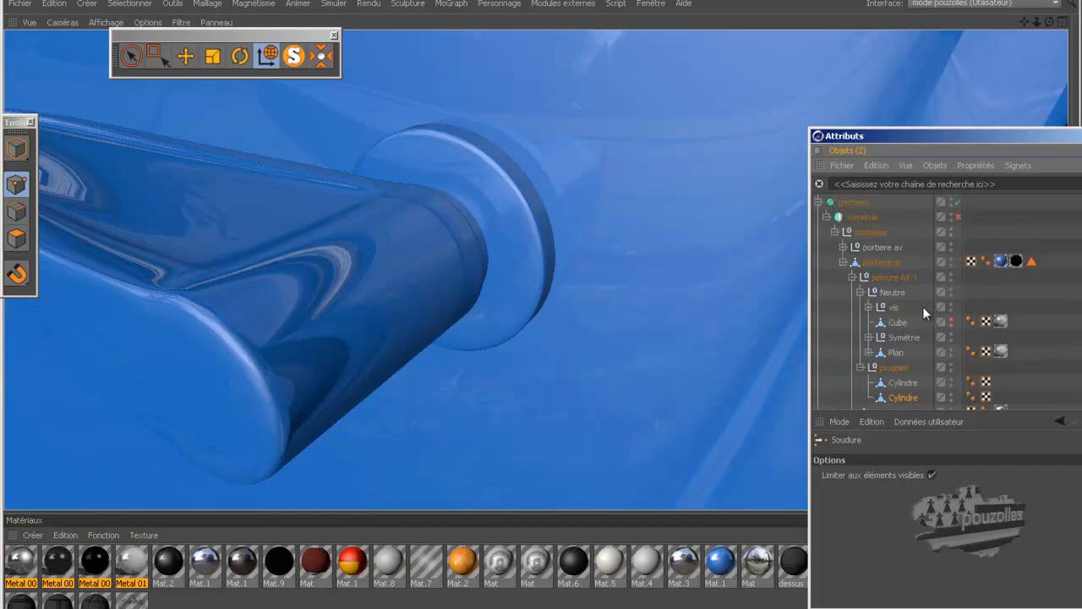
left_click(1000, 261)
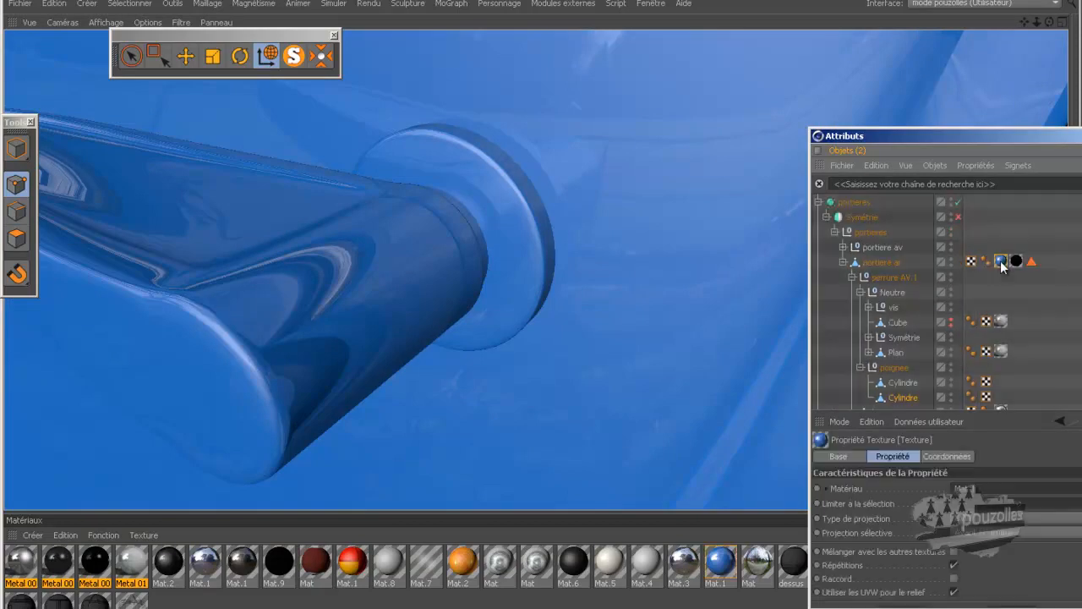
key("Delete")
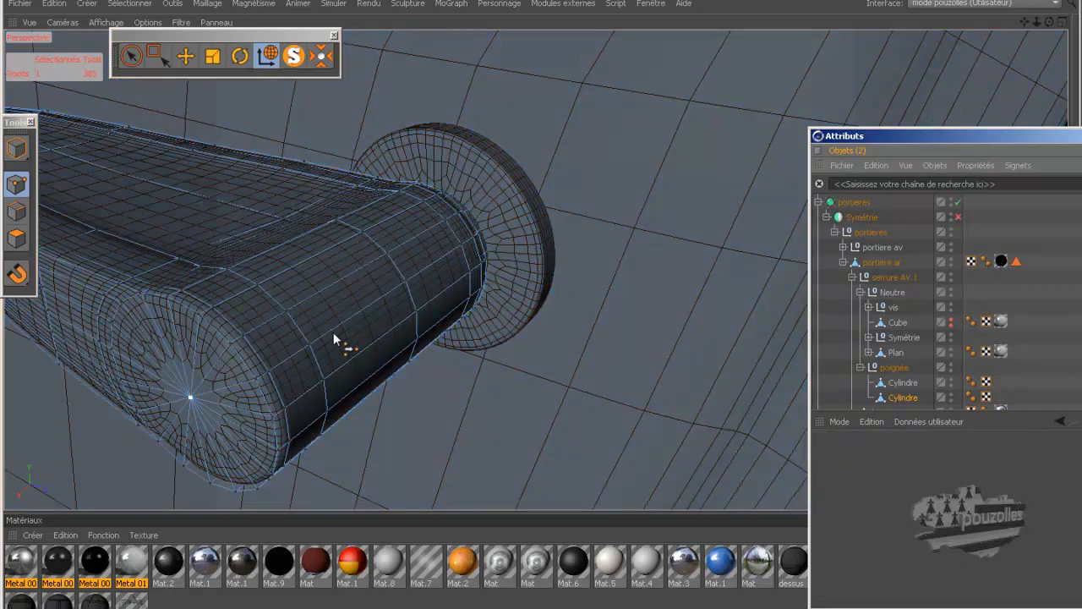
key("ctrl+r")
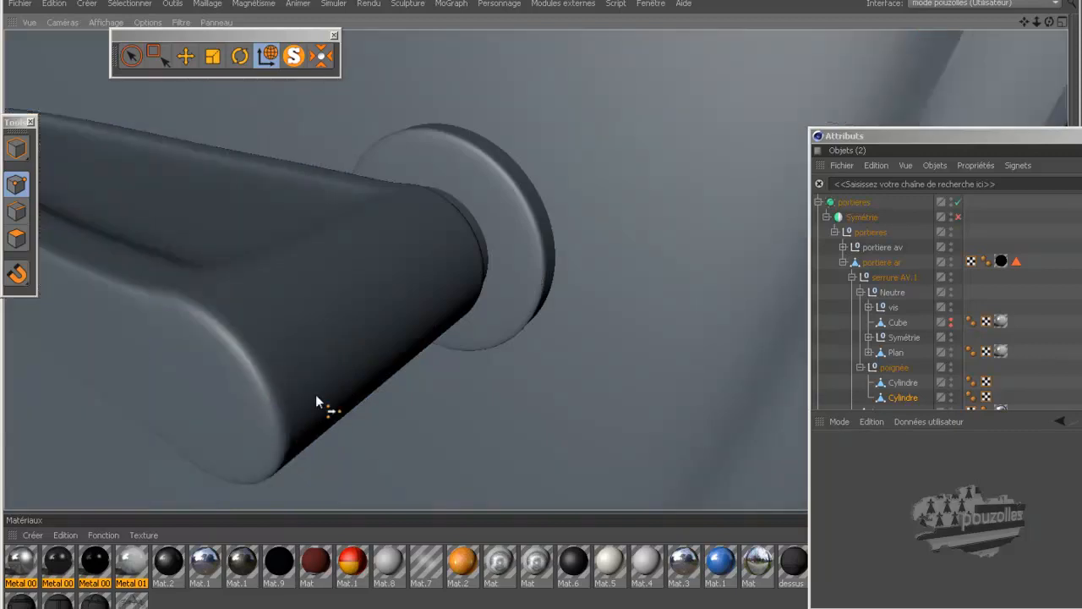
Undo the deletion of the rear door's blue texture tag.
scroll(399, 342, "down", 5)
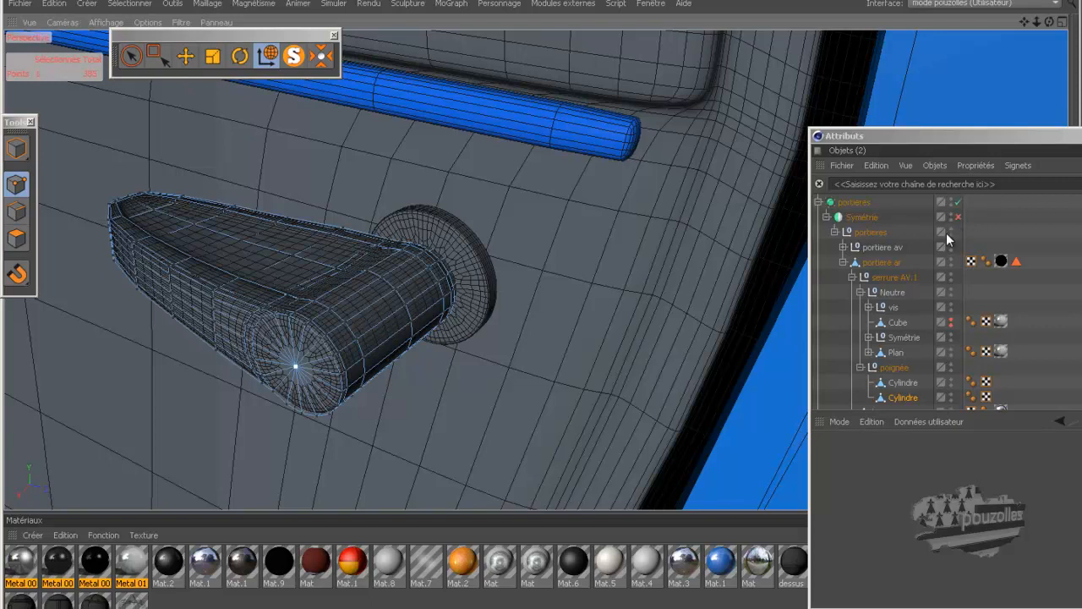
left_click(54, 4)
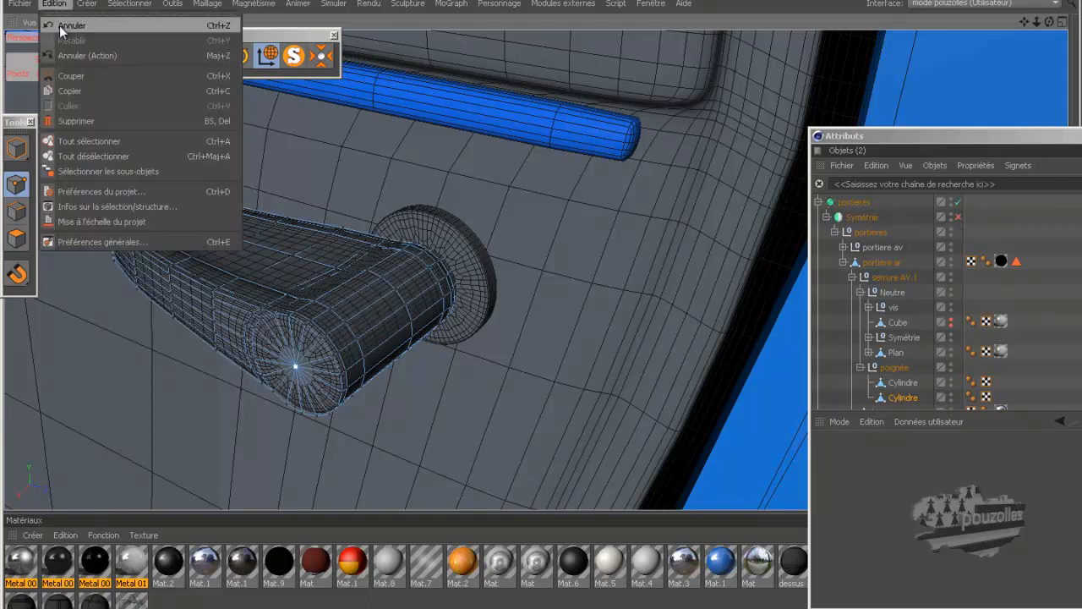
left_click(60, 26)
Loop-select the outer ring of points around the handle's end cap and scale it down slightly within the cap's plane.
left_click_drag(575, 296, 544, 313, "alt")
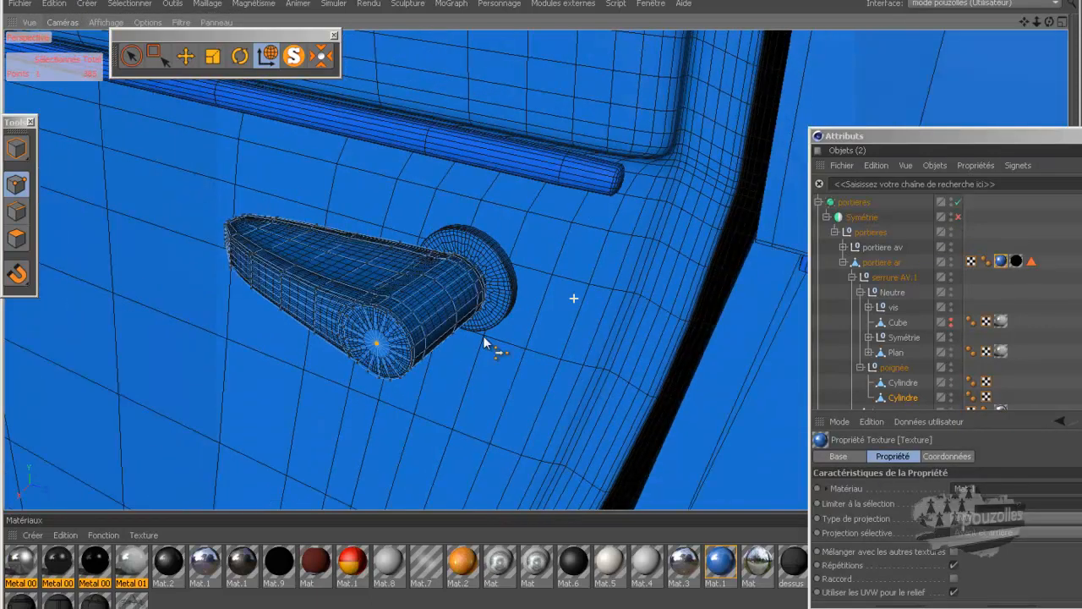
scroll(412, 362, "up", 5)
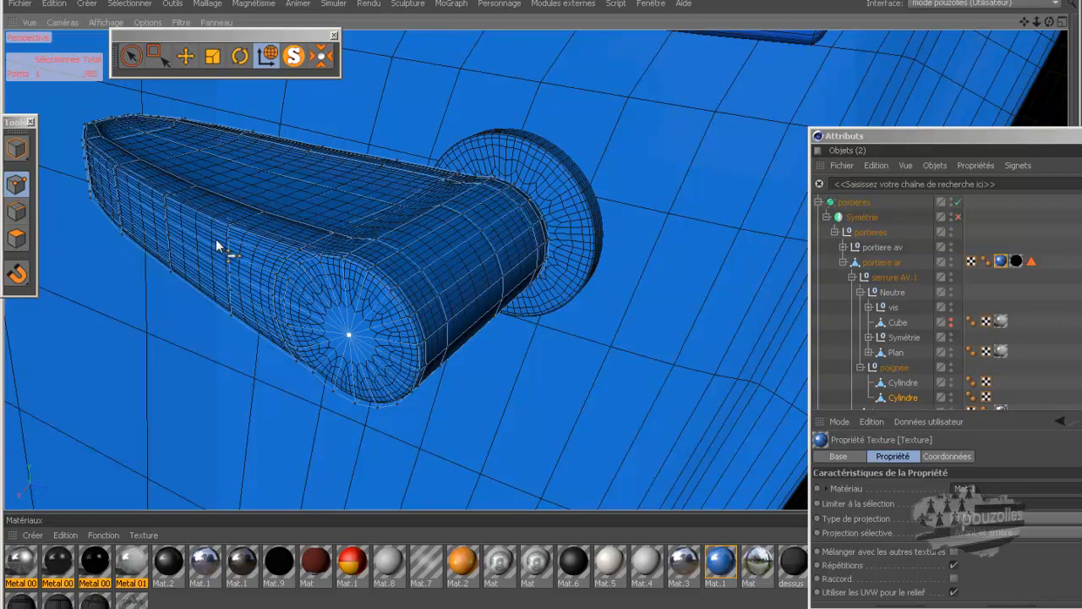
key("u")
key("l")
left_click(298, 275)
left_click_drag(1049, 23, 621, 88)
left_click(212, 56)
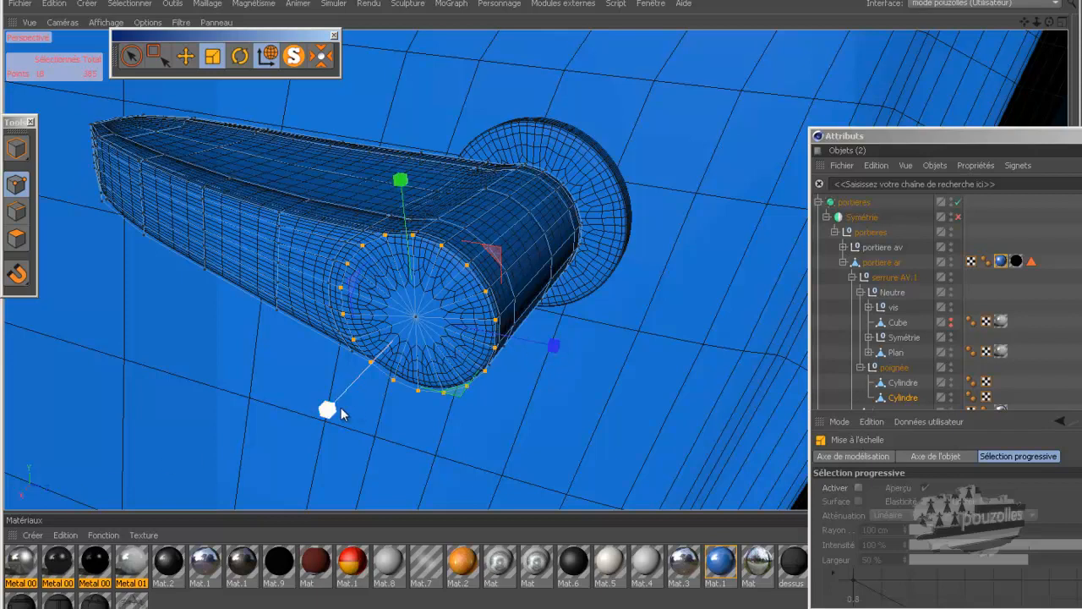
left_click_drag(498, 255, 487, 269)
Inspect the scaled end cap with the handle isolated and in a viewport render of the full model.
left_click(298, 56)
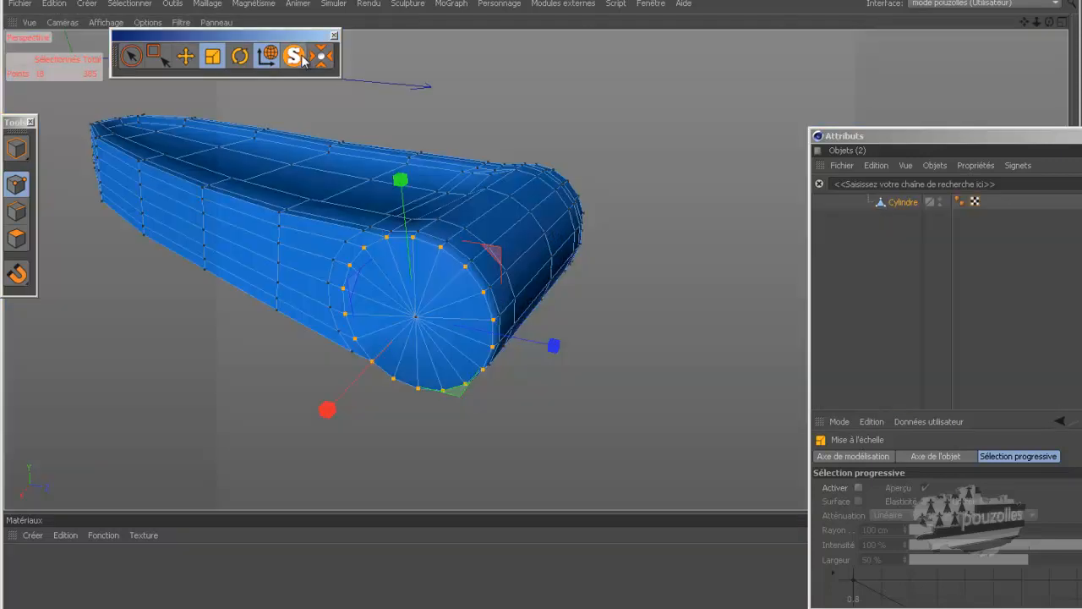
left_click(295, 55)
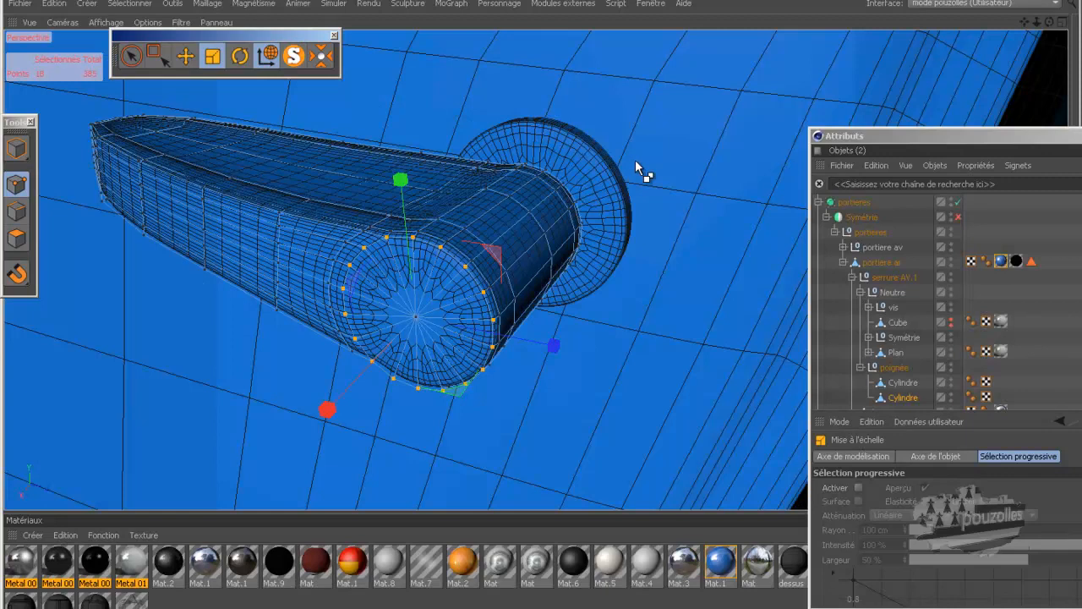
key("ctrl+r")
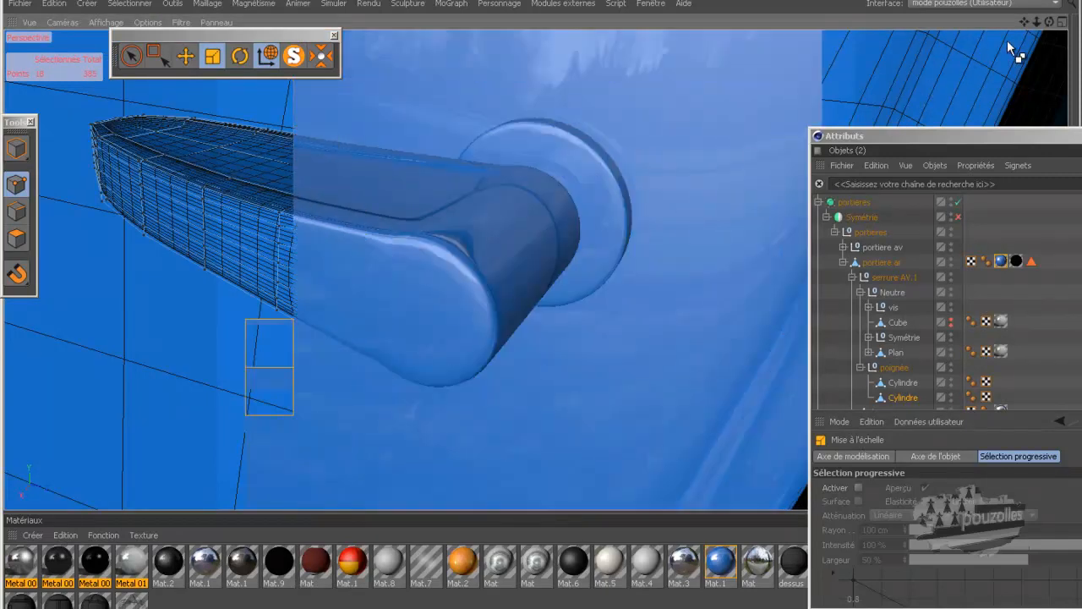
left_click_drag(1049, 23, 539, 305)
scroll(243, 361, "up", 2)
scroll(243, 361, "up", 4)
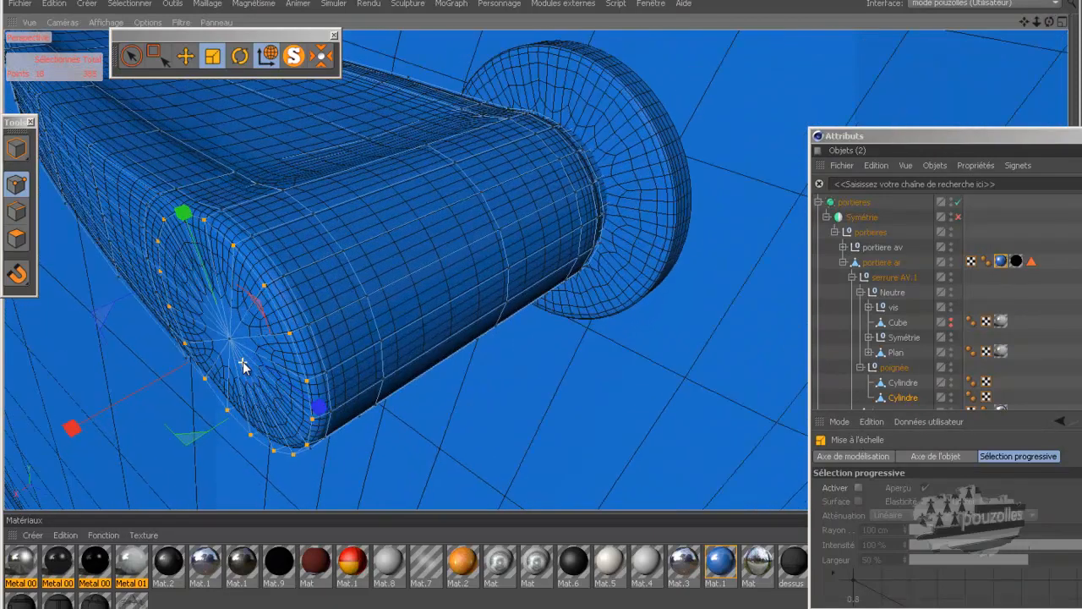
Select the poignée group that holds the rear door handle's two cylinders, ready for manipulation as a whole object.
left_click_drag(1049, 23, 542, 301)
scroll(625, 335, "down", 4)
scroll(605, 356, "down", 6)
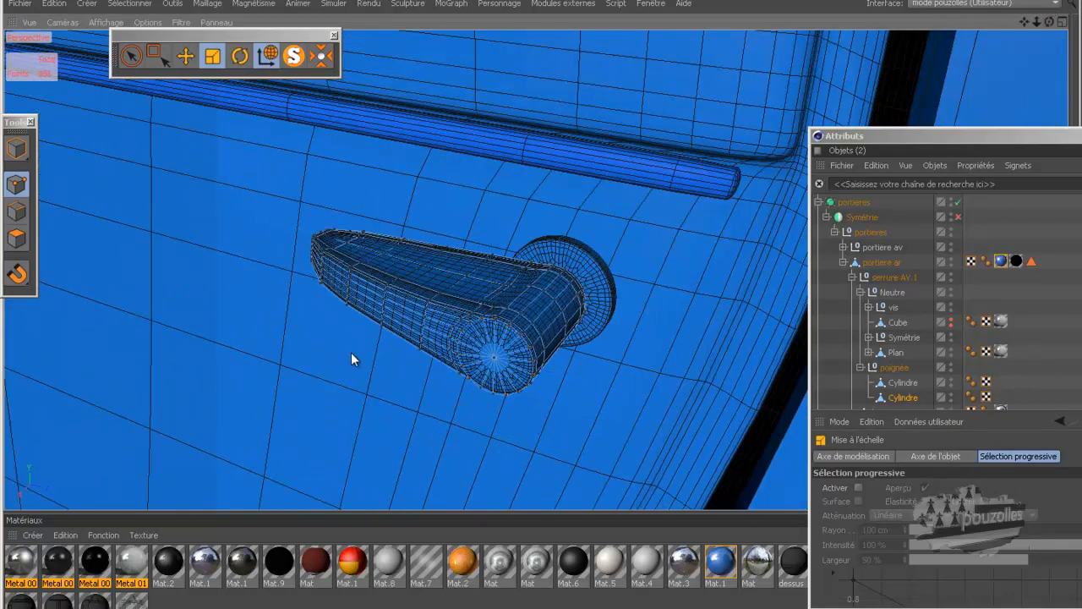
scroll(351, 352, "down", 6)
scroll(352, 353, "down", 6)
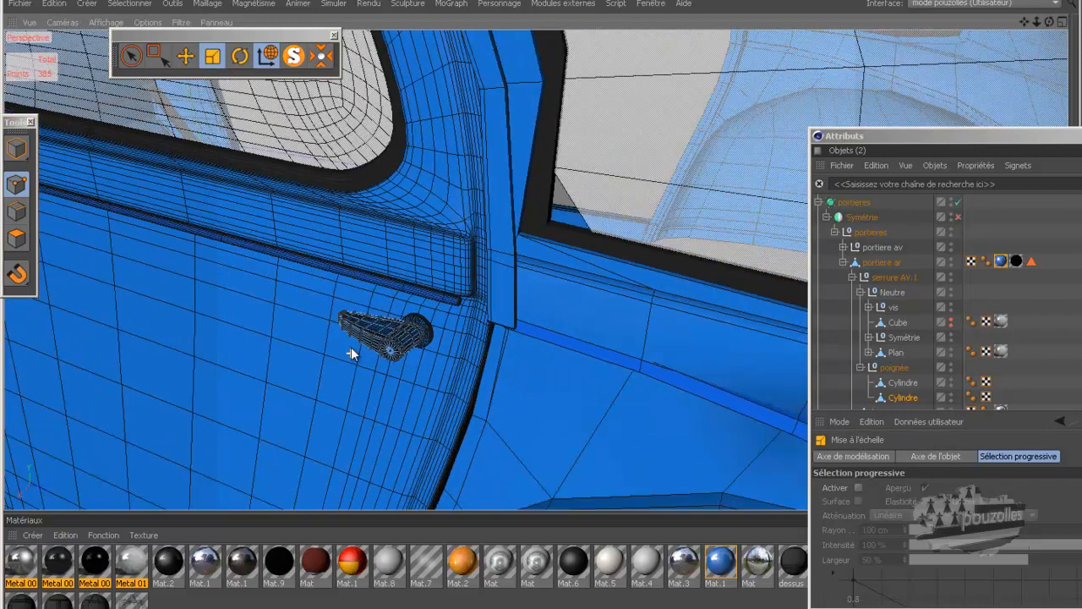
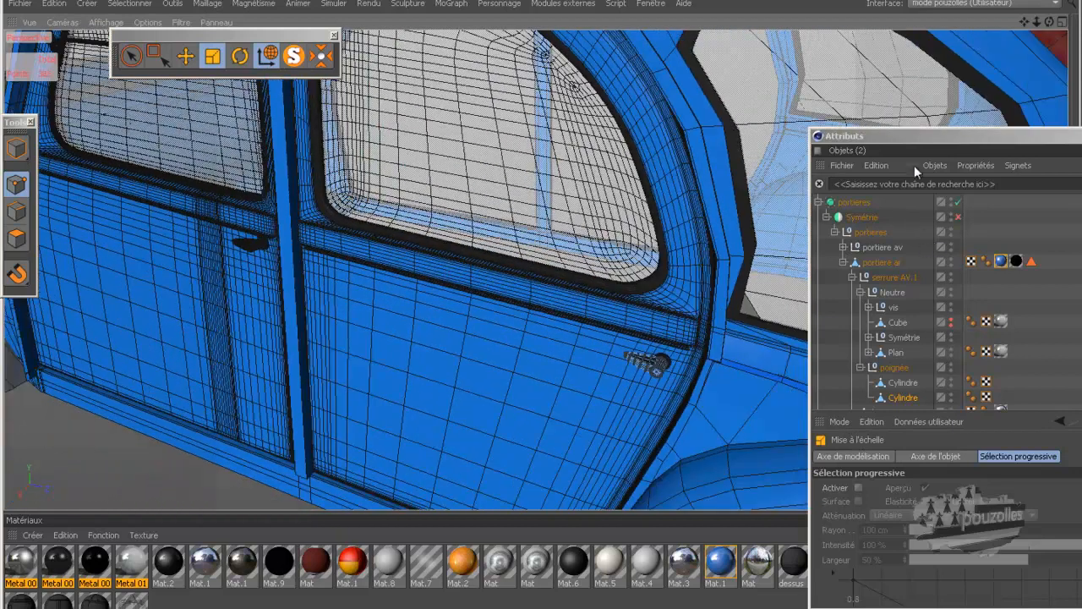
left_click_drag(918, 153, 911, 75)
left_click(892, 314)
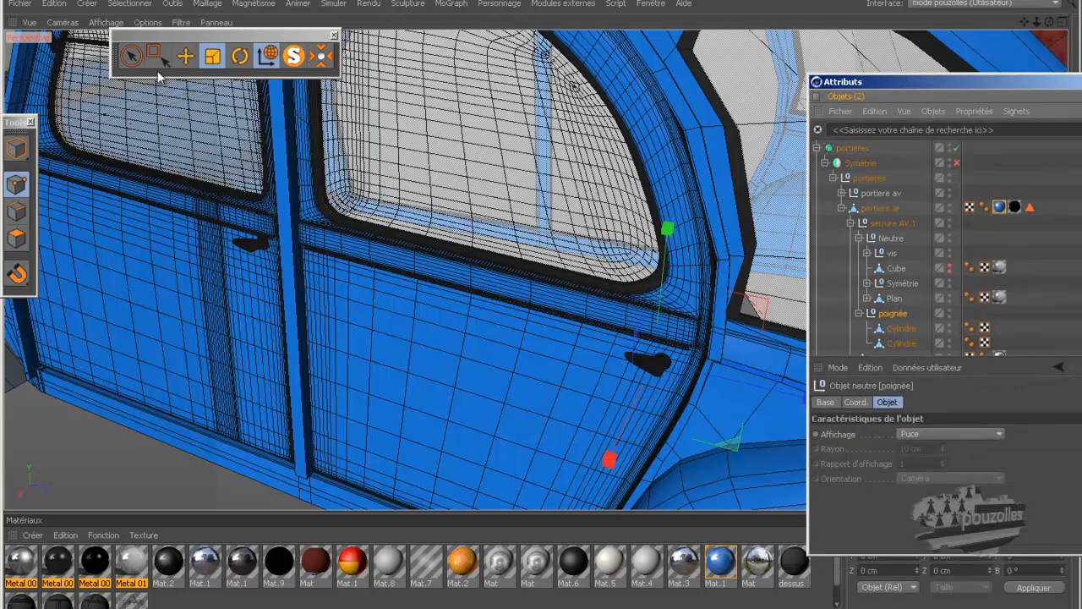
left_click(131, 56)
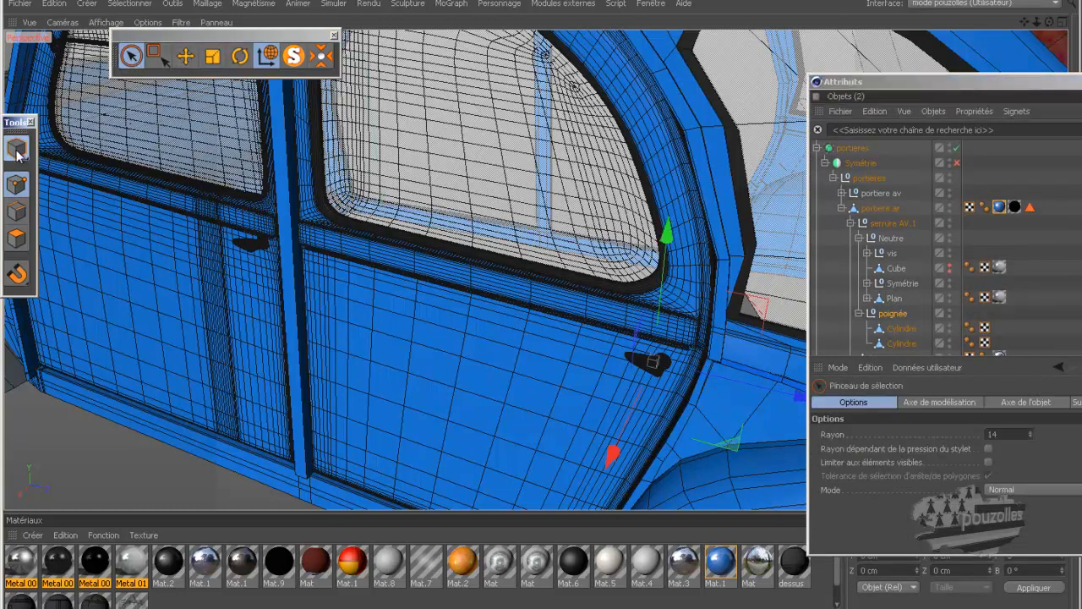
Show the handle in the full-size side view and disable smoothing on the portieres object.
middle_click(331, 348)
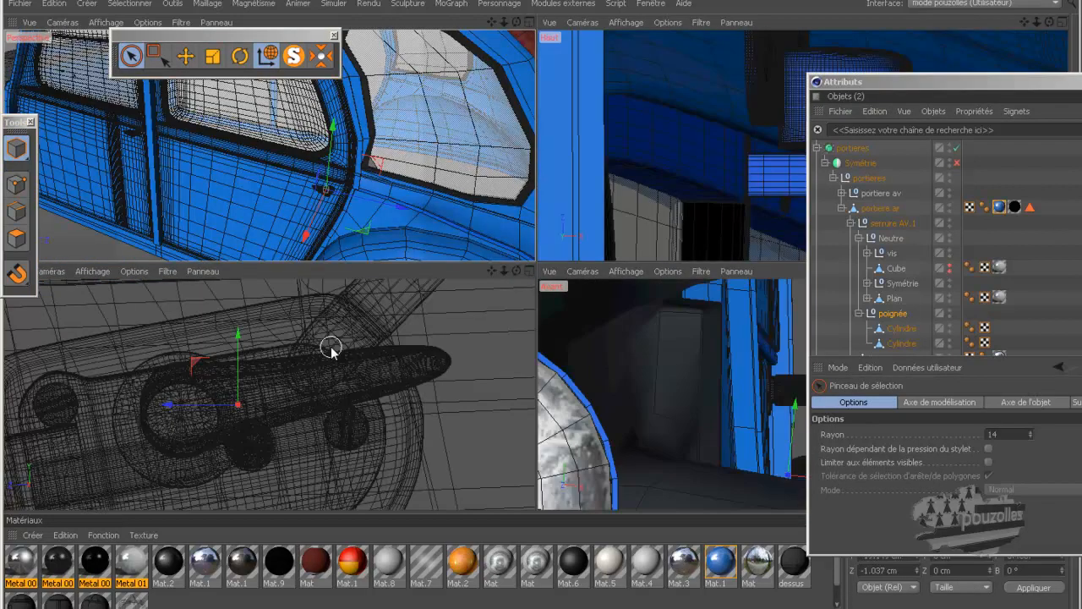
middle_click(330, 347)
scroll(437, 312, "down", 4)
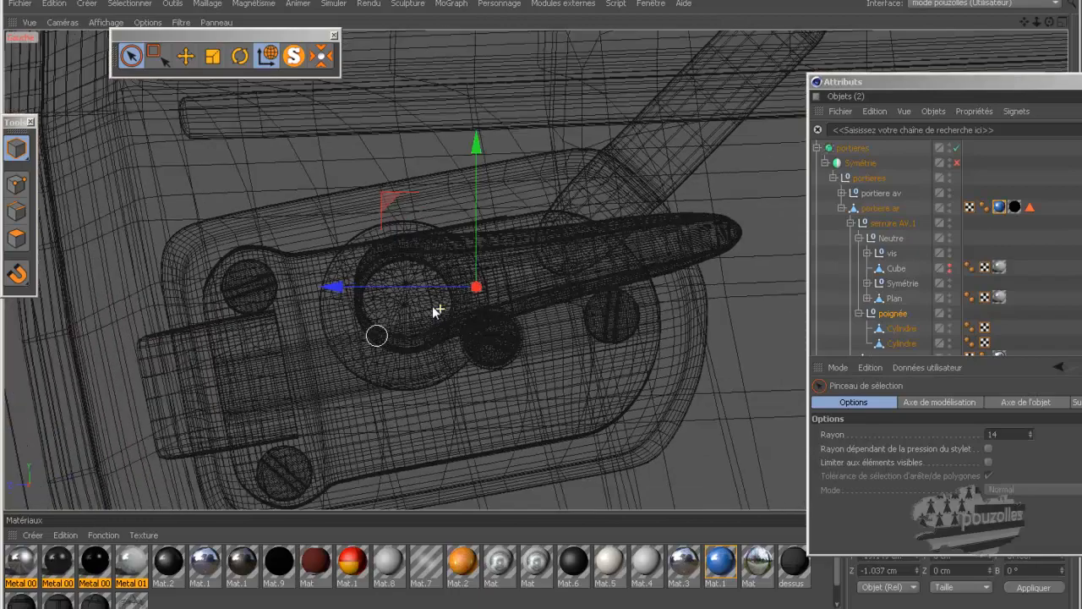
scroll(415, 302, "down", 3)
scroll(410, 301, "up", 2)
scroll(410, 301, "up", 5)
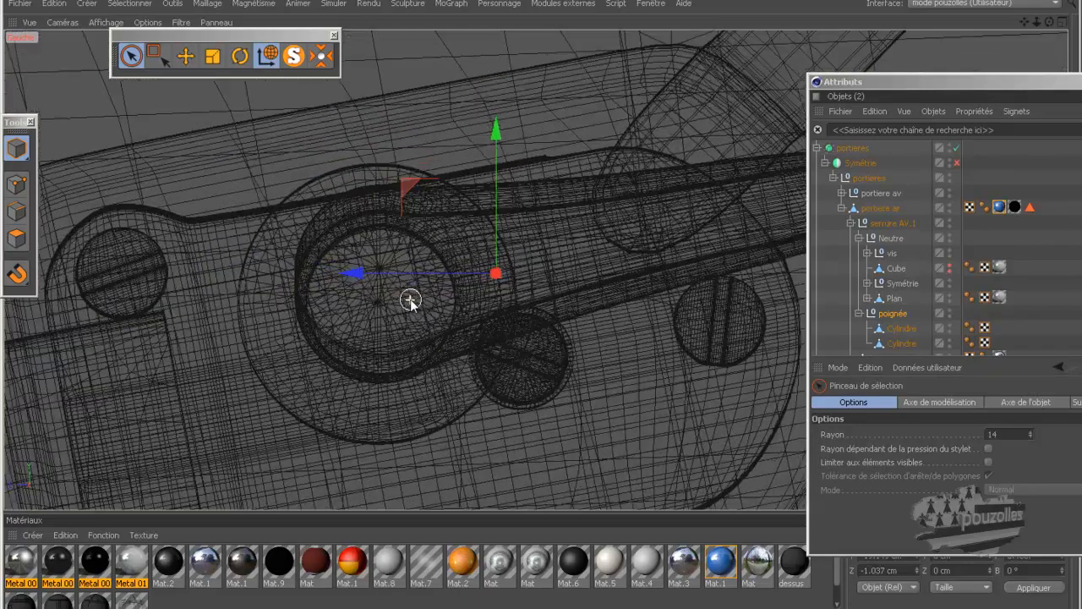
left_click(956, 148)
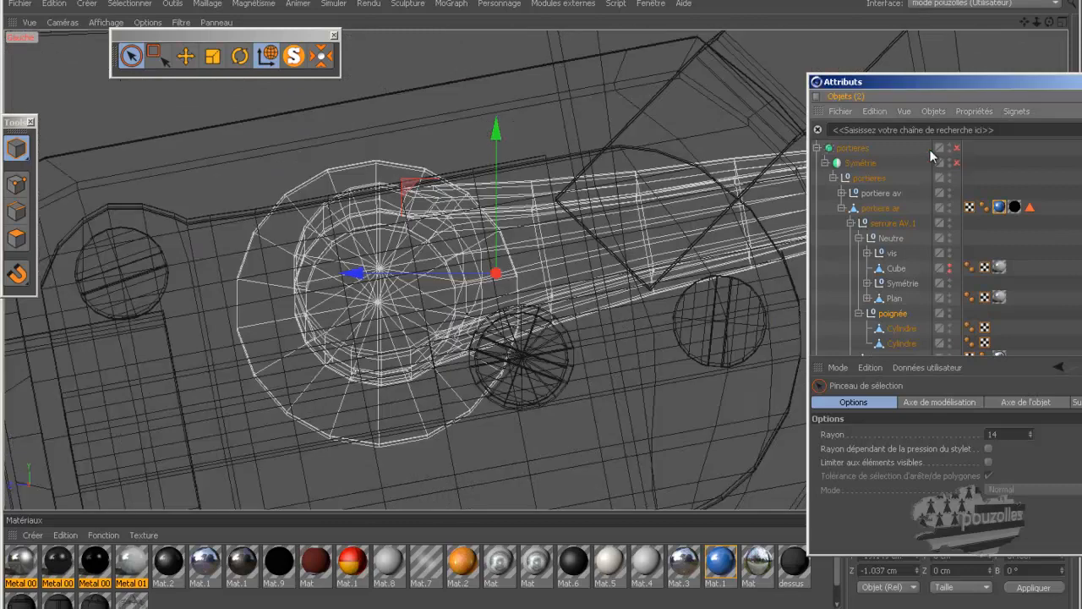
Try rotating the poignée group by about 53° in the side view, and undo the rotation.
left_click(241, 56)
left_click_drag(445, 211, 416, 279)
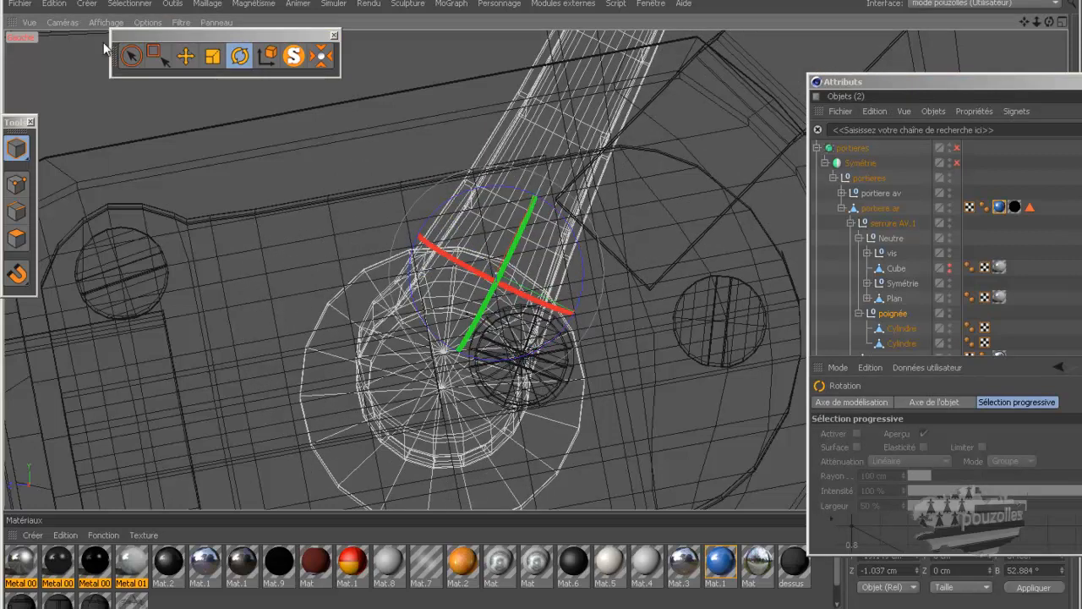
left_click(54, 4)
left_click(65, 23)
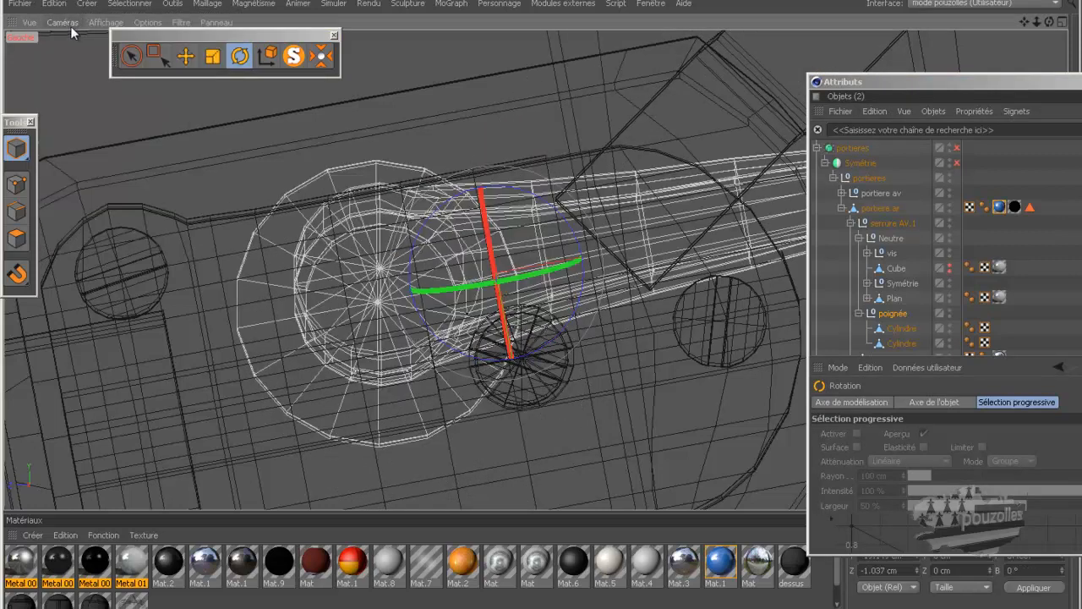
Check the base disc's rim and centre points against its object axis in point mode, leaving none selected.
left_click(186, 56)
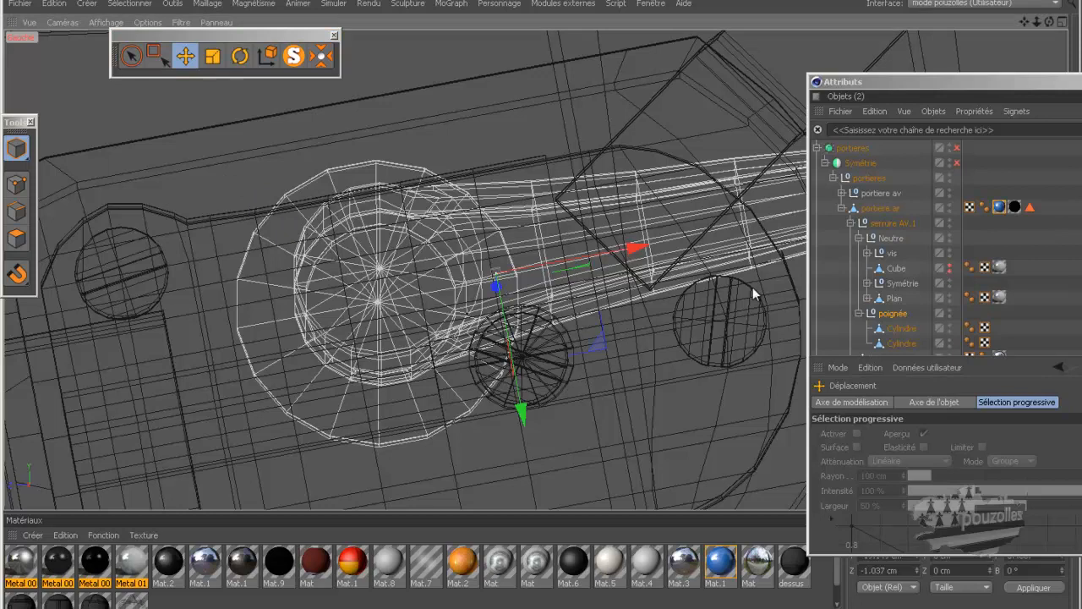
left_click(895, 316)
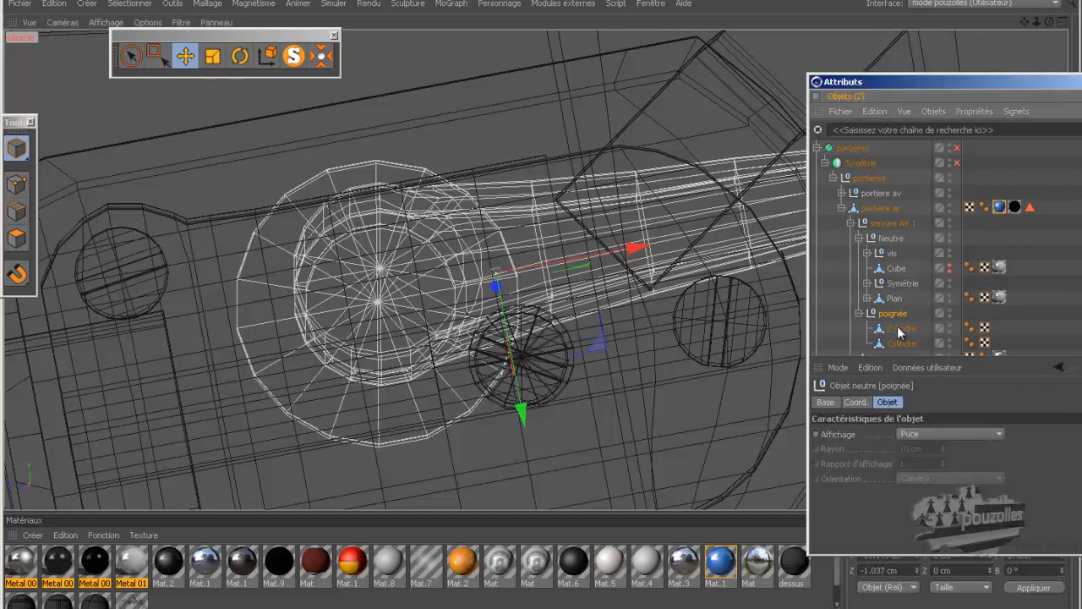
left_click(900, 328)
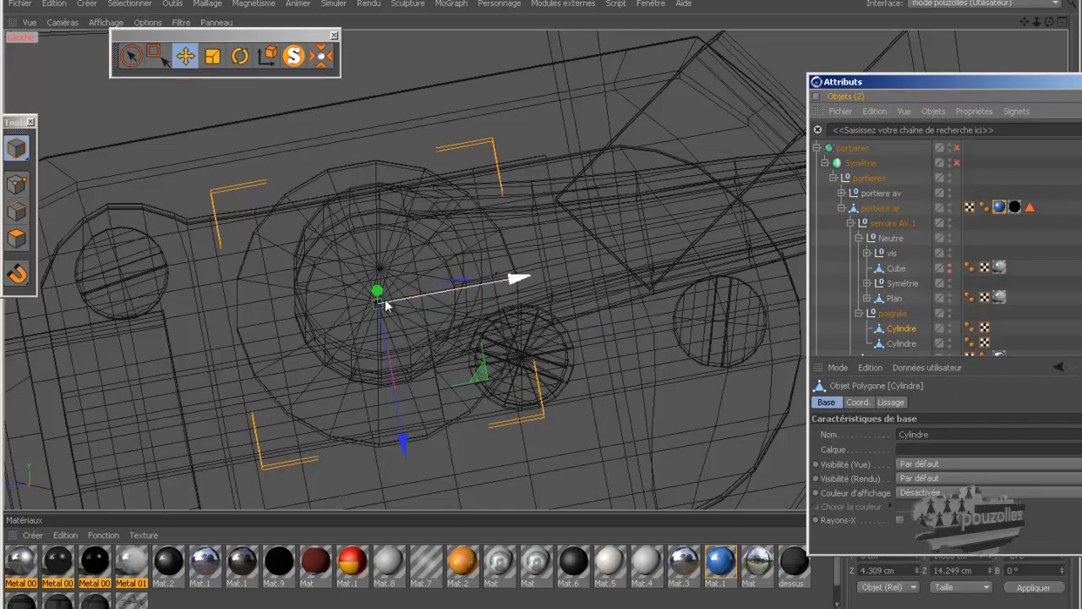
left_click(16, 182)
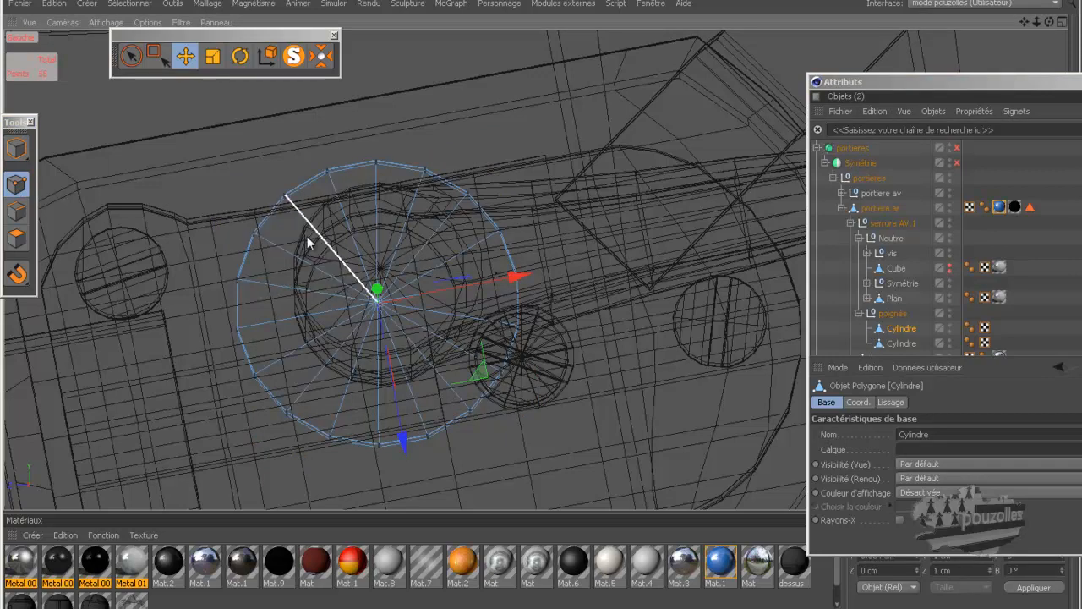
left_click(287, 200)
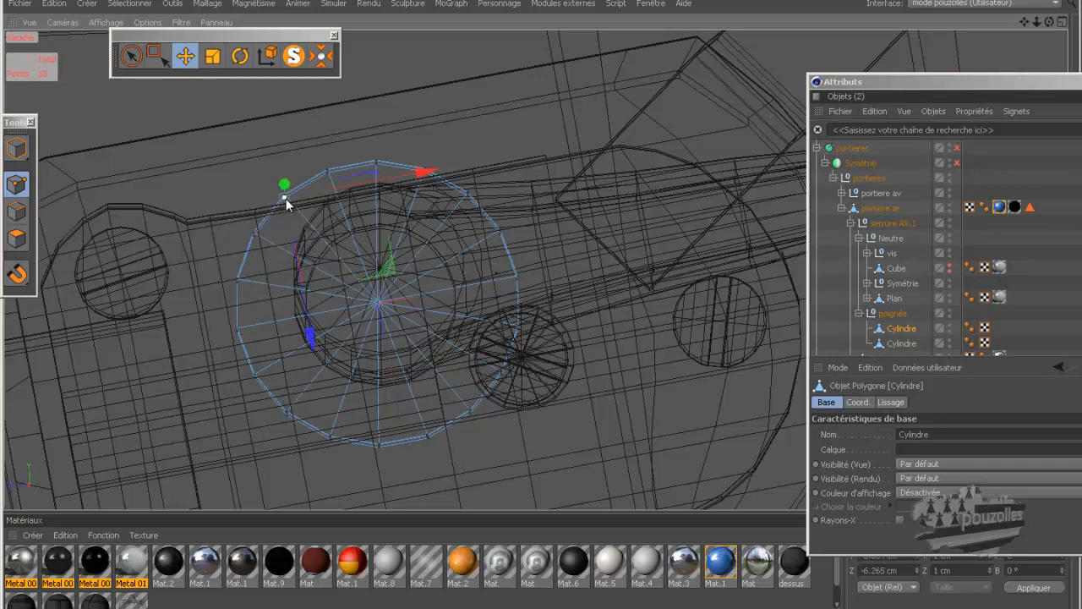
left_click(330, 175)
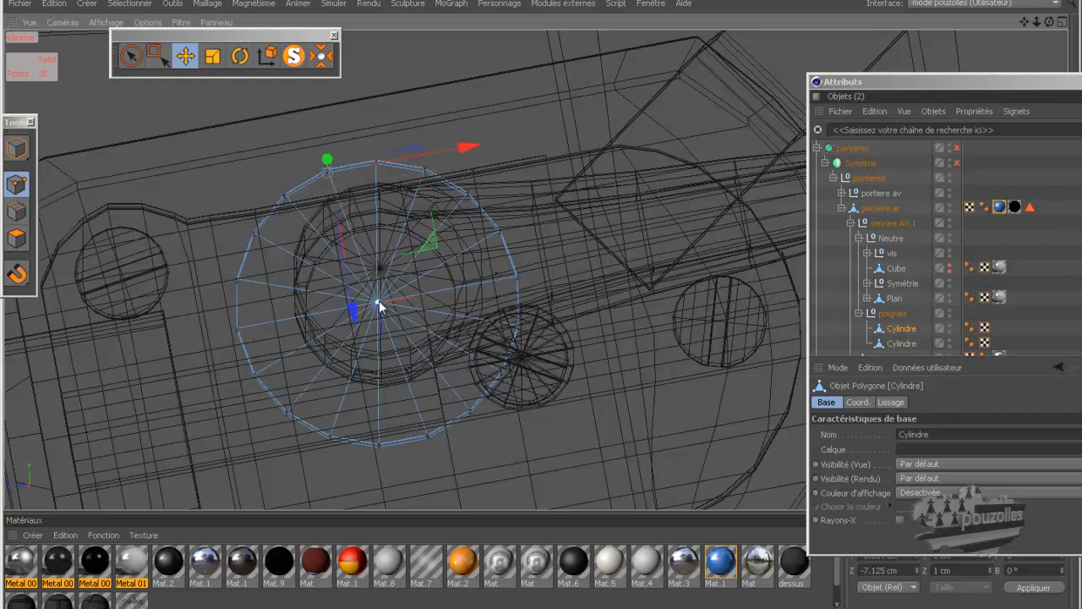
left_click(379, 302)
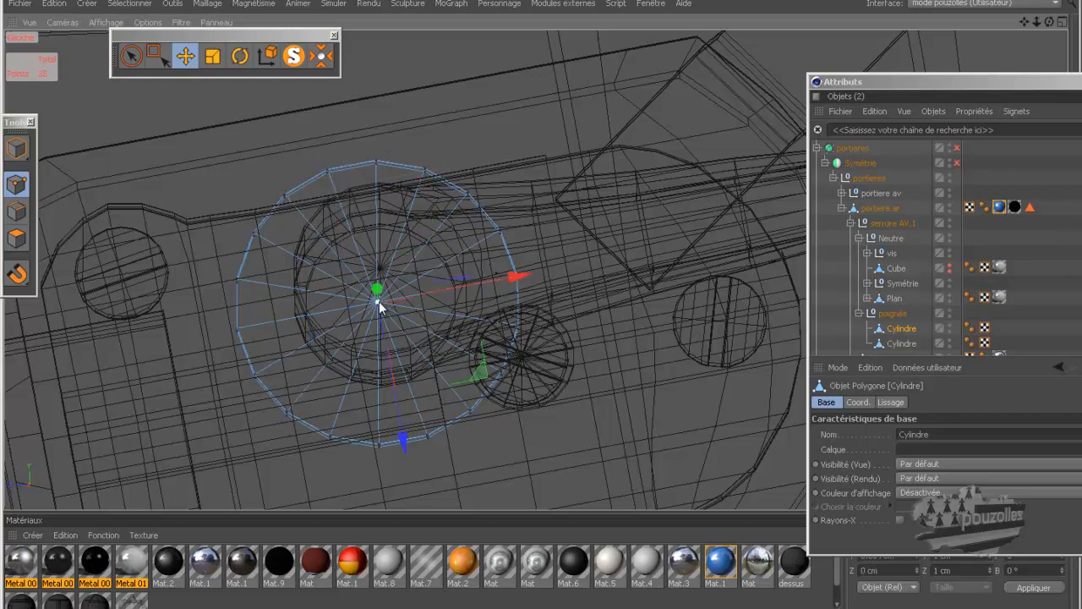
left_click(466, 132)
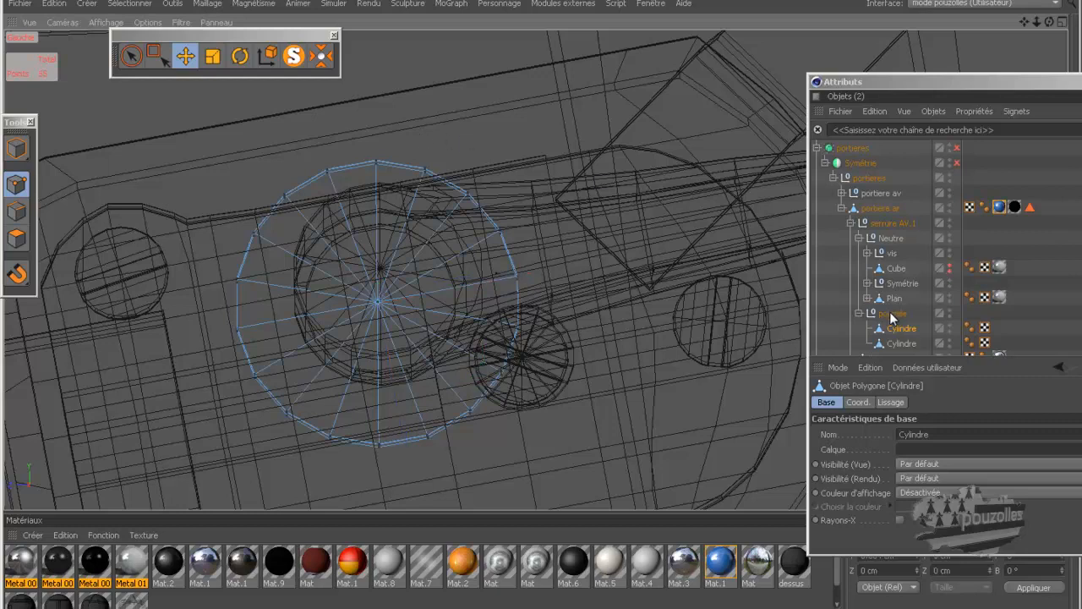
Check the position of the centre point on the handle cylinder's round end, and clear the point selection.
left_click(898, 343)
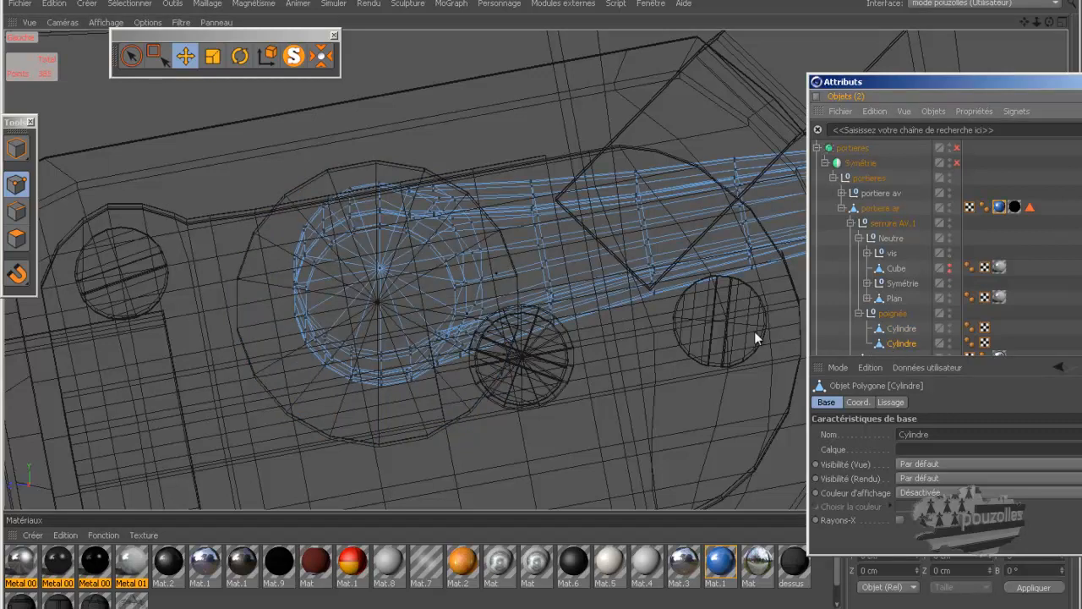
left_click(184, 173)
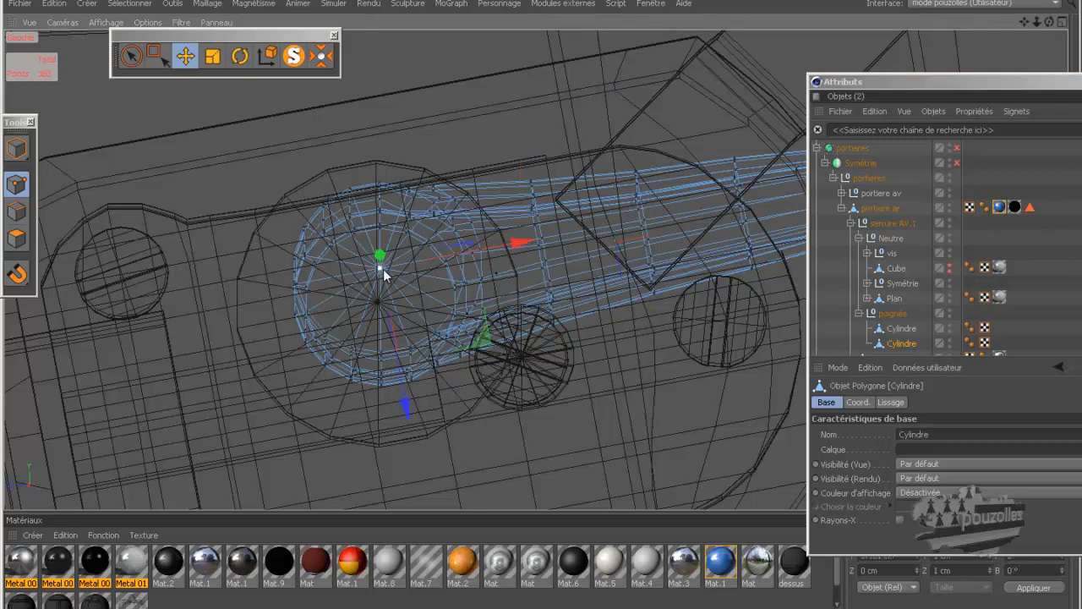
left_click(433, 256)
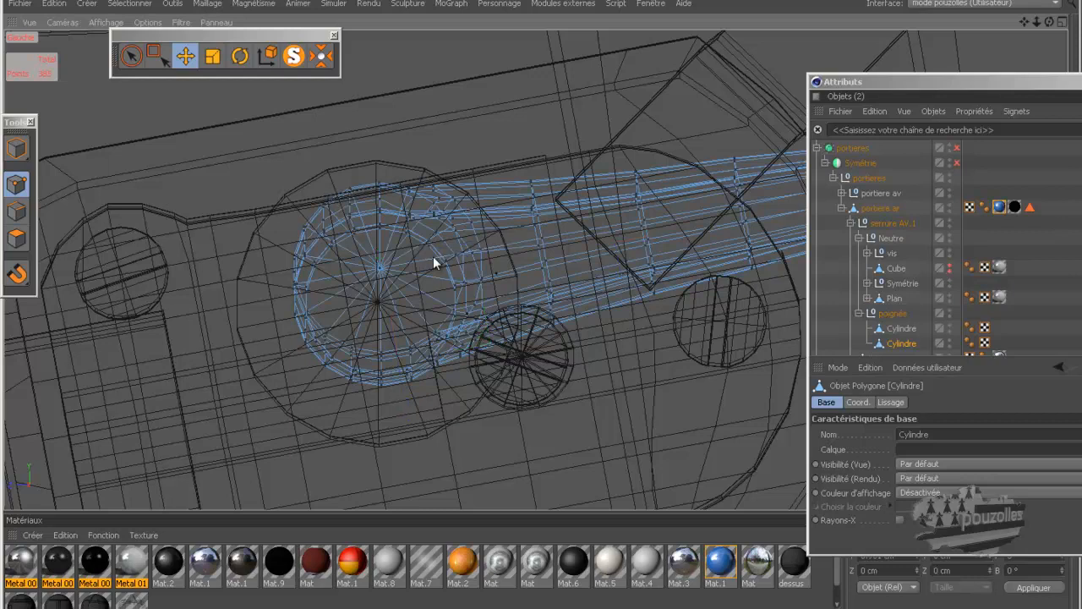
left_click(899, 344)
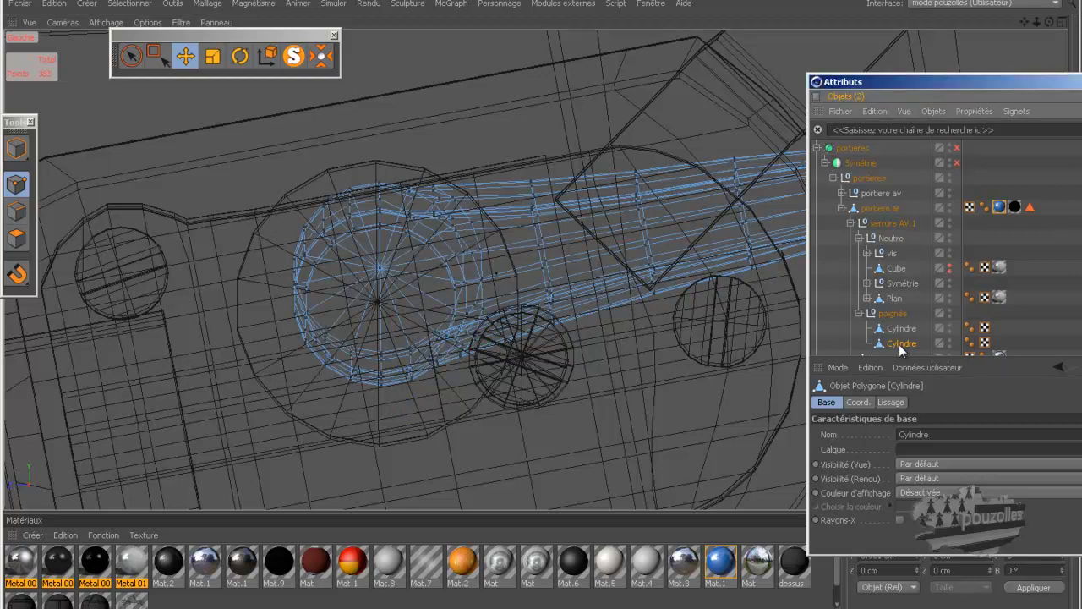
Compare the poignée group with its two Cylindre objects, and pick the centre point of the handle's round end.
left_click(897, 315)
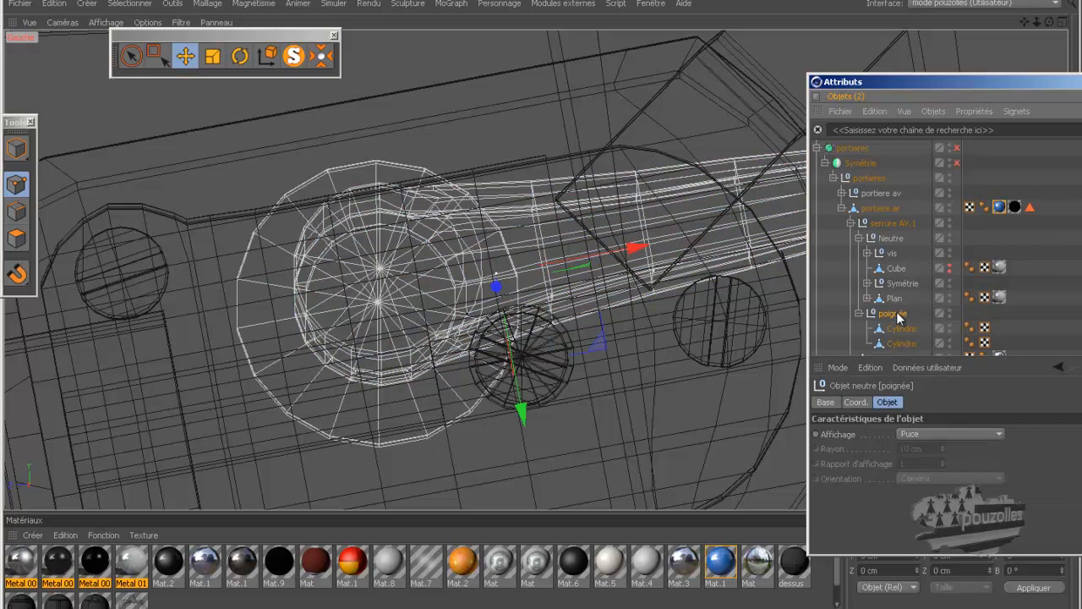
left_click(901, 344)
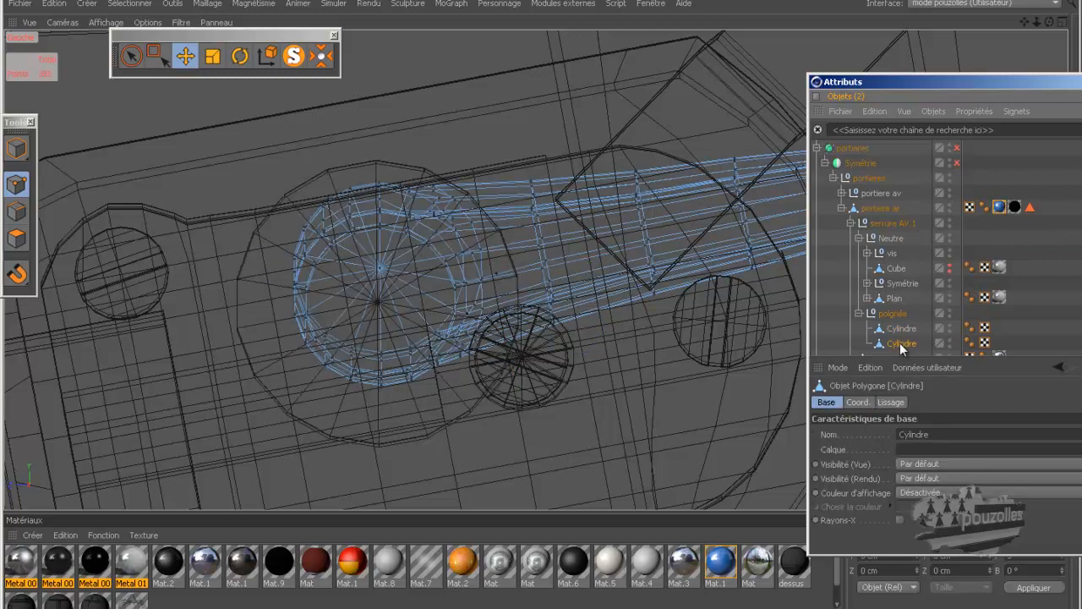
left_click(901, 329)
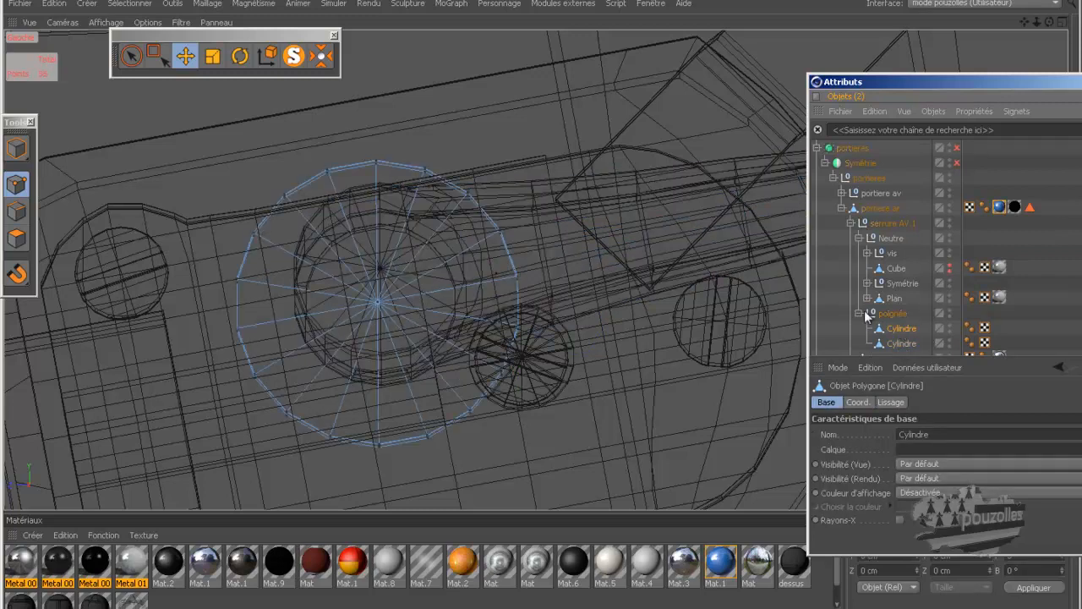
left_click(898, 344)
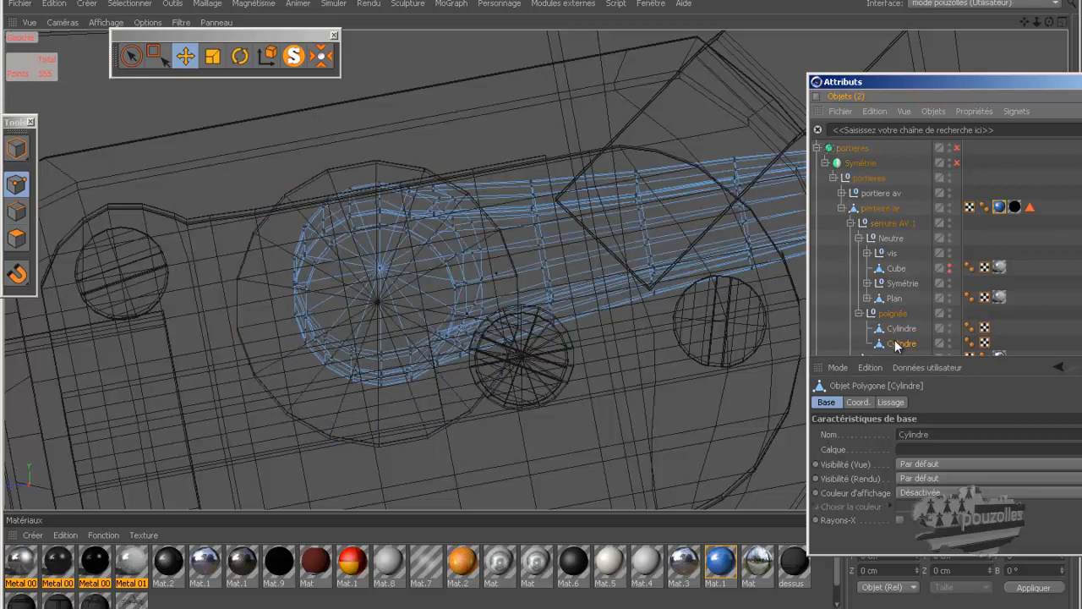
left_click(382, 267)
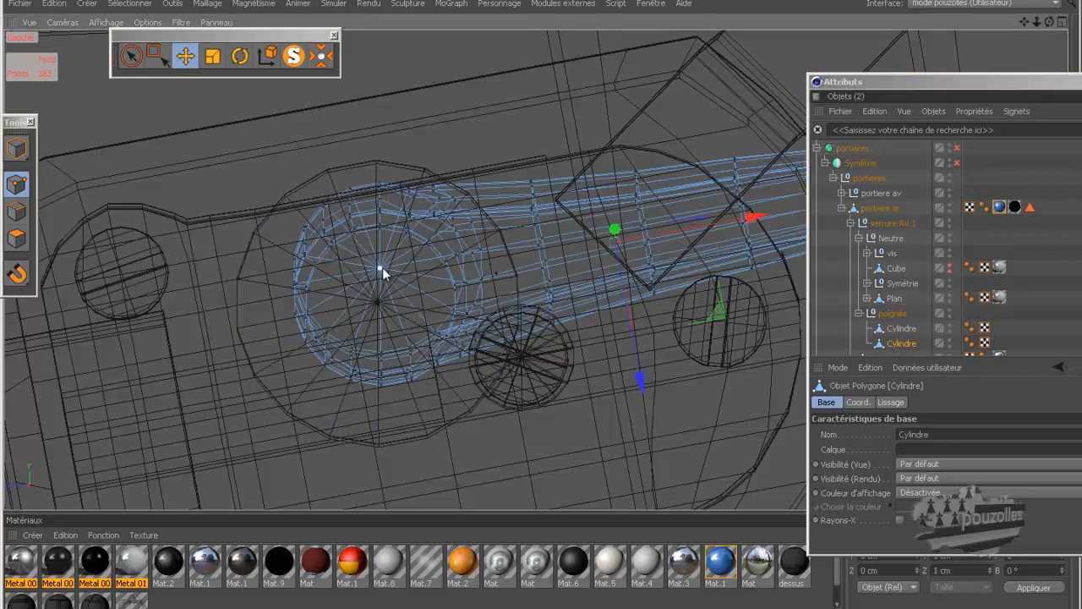
left_click(382, 267)
left_click(382, 267)
Select the centre point of the handle's round end and try to rotate around it slightly in the side view.
left_click(240, 56)
key("F5")
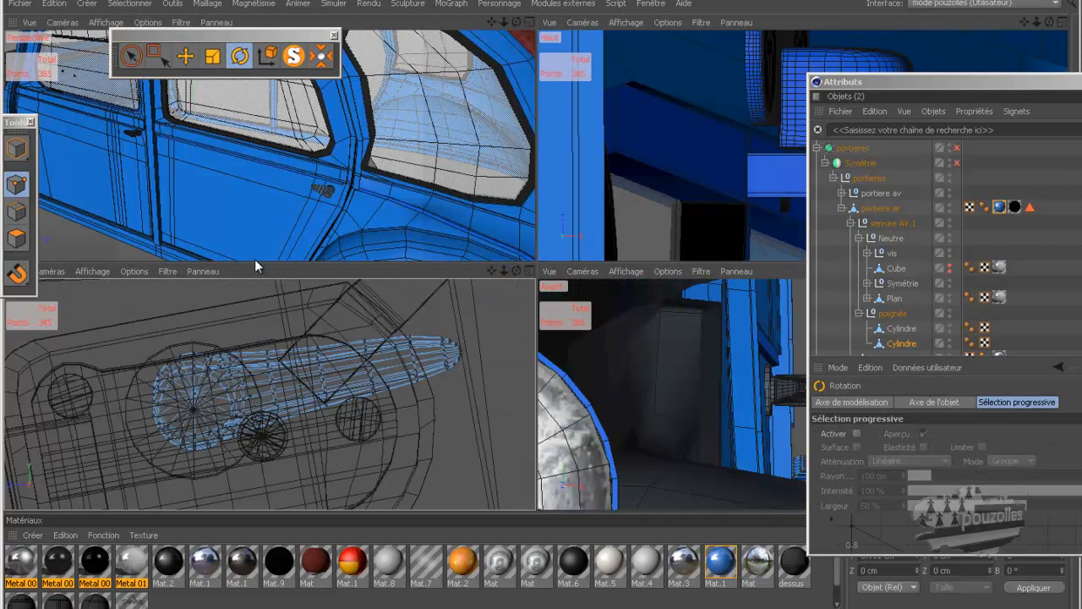
middle_click(304, 338)
middle_click_drag(310, 323, 319, 289, "alt")
scroll(320, 289, "down", 6)
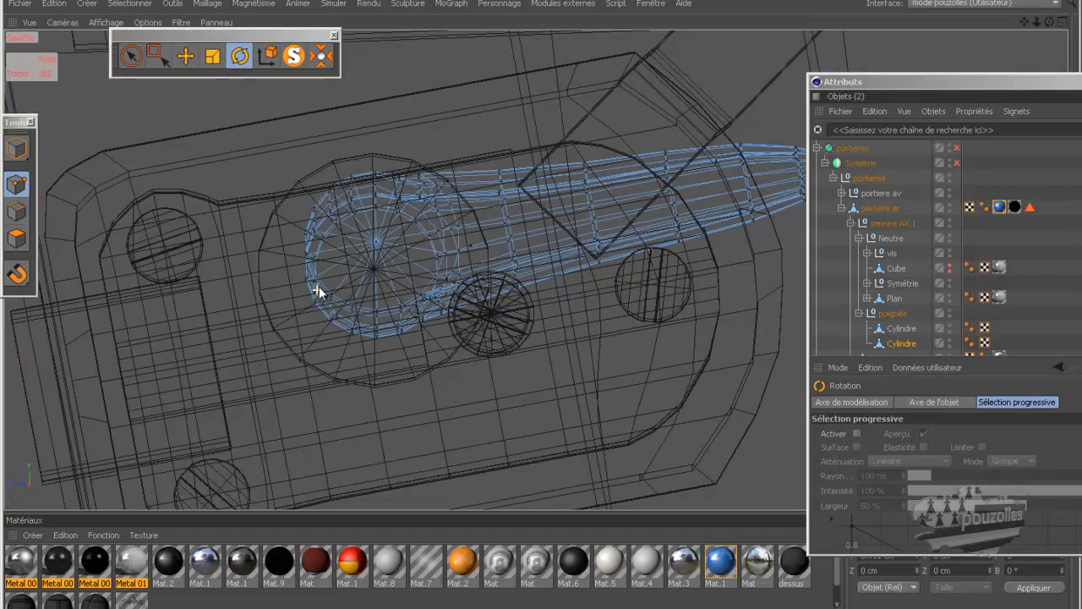
scroll(320, 289, "down", 5)
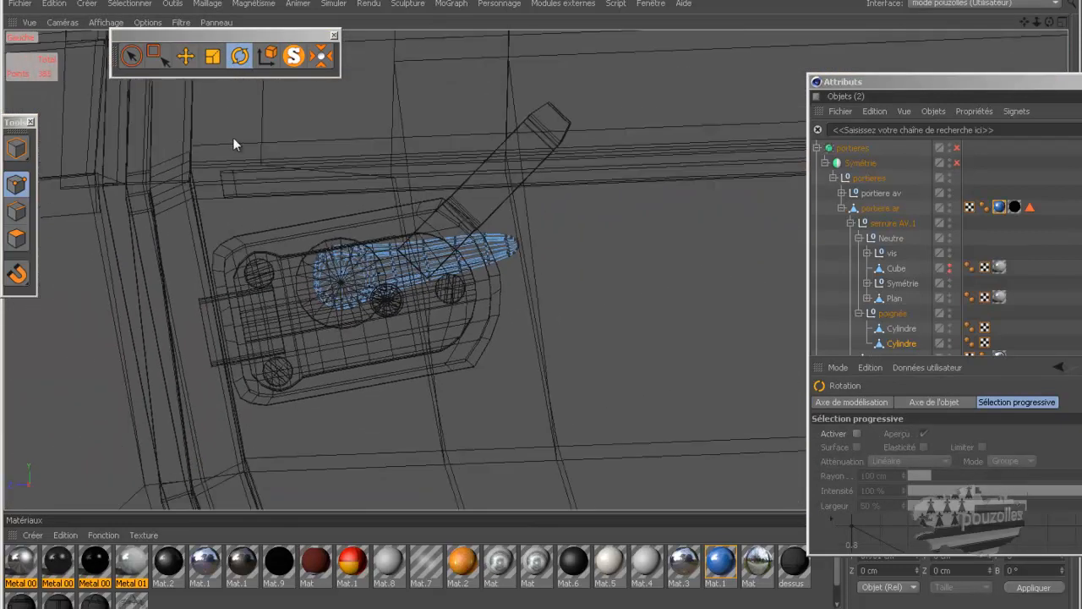
left_click(242, 62)
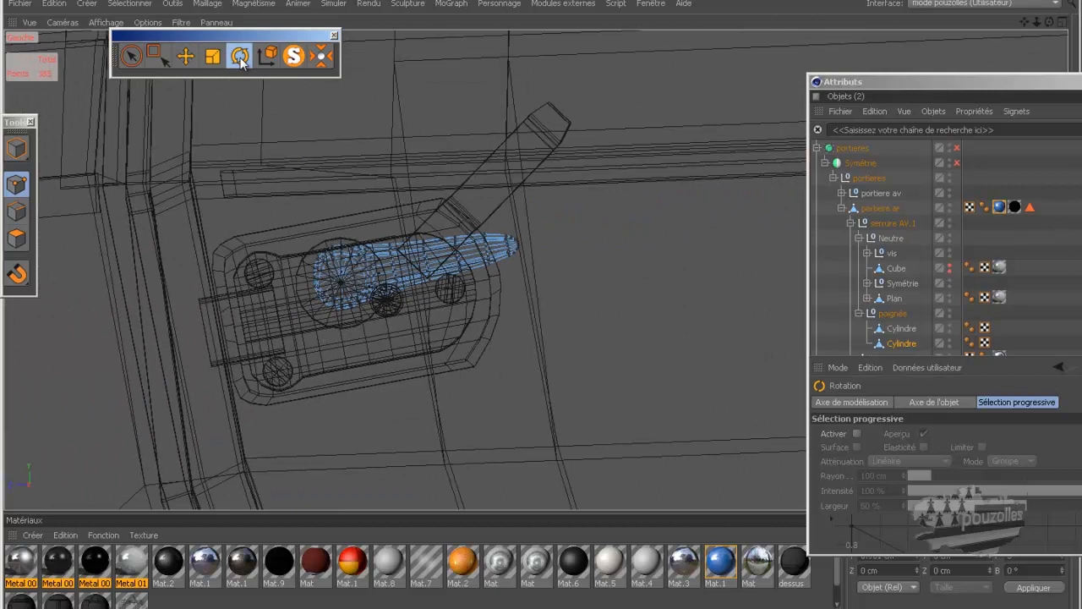
left_click(342, 275)
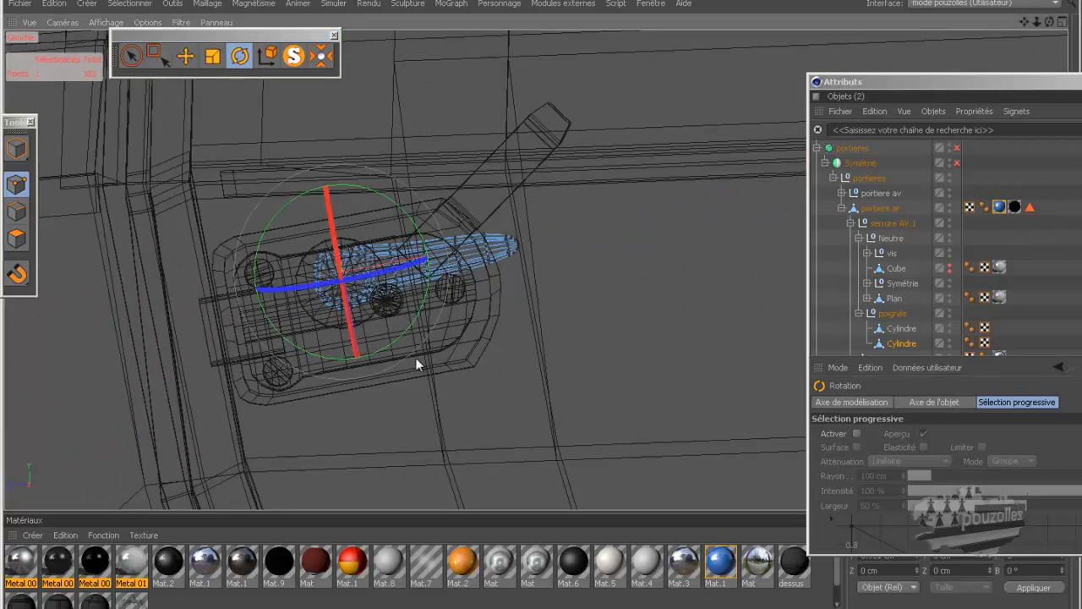
left_click_drag(289, 201, 284, 209)
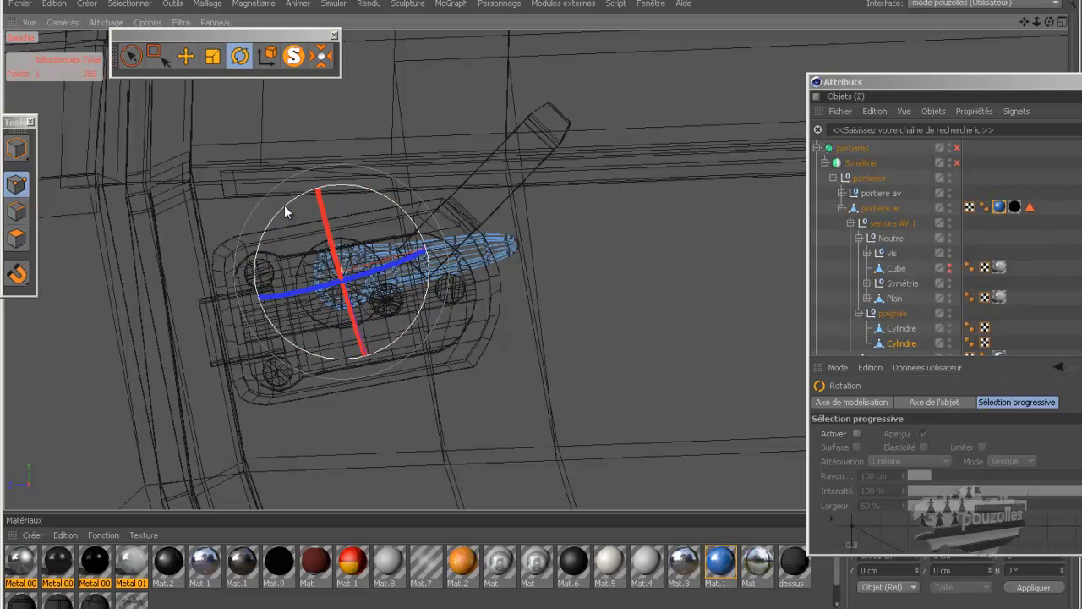
left_click_drag(285, 208, 283, 215)
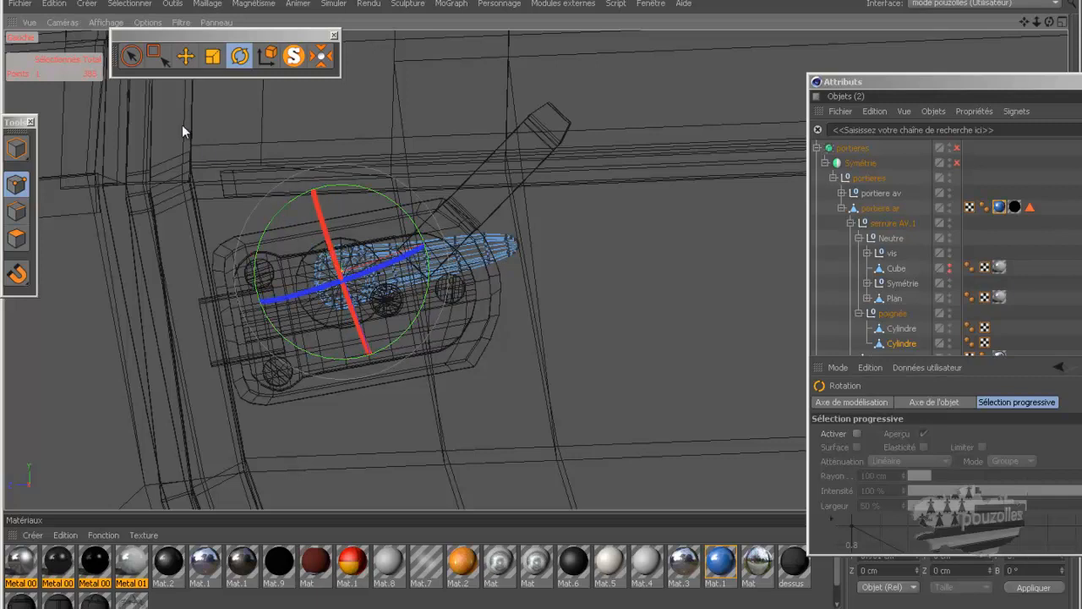
Clear the centre-point selection and select all points of the rear handle cylinder.
left_click(108, 145)
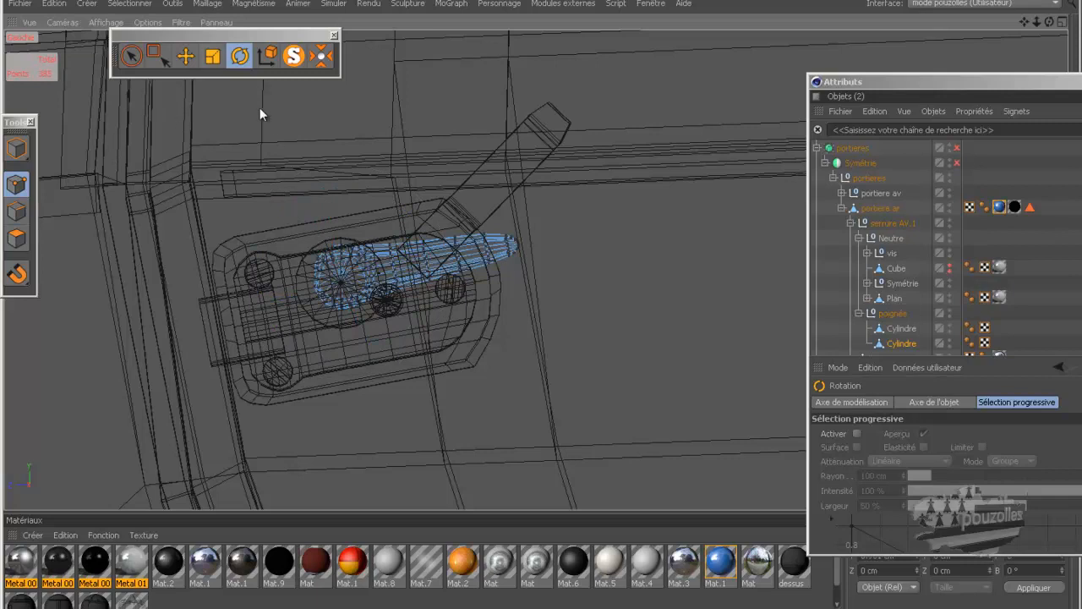
key("ctrl+a")
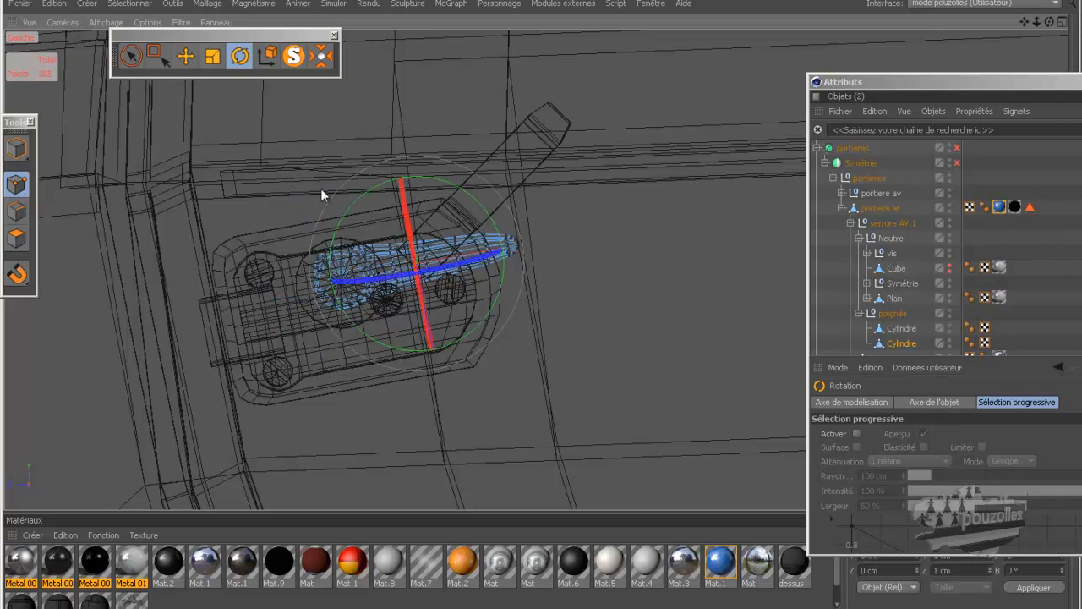
left_click(340, 277)
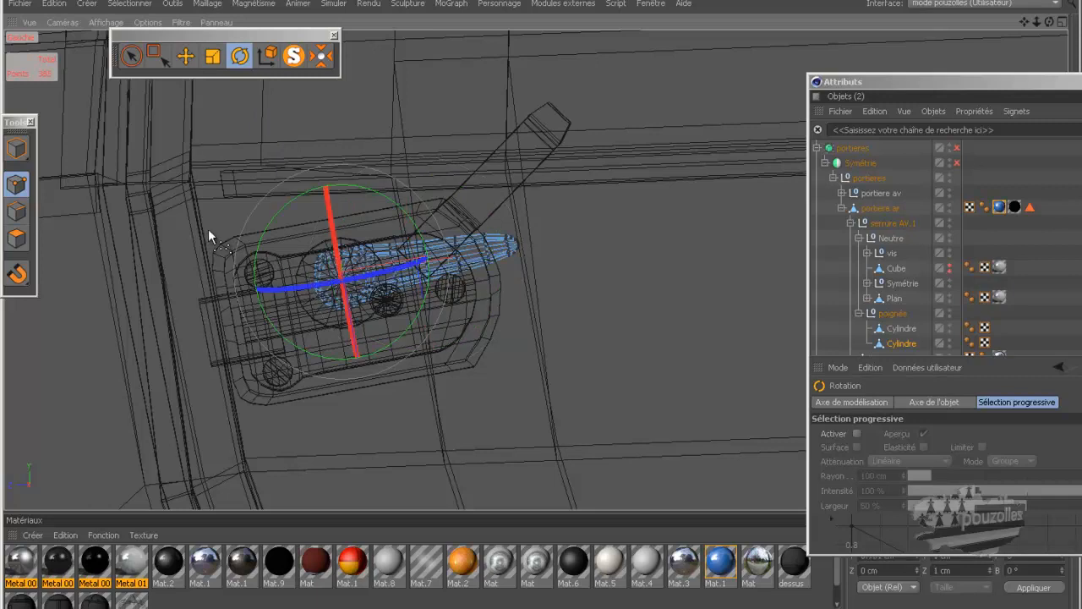
key("ctrl+a")
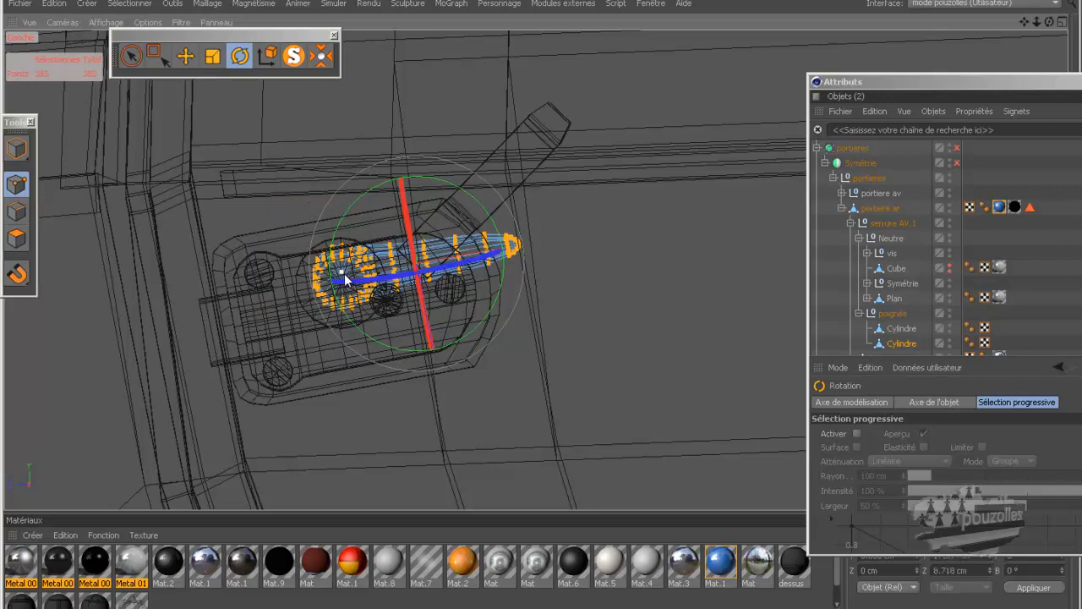
scroll(344, 277, "up", 3)
scroll(344, 278, "up", 3)
scroll(340, 274, "up", 3)
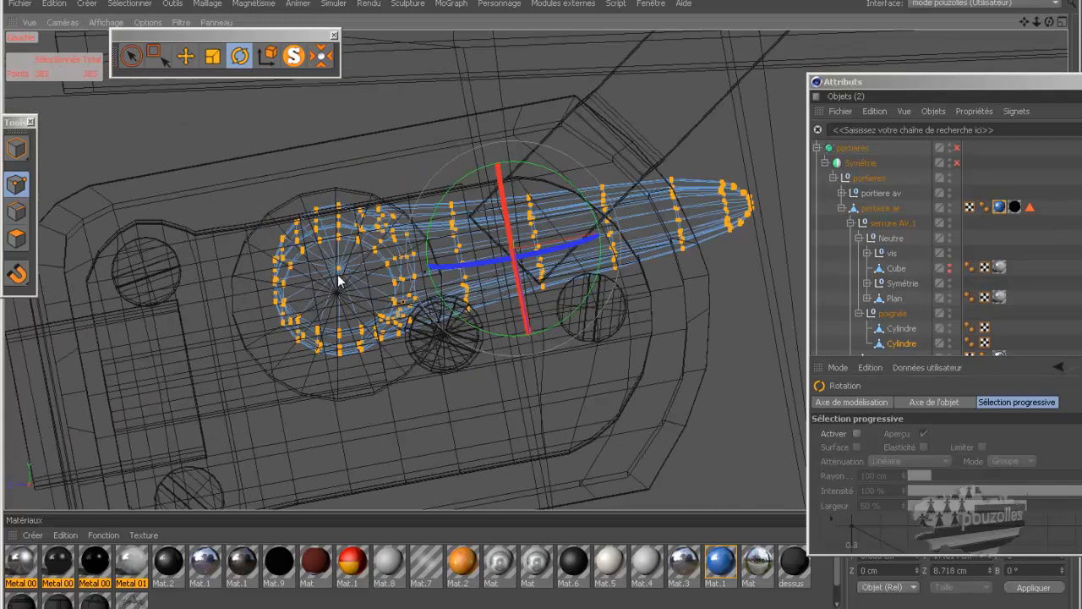
left_click(338, 272)
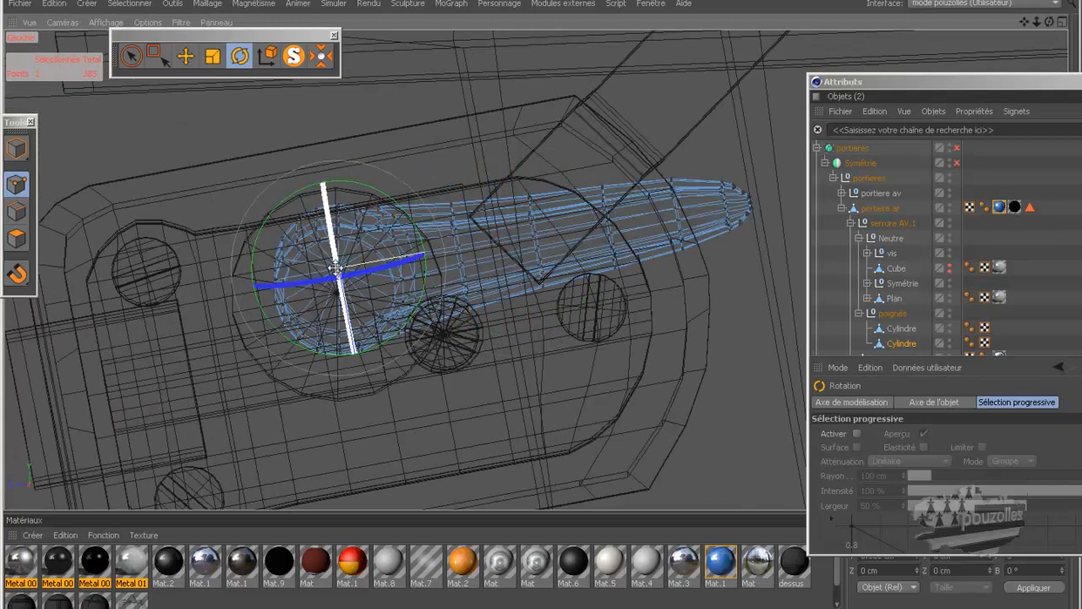
left_click(55, 3)
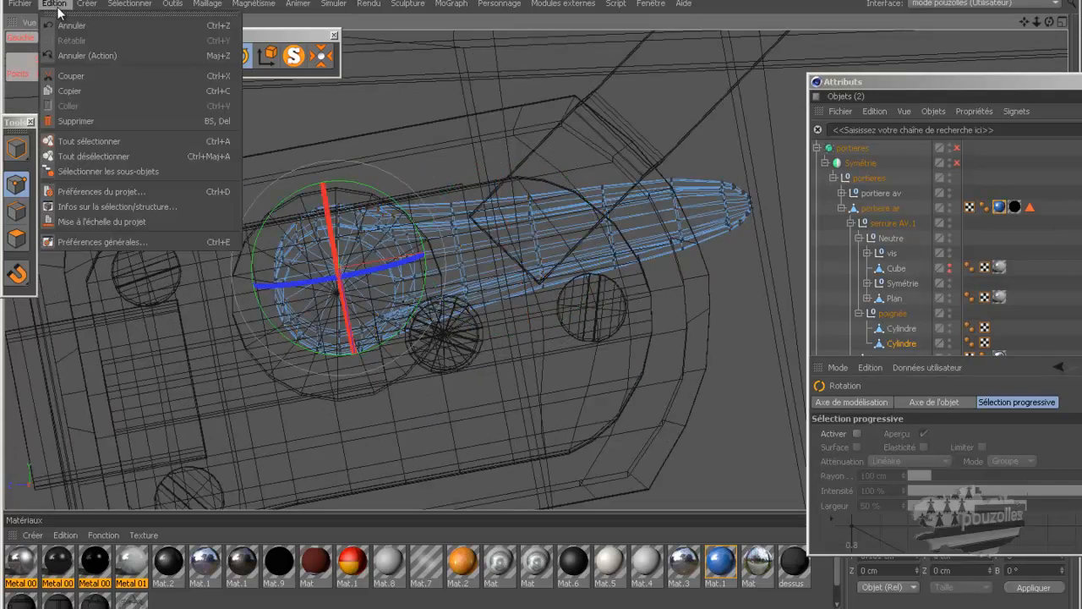
left_click(64, 26)
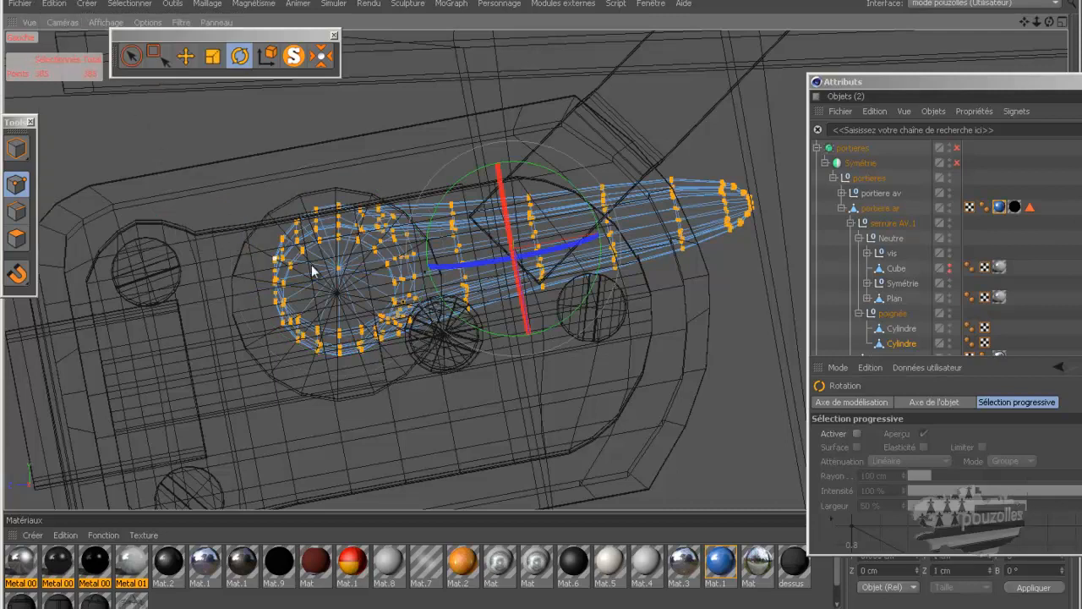
Place the rotation axis at the centre of the handle's round end and rotate all its points about half a turn in the side view.
left_click(341, 272)
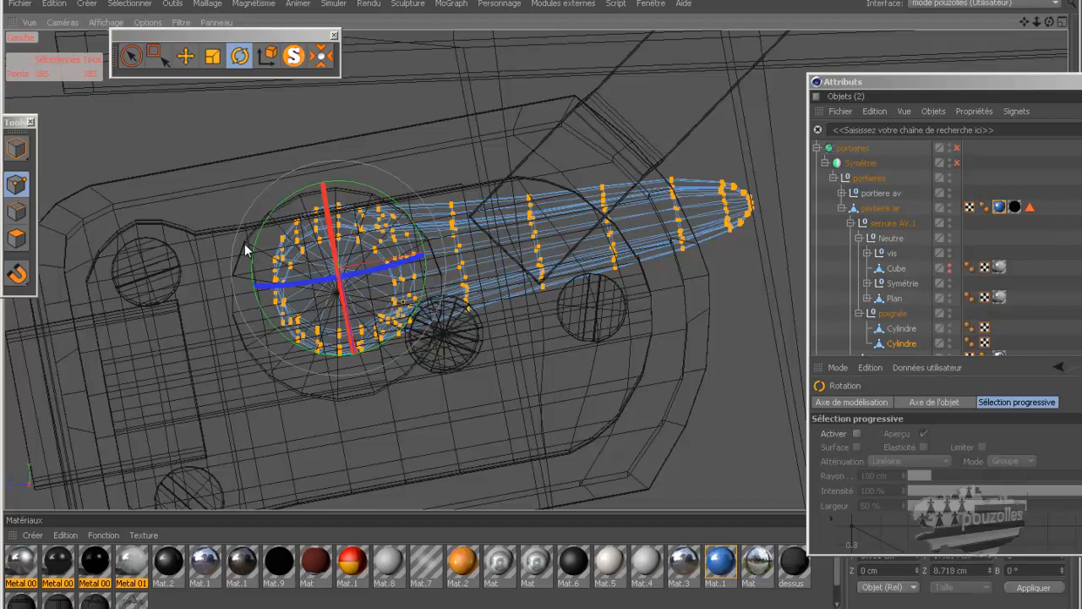
left_click_drag(281, 209, 456, 379)
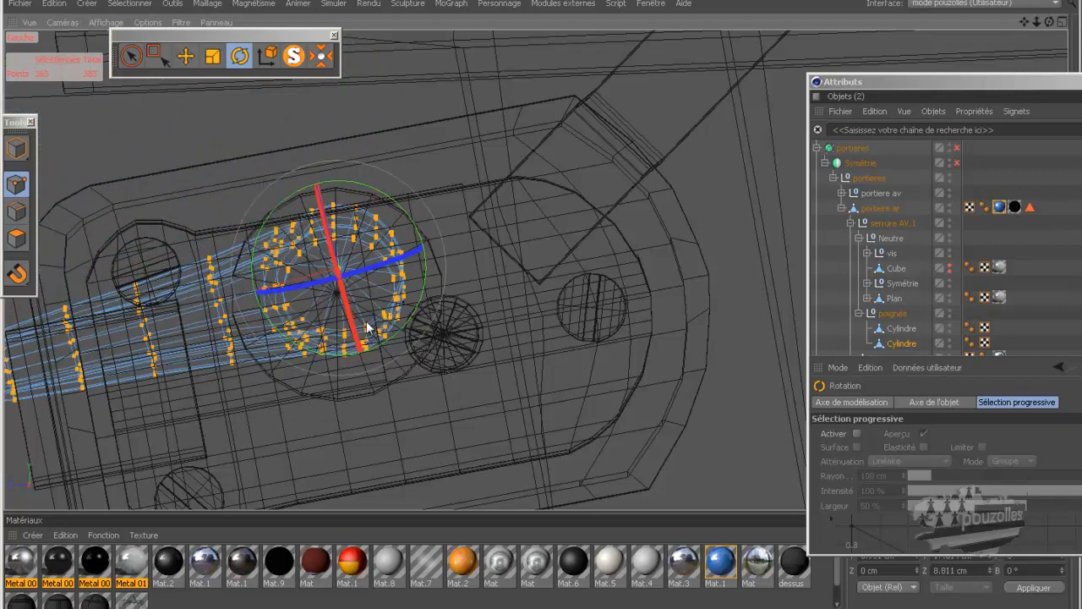
middle_click(160, 195)
middle_click(241, 200)
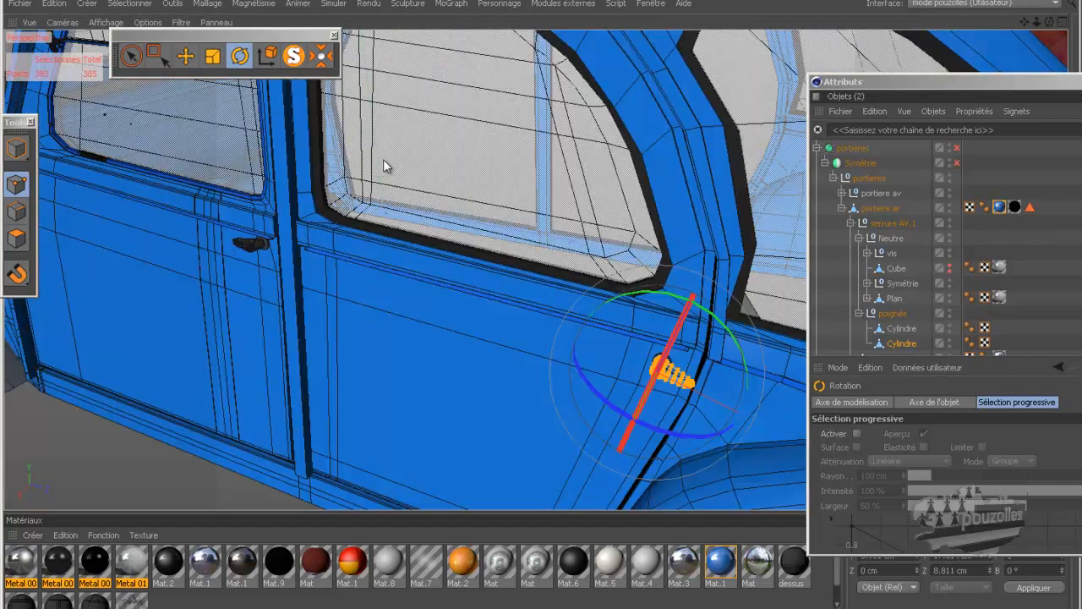
Rotate the rear handle's selected points slightly in the perspective view so that the handle lies nearly horizontal.
scroll(398, 164, "down", 1)
left_click_drag(543, 310, 639, 107, "alt")
left_click(17, 148)
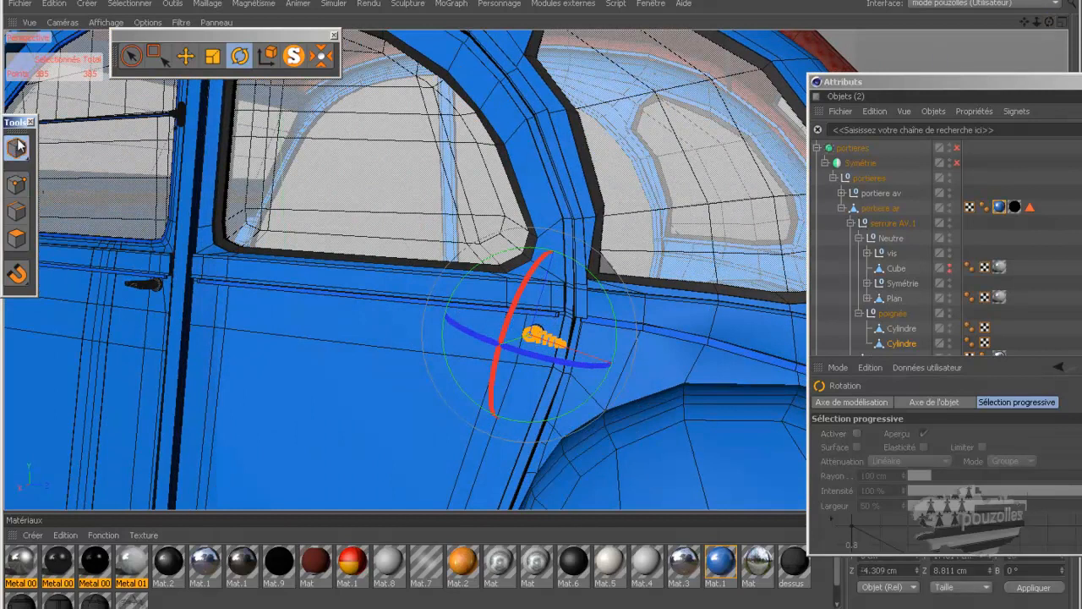
scroll(562, 324, "up", 2)
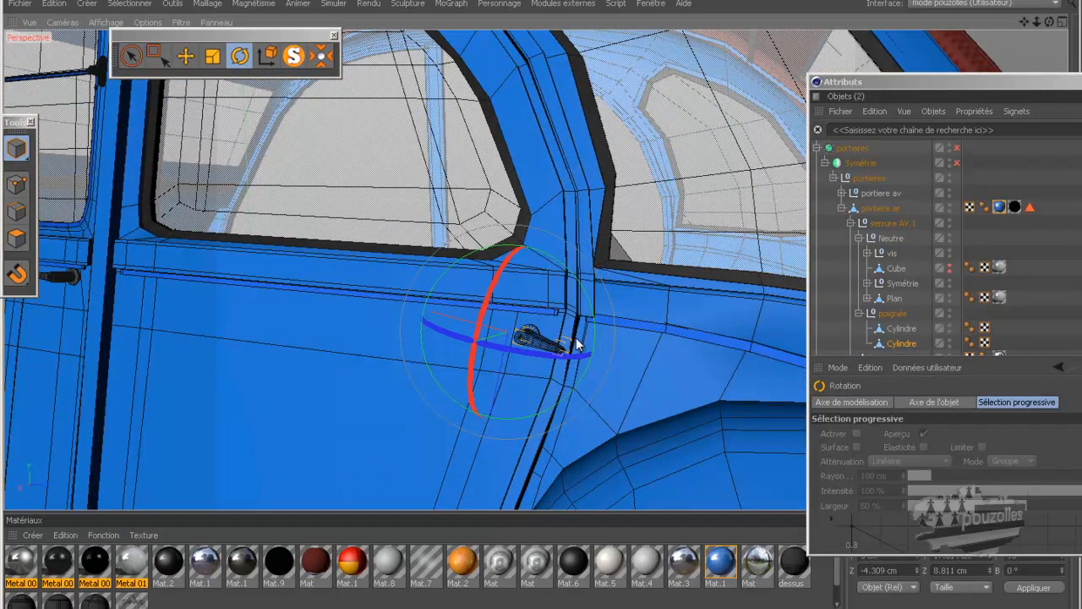
scroll(575, 340, "up", 2)
left_click_drag(543, 308, 542, 304, "alt")
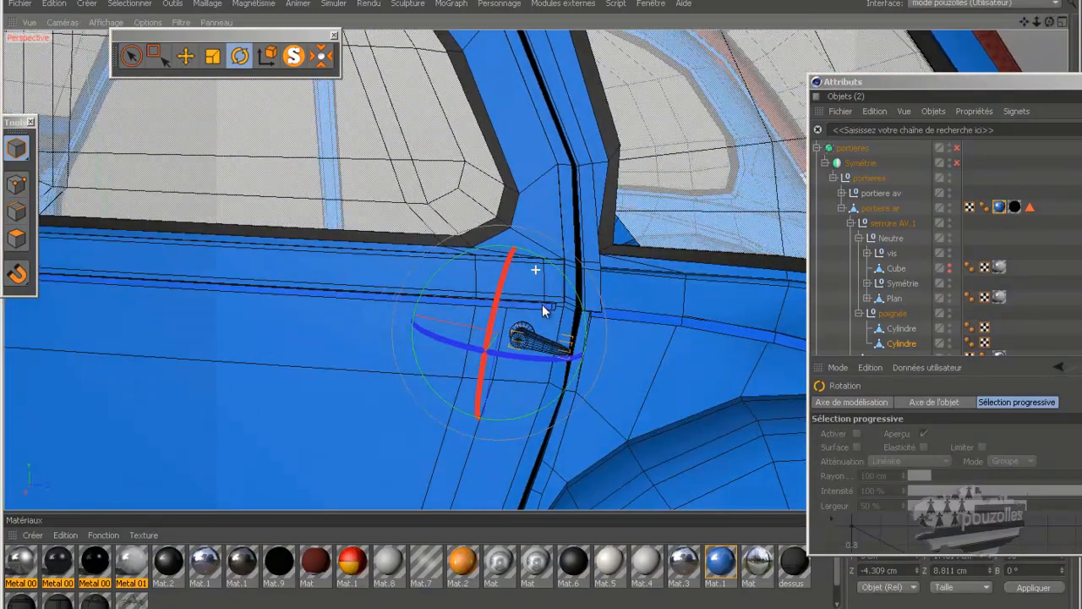
left_click(18, 186)
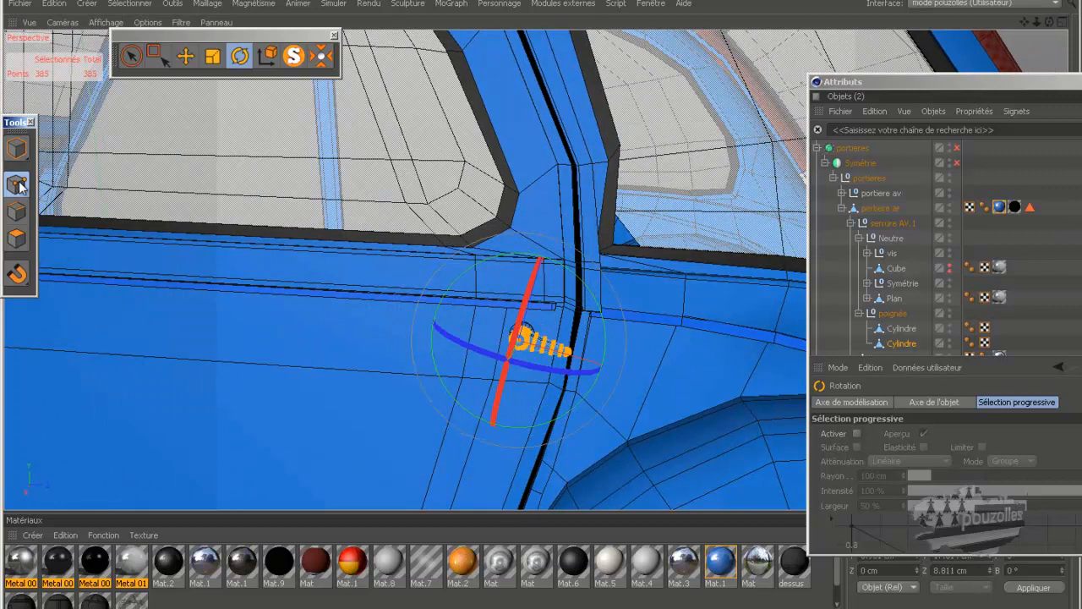
mouse_move(474, 267)
left_mouse_down()
mouse_move(469, 293)
mouse_move(372, 293)
left_mouse_up()
scroll(350, 295, "down", 5)
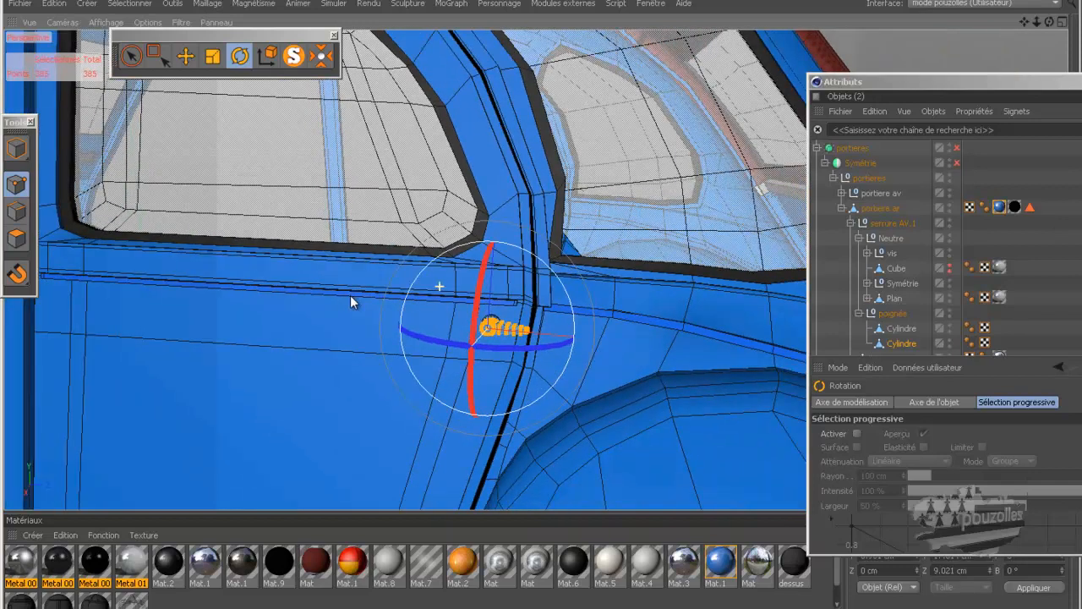
Select the serrure AV.1 group in model mode and move it about 3 cm along its red axis, away from the door's rear edge.
left_click(883, 209)
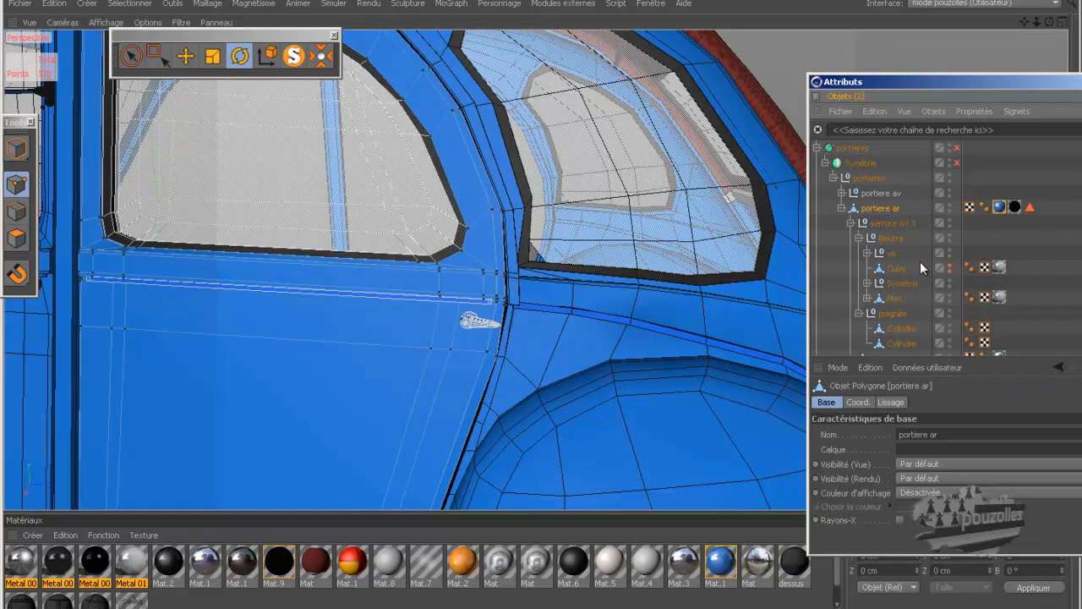
left_click(890, 223)
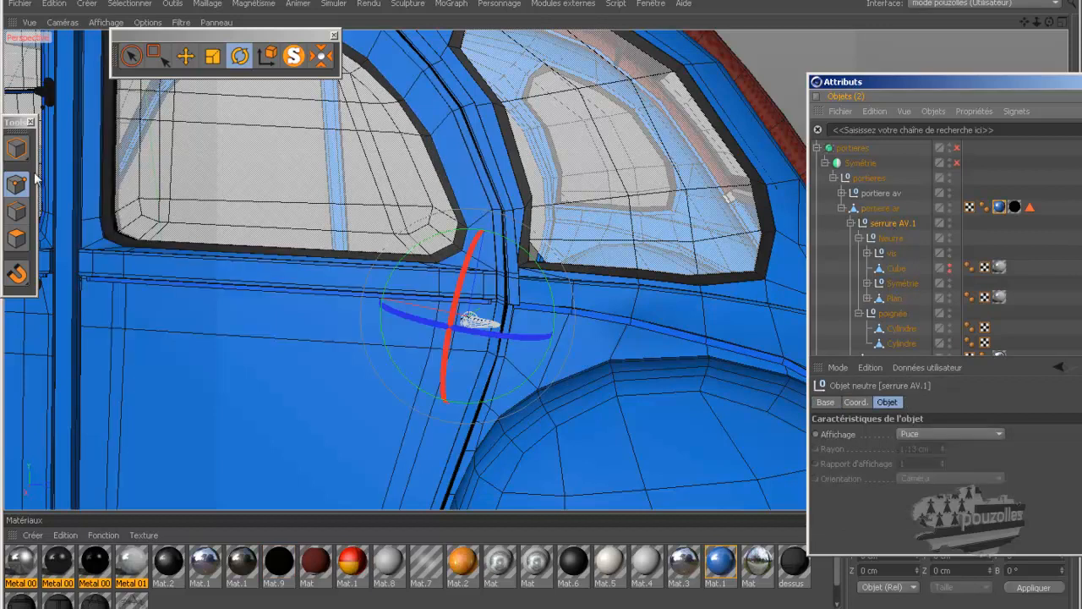
left_click(16, 148)
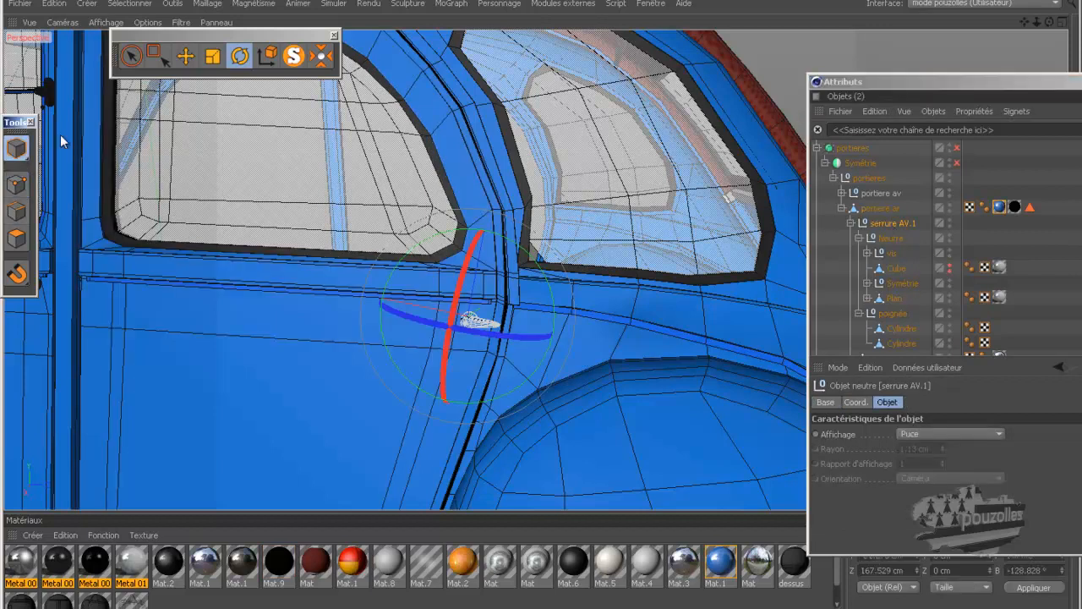
left_click(184, 56)
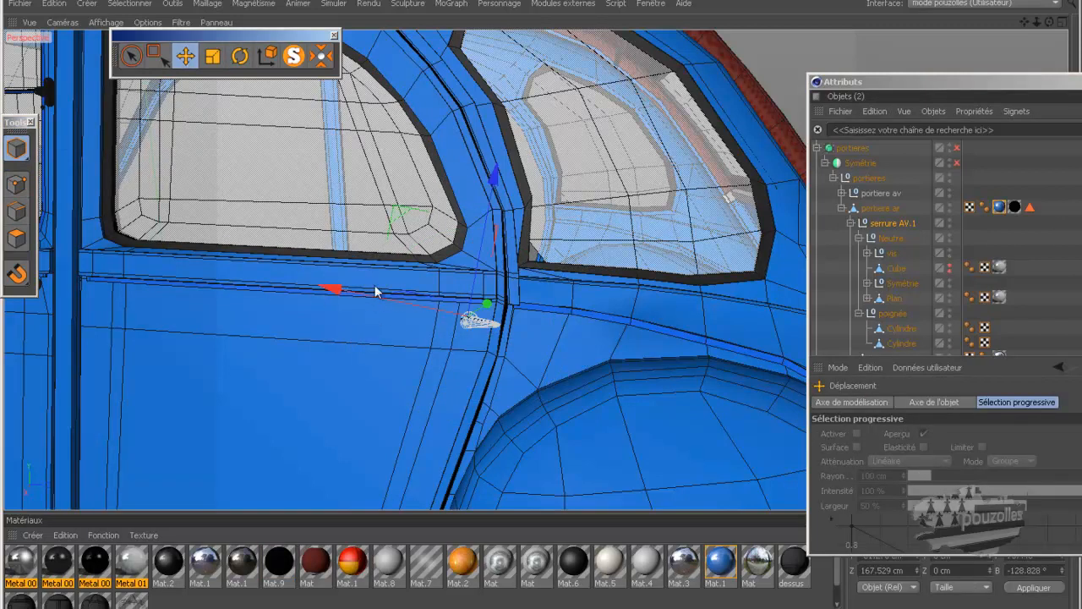
left_click_drag(377, 299, 372, 299)
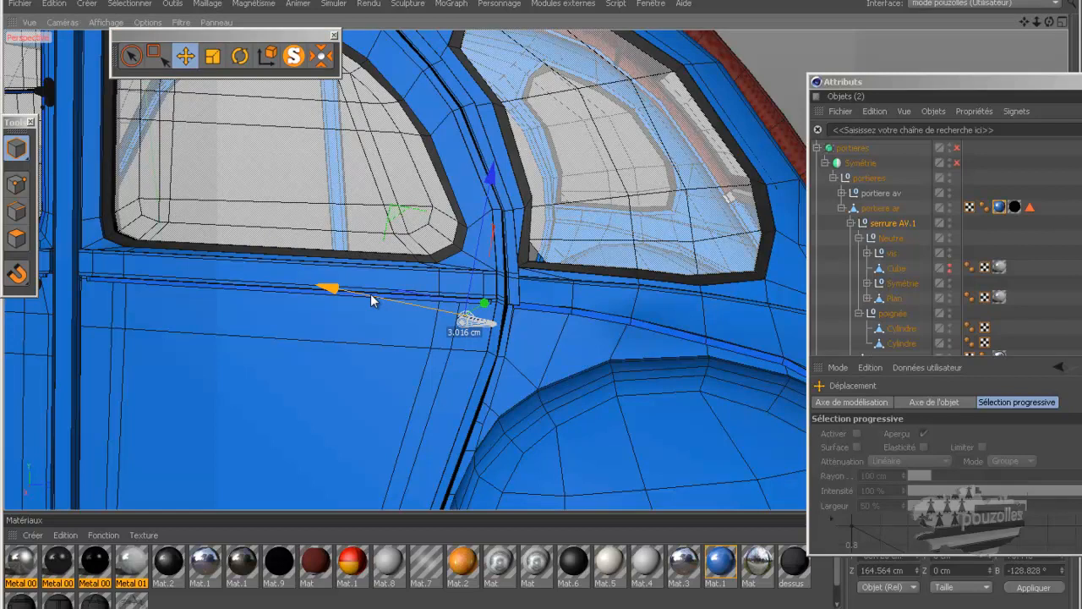
left_click_drag(372, 298, 373, 298)
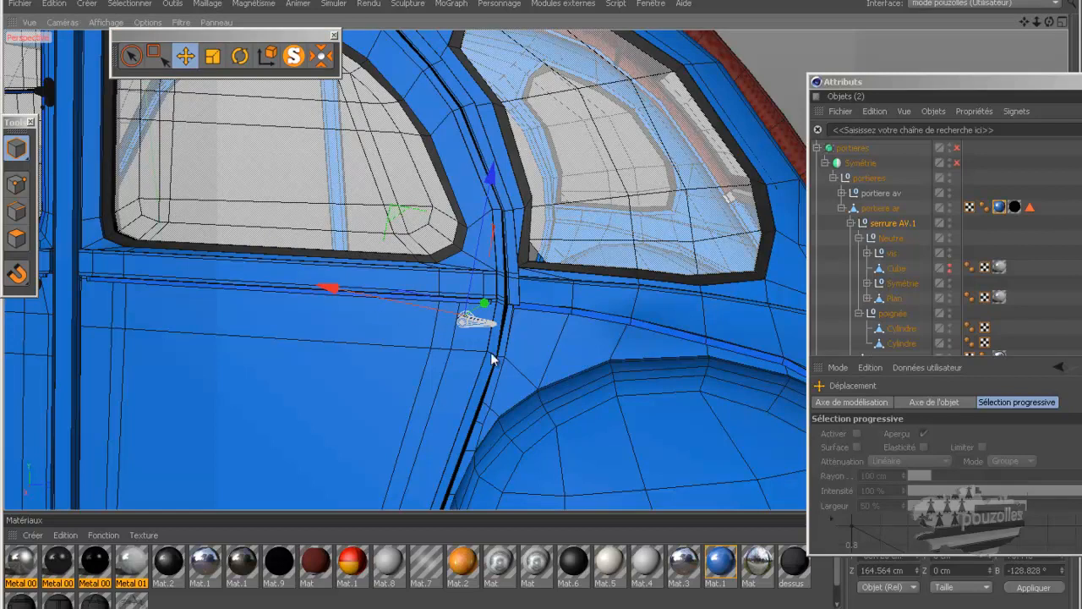
Examine the rear door handle's fit against the door panel and its rear edge from several angles and distances.
scroll(492, 355, "down", 2)
scroll(406, 343, "down", 1)
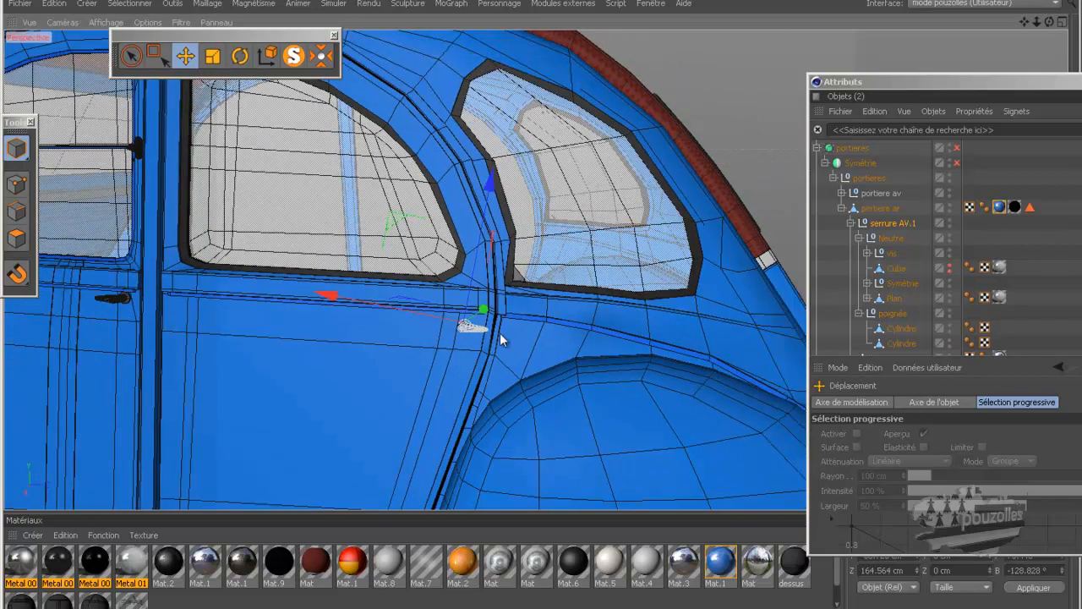
left_click_drag(1051, 23, 638, 265)
scroll(472, 338, "up", 4)
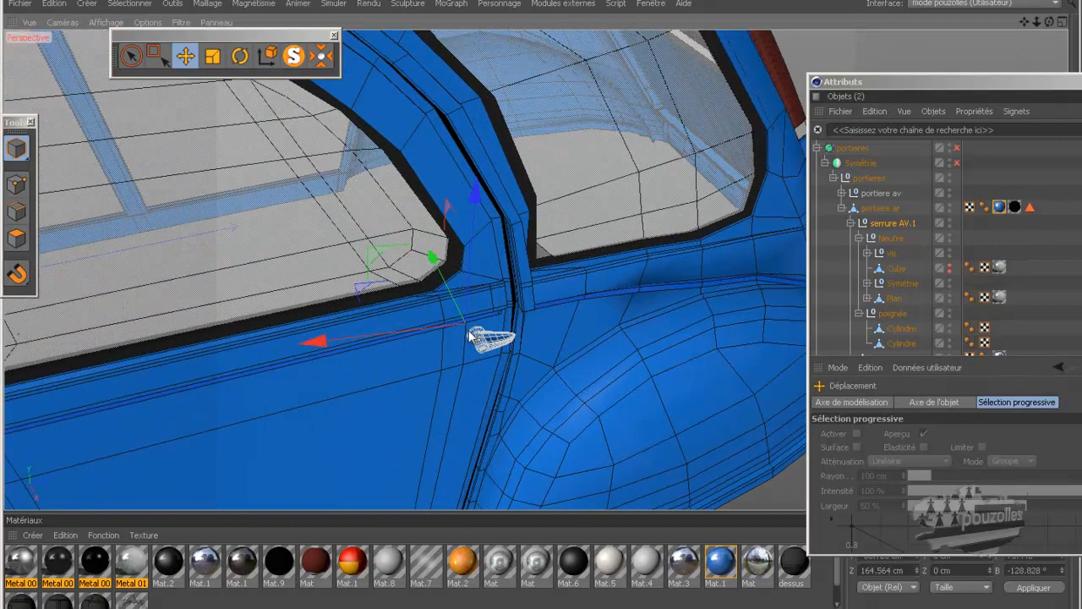
scroll(472, 338, "up", 5)
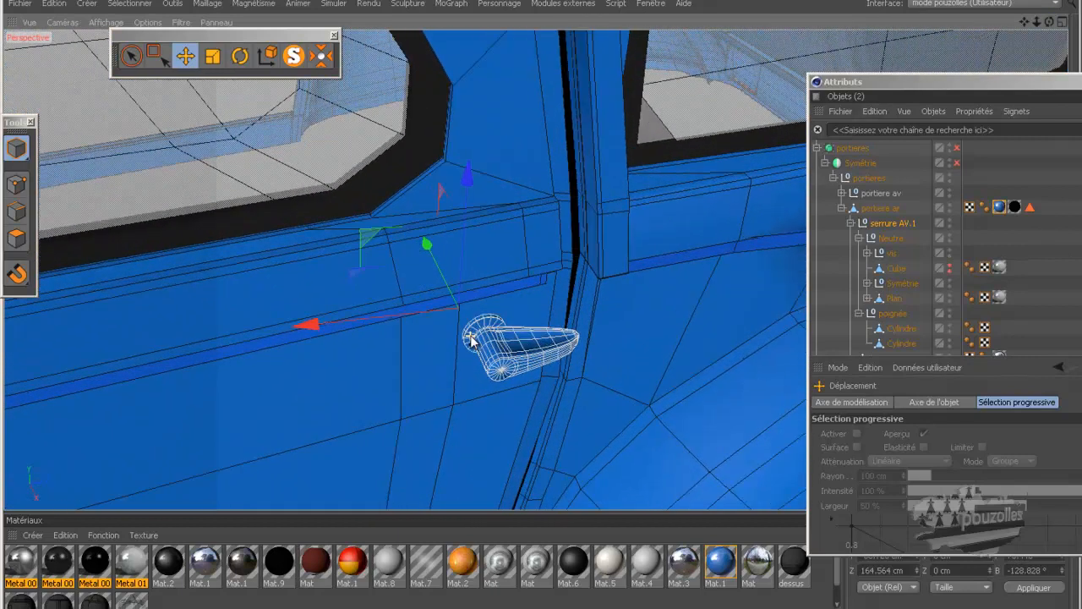
scroll(472, 338, "up", 4)
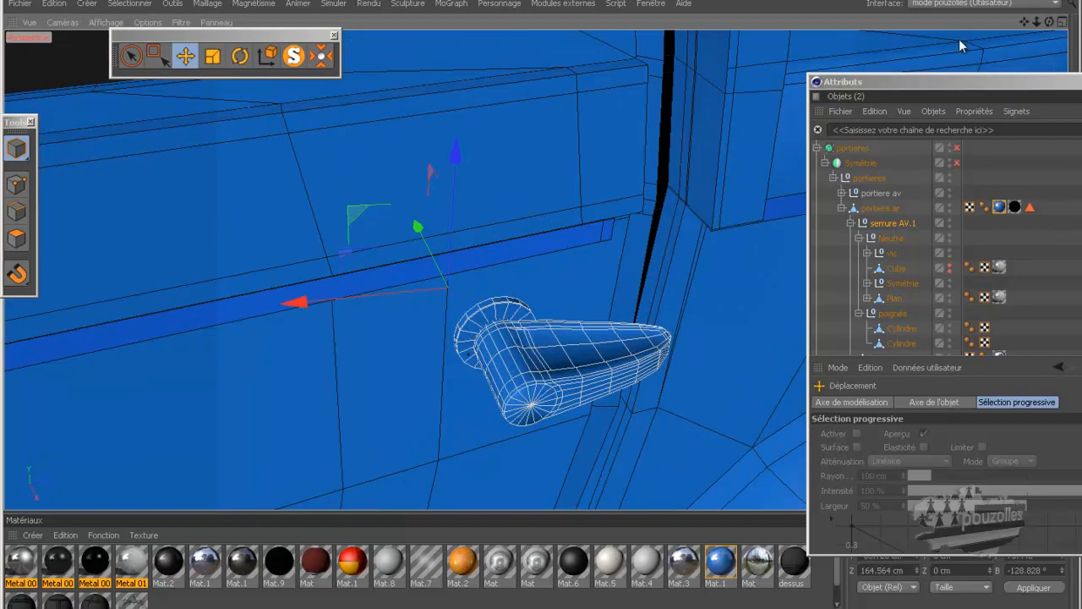
left_click_drag(1047, 22, 729, 218)
scroll(728, 217, "down", 10)
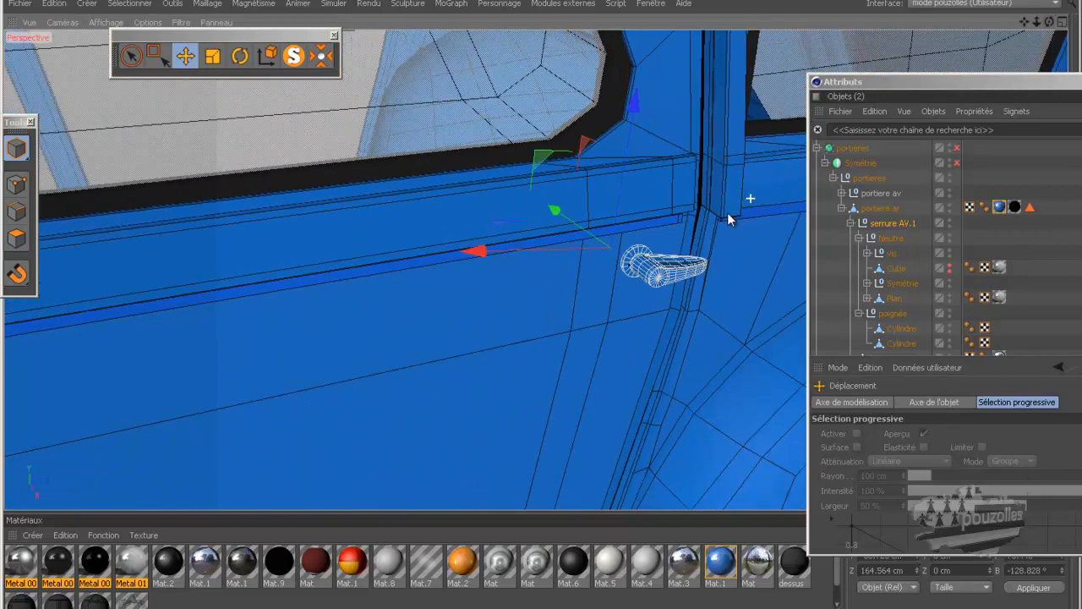
scroll(727, 212, "down", 5)
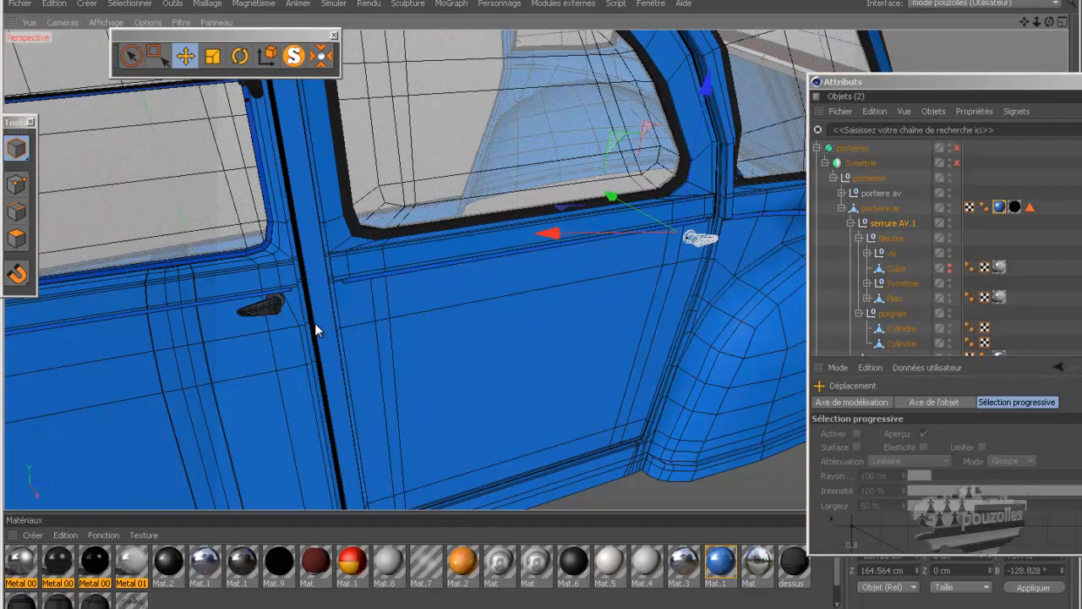
Collapse portiere ar, expand portiere av down to the poignée group inside serrure AV, and select its second Cylindre object.
left_click(276, 311)
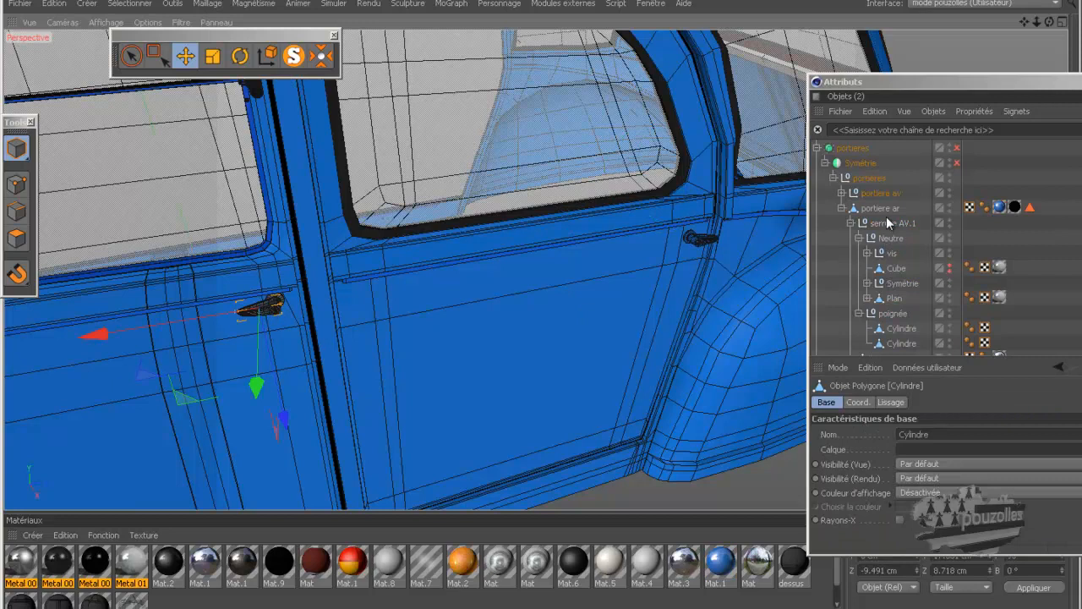
left_click(842, 208)
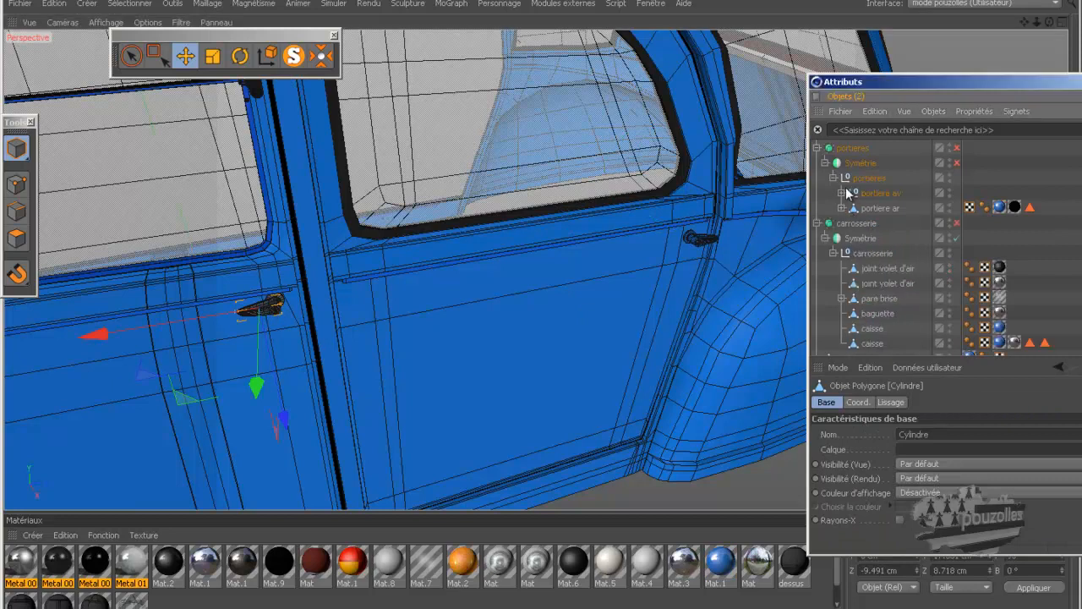
left_click(841, 192)
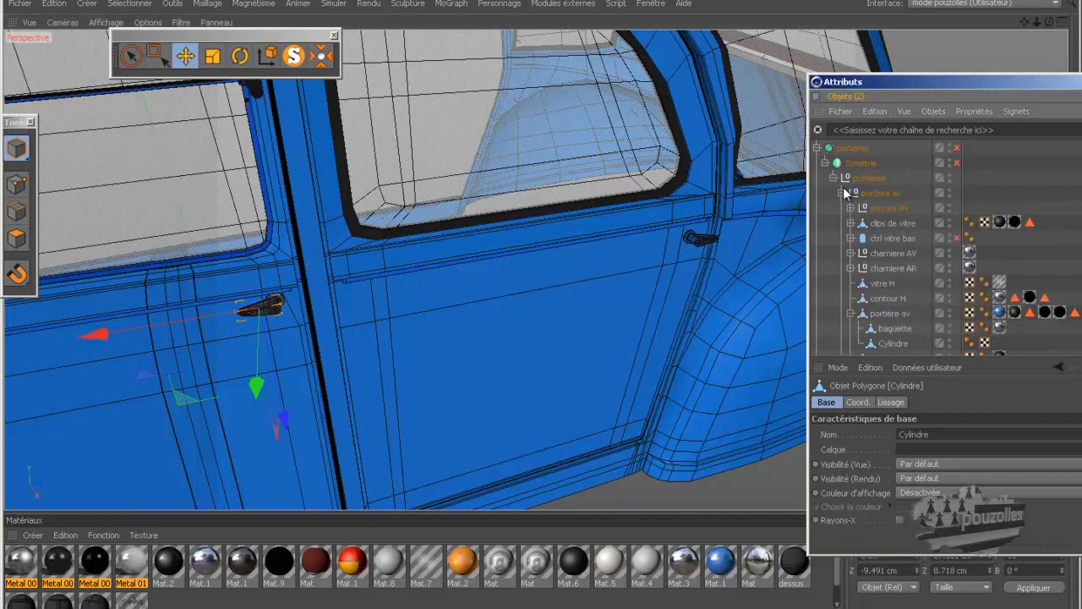
left_click(882, 211)
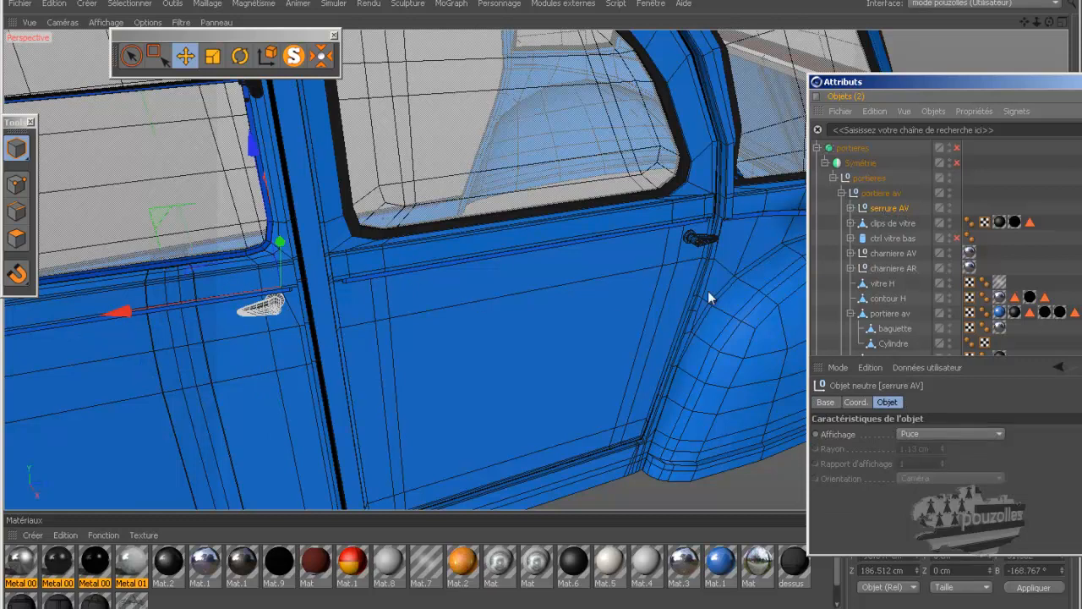
left_click(851, 207)
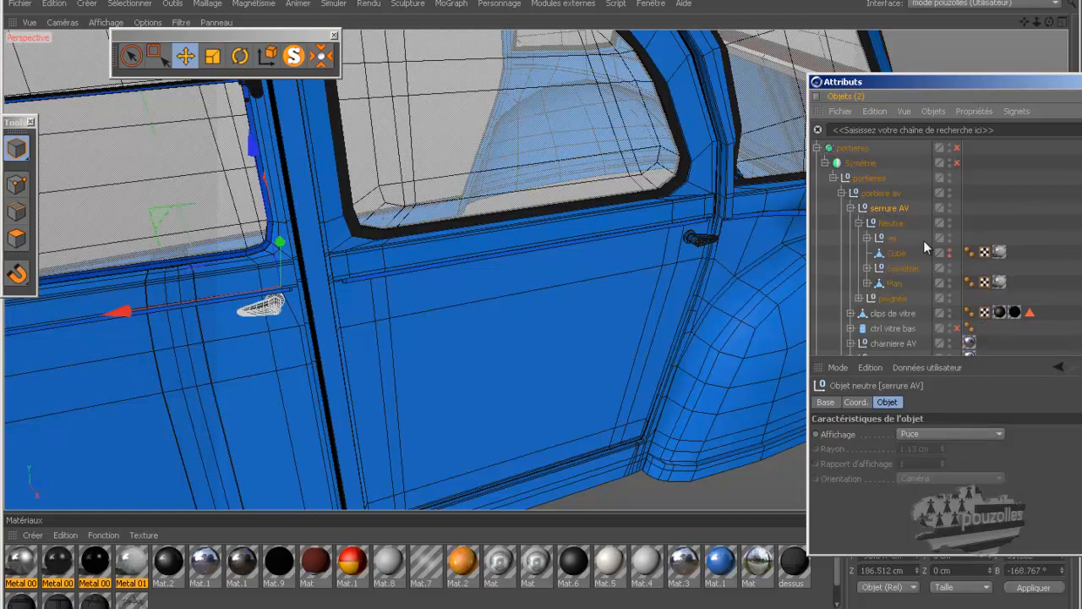
left_click(858, 297)
left_click(891, 315)
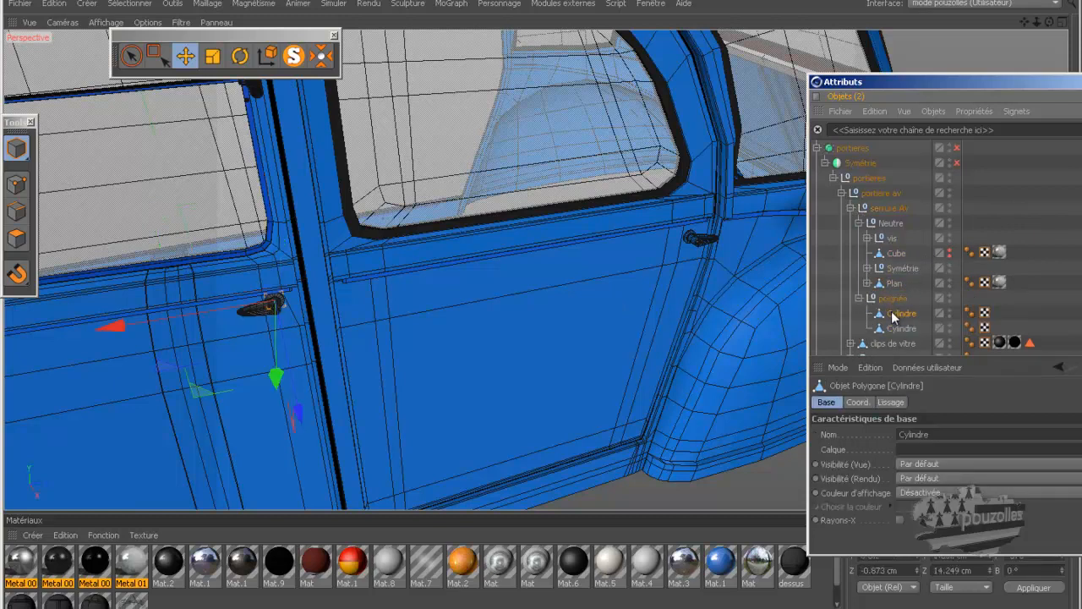
left_click(896, 330)
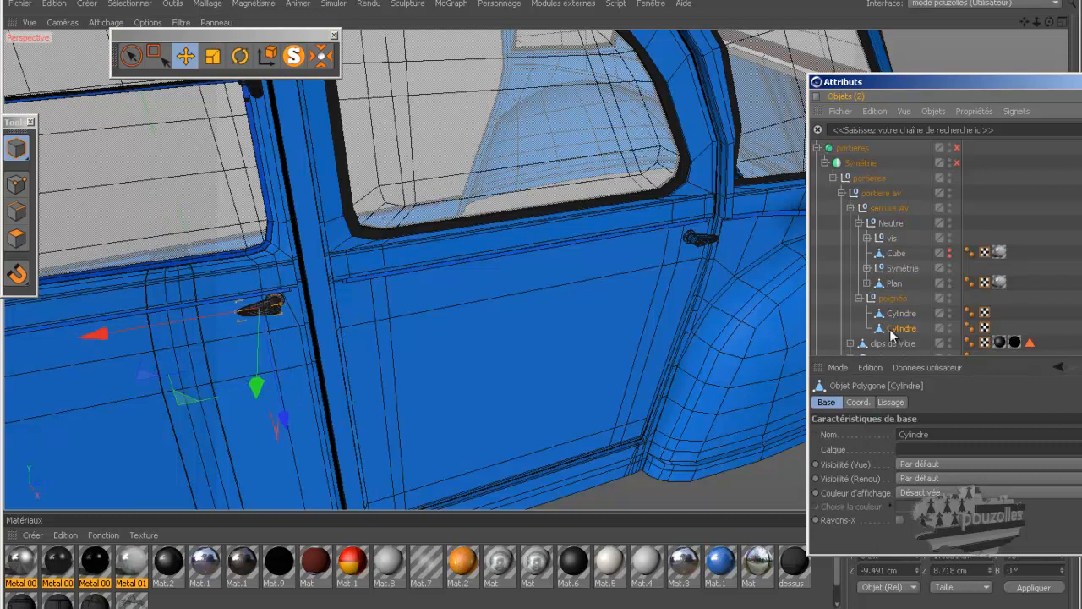
In point mode, select all points of the front handle's second Cylindre object in the right-side view.
left_click(15, 184)
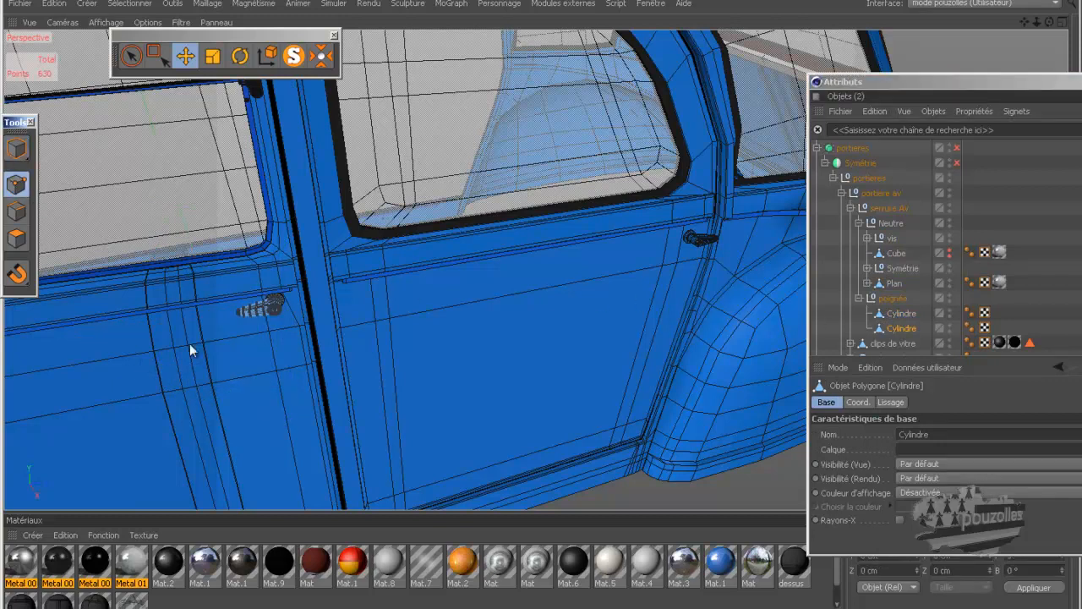
middle_click(195, 353)
middle_click(222, 398)
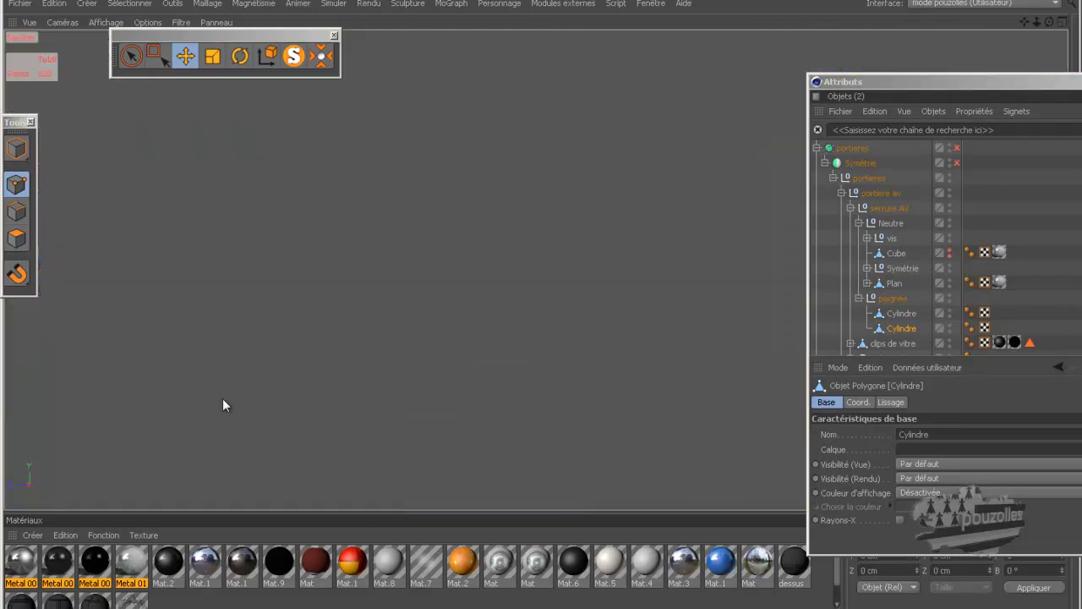
scroll(605, 270, "down", 10)
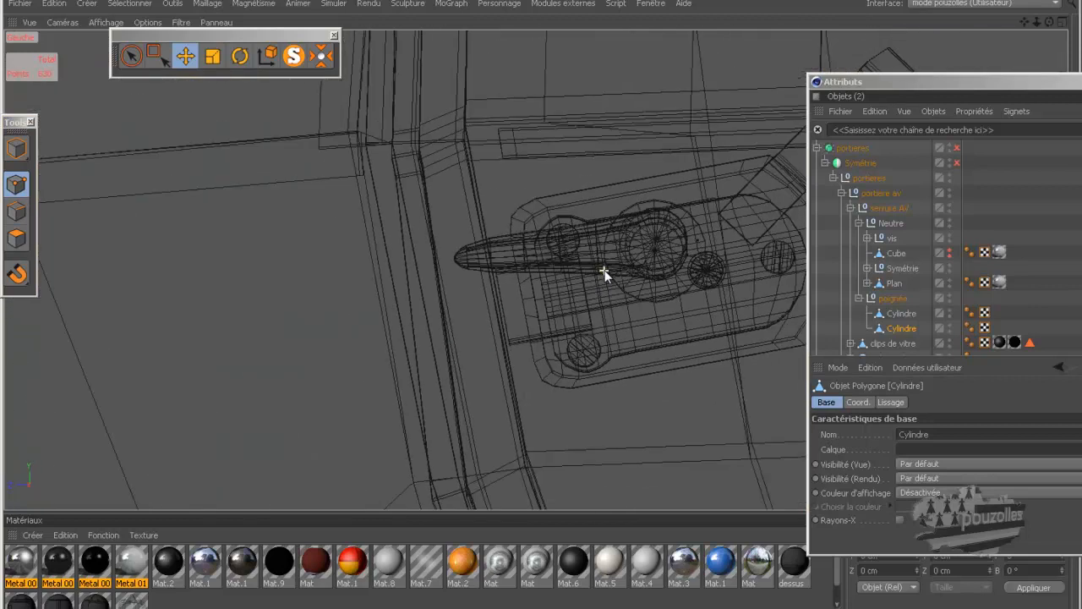
scroll(613, 256, "down", 6)
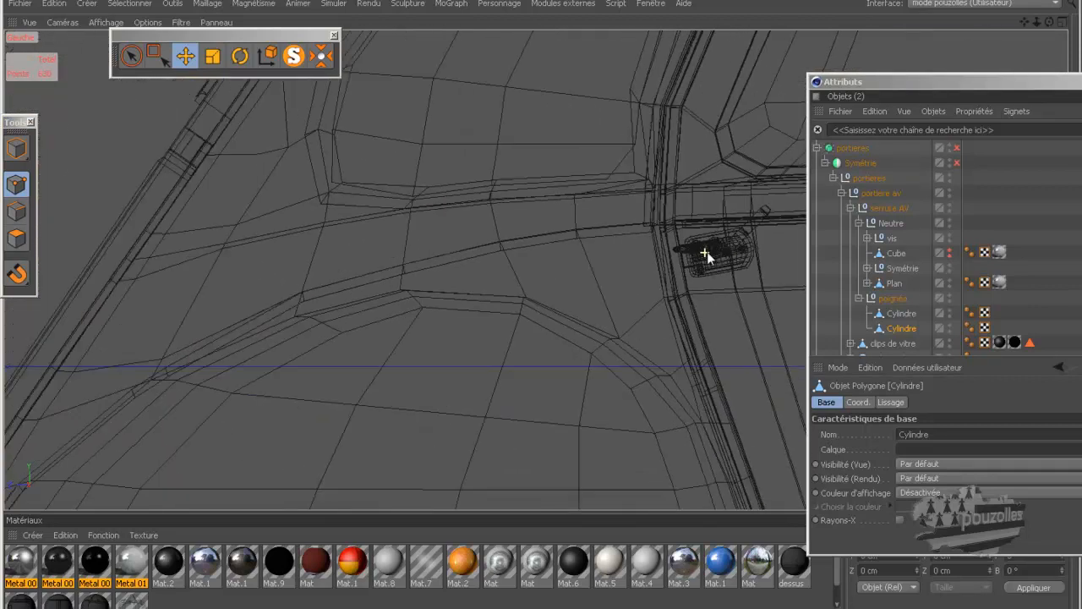
left_click_drag(1025, 23, 525, 305)
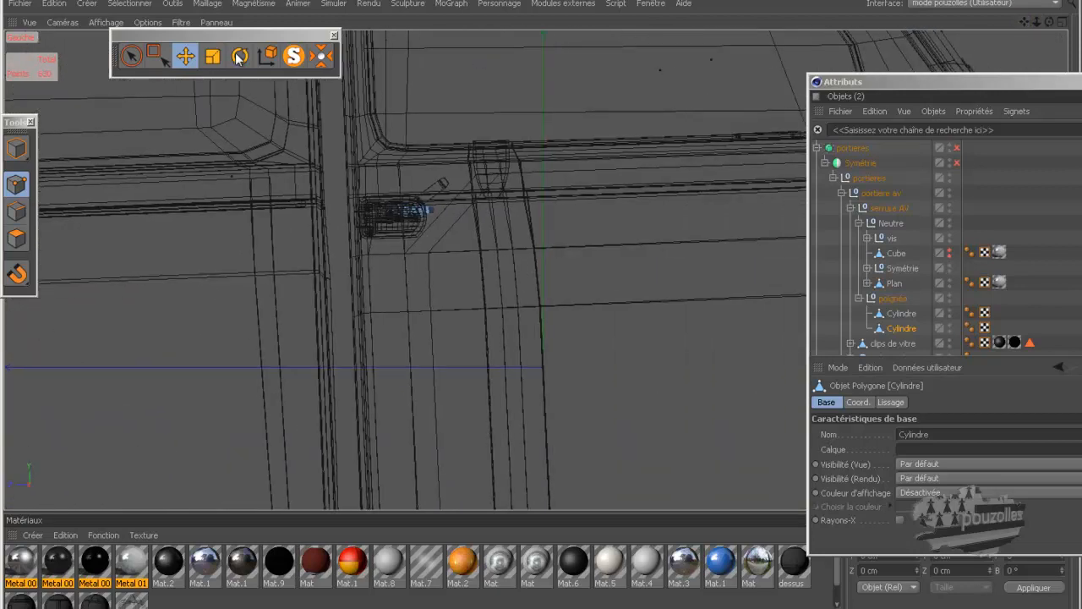
left_click(62, 22)
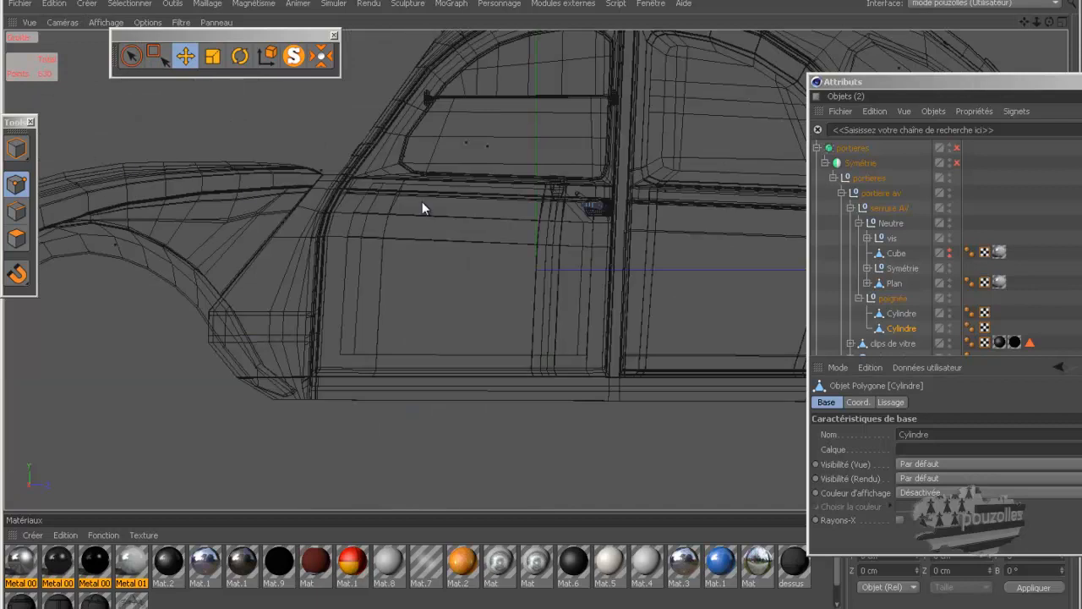
scroll(604, 203, "up", 6)
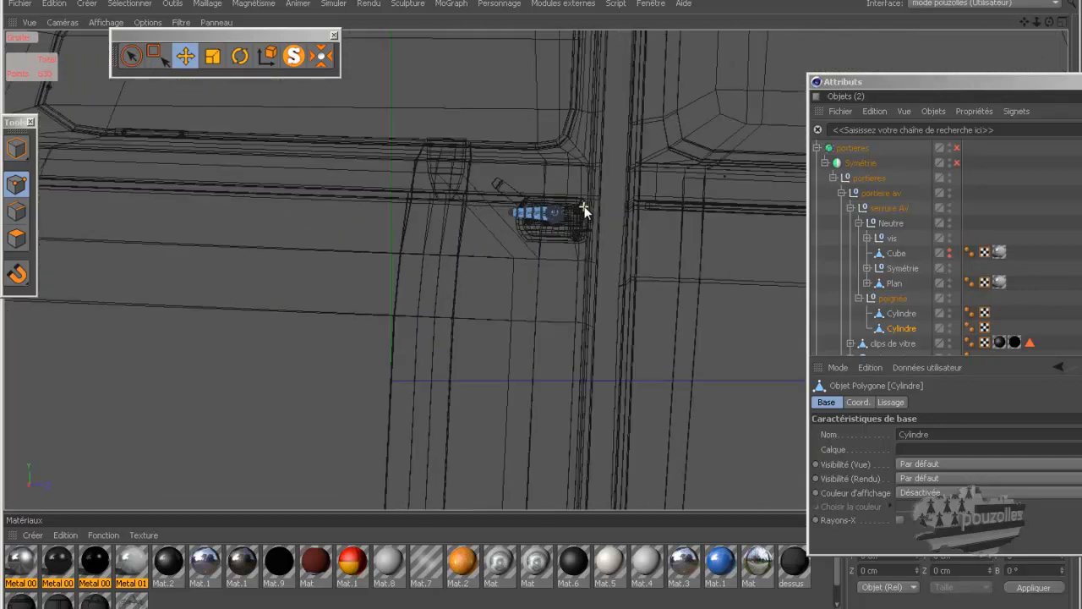
scroll(582, 207, "up", 5)
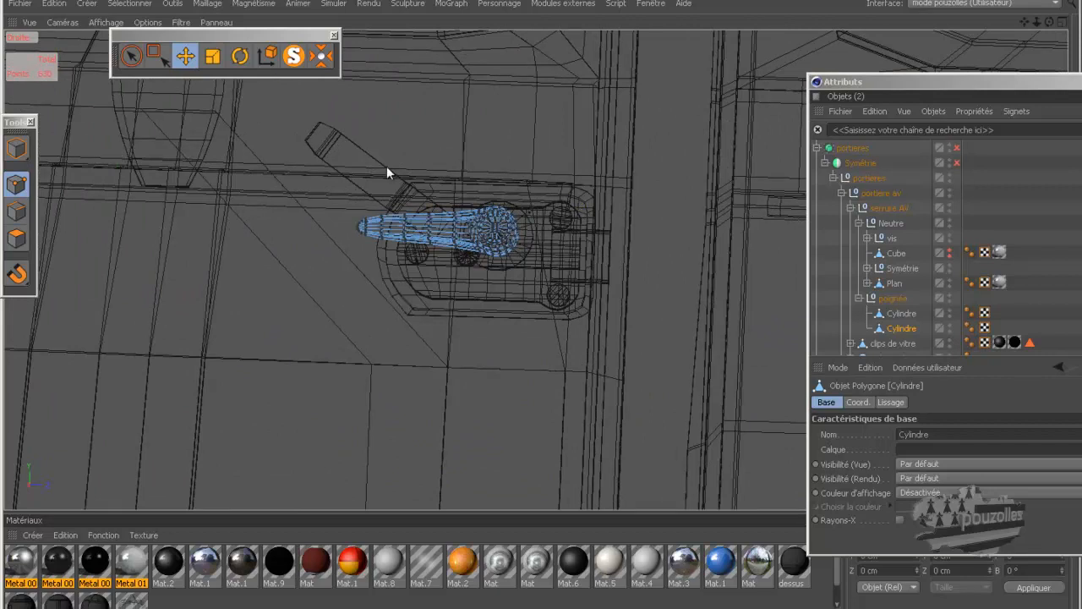
key("ctrl+a")
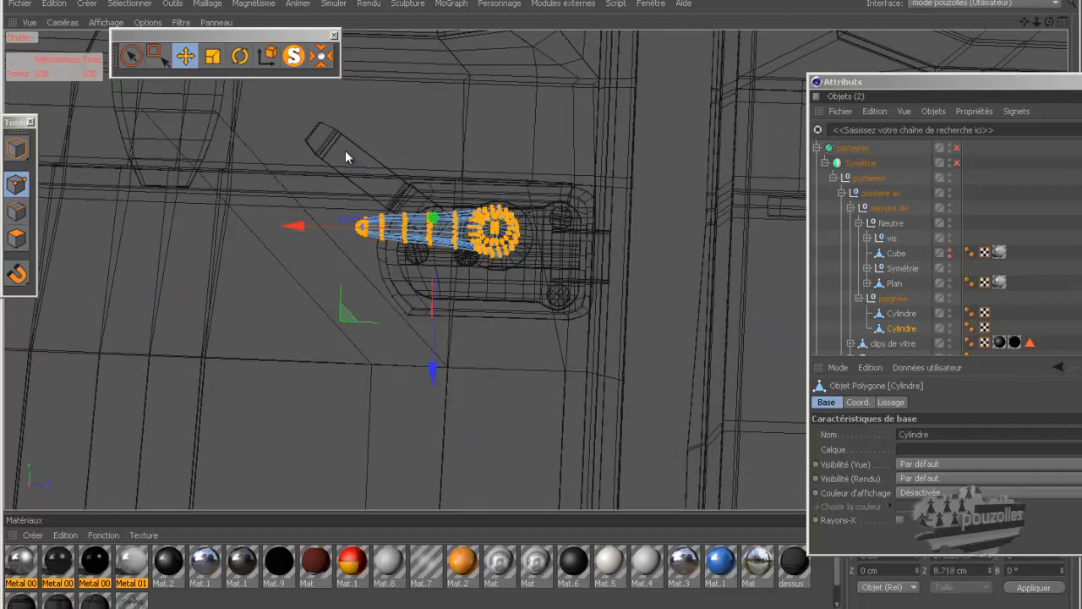
Add the first Cylindre of the poignée group to the selection and select all points of both objects.
scroll(494, 235, "up", 5)
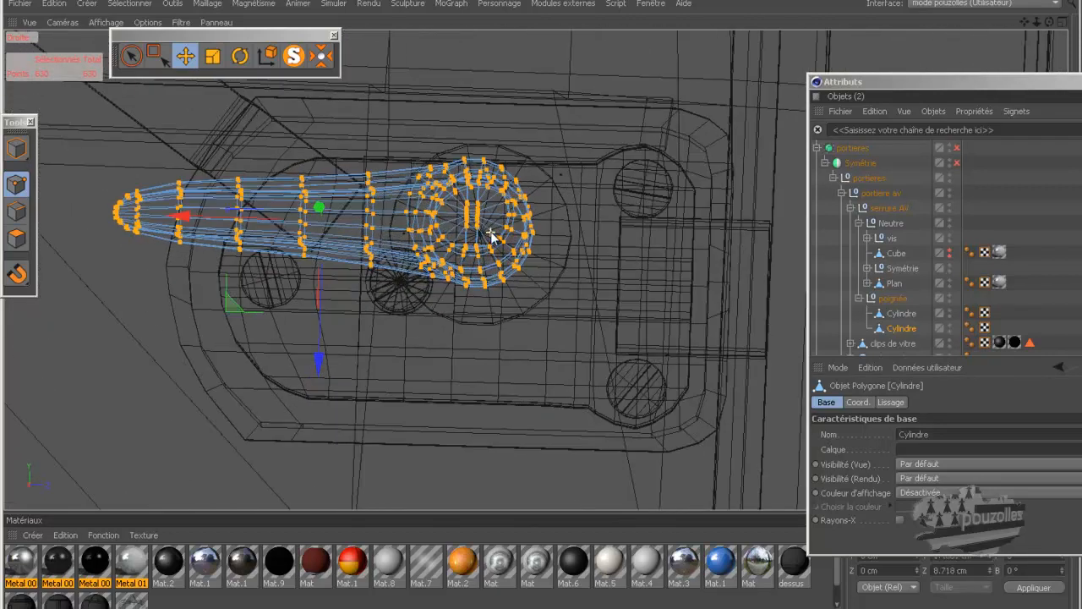
scroll(490, 235, "up", 4)
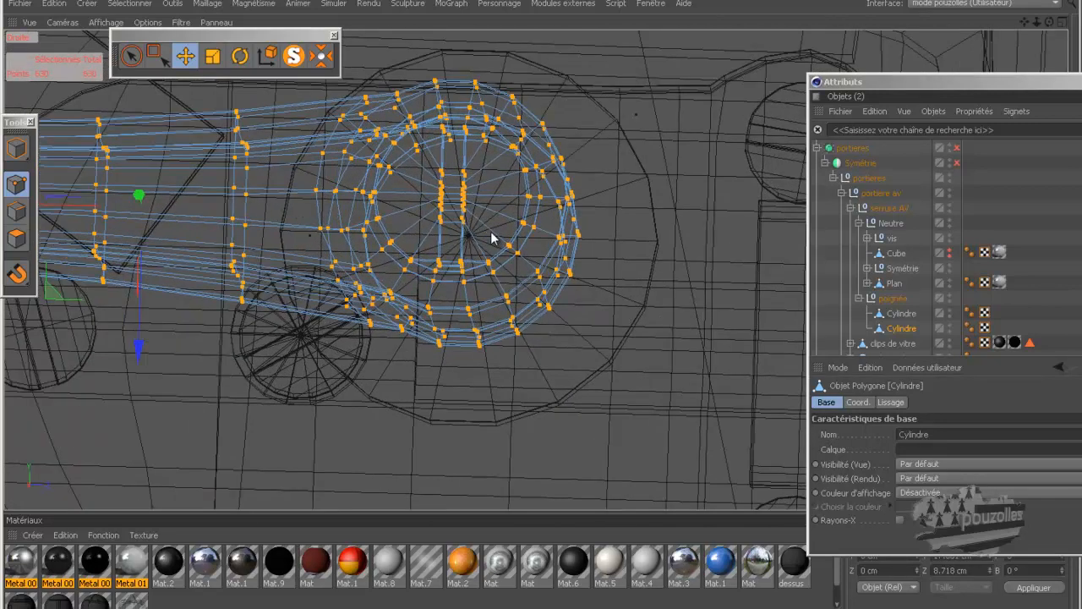
left_click(917, 313, "ctrl")
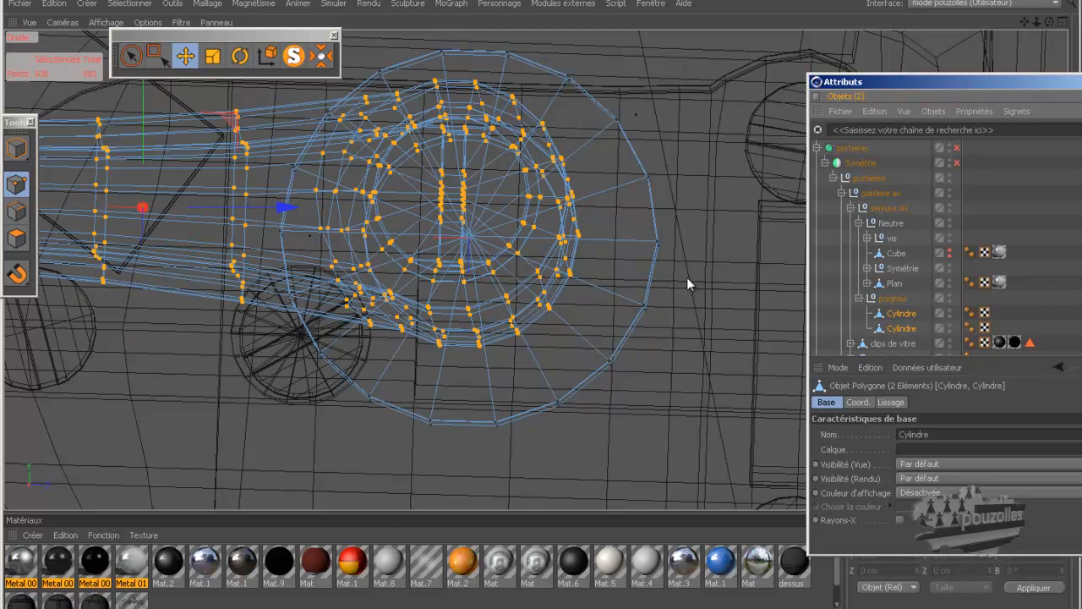
key("ctrl+a")
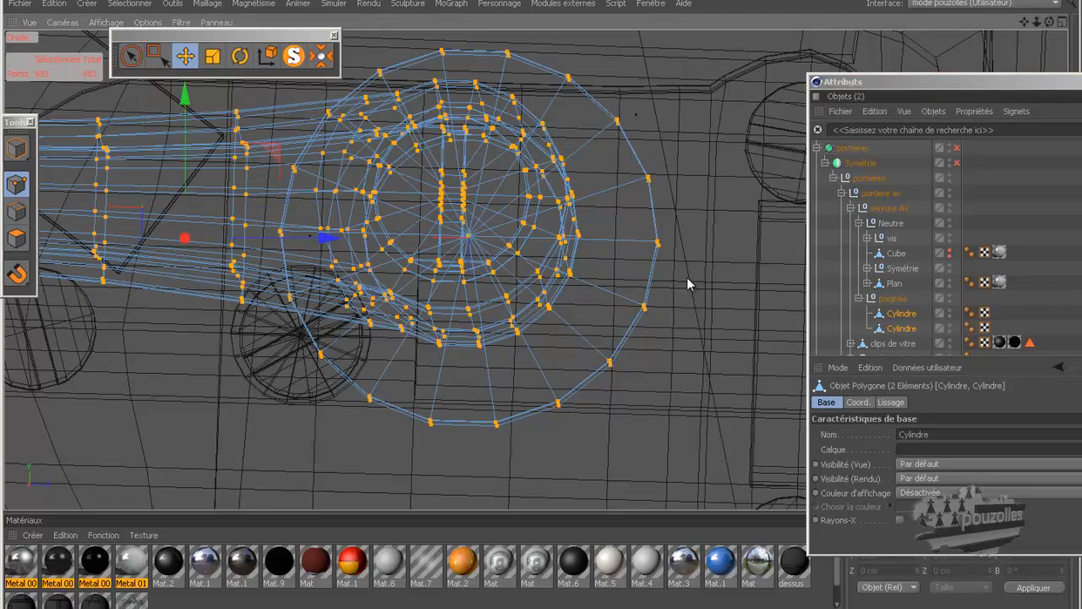
Set the pivot at the centre of the front handle's round base and rotate the selected points slightly around it.
left_click(469, 237)
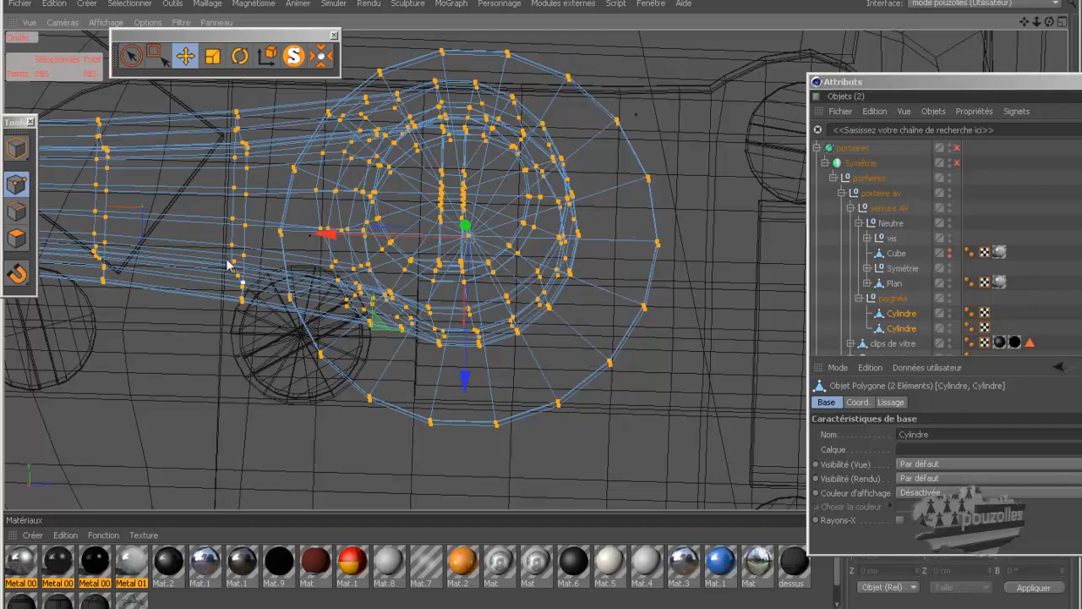
left_click(240, 56)
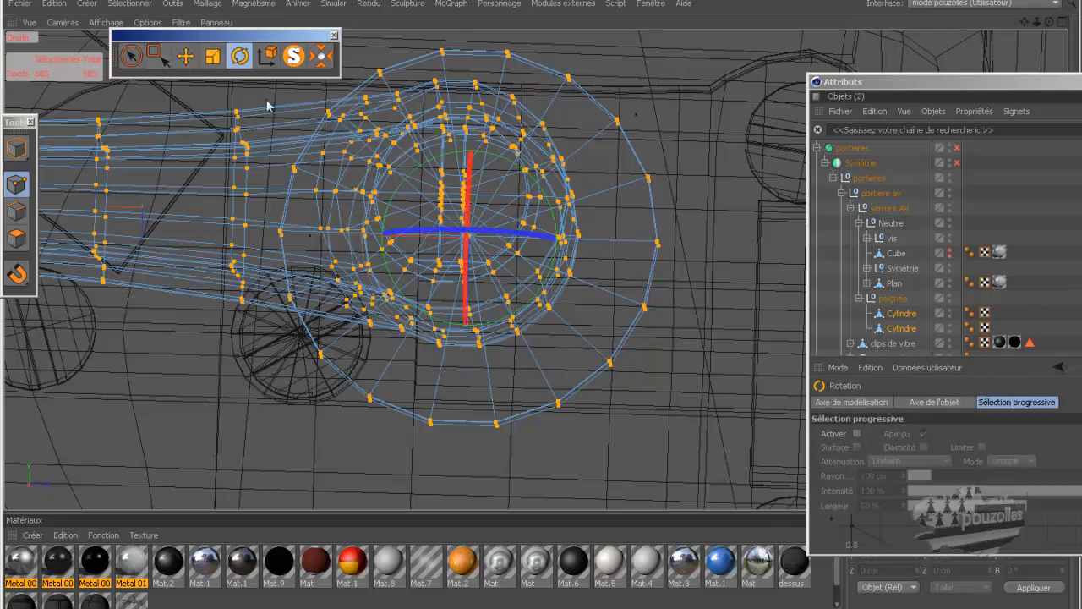
scroll(371, 292, "down", 8)
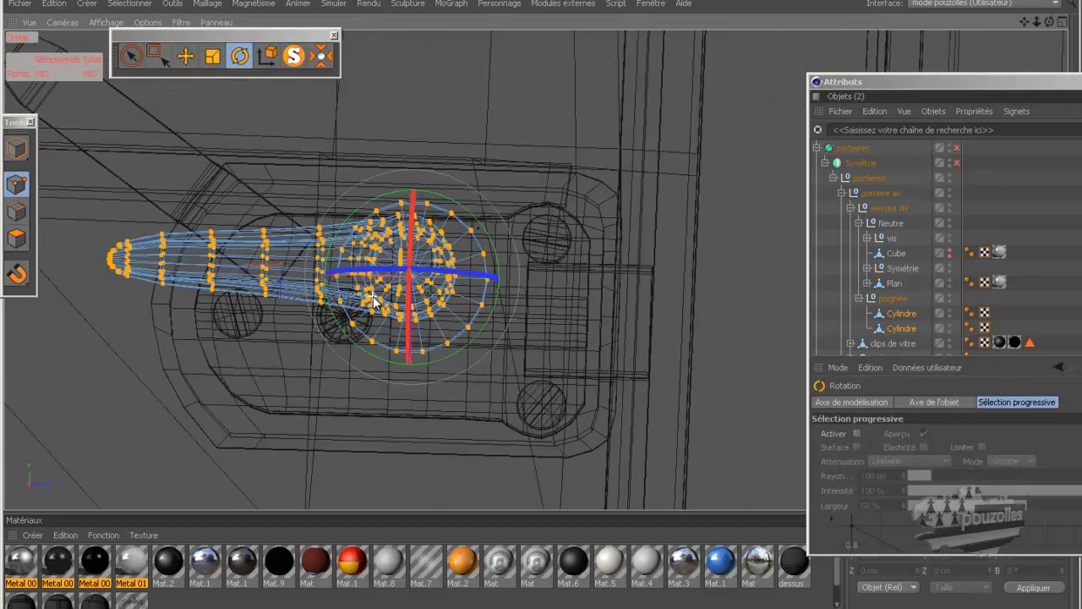
left_click_drag(440, 205, 448, 203)
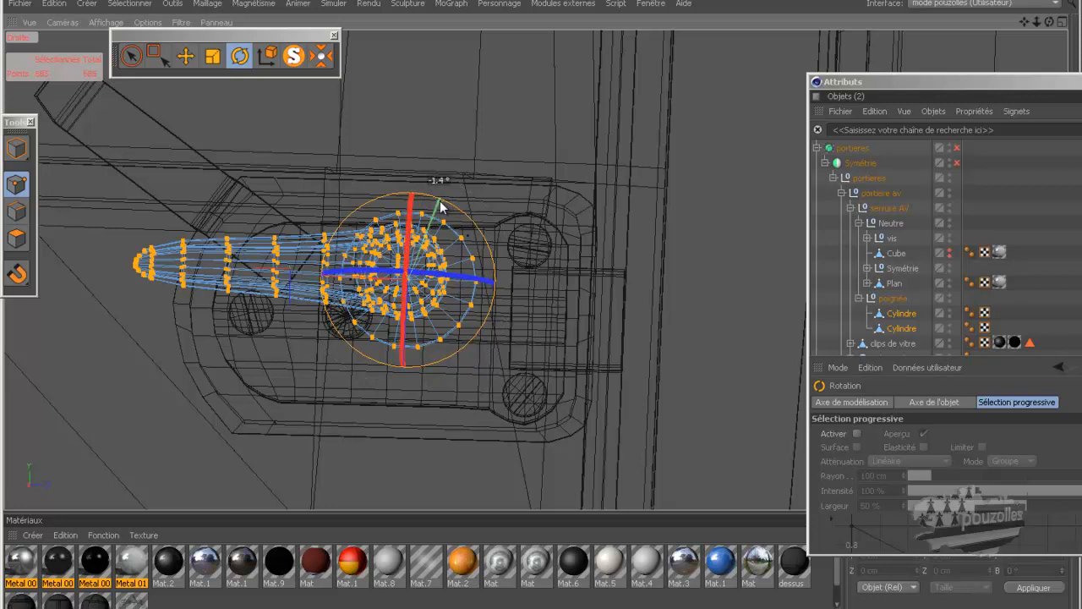
left_click_drag(439, 205, 385, 338)
In the perspective view, select the poignée group and move it slightly down and away from the front door's rear edge.
middle_click(243, 258)
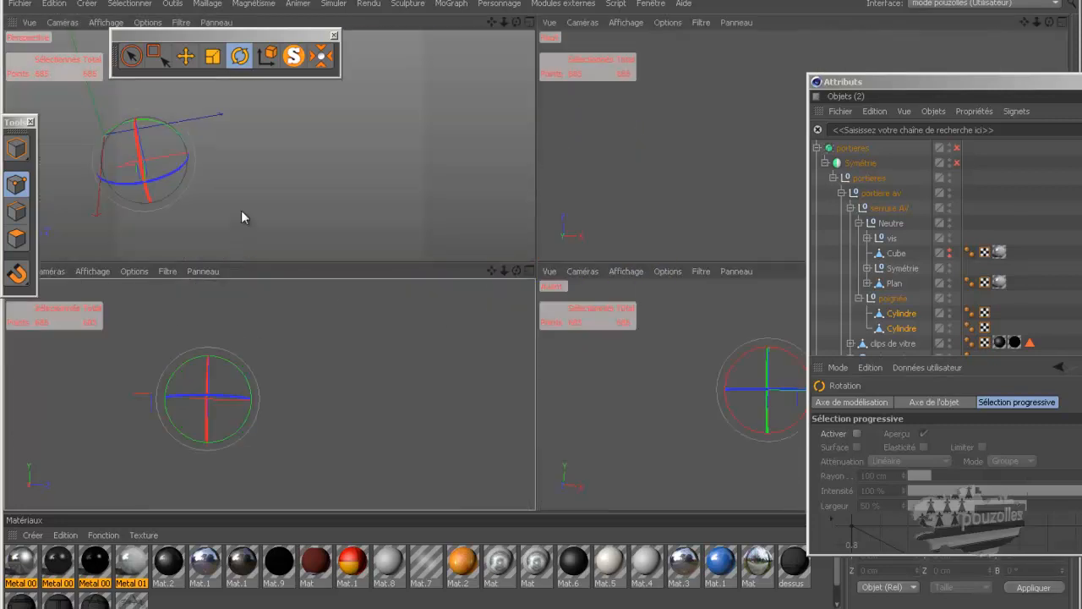
middle_click(355, 188)
left_click_drag(629, 196, 707, 200, "alt")
left_click_drag(1049, 23, 543, 303)
scroll(428, 210, "up", 3)
scroll(428, 210, "up", 4)
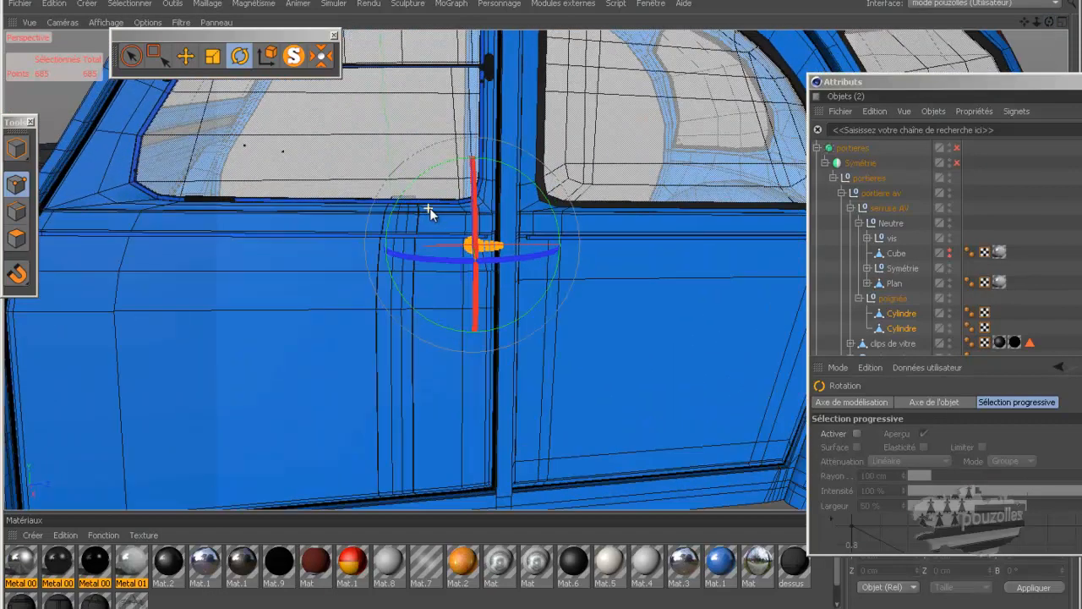
left_click(185, 56)
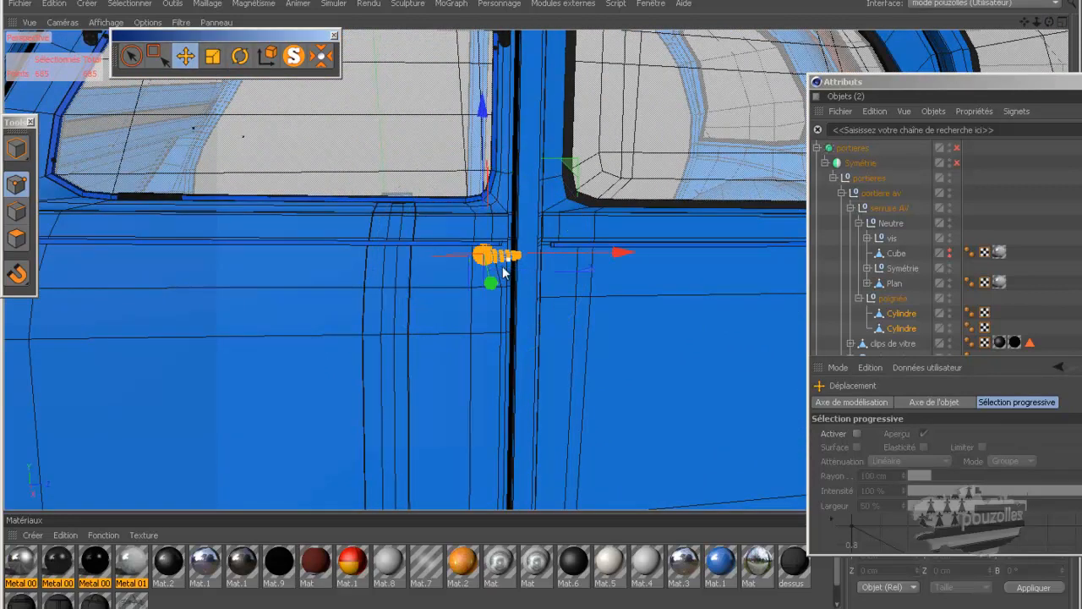
scroll(507, 269, "up", 4)
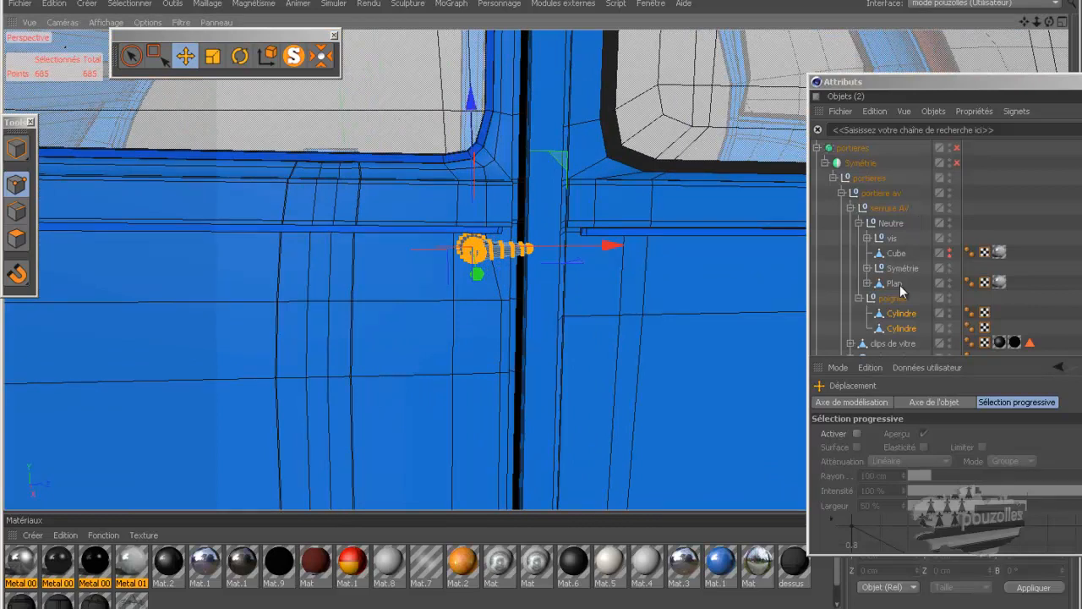
left_click(891, 299)
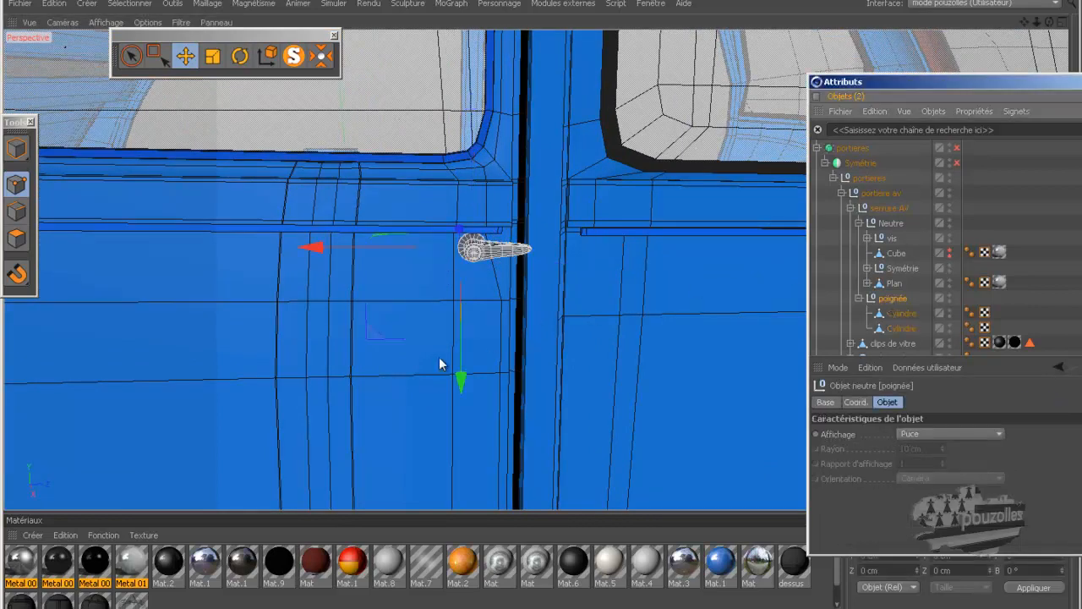
left_click_drag(459, 383, 461, 391)
left_click_drag(359, 250, 342, 249)
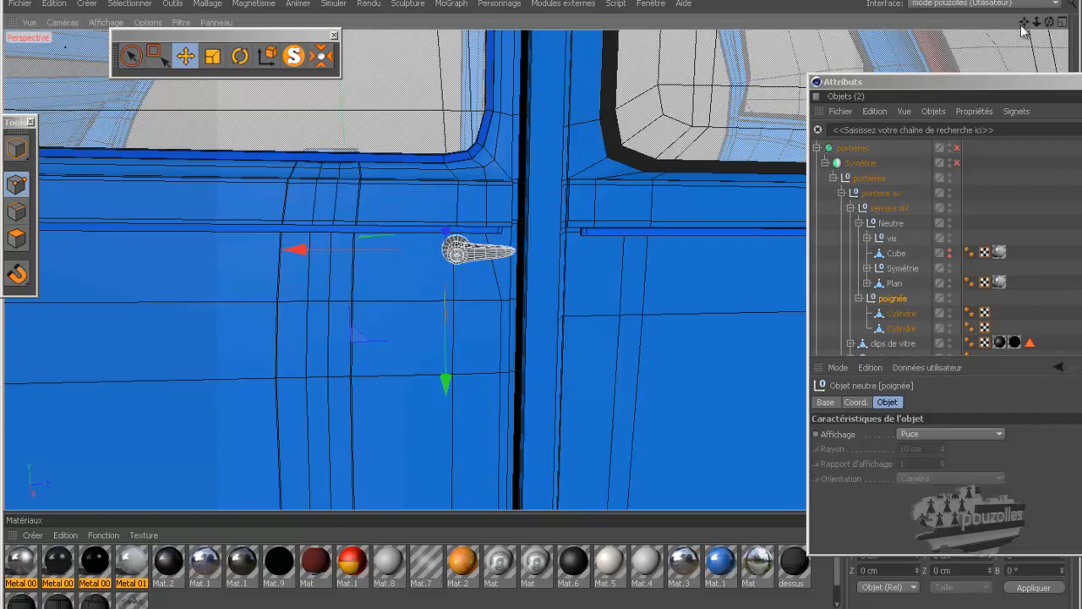
From inside the car, switch to model mode, expand portiere ar and select its garniture object.
left_click_drag(1048, 21, 283, 262)
left_click_drag(1048, 23, 640, 285)
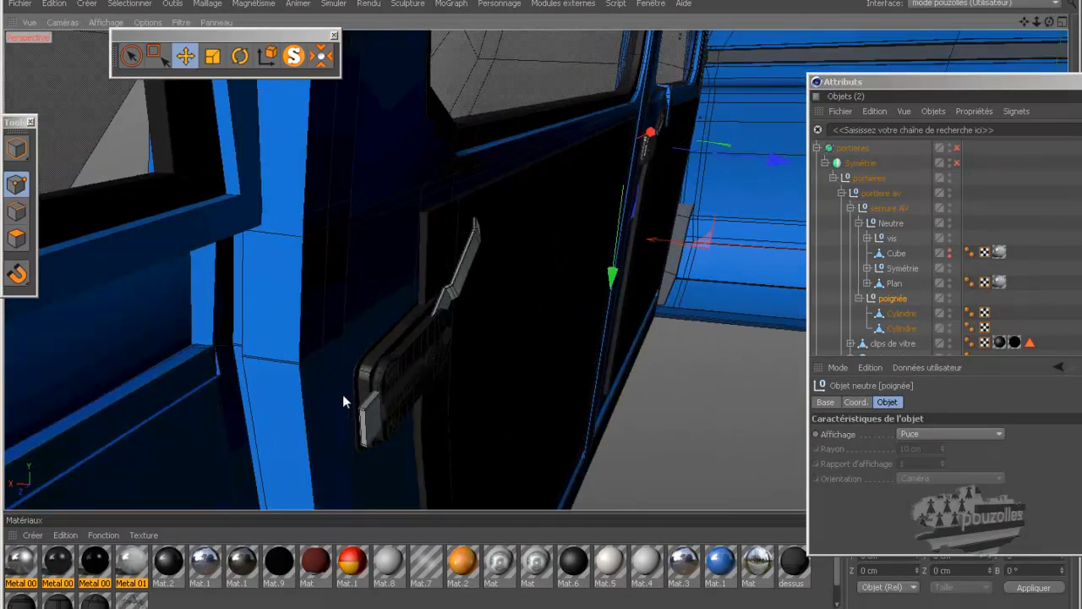
left_click_drag(1049, 24, 541, 311)
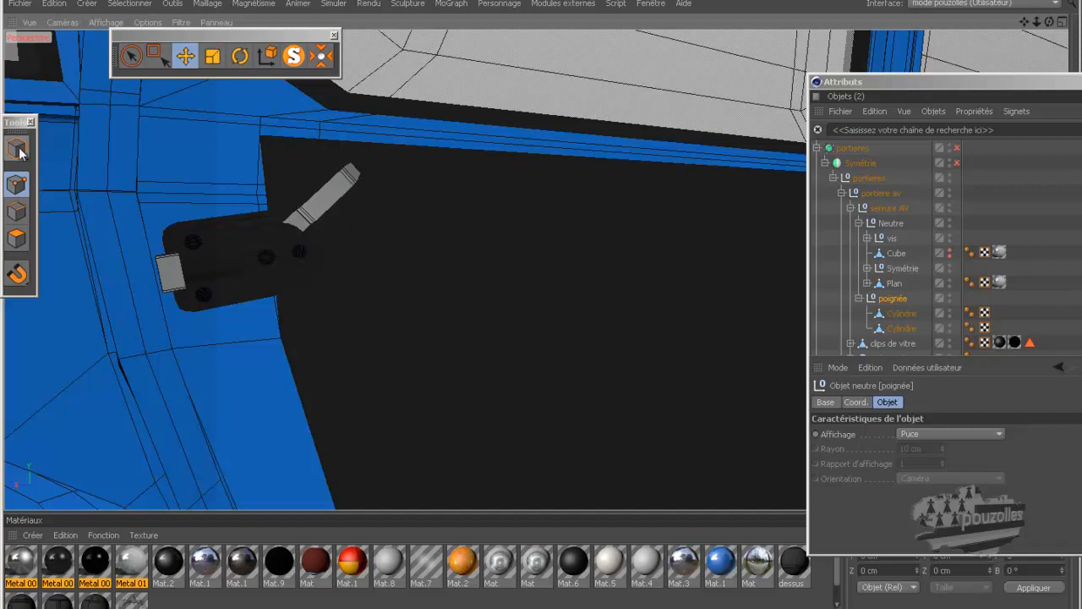
left_click(486, 287)
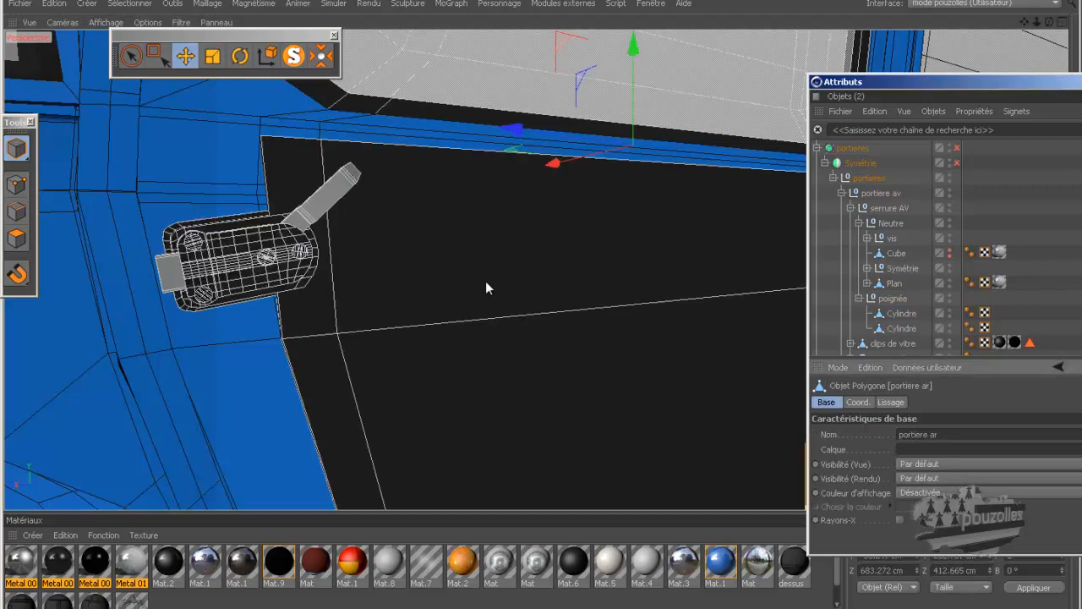
scroll(892, 289, "down", 4)
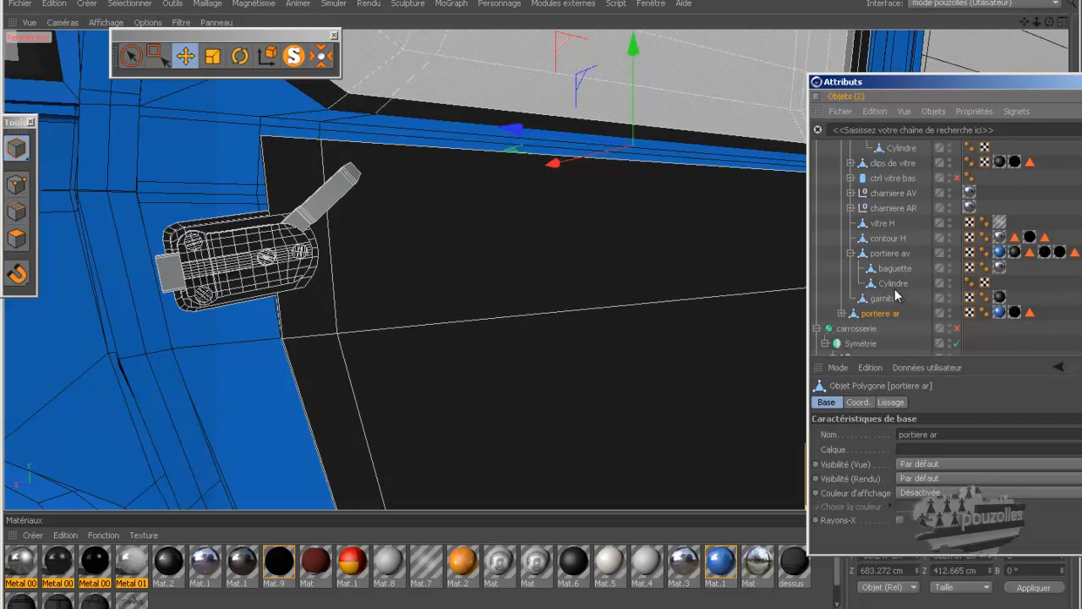
left_click(841, 314)
scroll(884, 314, "down", 3)
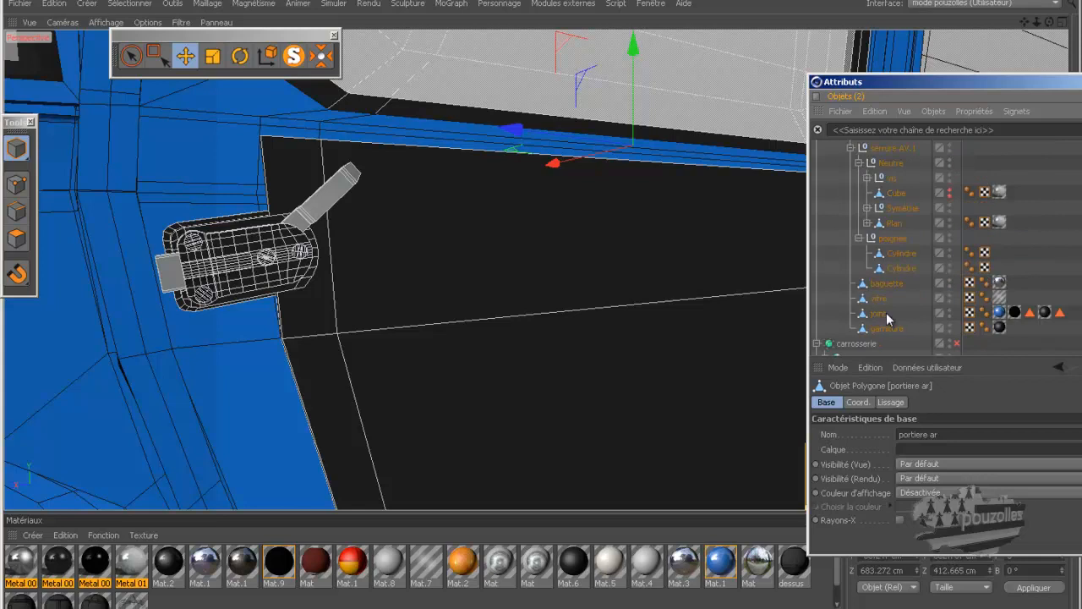
left_click(887, 328)
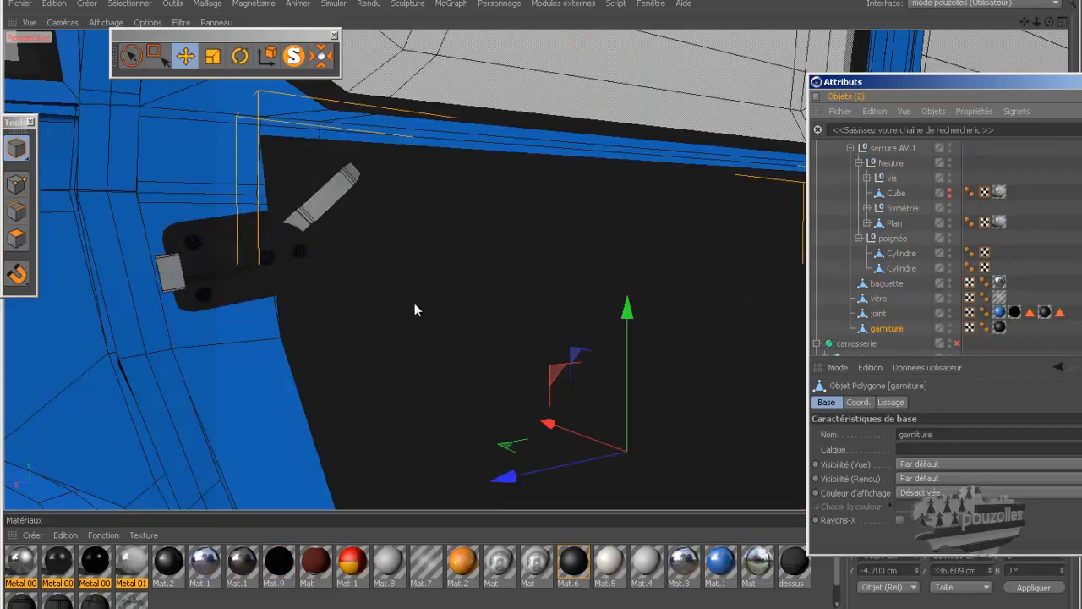
Select the four points at the rear door trim's upper corner beside the lock and move them about 48 cm along the blue axis.
left_click(17, 179)
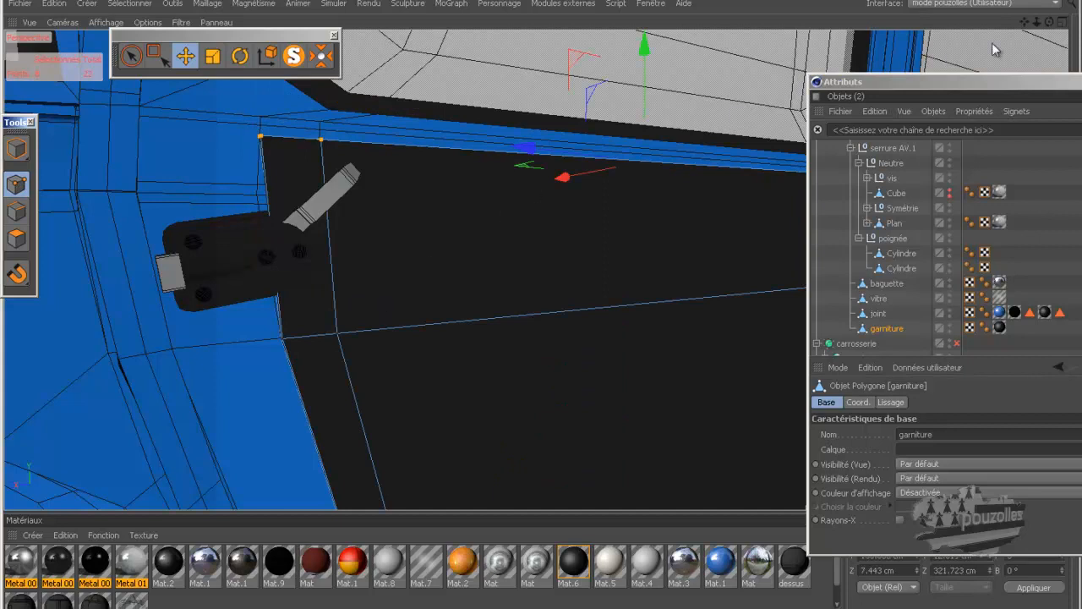
left_click_drag(1049, 22, 542, 310)
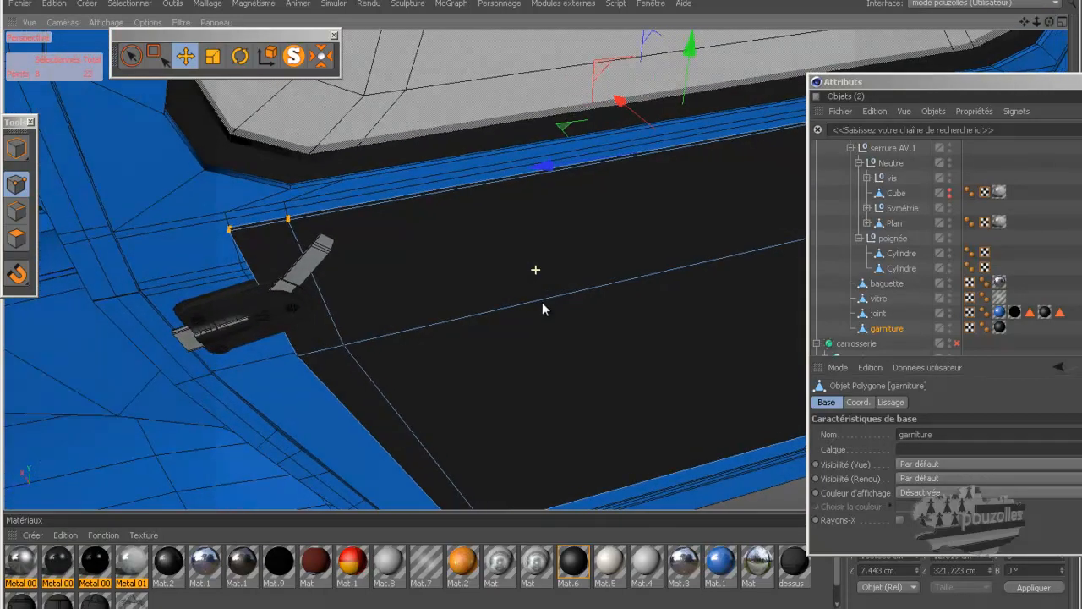
left_click(131, 55)
mouse_move(228, 231)
left_mouse_down()
mouse_move(307, 222)
mouse_move(263, 221)
left_mouse_up()
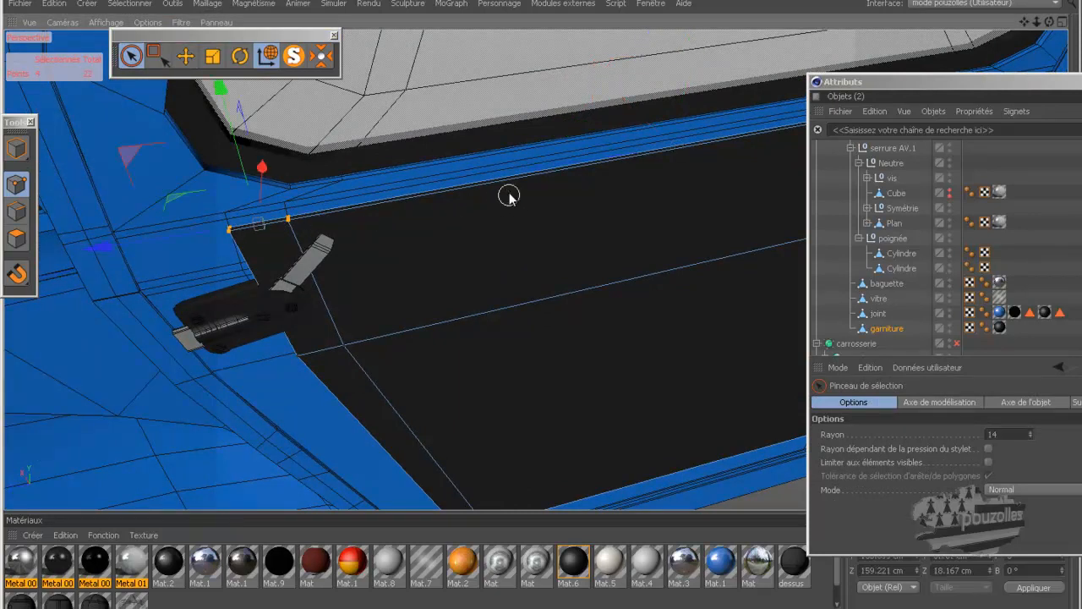
left_click_drag(103, 246, 257, 263)
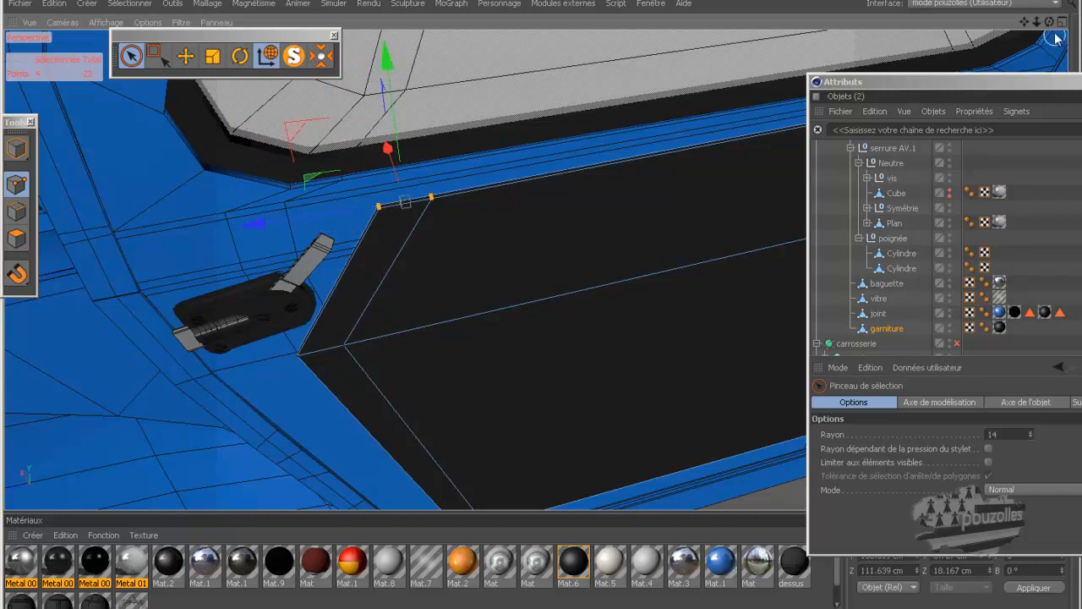
Enable the portieres smoothing object to show both doors and their interior trim panels smoothed.
mouse_move(1049, 22)
left_mouse_down()
mouse_move(540, 310)
mouse_move(542, 282)
mouse_move(544, 306)
mouse_move(534, 306)
left_mouse_up()
mouse_move(463, 274)
right_mouse_down("alt")
mouse_move(316, 277)
mouse_move(220, 246)
mouse_move(226, 234)
right_mouse_up("alt")
scroll(389, 225, "down", 1)
scroll(899, 240, "up", 2)
scroll(899, 240, "up", 2)
scroll(951, 184, "up", 2)
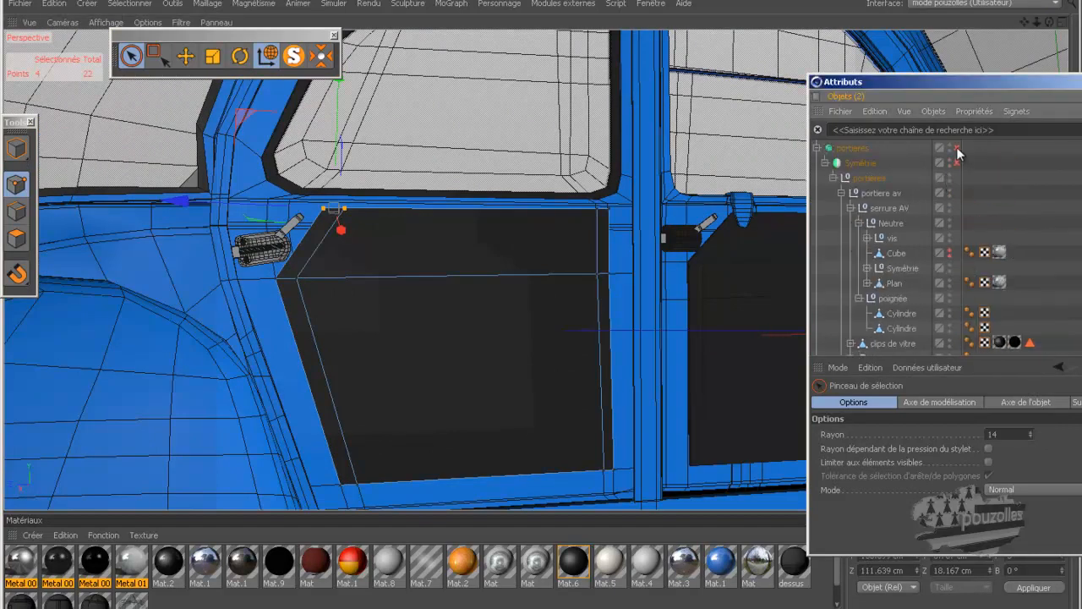
left_click(956, 150)
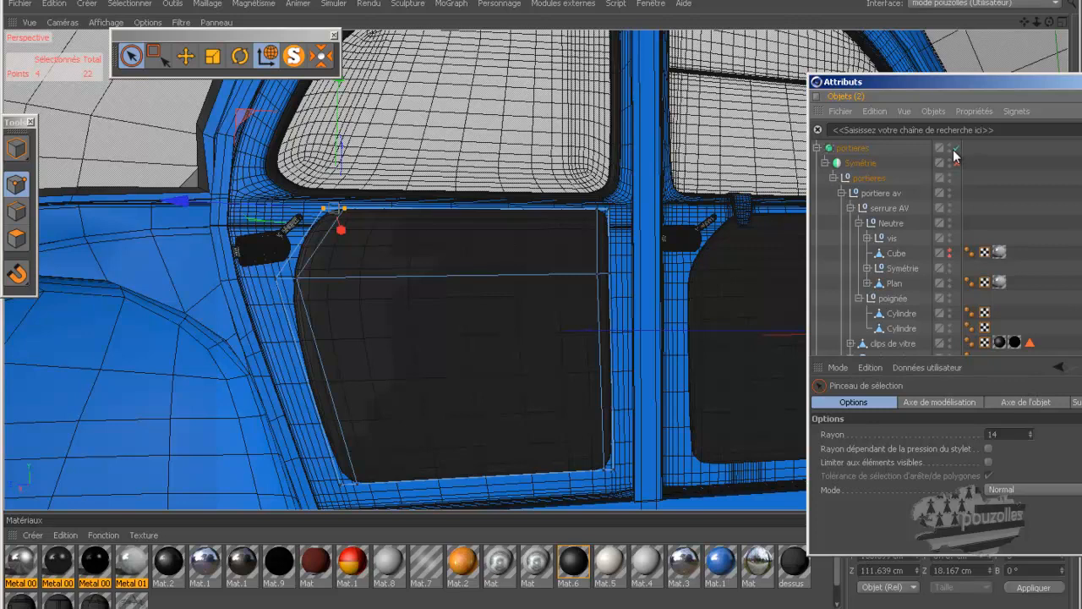
Render the interior view of both door trims and locks, and look through the car's object hierarchy.
key("ctrl+r")
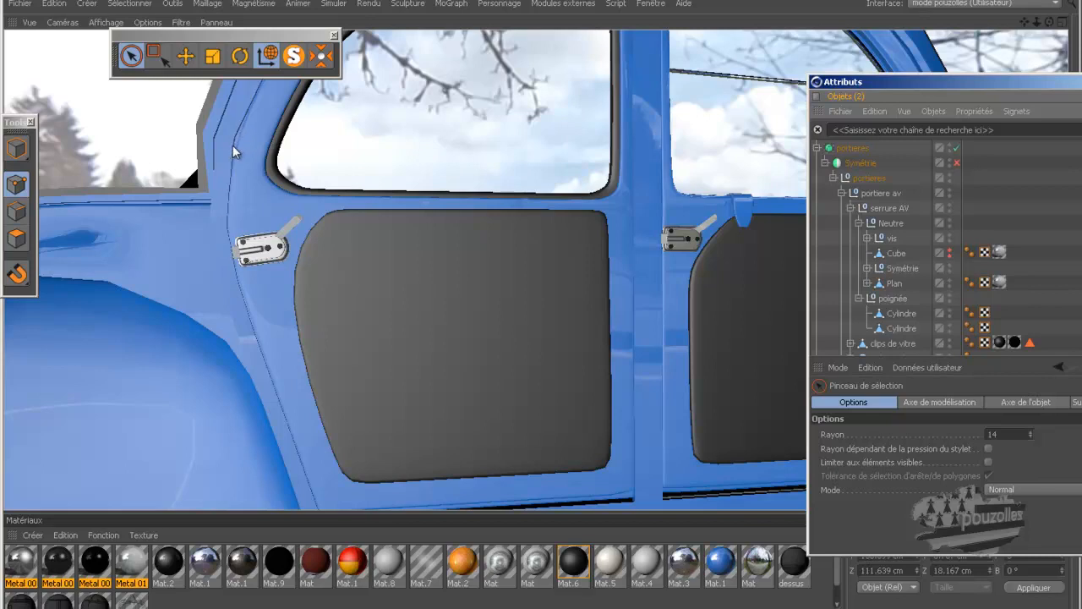
scroll(868, 243, "down", 10)
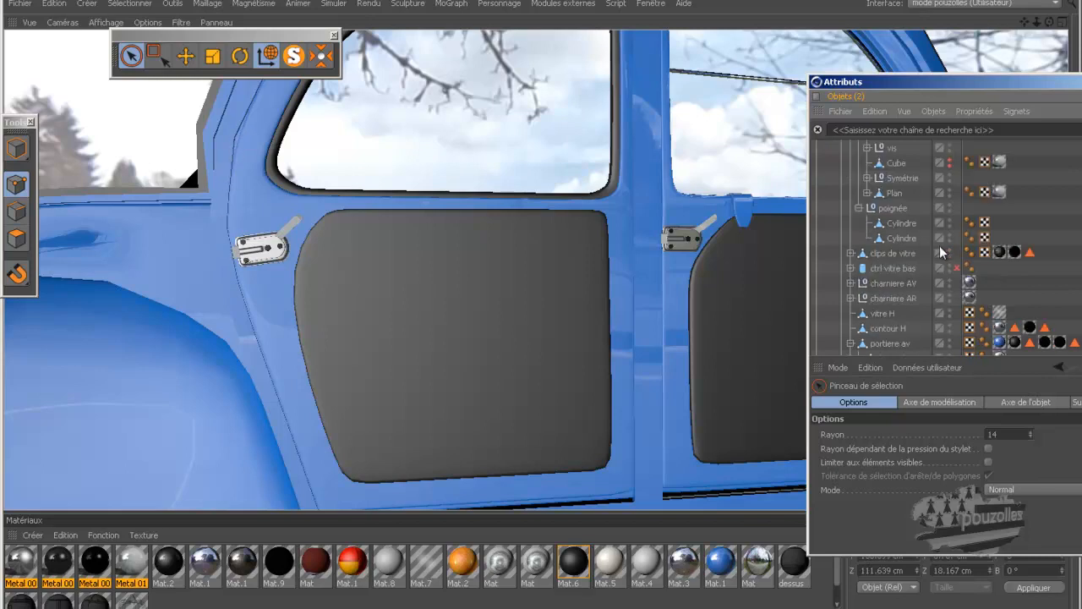
scroll(940, 252, "down", 5)
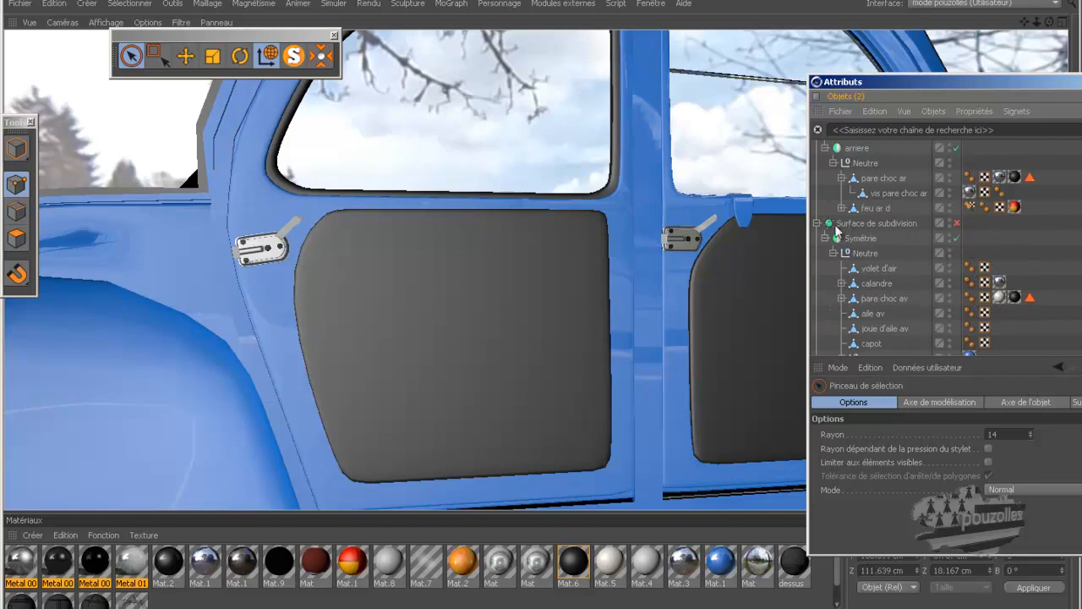
scroll(919, 235, "up", 5)
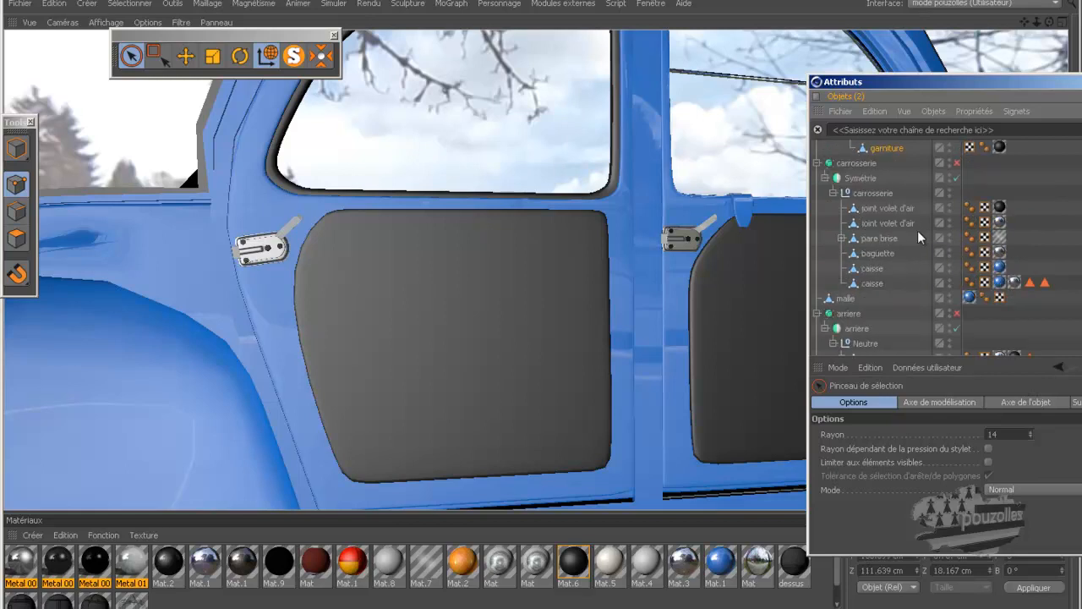
scroll(918, 230, "up", 8)
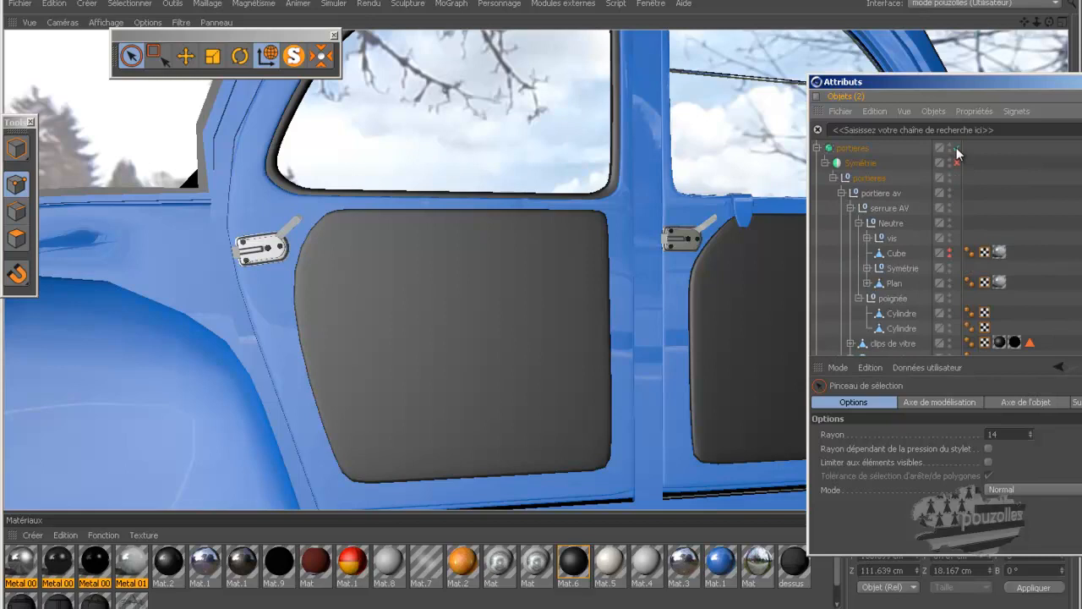
scroll(905, 199, "down", 2)
scroll(905, 199, "up", 2)
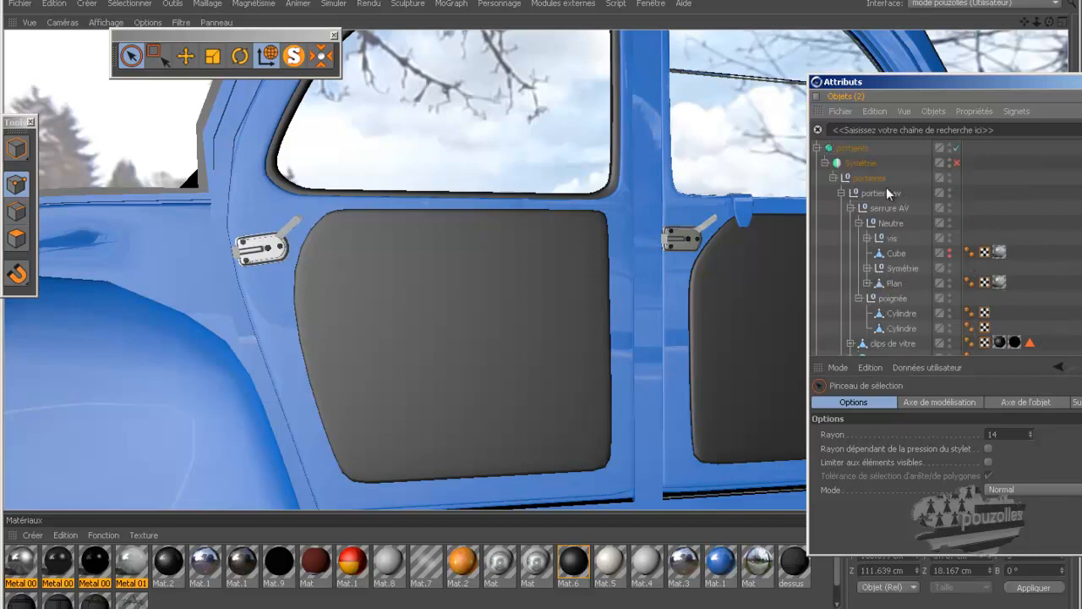
Enable smoothing on the carrosserie, arriere, front-end Surface de subdivision and vitre lateral objects, and collapse the expanded hierarchies.
left_click(817, 148)
left_click(956, 164)
left_click(817, 164)
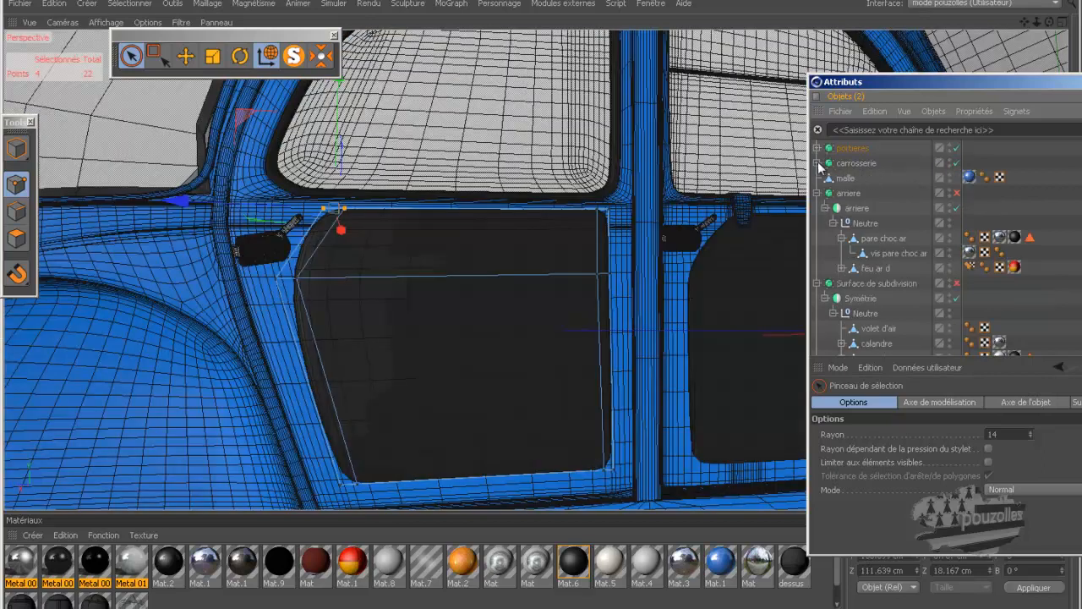
left_click(957, 195)
left_click(816, 193)
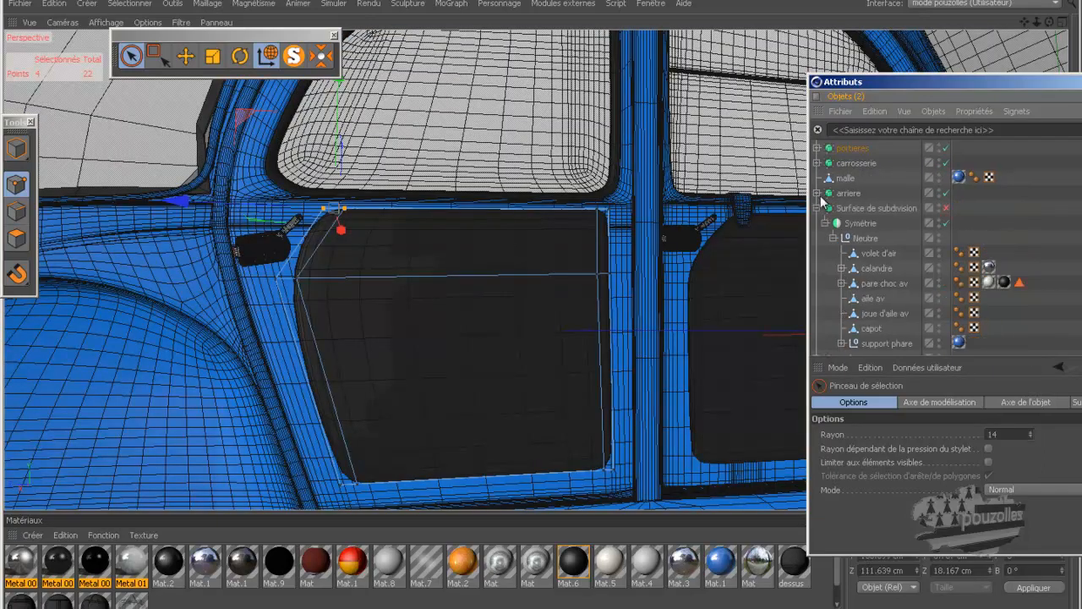
left_click(945, 208)
left_click(870, 255)
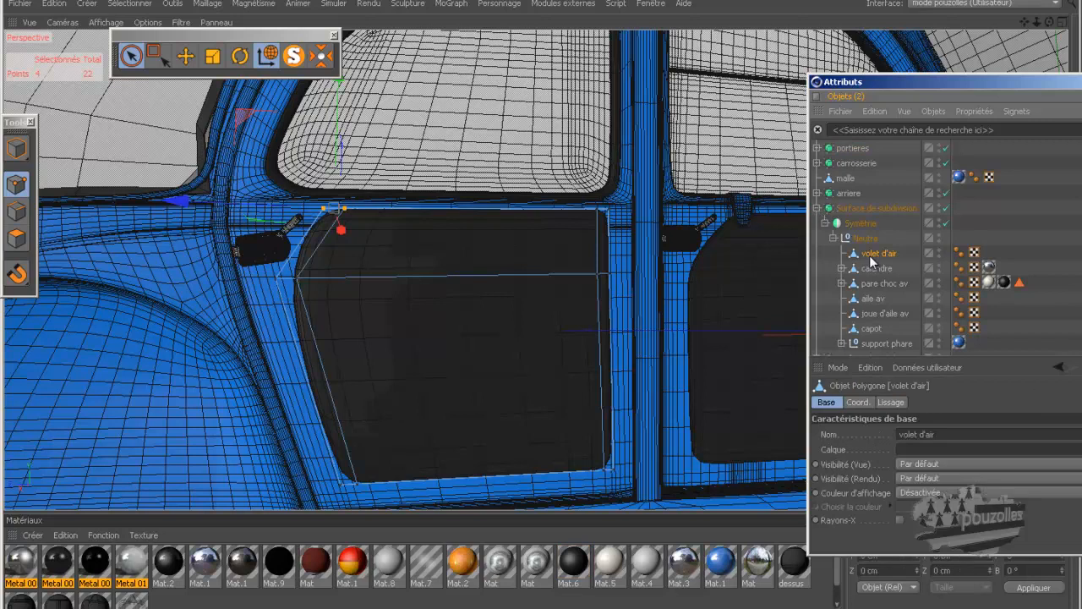
left_click(818, 208)
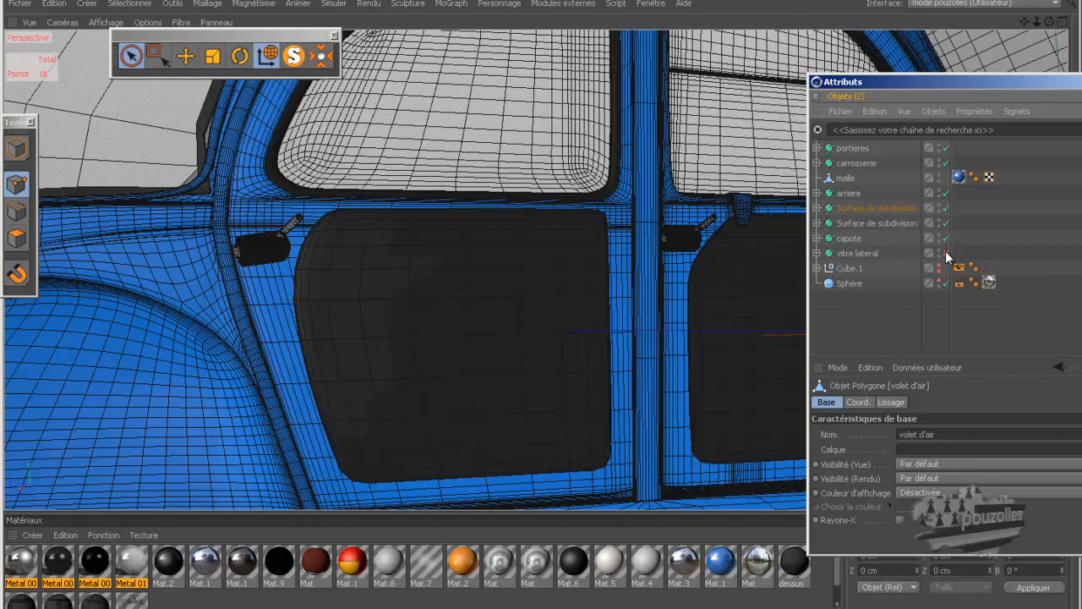
Clear the object window out of the way and show the whole car's exterior in a front three-quarter perspective view.
middle_click(551, 266)
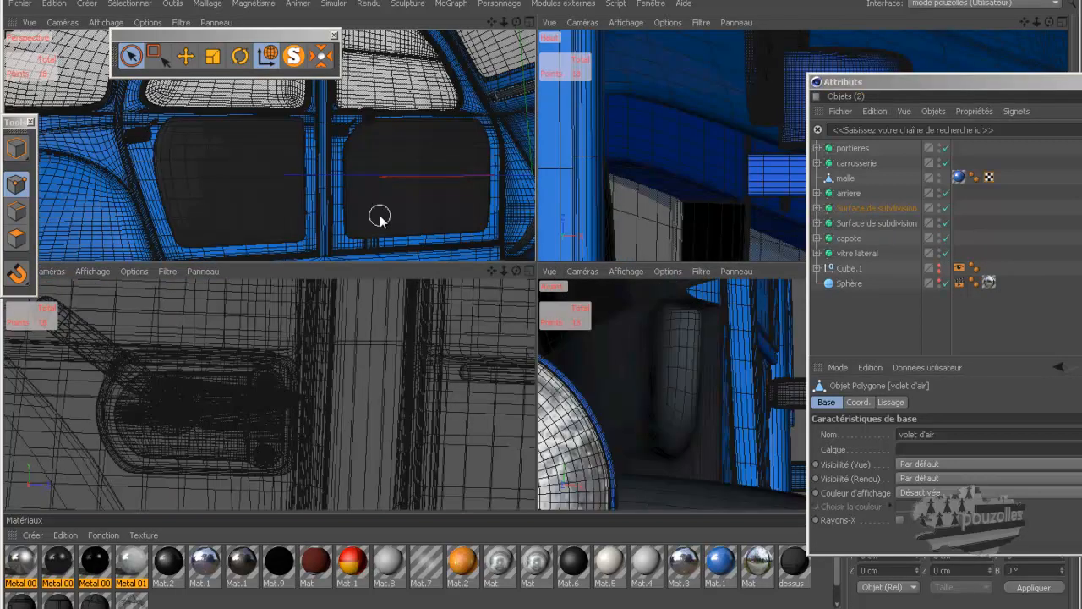
middle_click(379, 217)
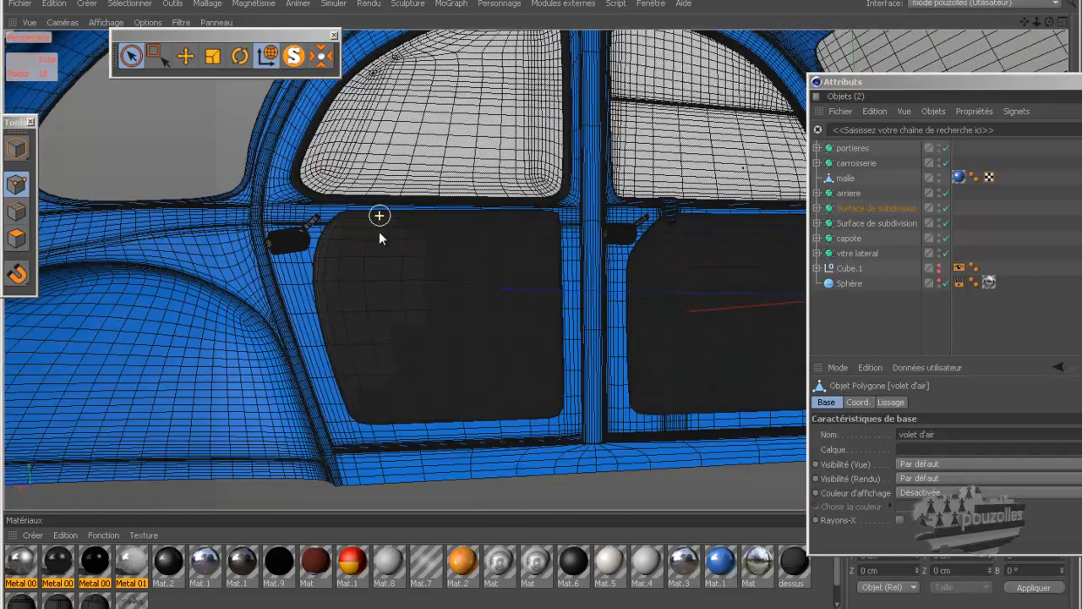
mouse_move(379, 233)
right_mouse_down("alt")
mouse_move(410, 400)
mouse_move(433, 435)
right_mouse_up("alt")
left_click_drag(1057, 80, 893, 95)
left_click(970, 99)
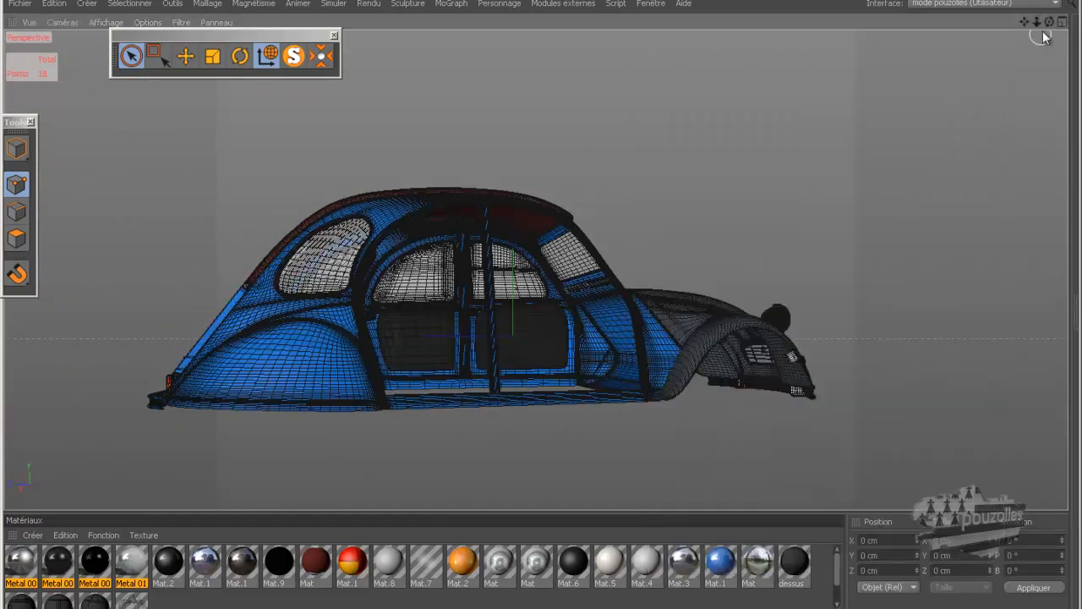
mouse_move(497, 325)
left_mouse_down("alt")
mouse_move(527, 313)
mouse_move(499, 307)
mouse_move(510, 298)
mouse_move(532, 304)
mouse_move(534, 319)
mouse_move(539, 304)
left_mouse_up("alt")
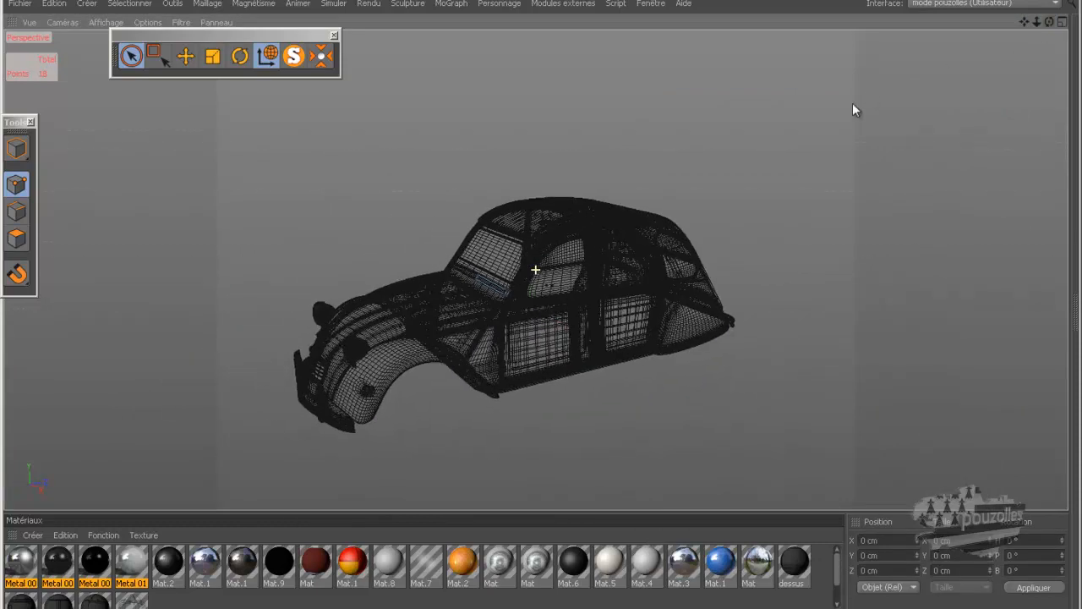
left_click(650, 303)
scroll(520, 386, "up", 6)
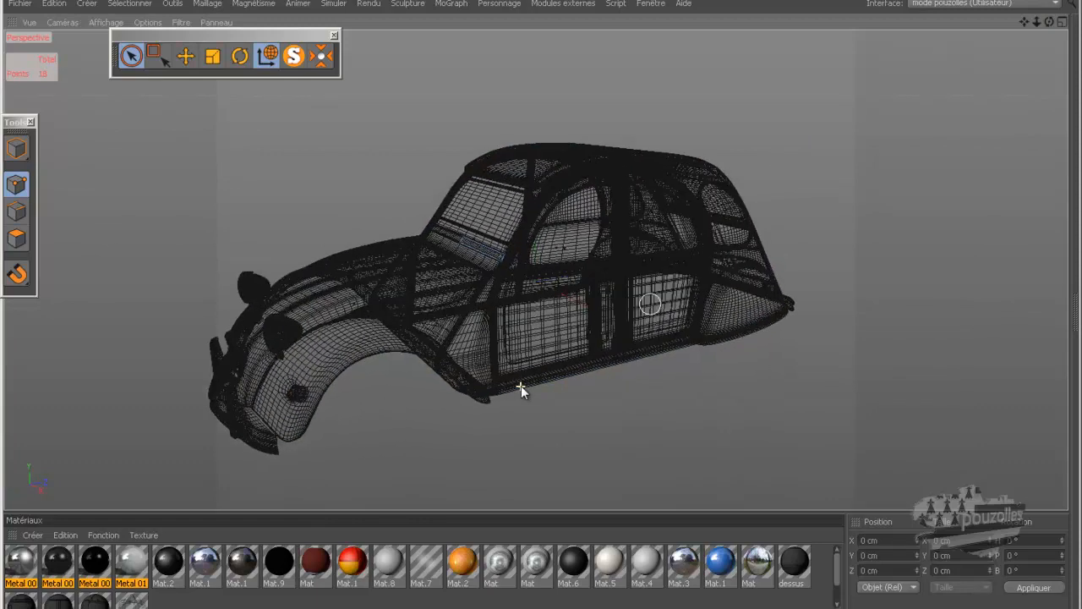
scroll(520, 385, "up", 2)
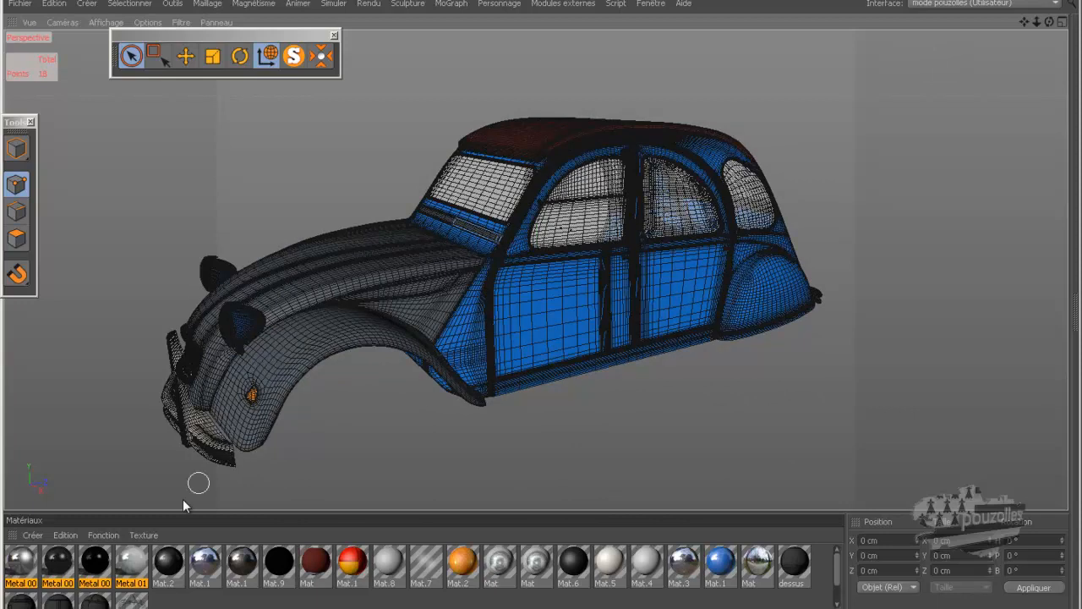
Examine the viewport and render subdivision levels of the car's smoothing objects, from vitre lateral up to portieres.
key("alt+Tab")
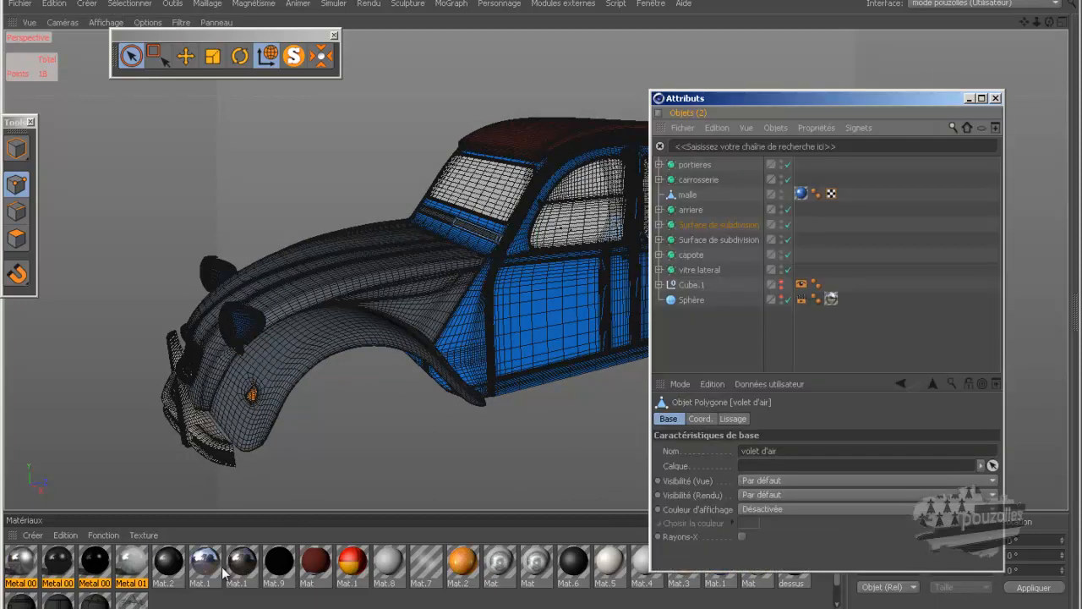
left_click(699, 269)
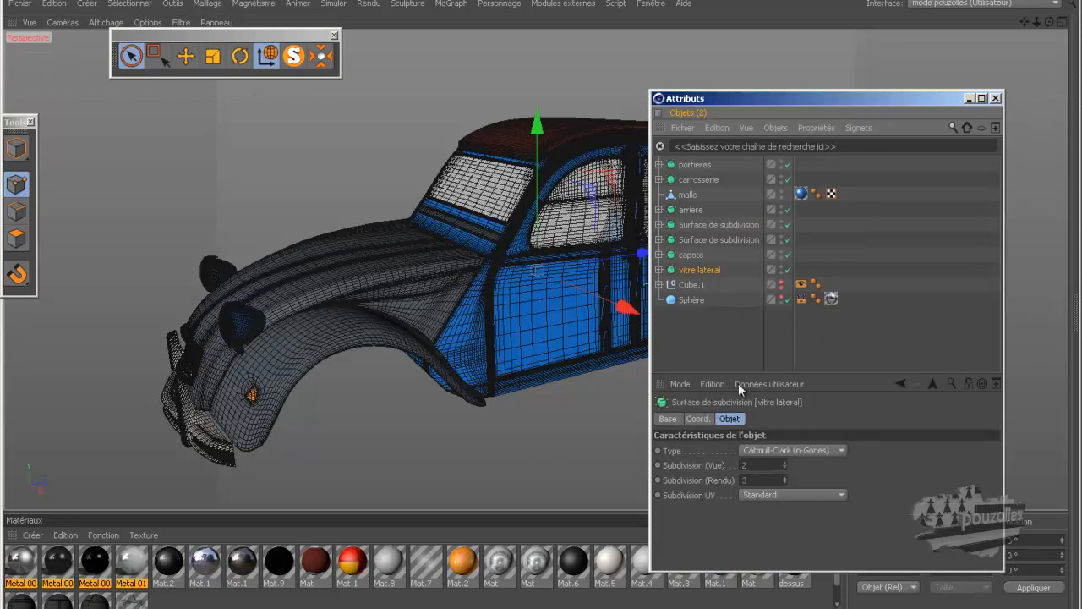
left_click(693, 255)
left_click(693, 240)
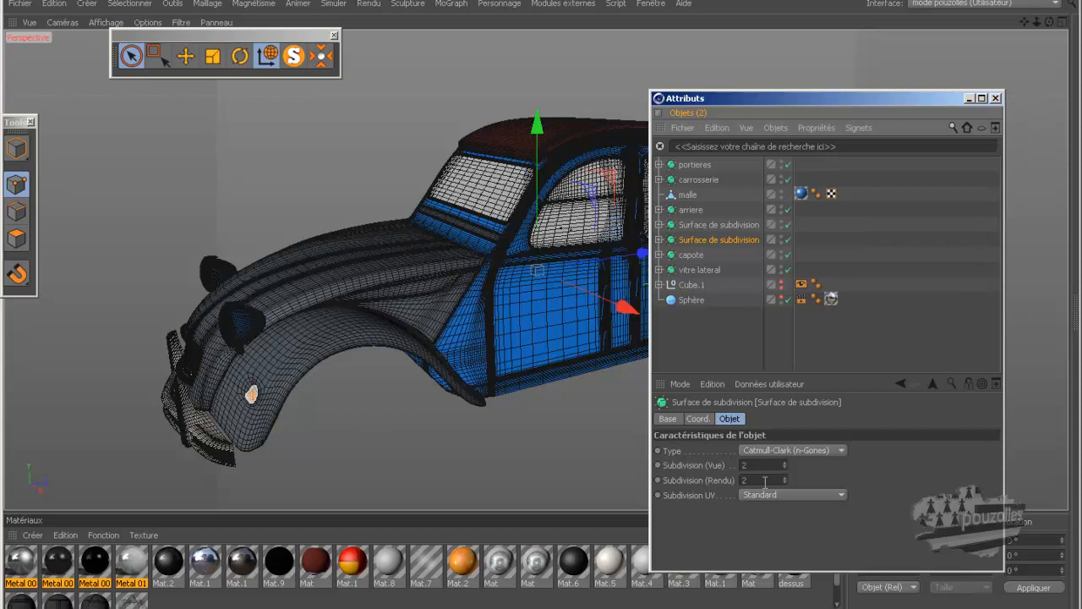
left_click(703, 224)
left_click(691, 210)
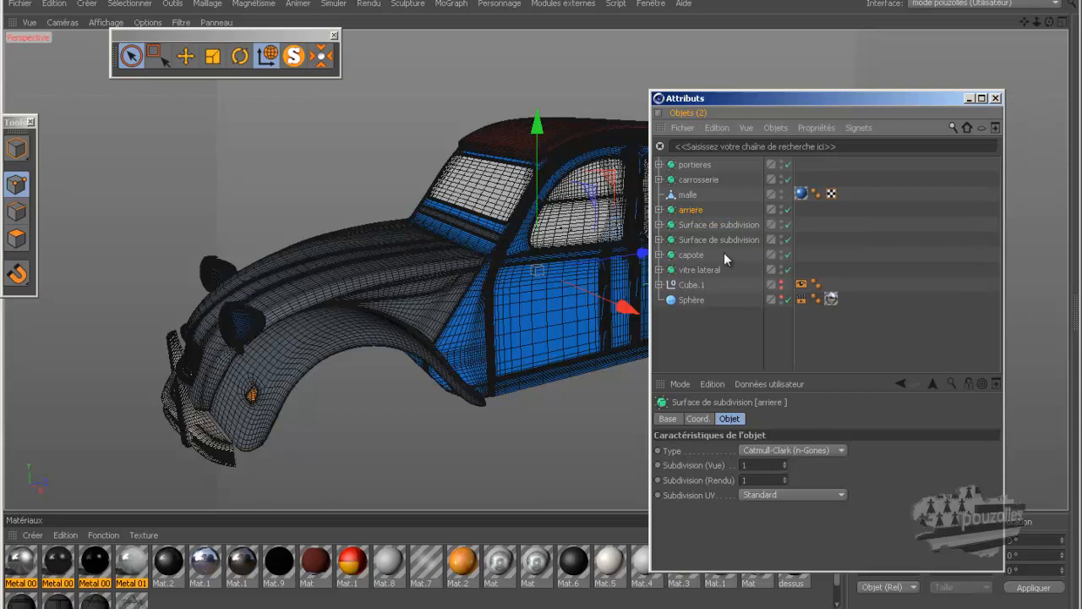
left_click(659, 210)
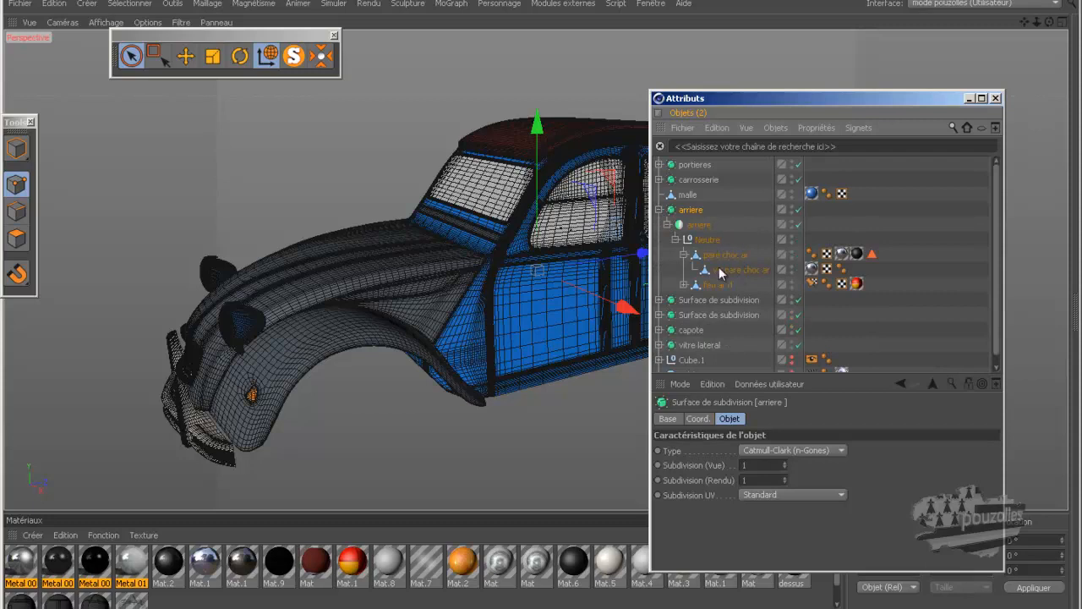
left_click(658, 210)
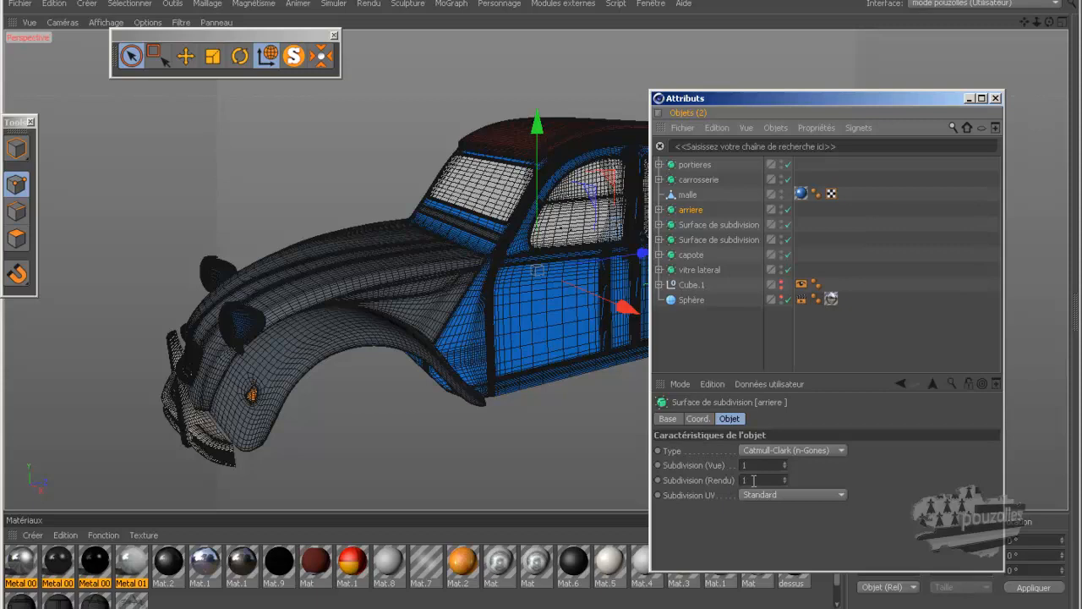
left_click(690, 185)
left_click(700, 165)
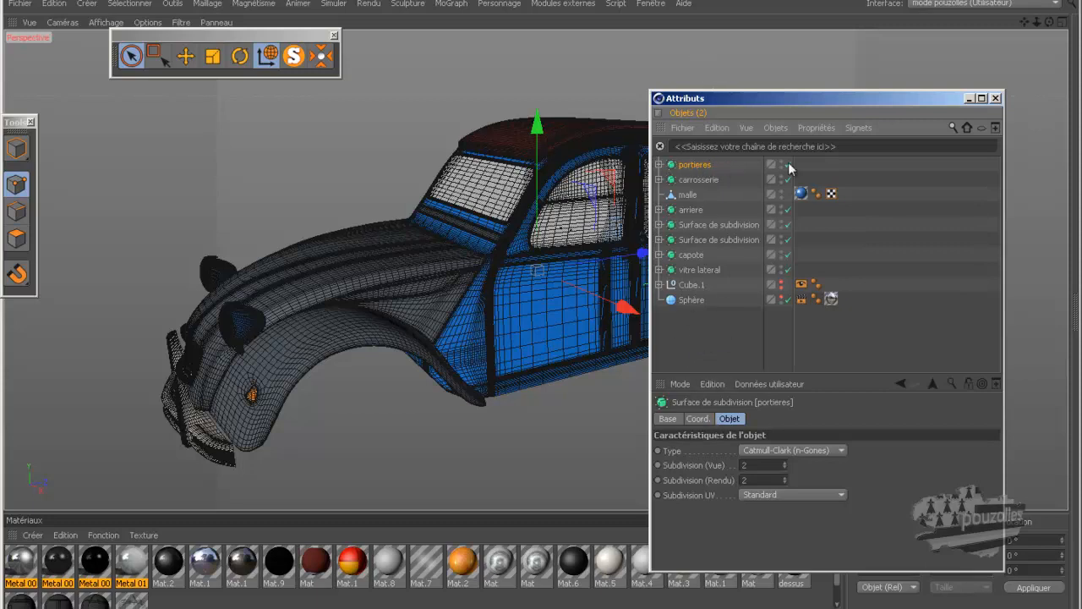
left_click(970, 98)
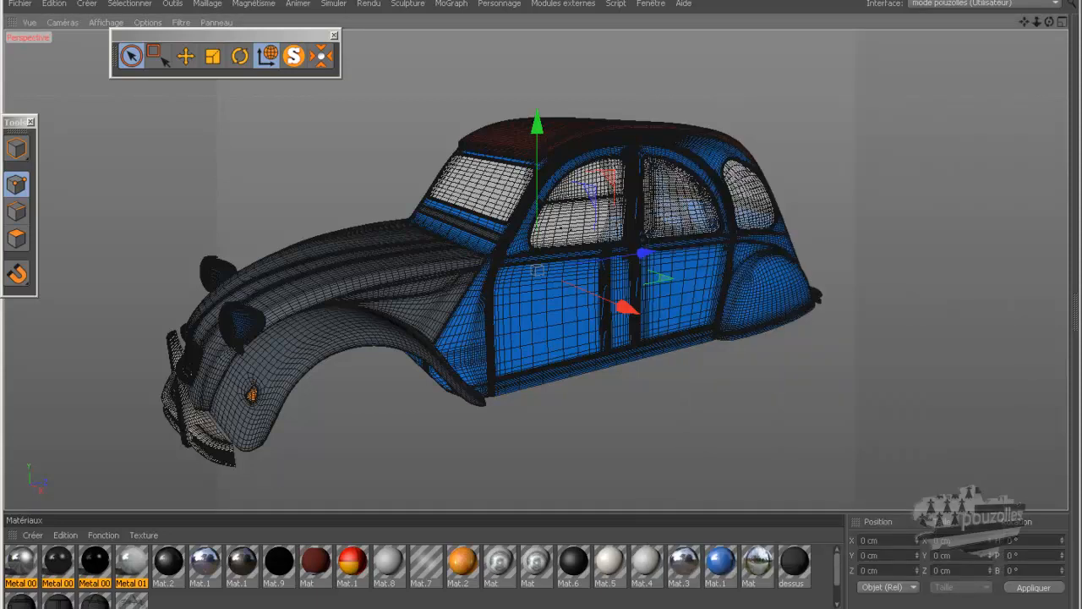
Copy the blue Mat.1 texture from malle onto the front-end Surface de subdivision that holds the bonnet and front wings.
left_click(292, 606)
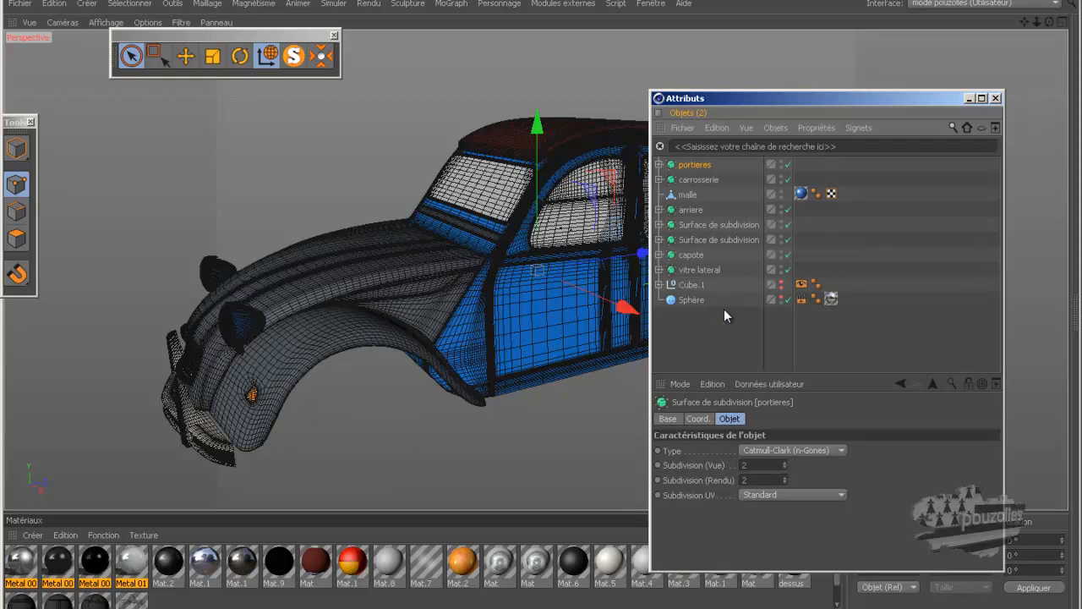
left_click(707, 224)
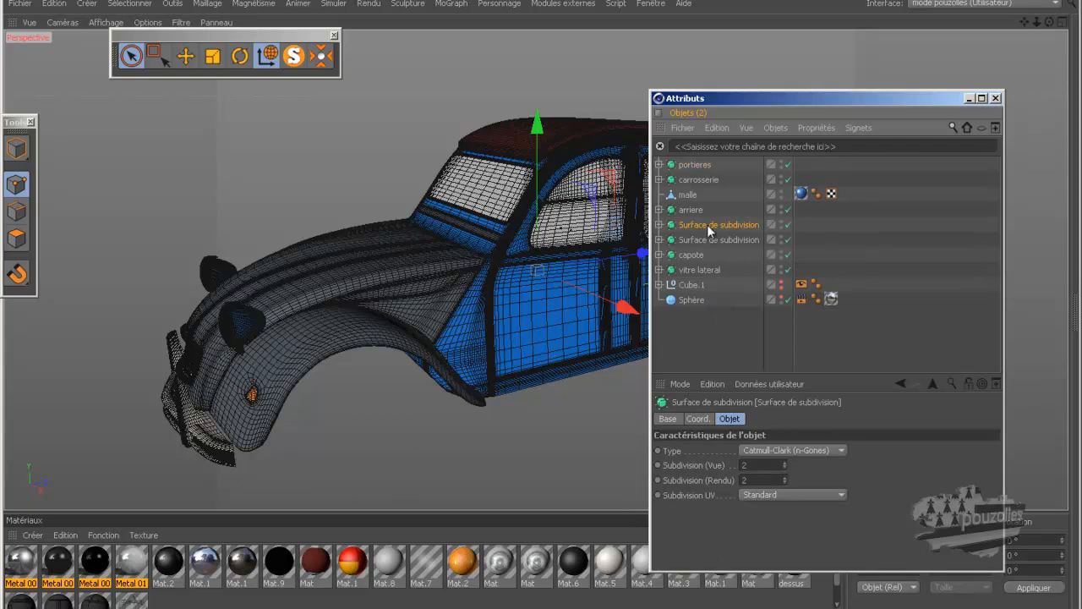
left_click(659, 224)
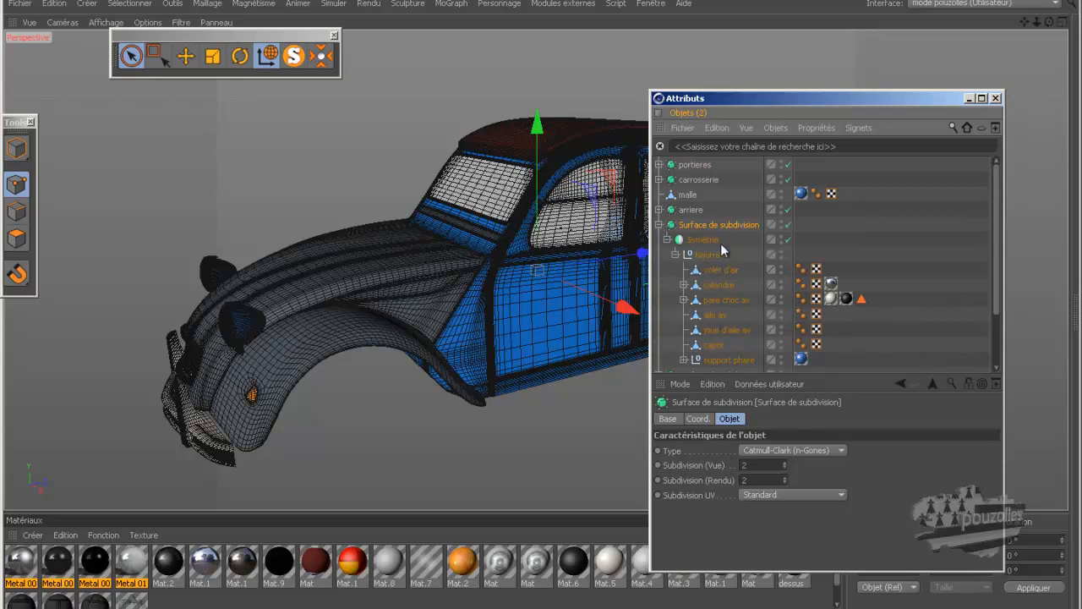
left_click_drag(800, 196, 804, 227, "ctrl")
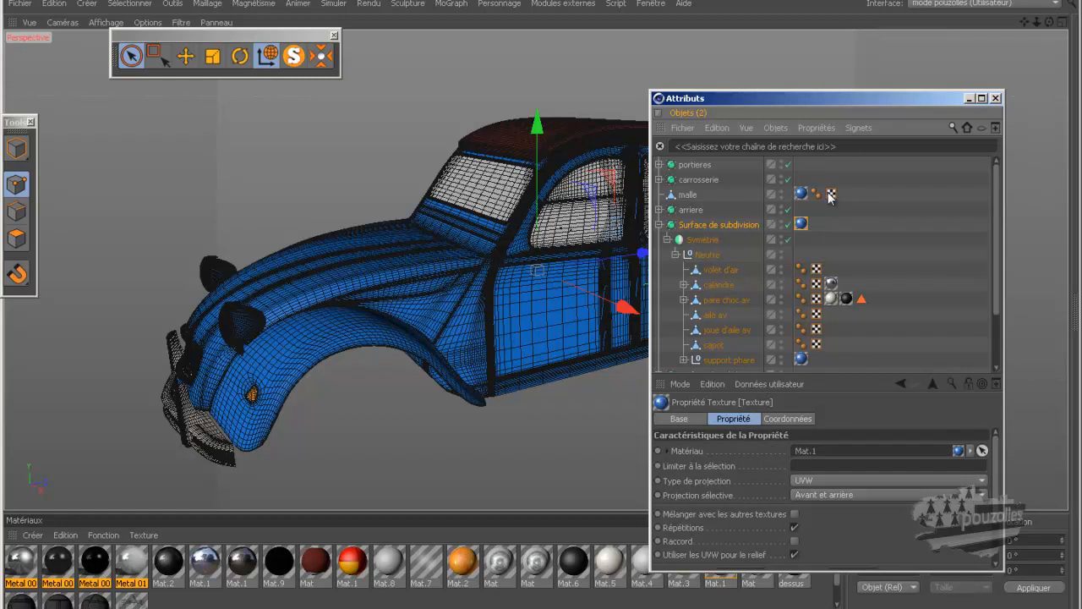
left_click(970, 98)
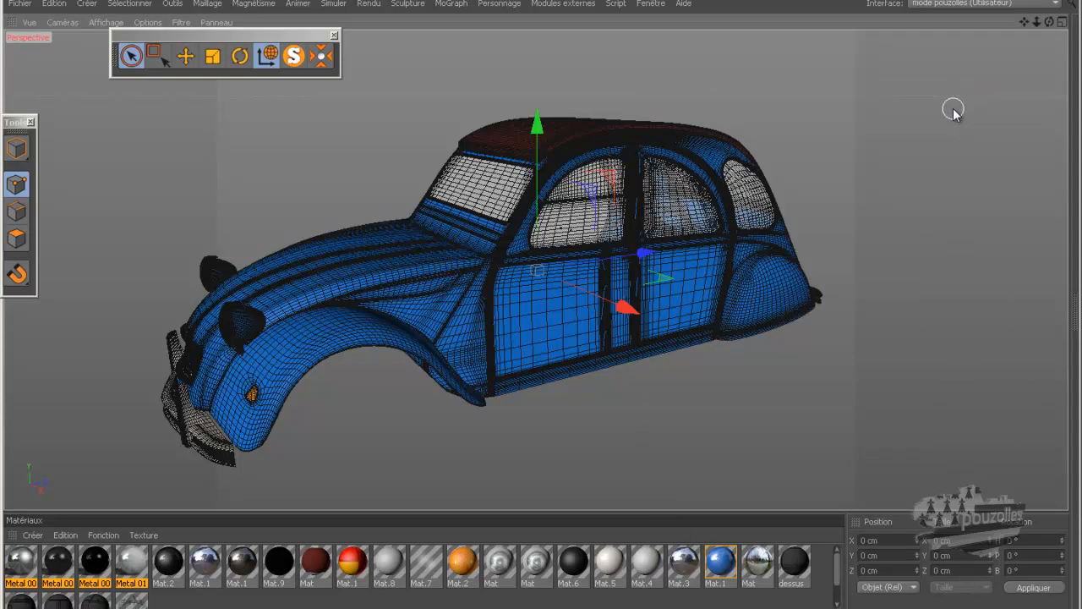
Render the exterior view of the whole car and check the image output settings.
key("ctrl+r")
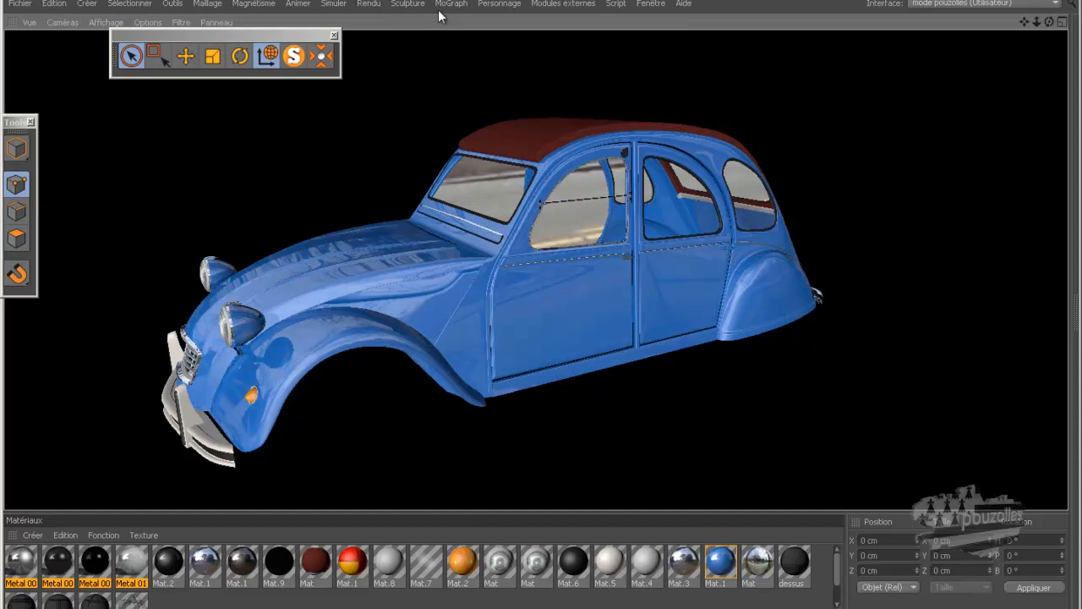
left_click(374, 4)
left_click(409, 184)
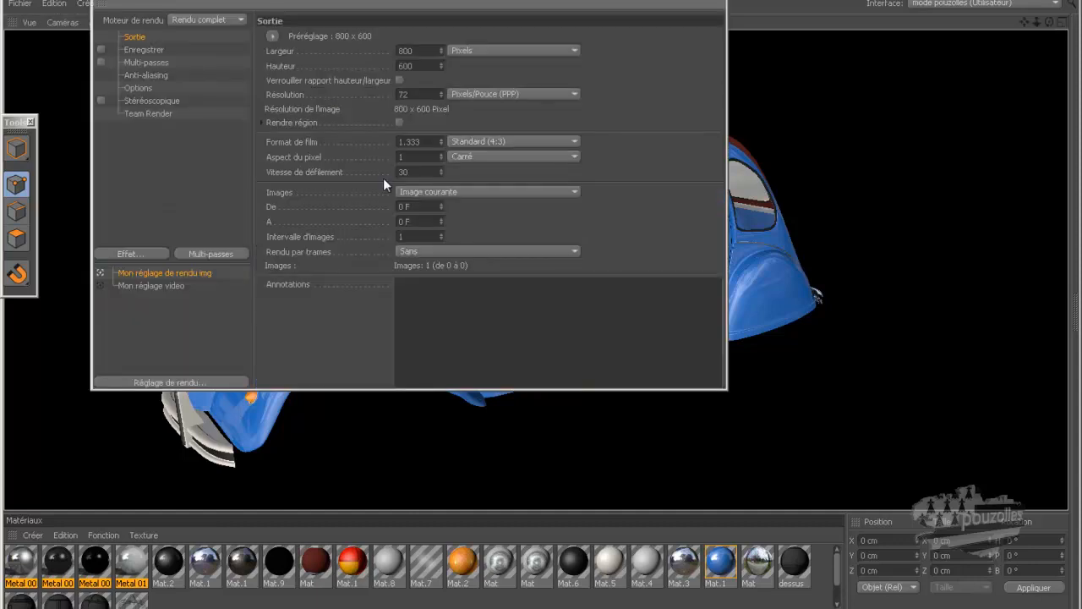
left_click(716, 1)
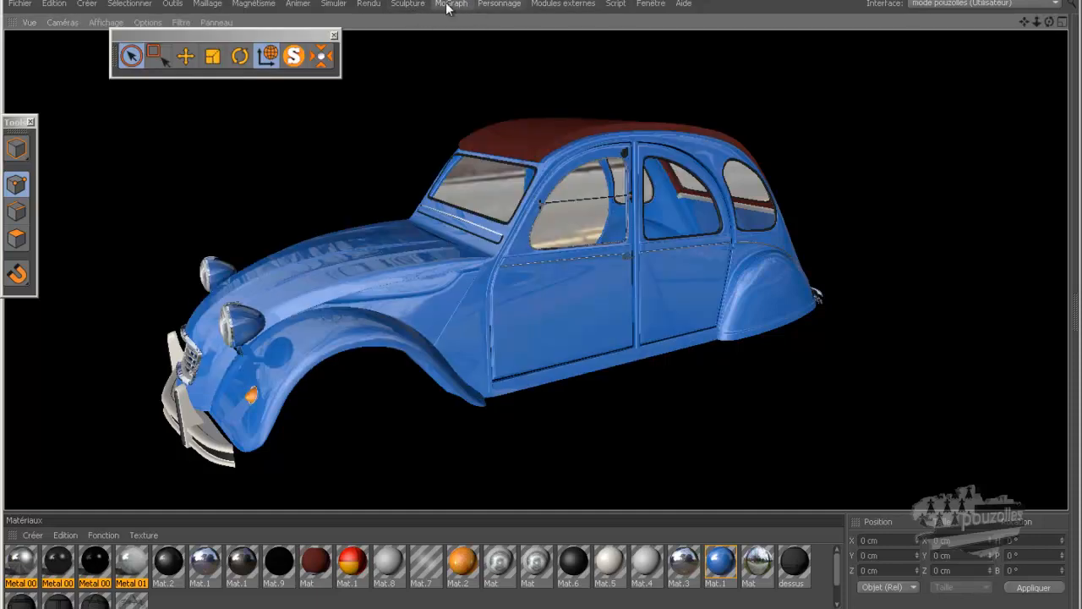
Render the car image in the separate picture viewer and shift its window so the whole render fits on screen.
left_click(369, 3)
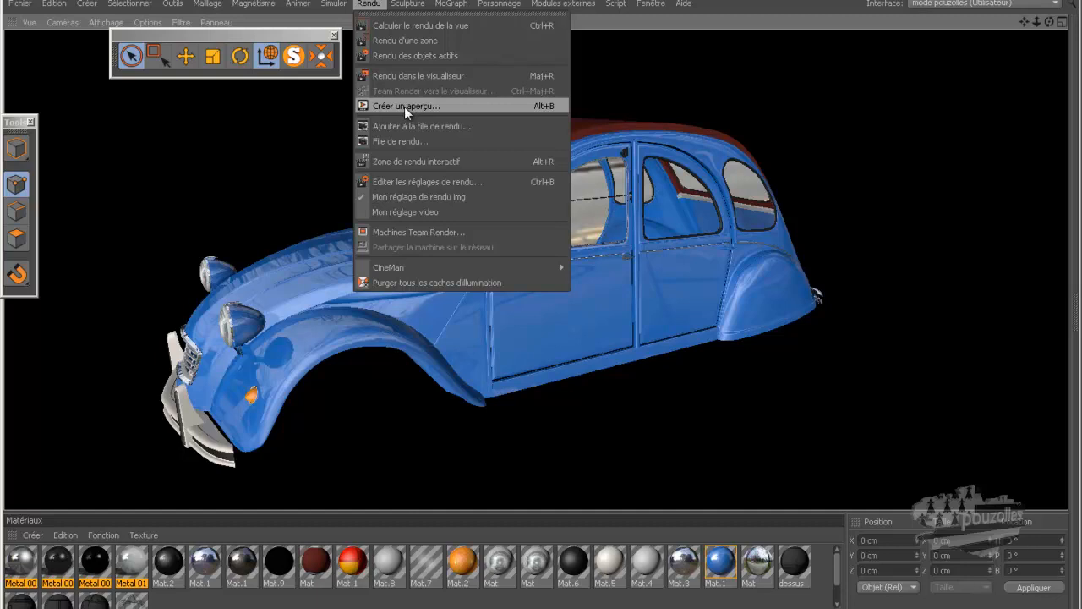
left_click(407, 76)
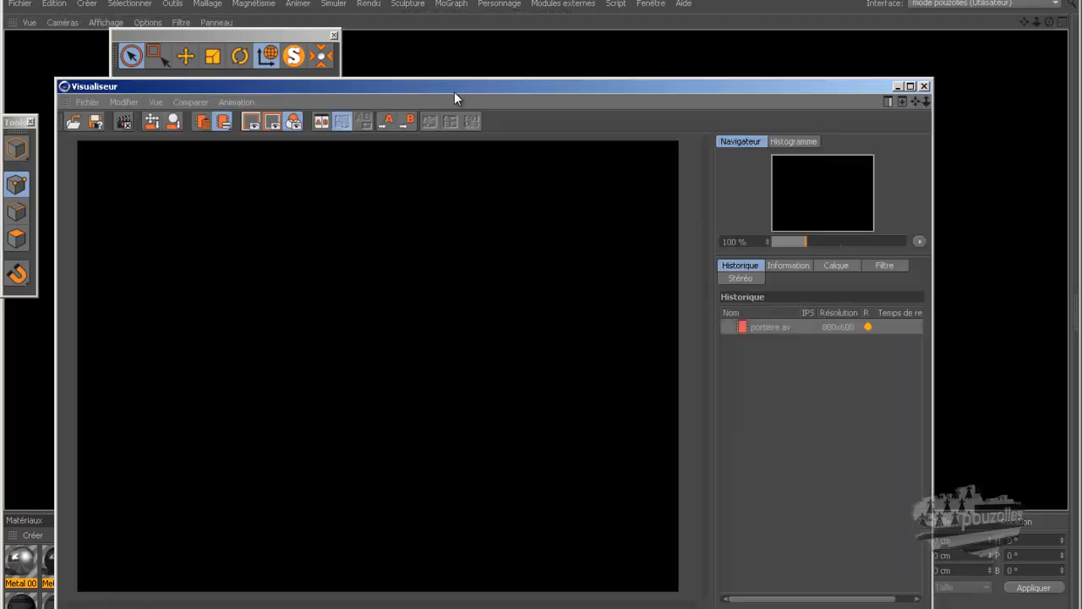
left_click_drag(461, 88, 474, 52)
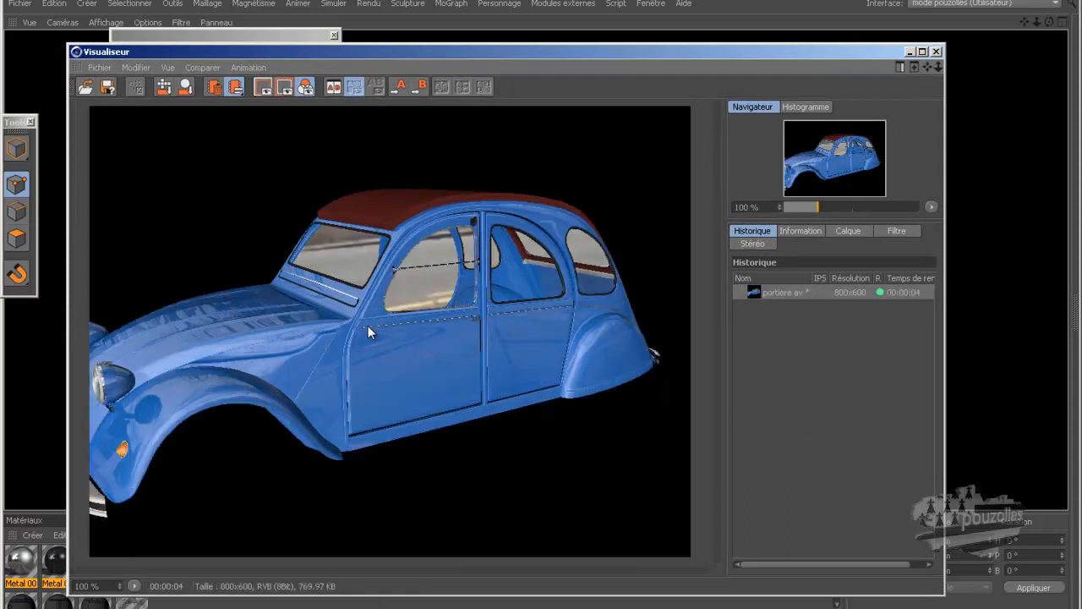
Set the anti-aliasing of the Mon réglage de rendu img render settings to Au mieux with a minimum level of 1x1.
left_click(935, 52)
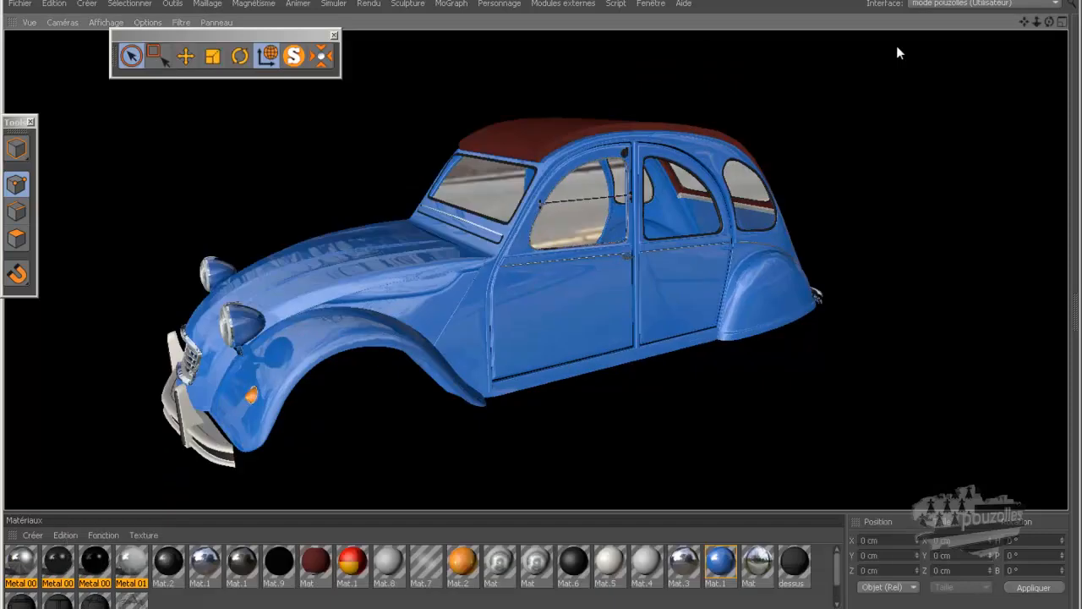
left_click(368, 4)
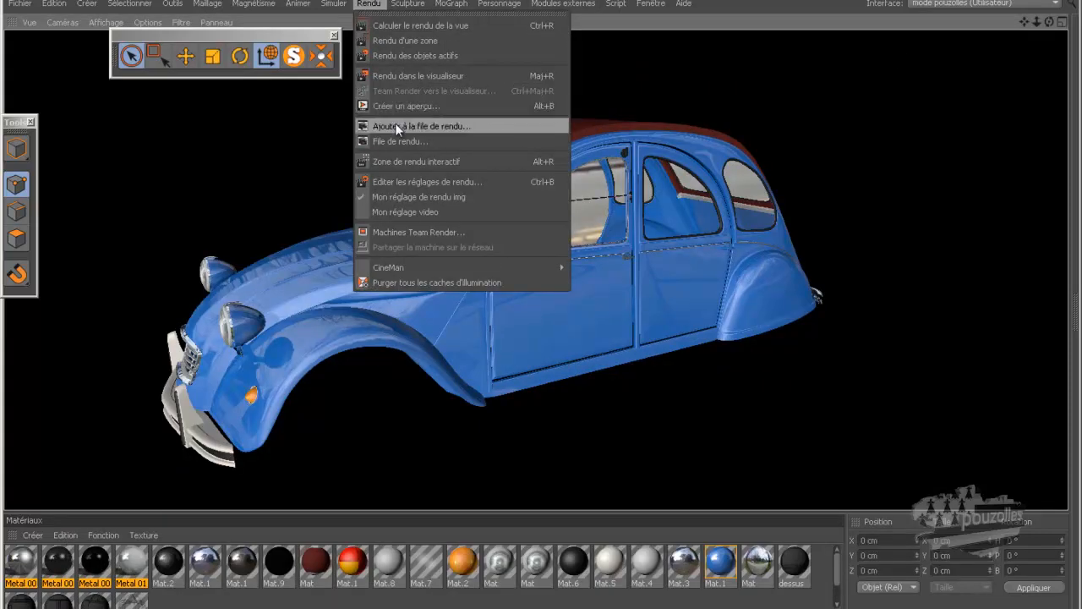
left_click(397, 197)
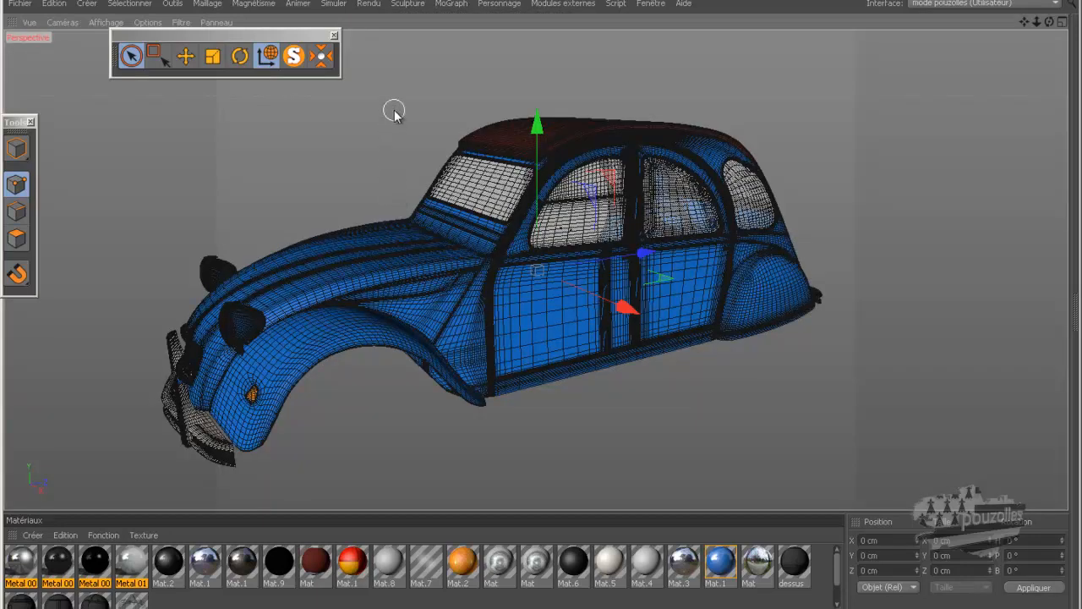
left_click(370, 5)
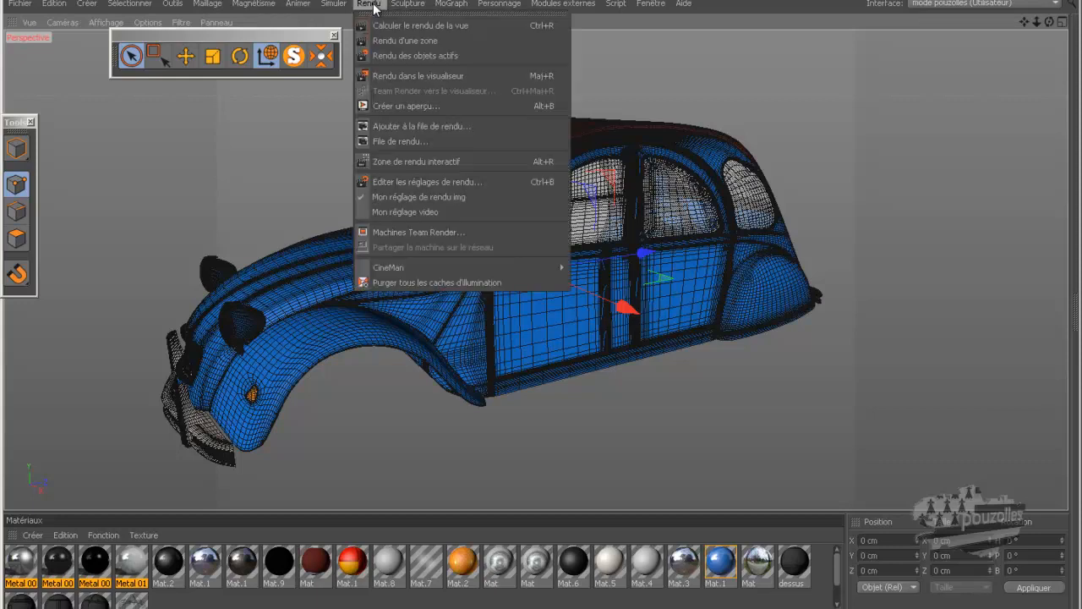
left_click(407, 182)
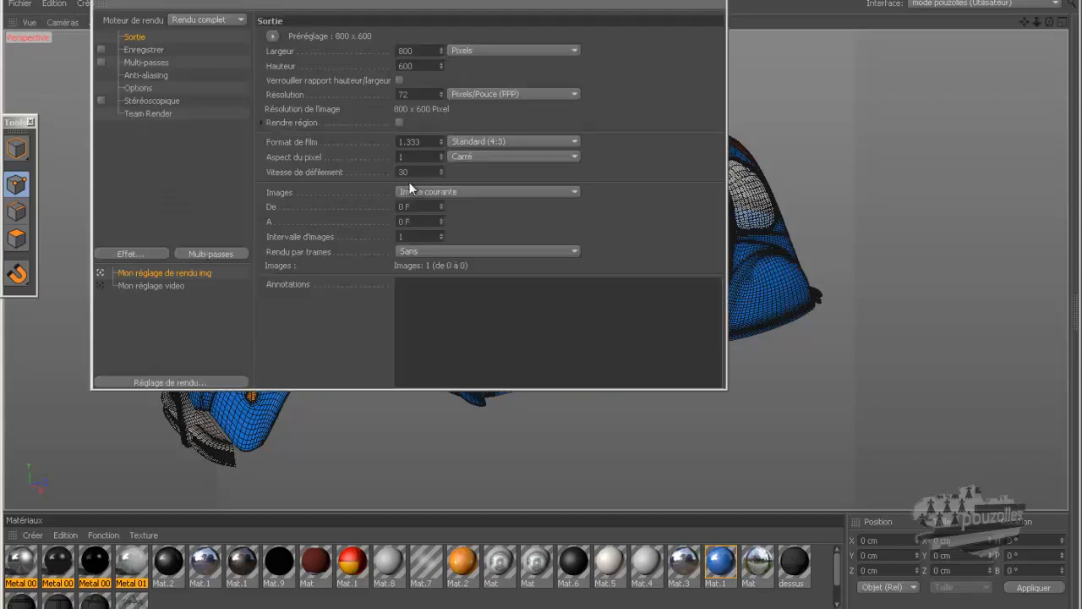
left_click(147, 75)
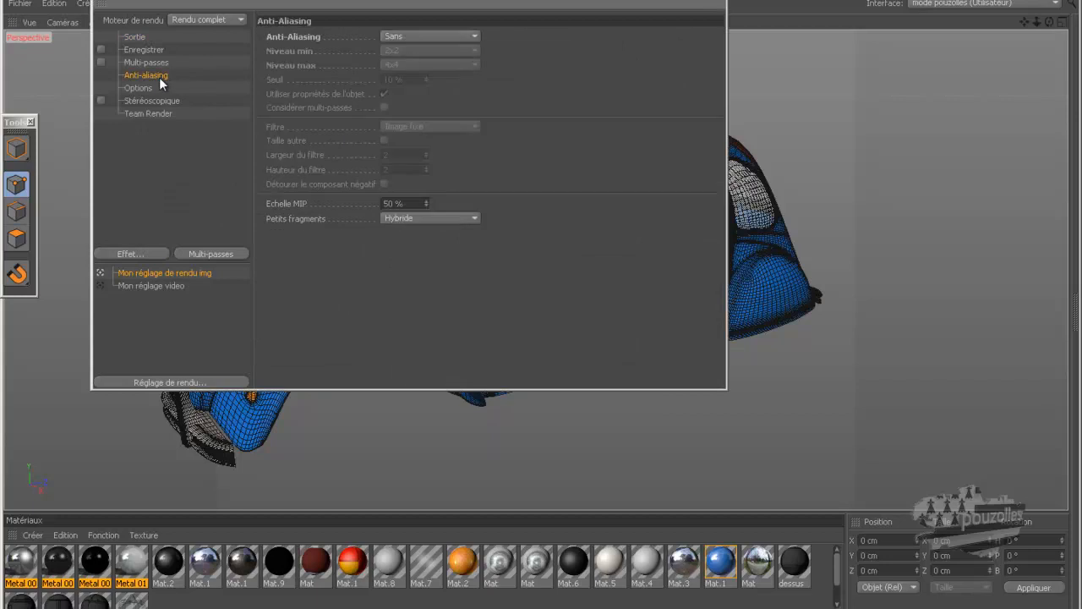
left_click(429, 36)
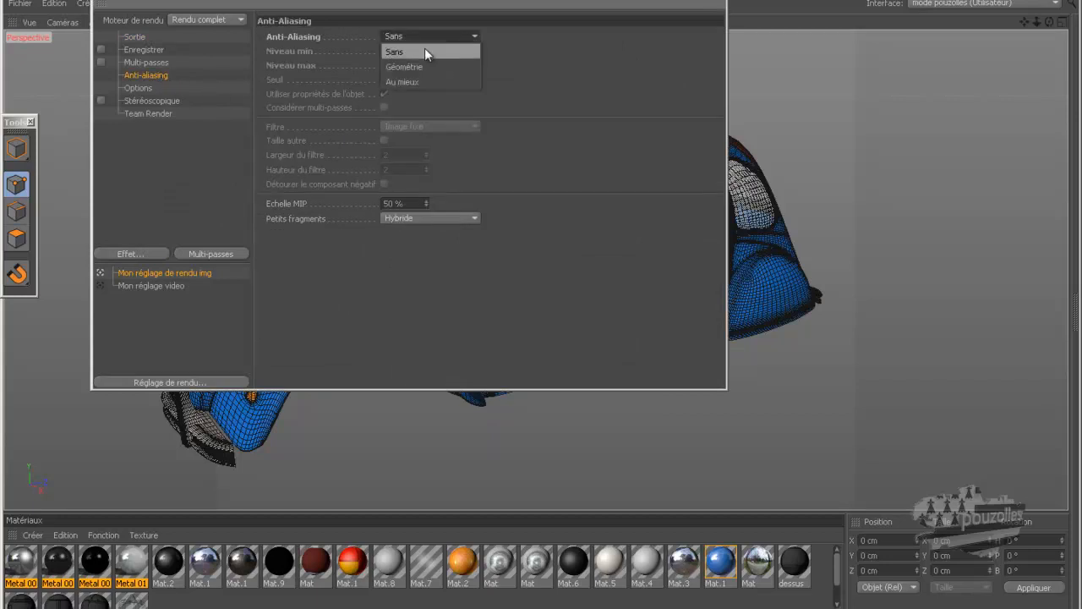
left_click(423, 82)
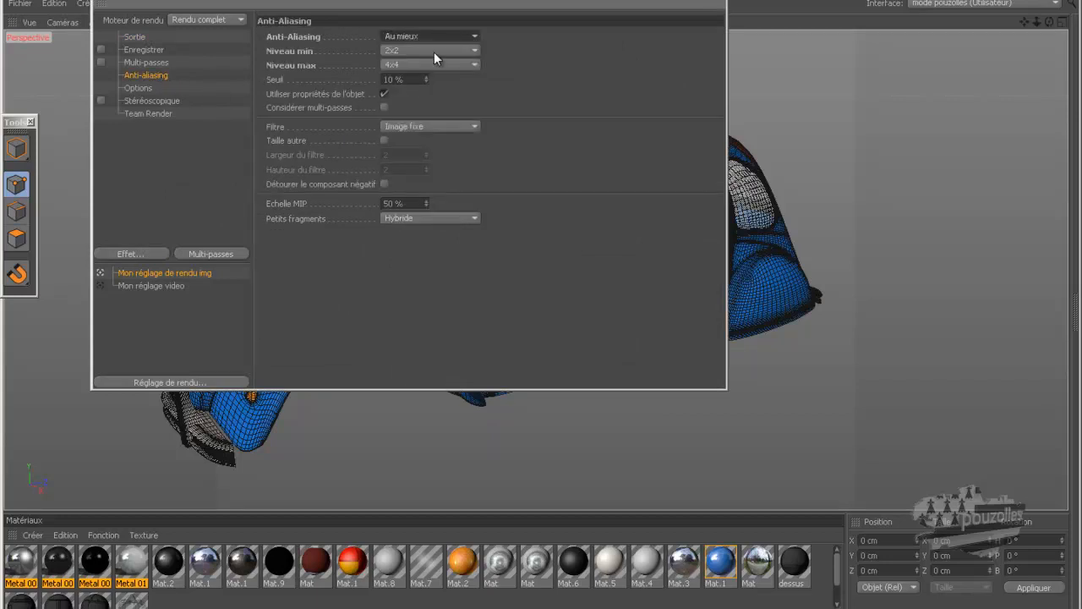
left_click(434, 51)
left_click(433, 66)
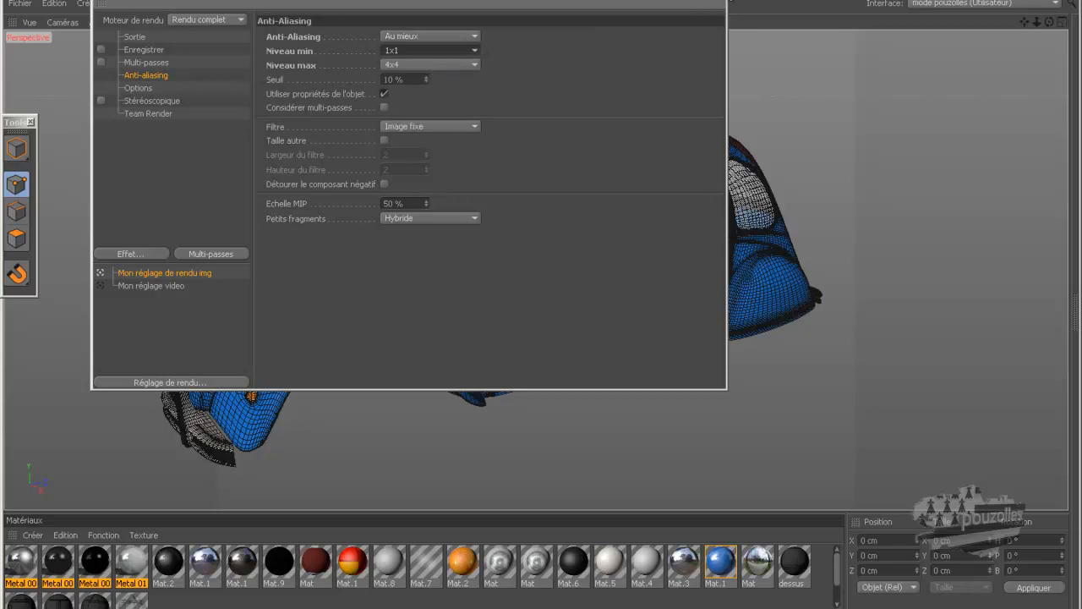
left_click(714, 0)
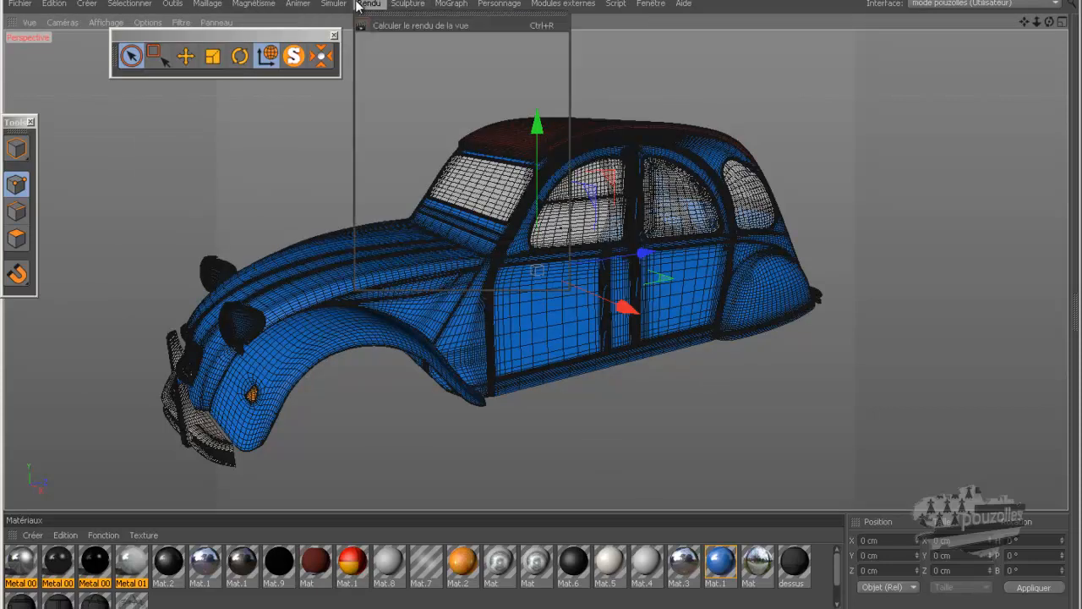
Render the car image again in the separate picture viewer and close the viewer once the render is complete.
left_click(361, 4)
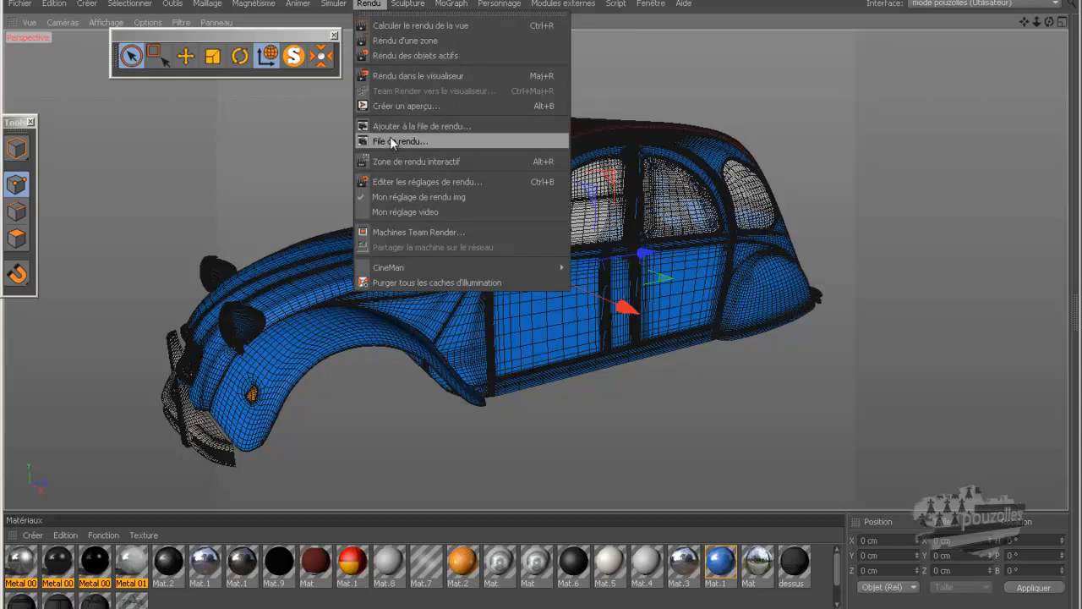
left_click(418, 74)
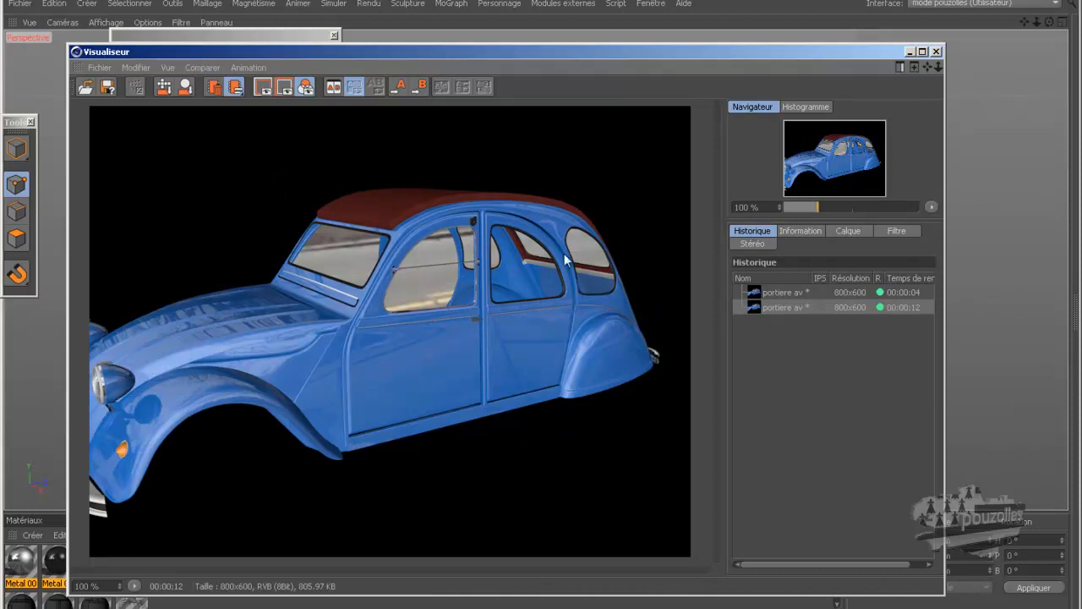
left_click(935, 51)
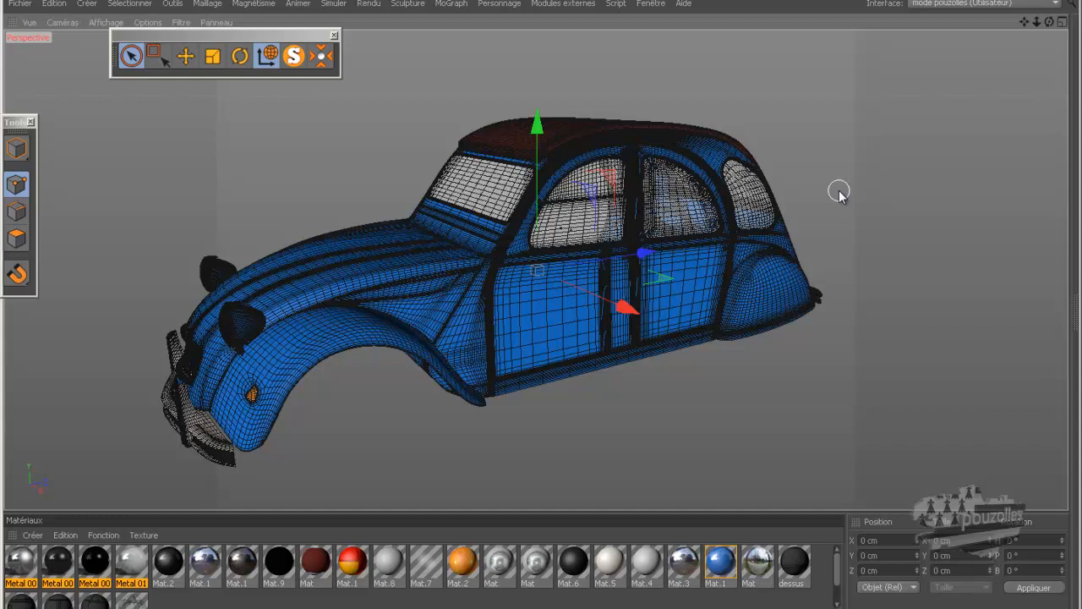
mouse_move(1049, 22)
left_mouse_down()
mouse_move(556, 327)
mouse_move(550, 301)
mouse_move(523, 305)
mouse_move(538, 310)
mouse_move(541, 298)
left_mouse_up()
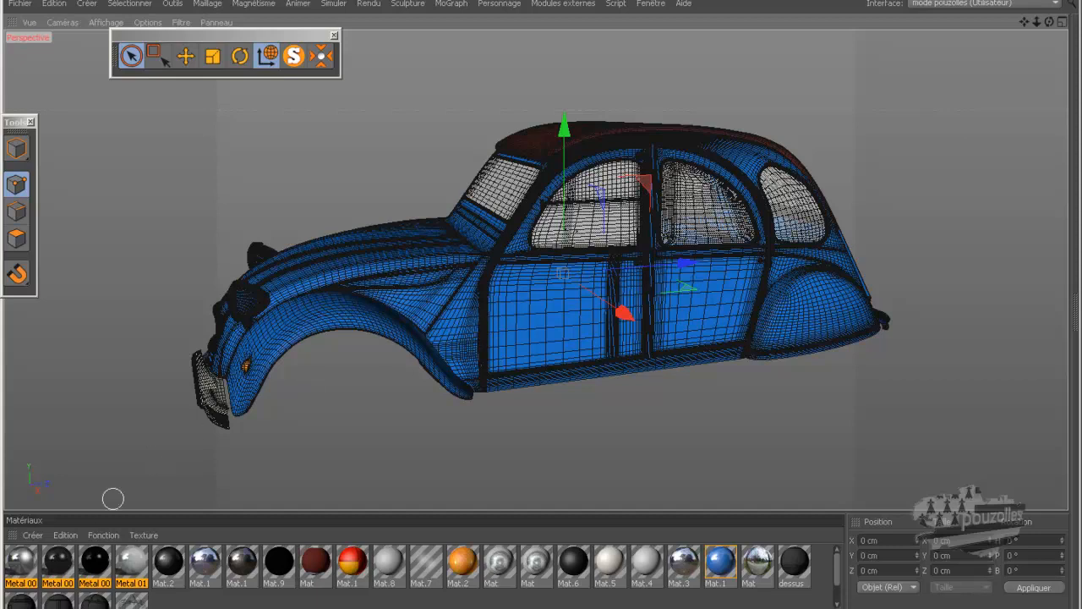
Open the portiere av 02 scene from the 2cv folder and minimise the attributes window to clear the door view.
key("alt+Tab")
scroll(408, 213, "up", 2)
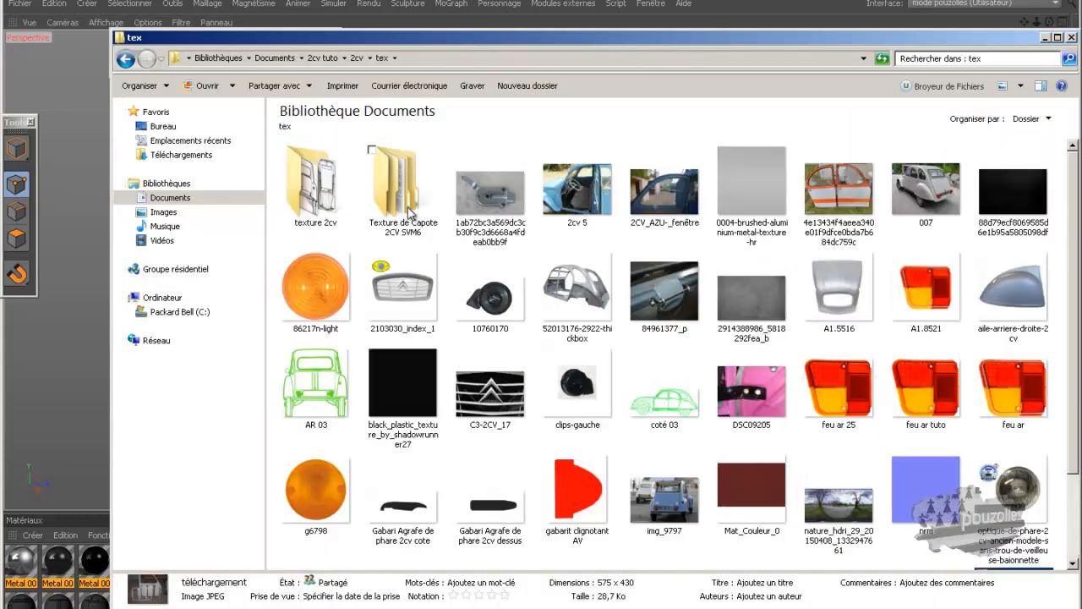
left_click(357, 58)
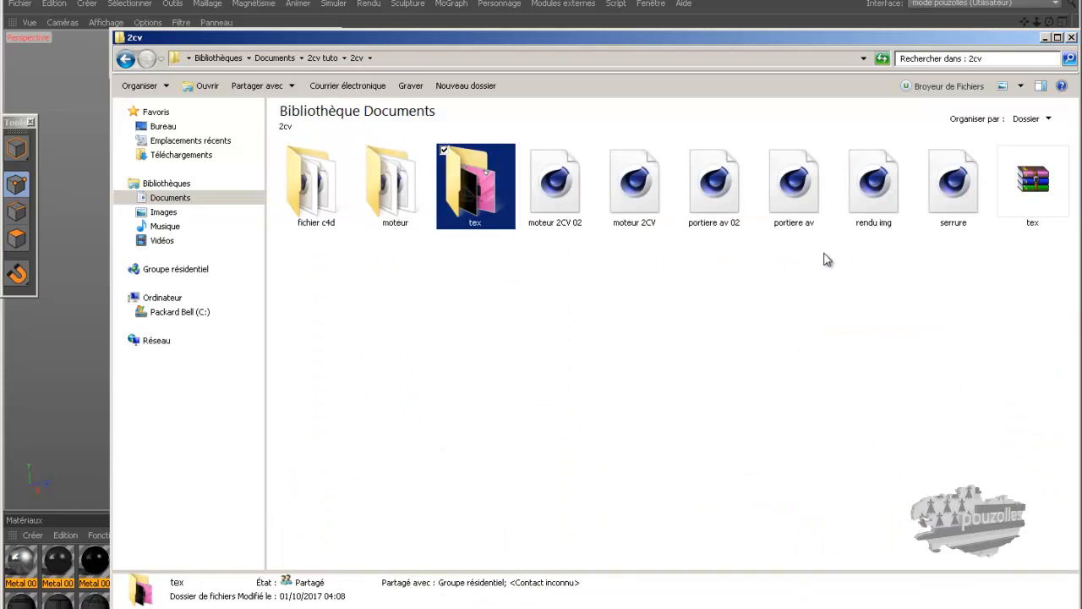
left_click(710, 191)
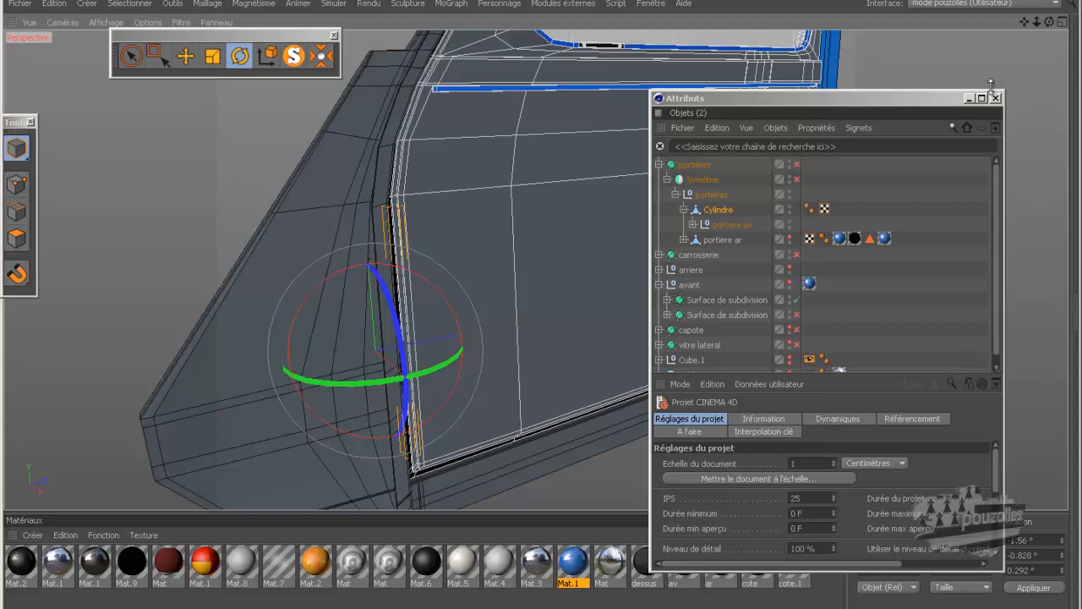
left_click(970, 99)
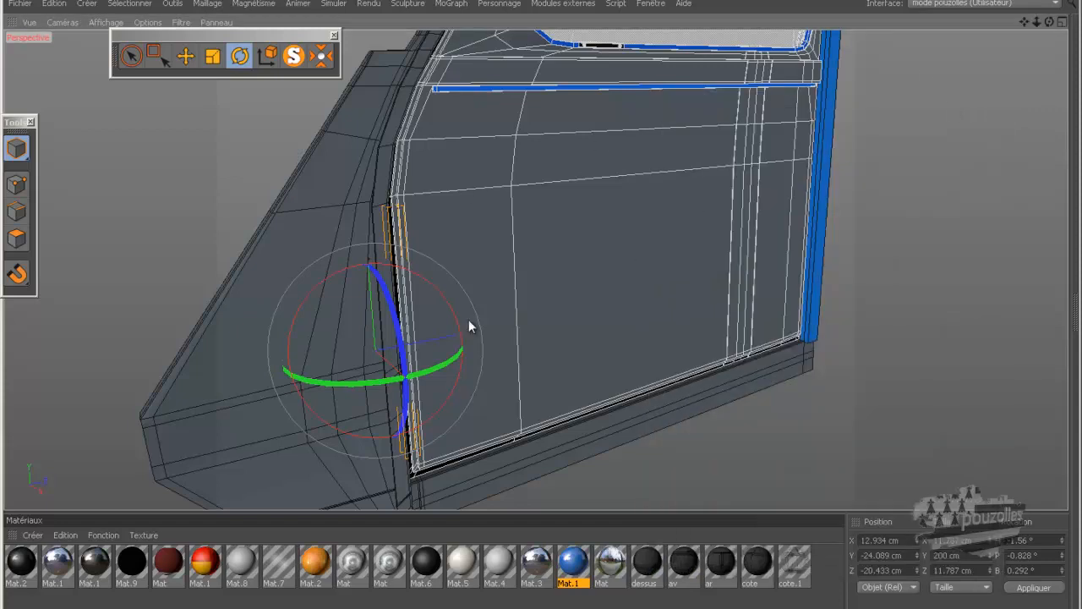
Rotate the Cylindre hinge object about its vertical axis to swing the attached front door open to about 60°.
left_click_drag(536, 270, 541, 302, "alt")
right_click_drag(863, 114, 835, 104, "alt")
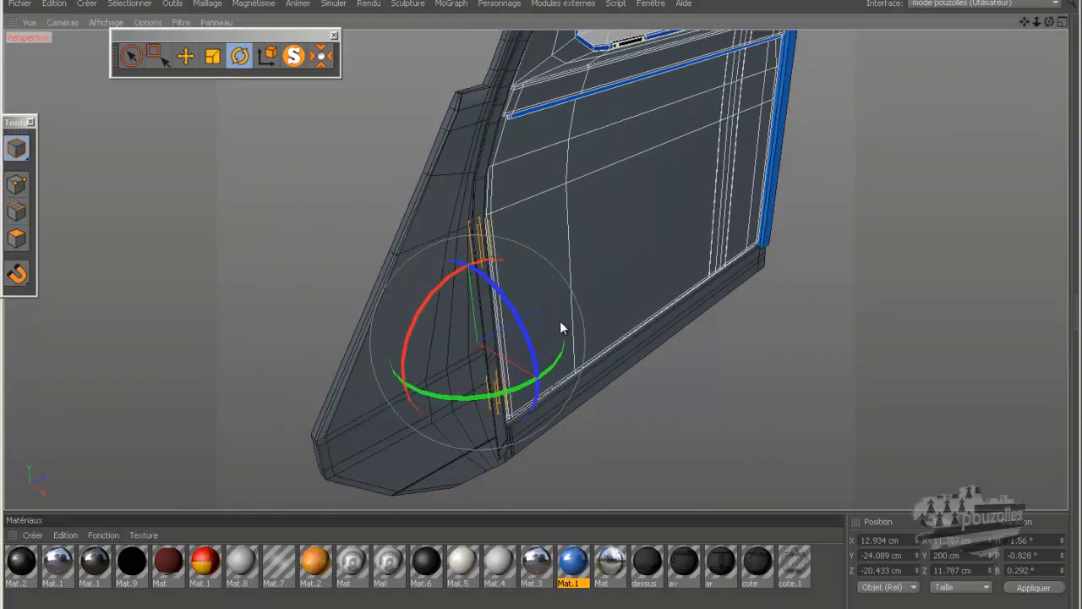
left_click_drag(598, 316, 434, 318, "alt")
scroll(486, 290, "up", 3)
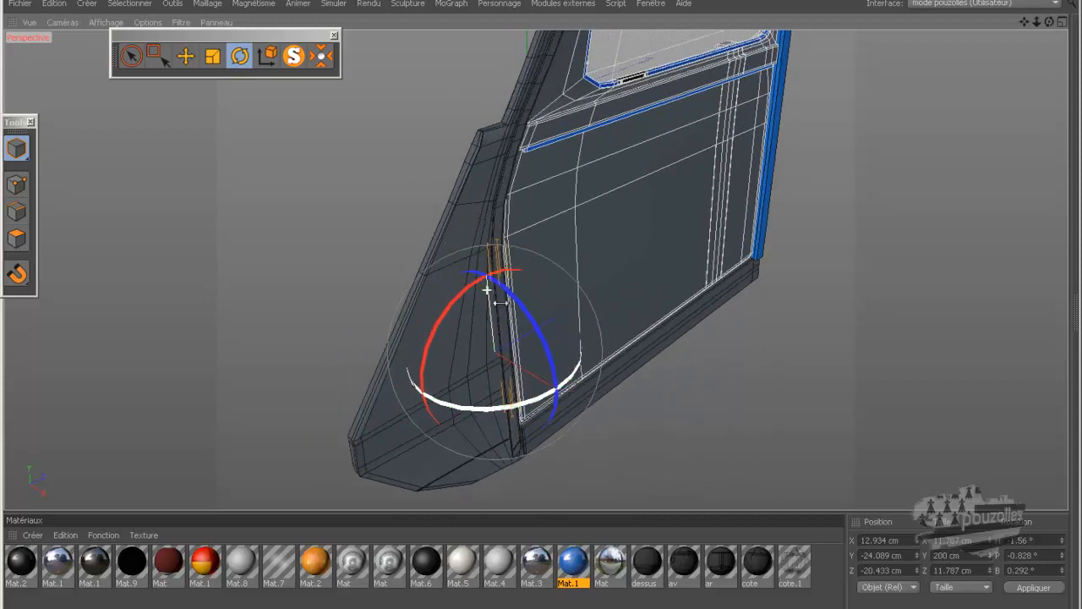
scroll(502, 305, "up", 2)
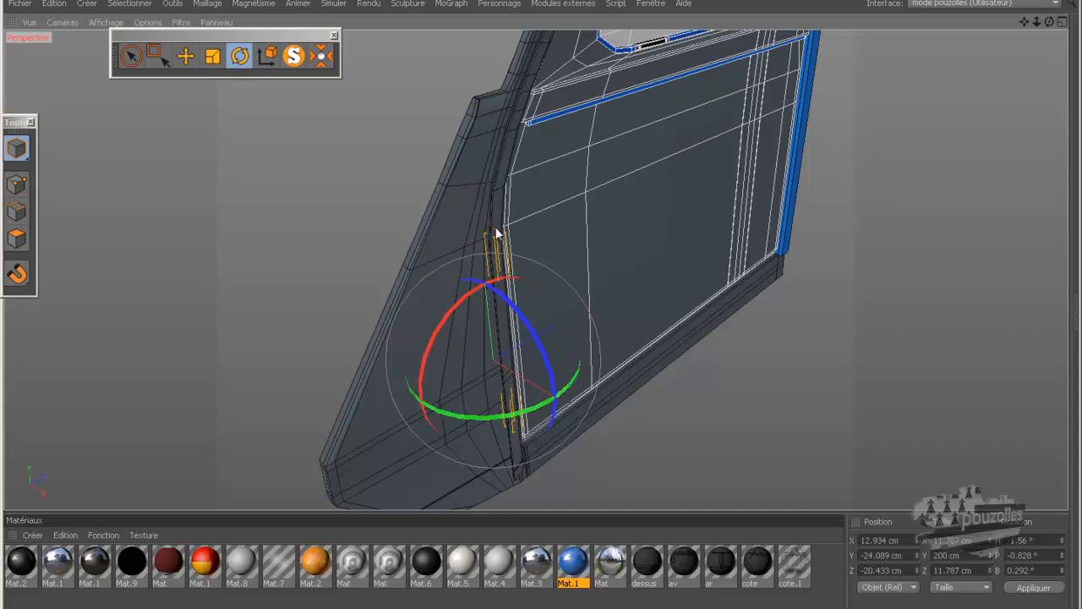
left_click_drag(1024, 22, 404, 295)
left_click_drag(544, 310, 476, 395, "alt")
scroll(473, 395, "down", 4)
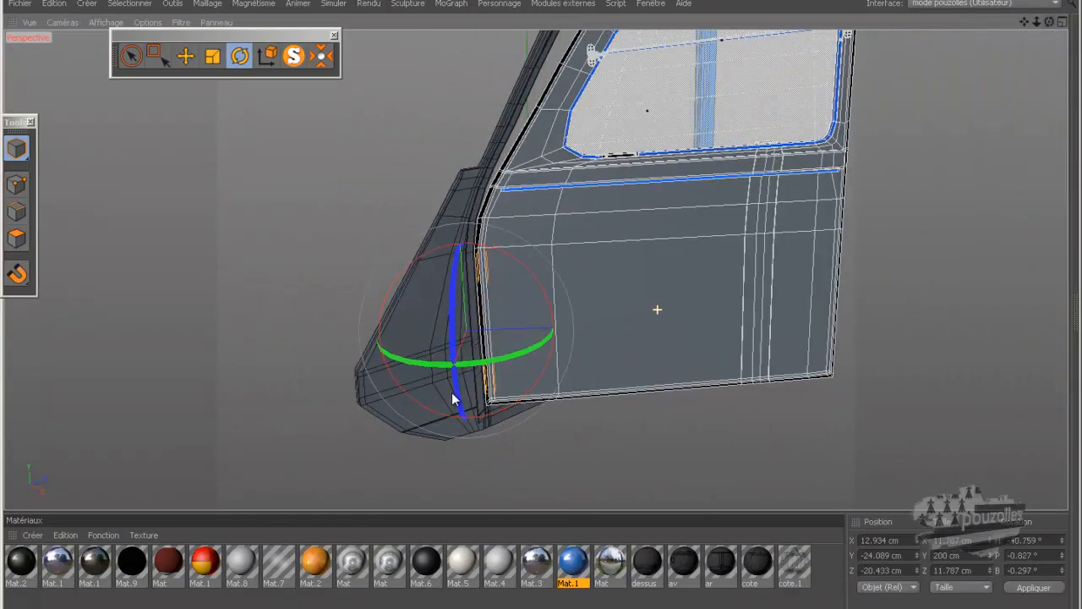
left_click_drag(542, 305, 790, 225, "alt")
left_click_drag(533, 363, 497, 358)
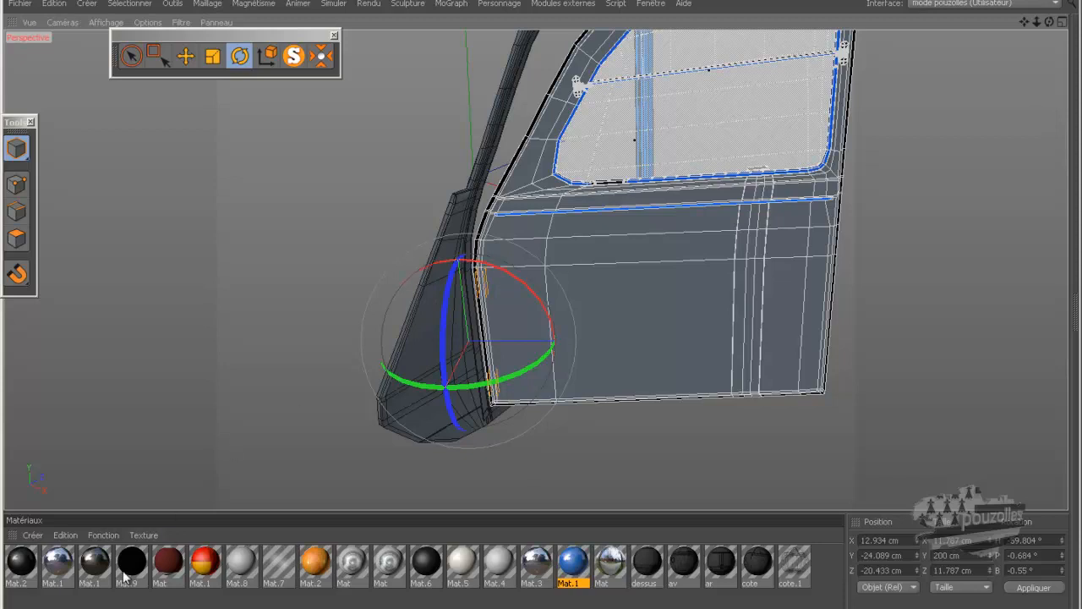
Restore the attributes window, select the portiere av null and rotate the front door about the null's own vertical axis.
left_click(169, 606)
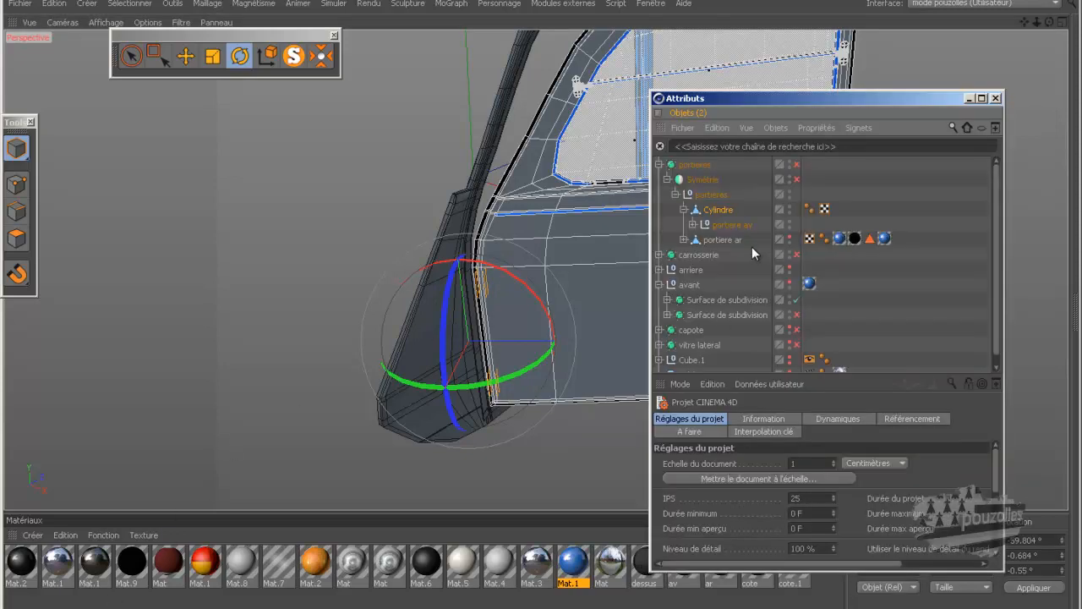
left_click(732, 224)
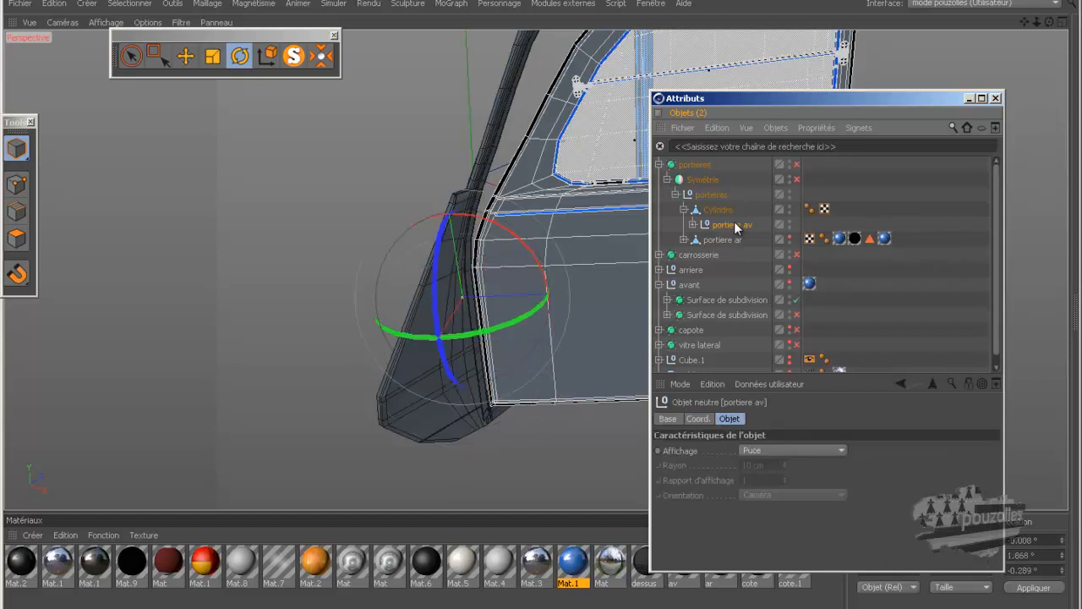
left_click_drag(1049, 23, 533, 301)
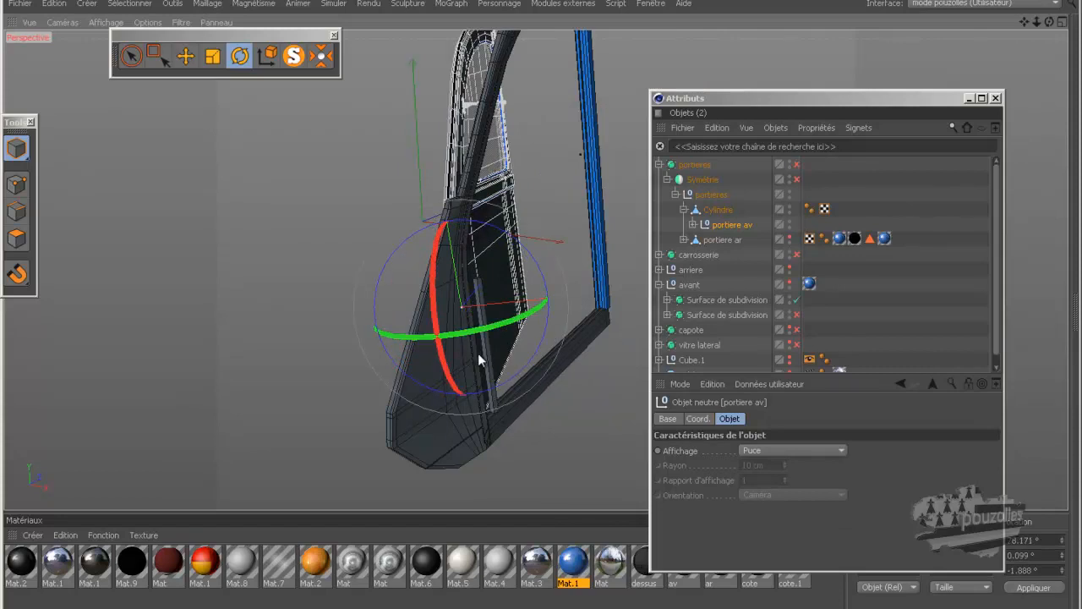
scroll(370, 230, "down", 3)
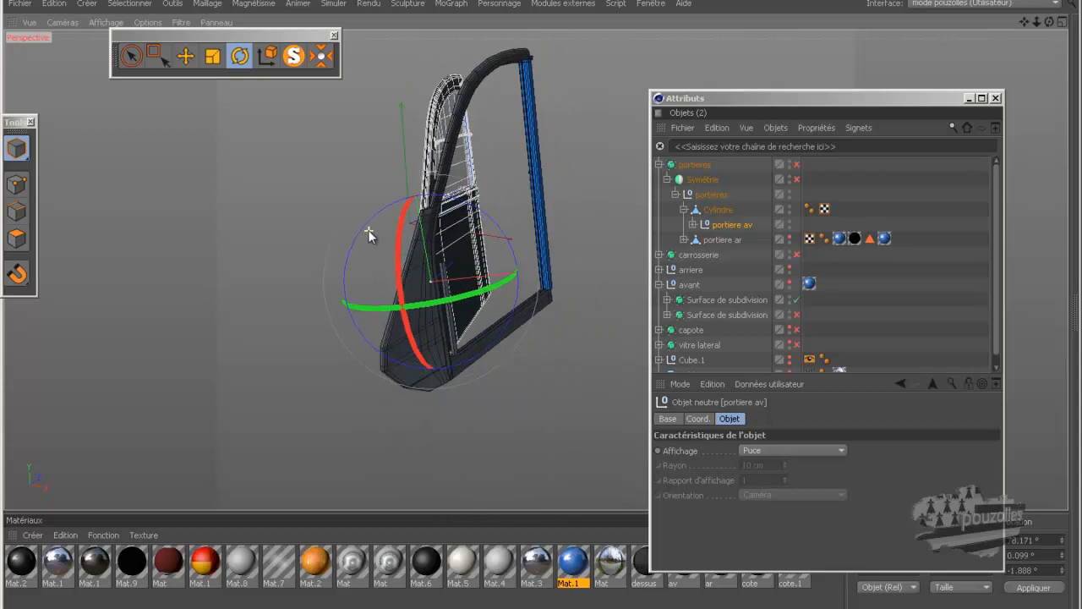